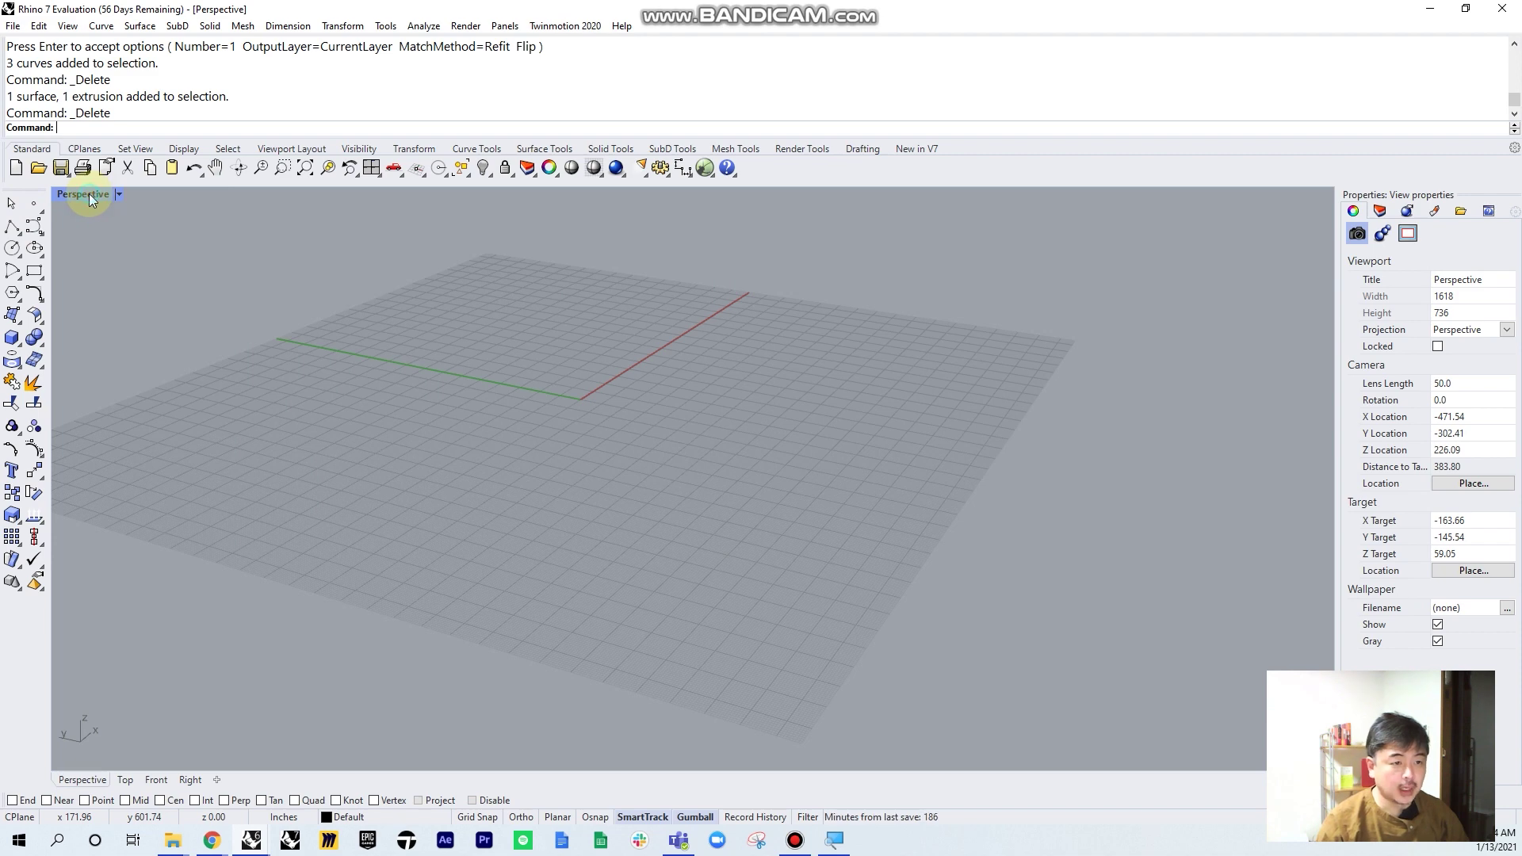
Restore the four-view layout of Top, Perspective, Front and Right, then orbit Perspective slightly
{"action": "double_click", "coordinate": [89, 193]}
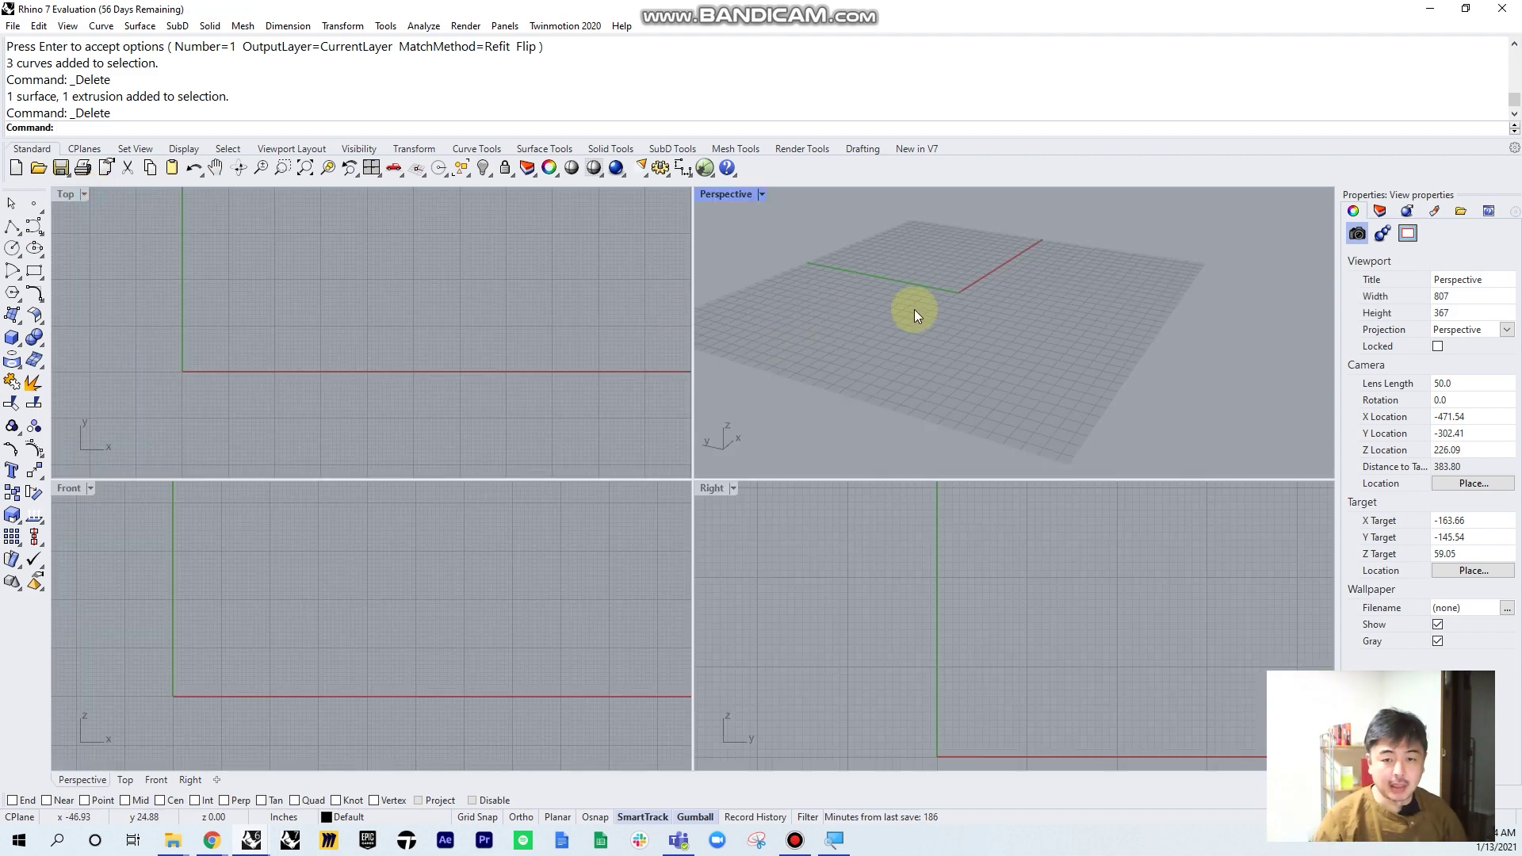
{"action": "mouse_move", "coordinate": [915, 311]}
{"action": "right_mouse_down"}
{"action": "mouse_move", "coordinate": [873, 322]}
{"action": "mouse_move", "coordinate": [1015, 286]}
{"action": "mouse_move", "coordinate": [892, 316]}
{"action": "right_mouse_up"}
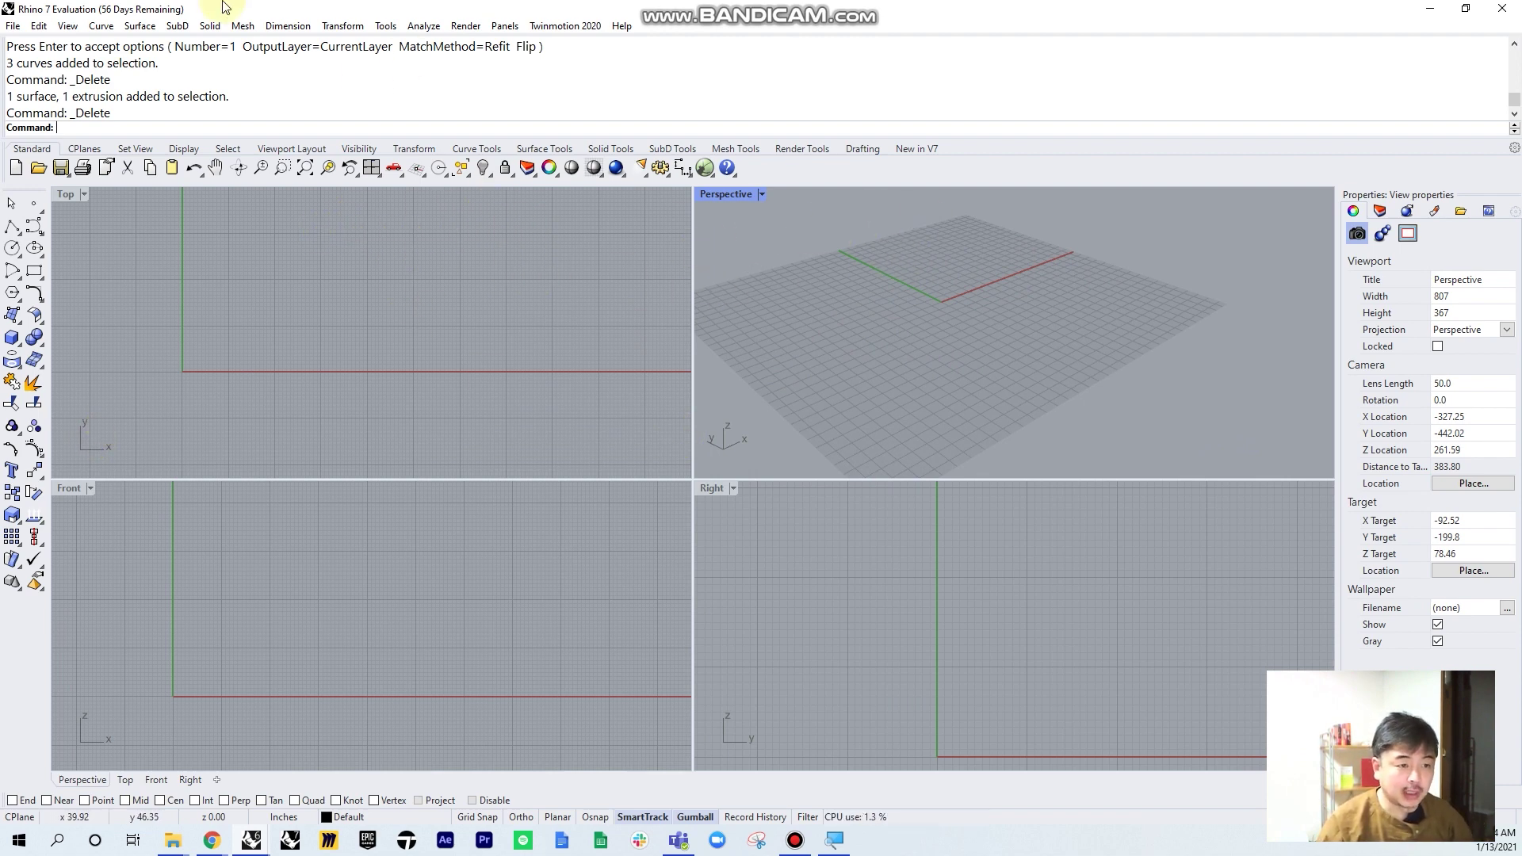
Draw a box on the grid near the origin by picking two base corners and a height
{"action": "left_click", "coordinate": [11, 338]}
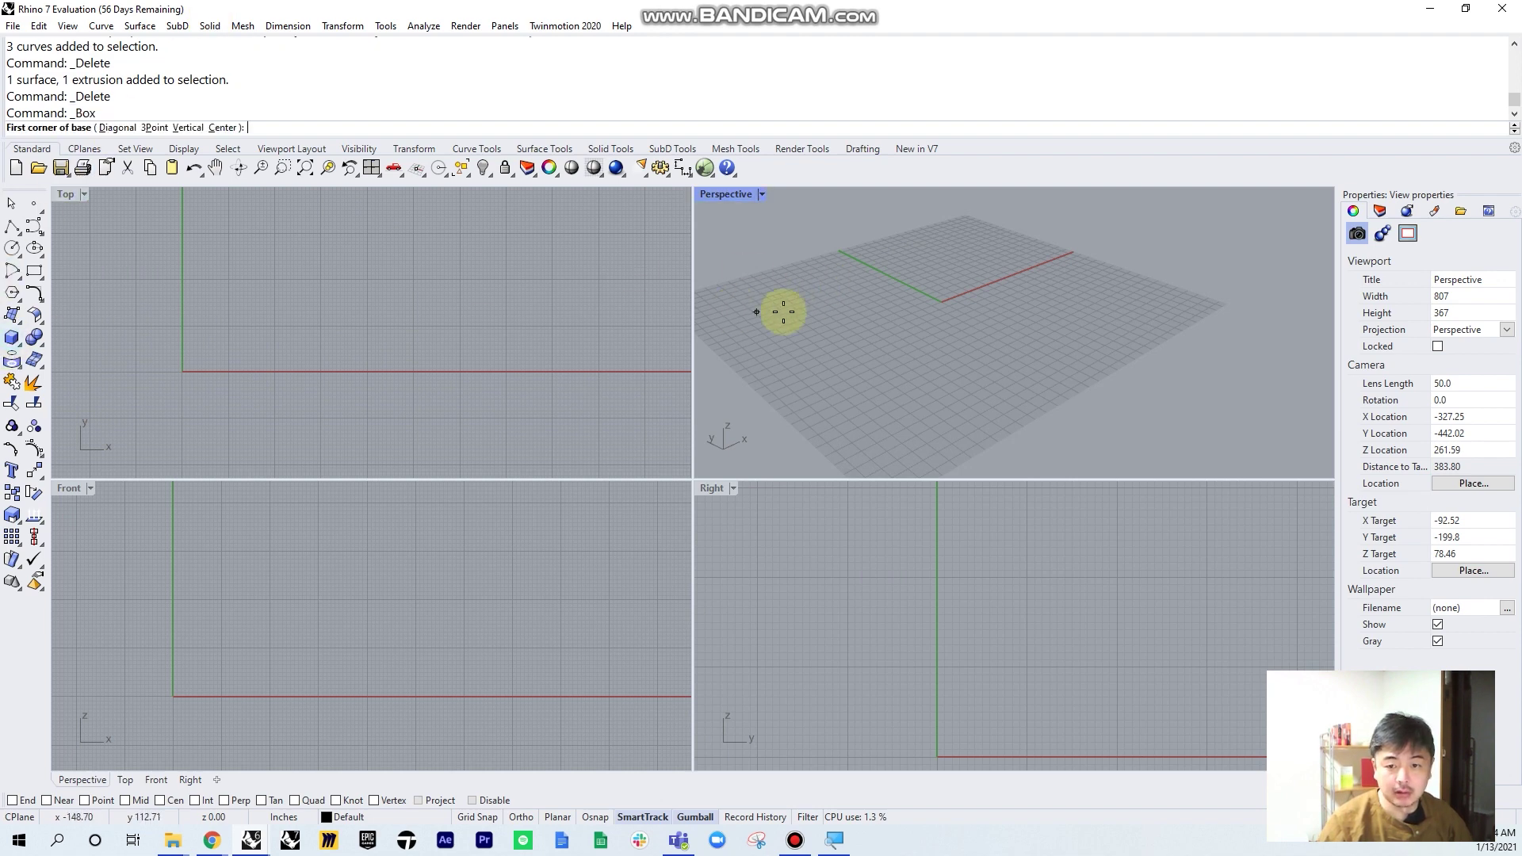
{"action": "left_click", "coordinate": [894, 318]}
{"action": "left_click", "coordinate": [922, 255]}
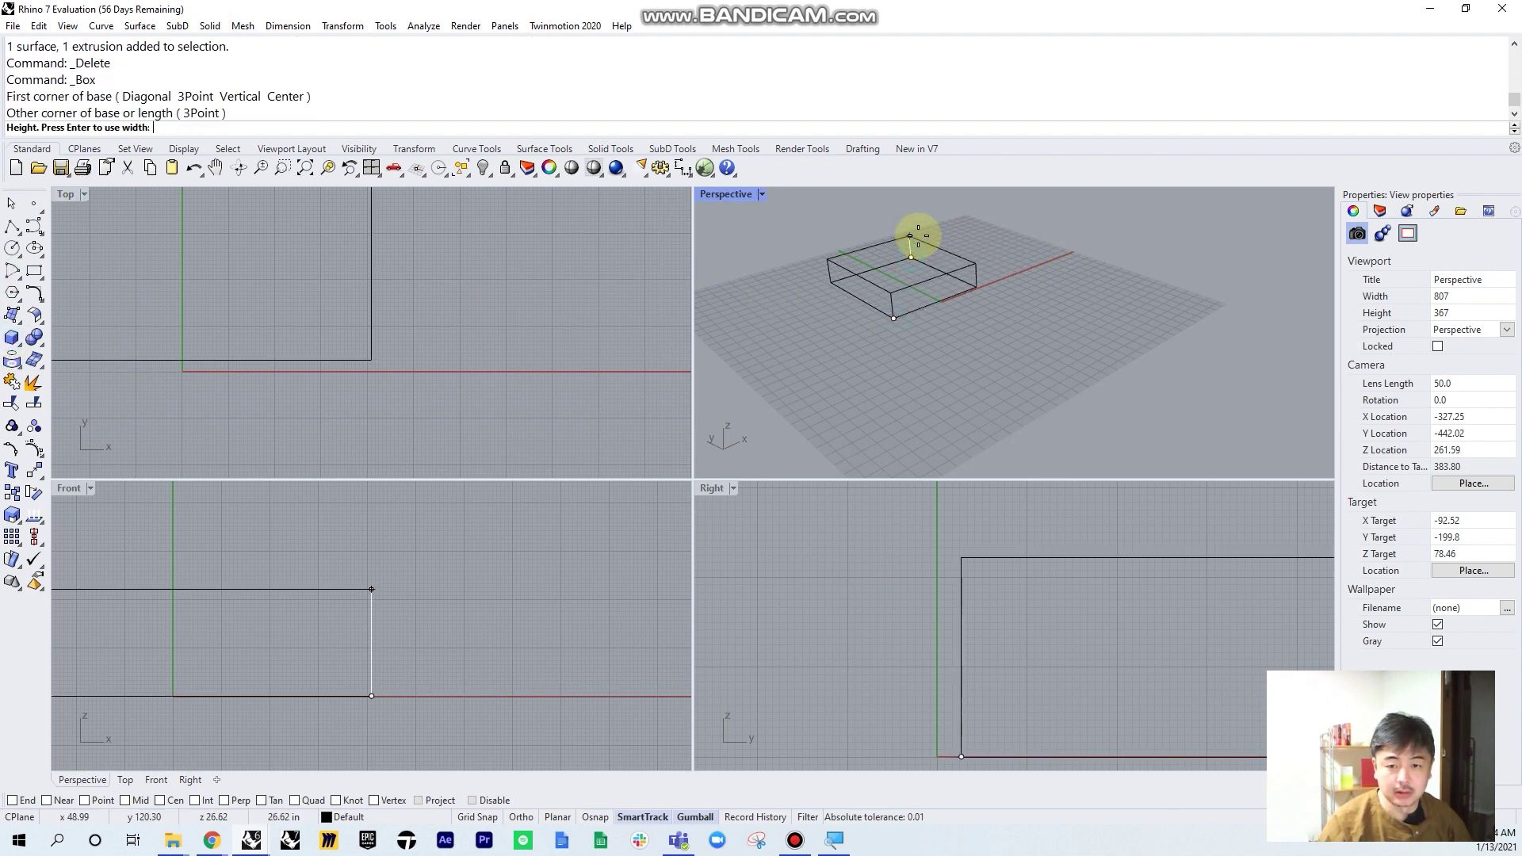
{"action": "left_click", "coordinate": [917, 225]}
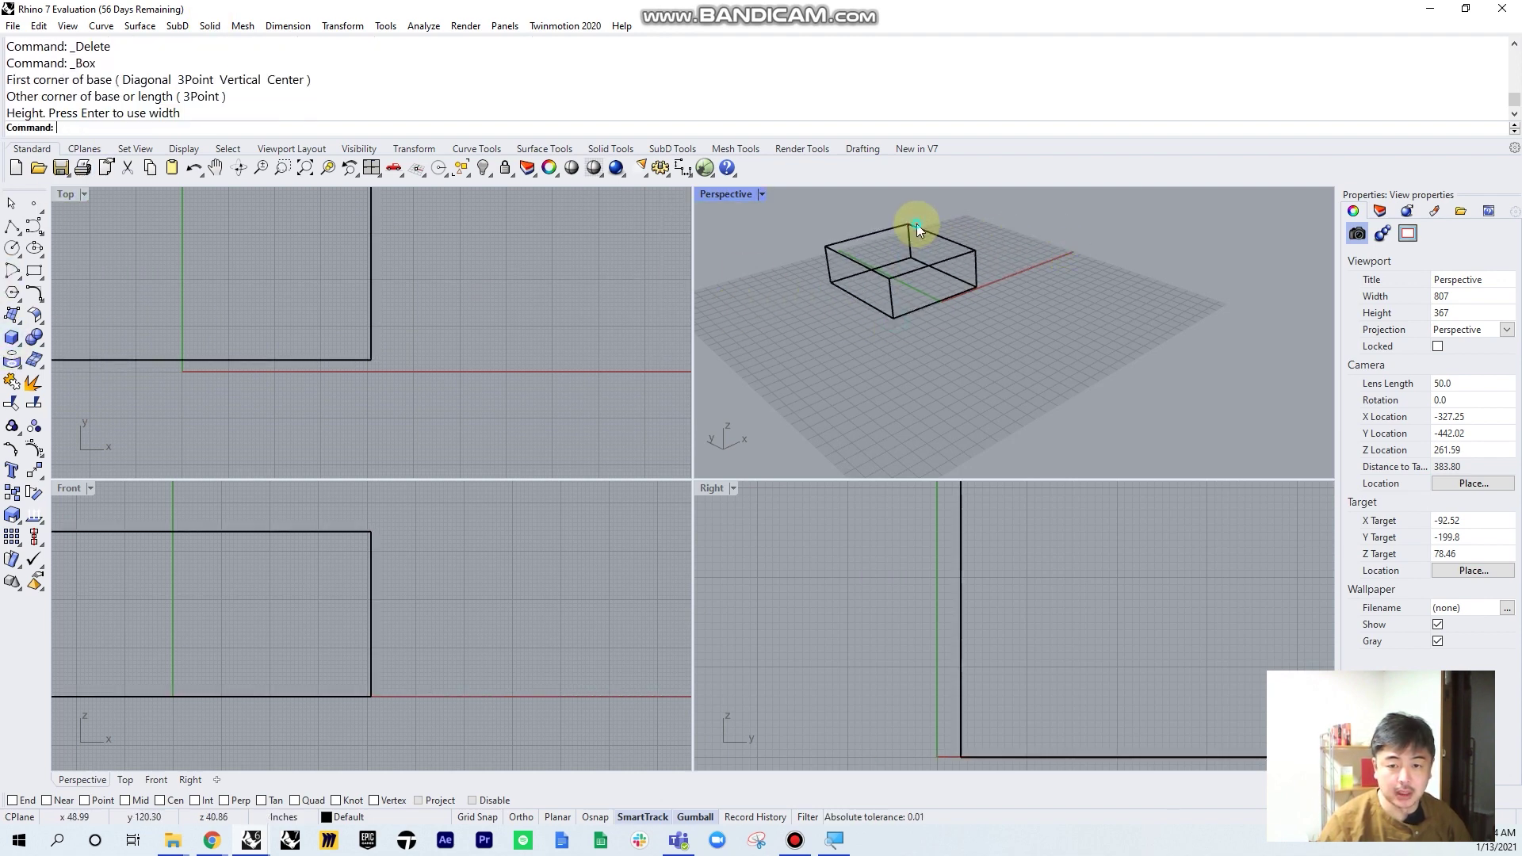
Maximize the Perspective view, then zoom and pan to frame the box
{"action": "double_click", "coordinate": [725, 194]}
{"action": "scroll", "coordinate": [740, 207], "scroll_direction": "up", "scroll_amount": 3}
{"action": "scroll", "coordinate": [740, 207], "scroll_direction": "down", "scroll_amount": 6}
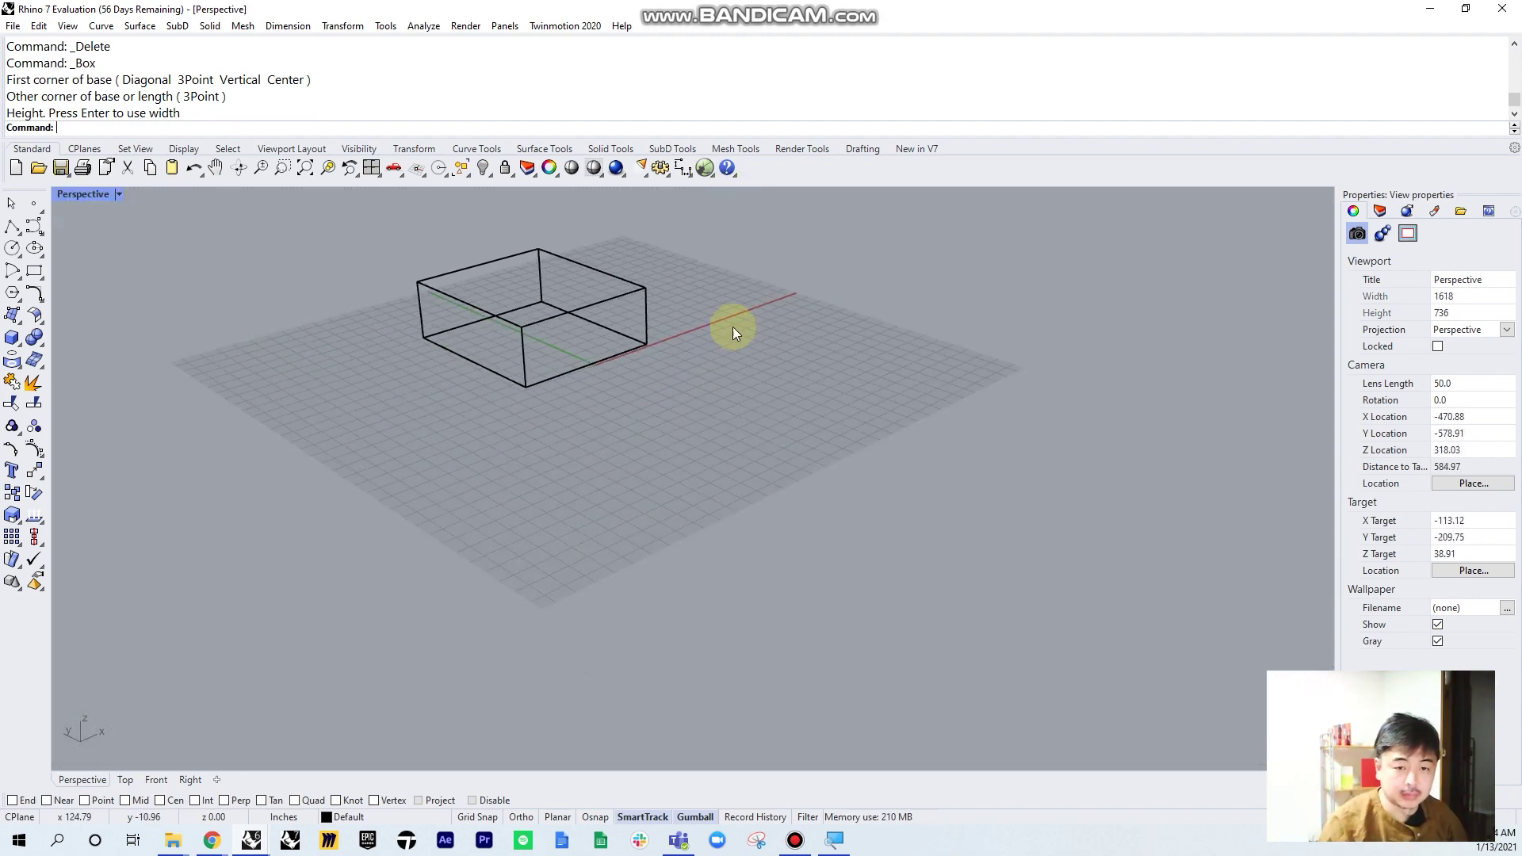
{"action": "right_click_drag", "start_coordinate": [586, 363], "coordinate": [742, 412], "text": "shift"}
{"action": "scroll", "coordinate": [639, 368], "scroll_direction": "up", "scroll_amount": 3}
{"action": "scroll", "coordinate": [677, 356], "scroll_direction": "down", "scroll_amount": 4}
{"action": "scroll", "coordinate": [680, 354], "scroll_direction": "up", "scroll_amount": 5}
{"action": "scroll", "coordinate": [680, 353], "scroll_direction": "up", "scroll_amount": 1}
{"action": "scroll", "coordinate": [705, 352], "scroll_direction": "down", "scroll_amount": 2}
{"action": "scroll", "coordinate": [701, 359], "scroll_direction": "up", "scroll_amount": 4}
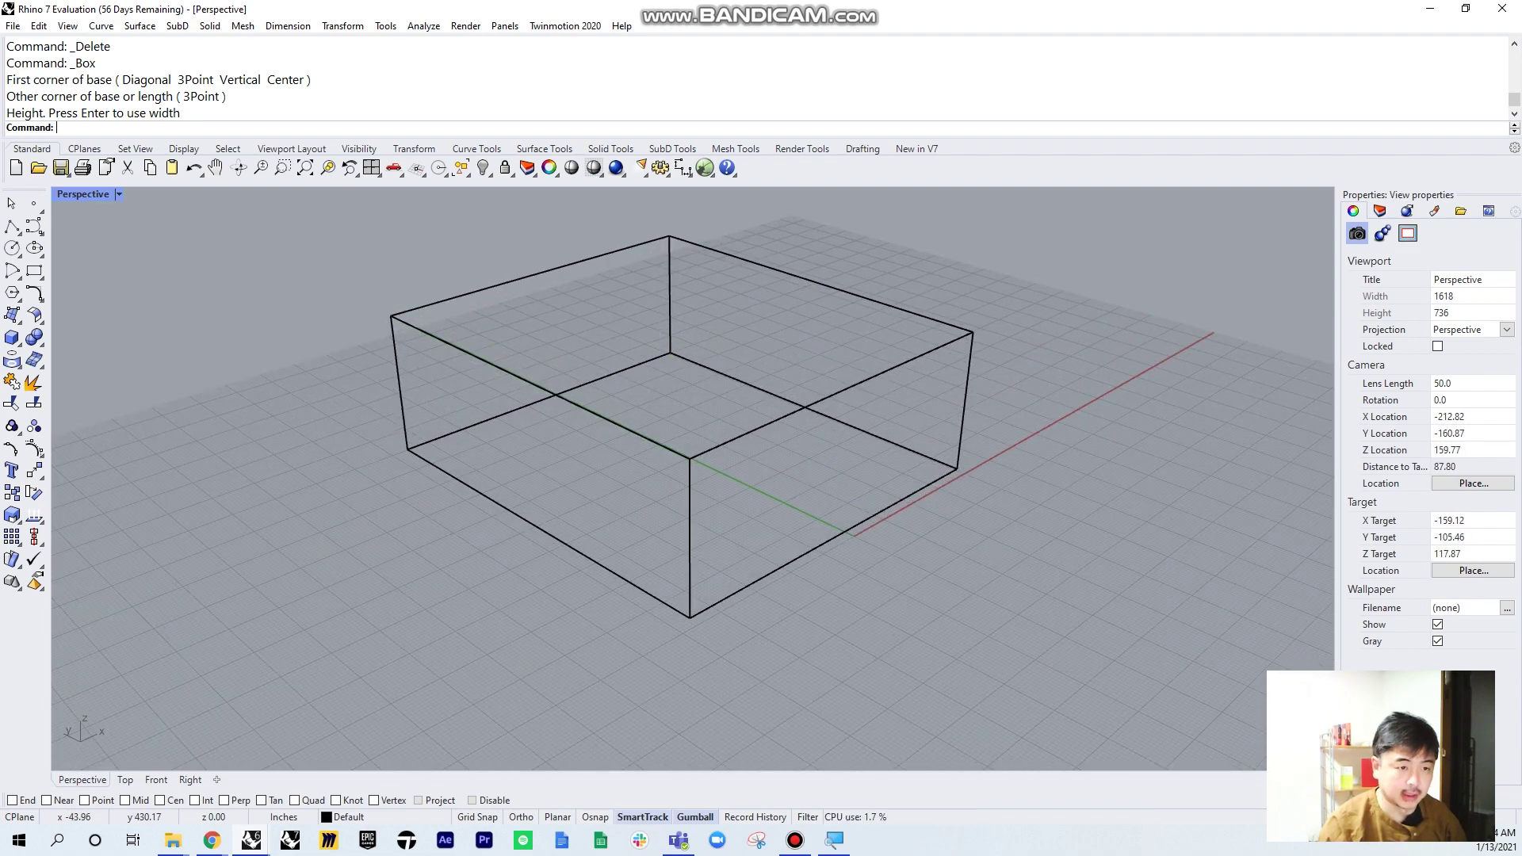
Return to four views and zoom and pan so the box is framed in the Right view
{"action": "double_click", "coordinate": [88, 193]}
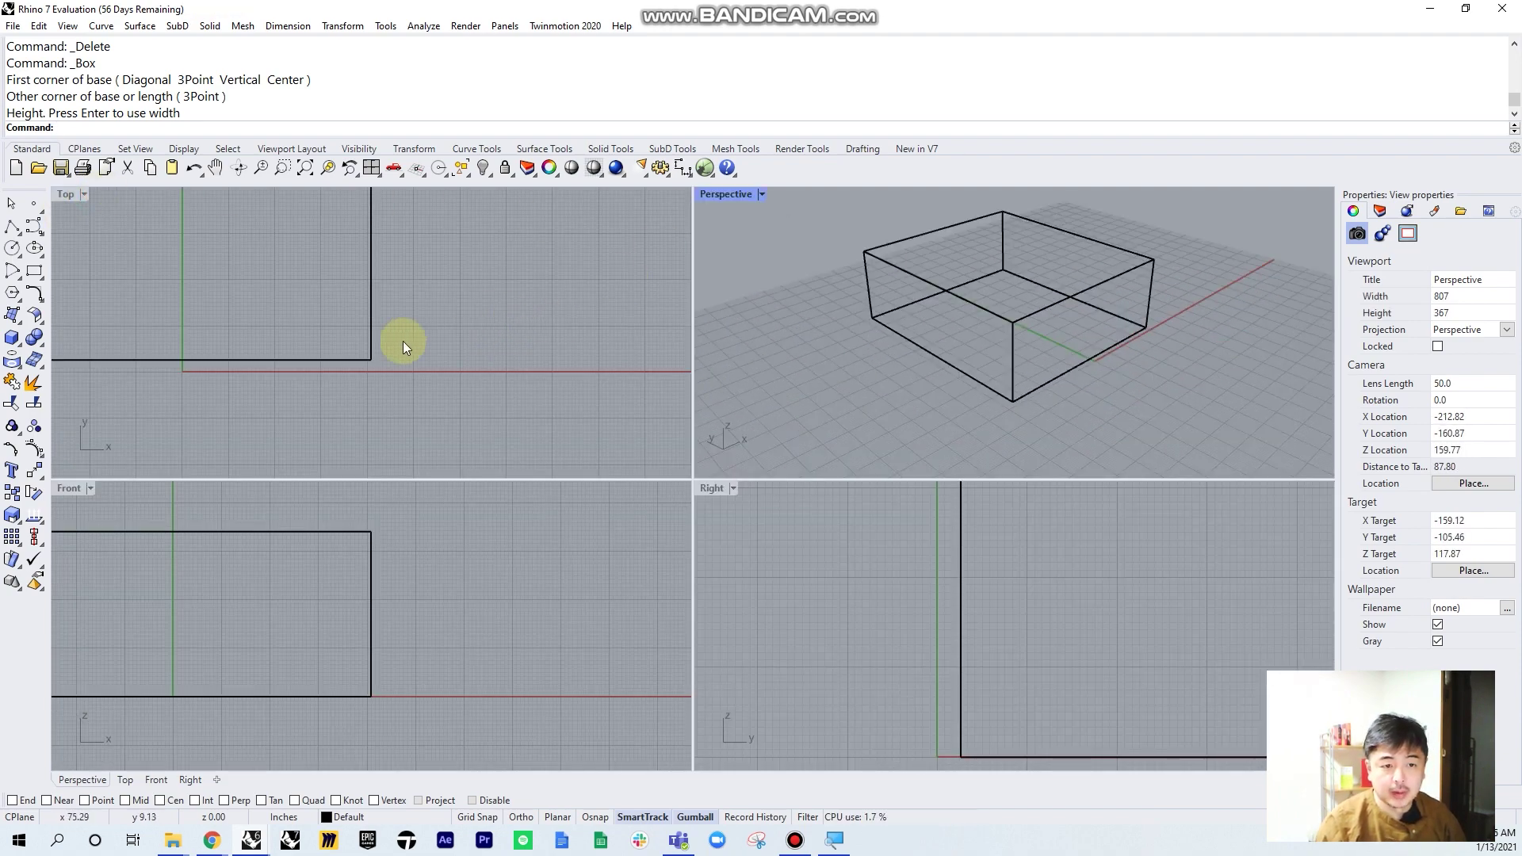
{"action": "scroll", "coordinate": [372, 336], "scroll_direction": "up", "scroll_amount": 2}
{"action": "scroll", "coordinate": [372, 313], "scroll_direction": "down", "scroll_amount": 3}
{"action": "scroll", "coordinate": [234, 642], "scroll_direction": "down", "scroll_amount": 1}
{"action": "scroll", "coordinate": [250, 638], "scroll_direction": "down", "scroll_amount": 1}
{"action": "scroll", "coordinate": [1015, 309], "scroll_direction": "down", "scroll_amount": 1}
{"action": "scroll", "coordinate": [1054, 616], "scroll_direction": "down", "scroll_amount": 3}
{"action": "scroll", "coordinate": [1081, 610], "scroll_direction": "up", "scroll_amount": 3}
{"action": "right_click_drag", "start_coordinate": [1081, 609], "coordinate": [882, 611]}
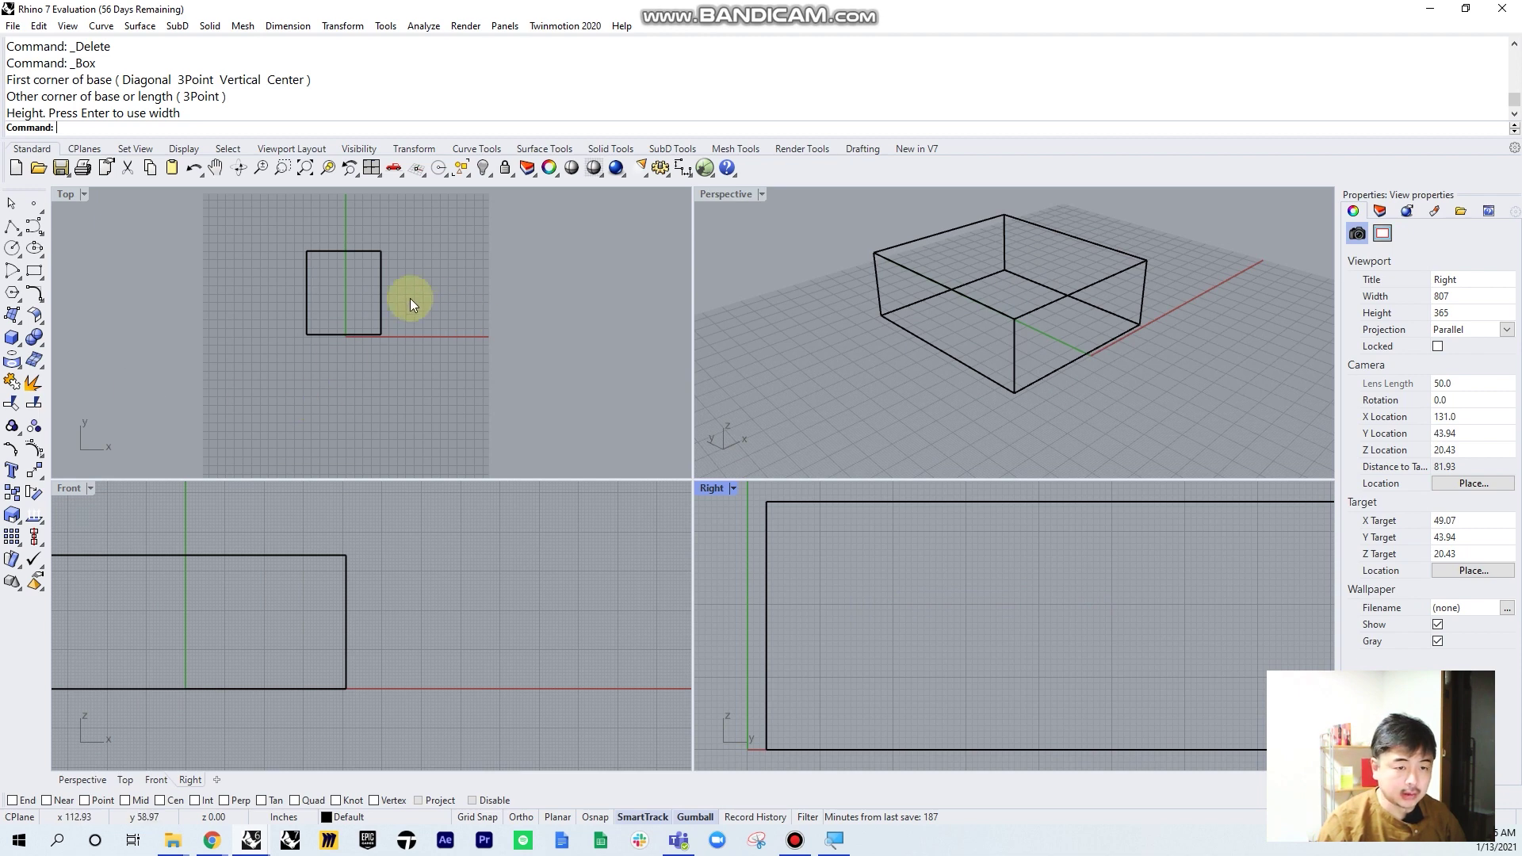
Pan the Top, Front and Right views and orbit Perspective to reframe the box
{"action": "right_click_drag", "start_coordinate": [412, 302], "coordinate": [372, 336]}
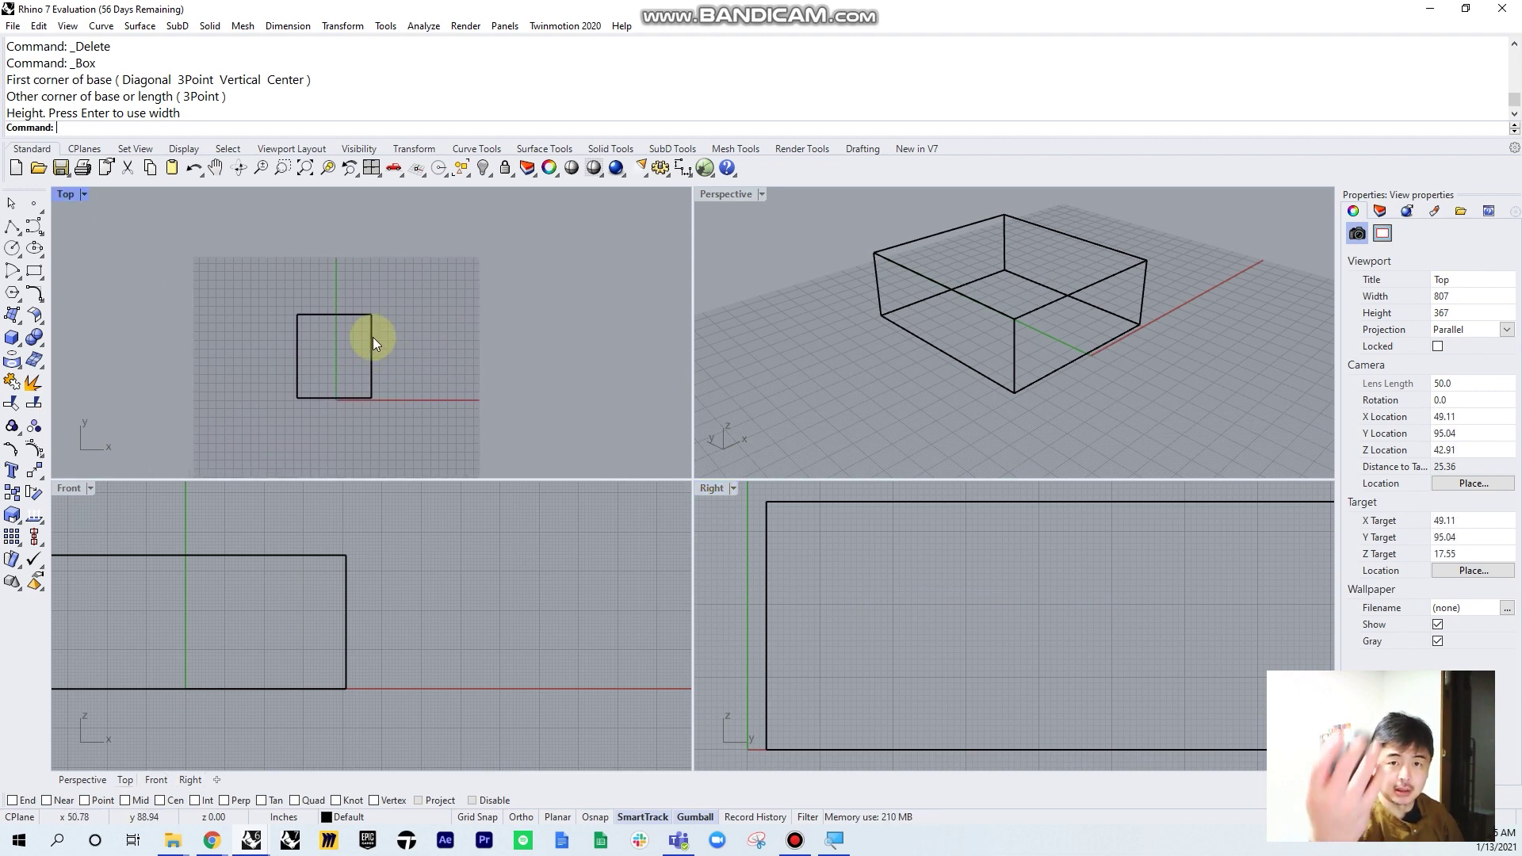
{"action": "right_click", "coordinate": [373, 336]}
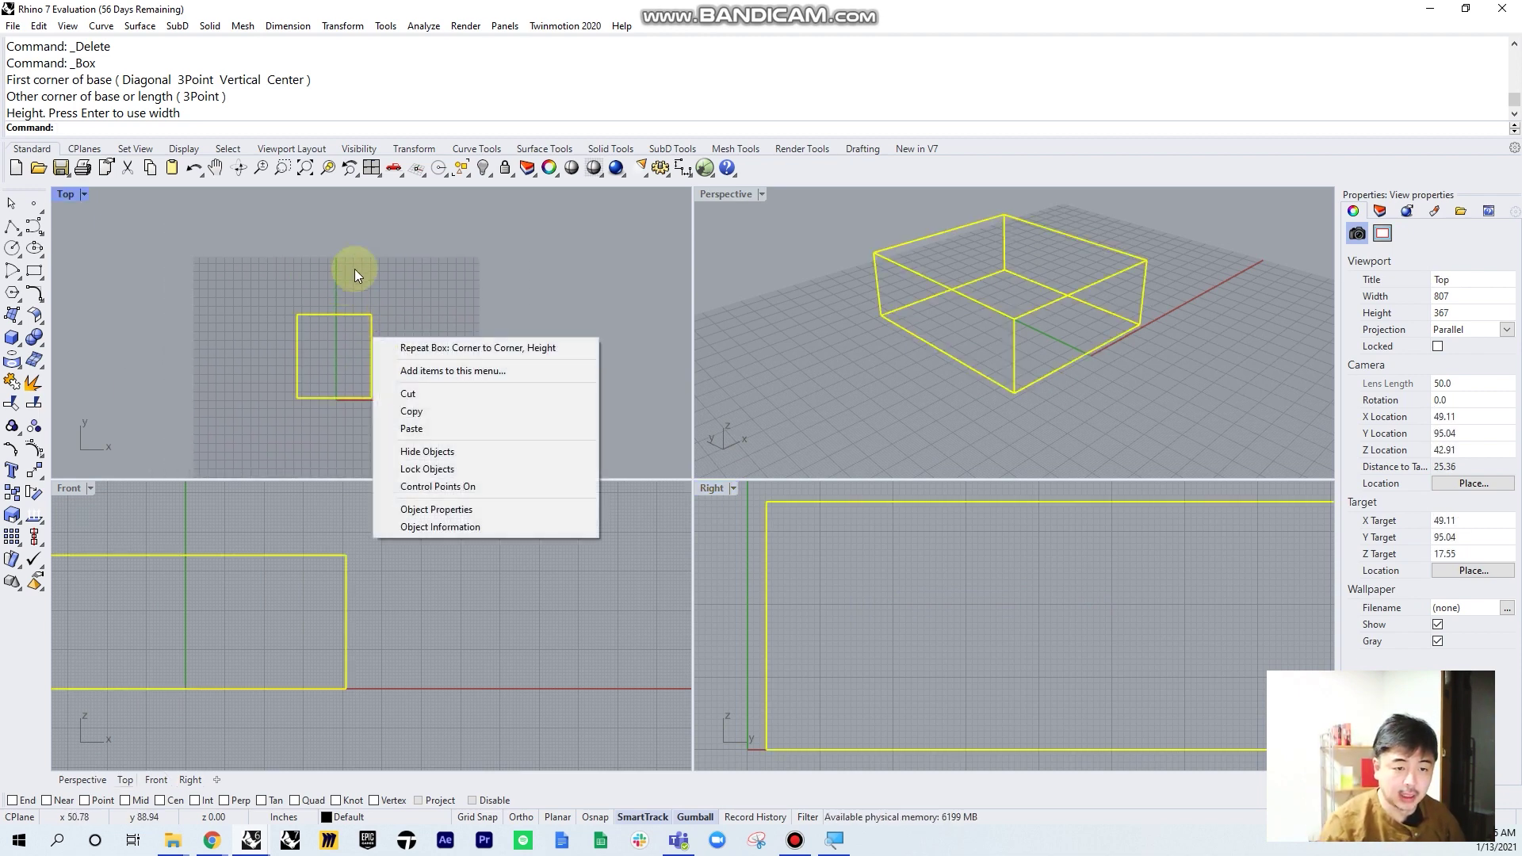
{"action": "right_click_drag", "start_coordinate": [396, 346], "coordinate": [478, 340]}
{"action": "right_click_drag", "start_coordinate": [187, 625], "coordinate": [393, 598]}
{"action": "right_click_drag", "start_coordinate": [1106, 349], "coordinate": [1000, 320]}
{"action": "right_click_drag", "start_coordinate": [1015, 748], "coordinate": [904, 689]}
{"action": "right_click_drag", "start_coordinate": [1183, 288], "coordinate": [1100, 369]}
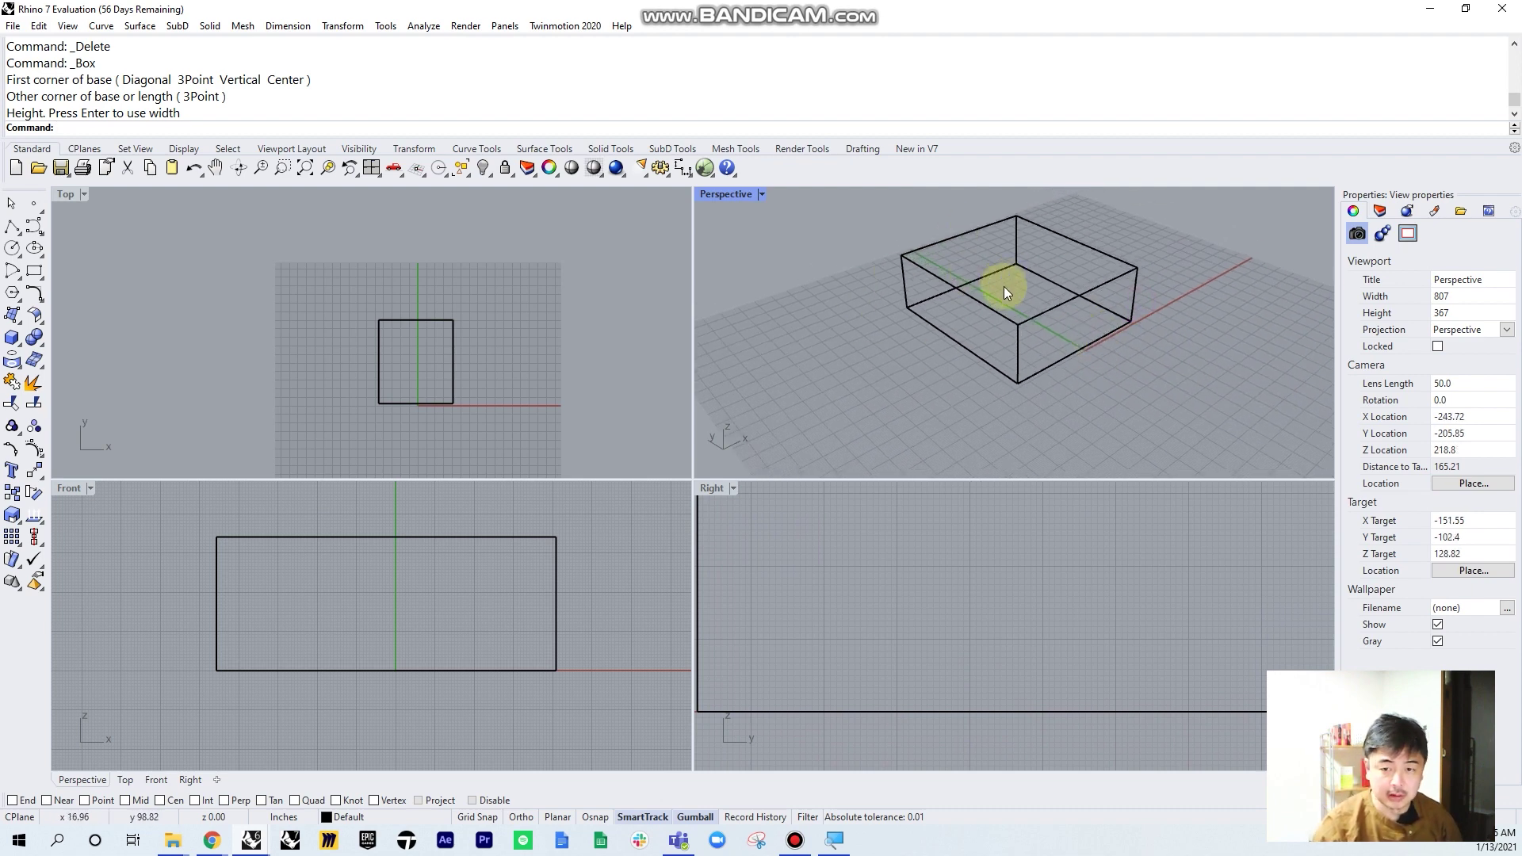
Select the box with a crossing window and zoom every view to it with ZSA
{"action": "left_click_drag", "start_coordinate": [1015, 288], "coordinate": [918, 334]}
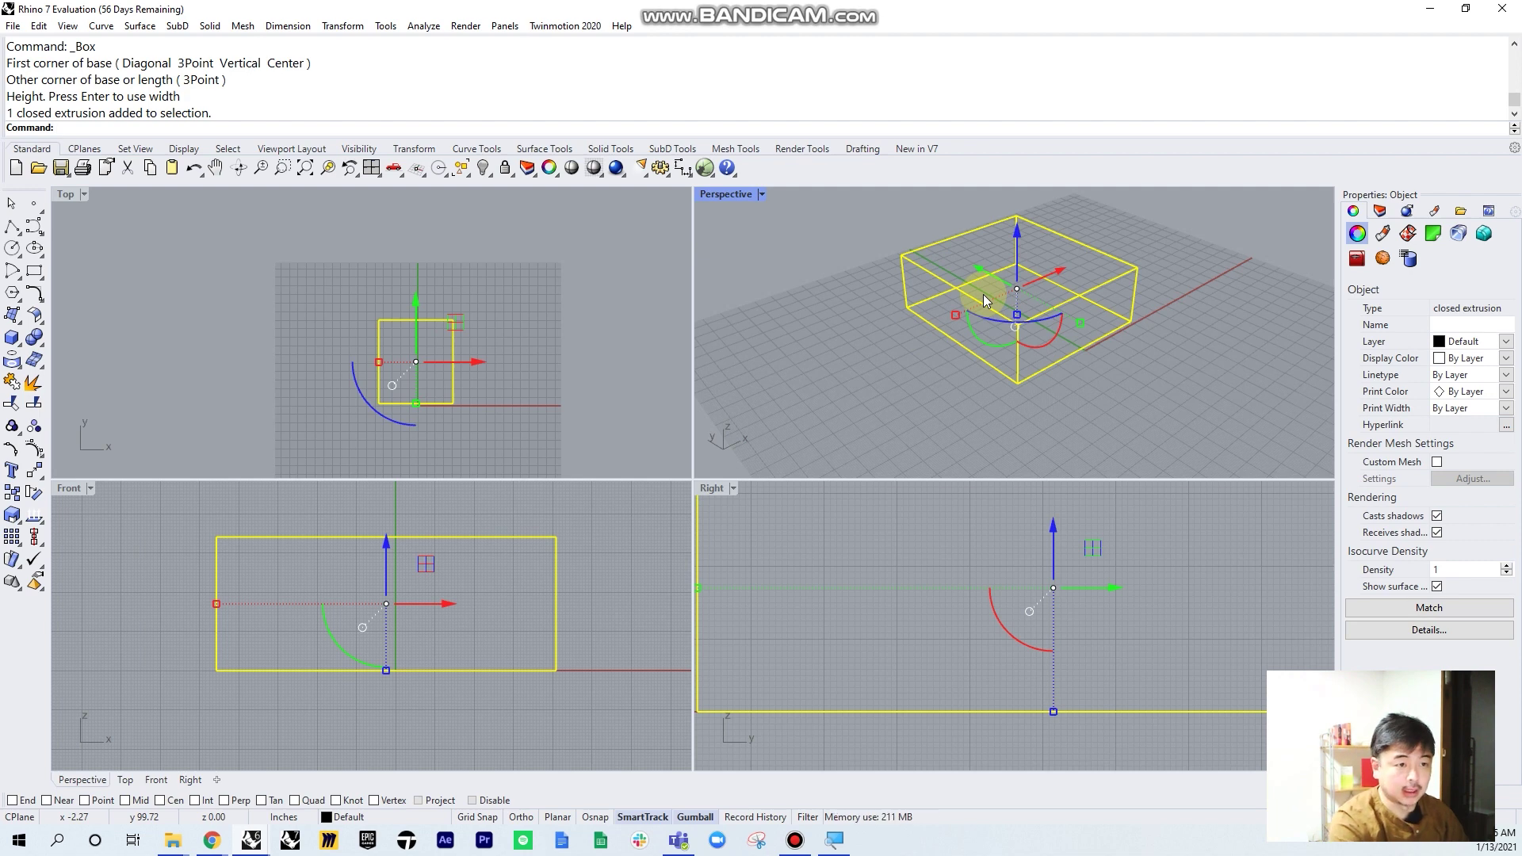
{"action": "type", "text": "ZSA"}
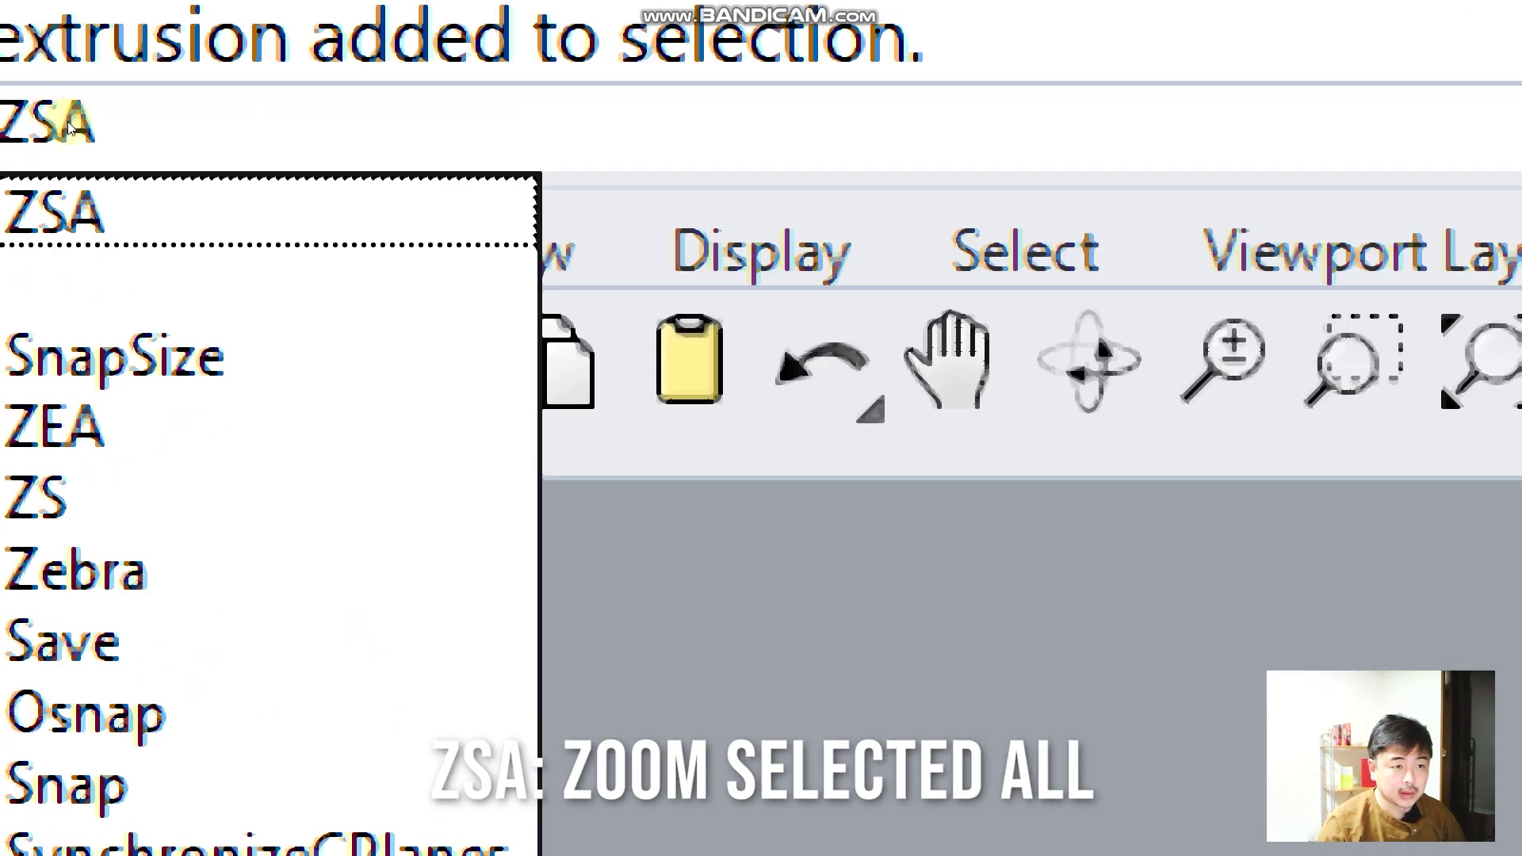
{"action": "key", "text": "Return"}
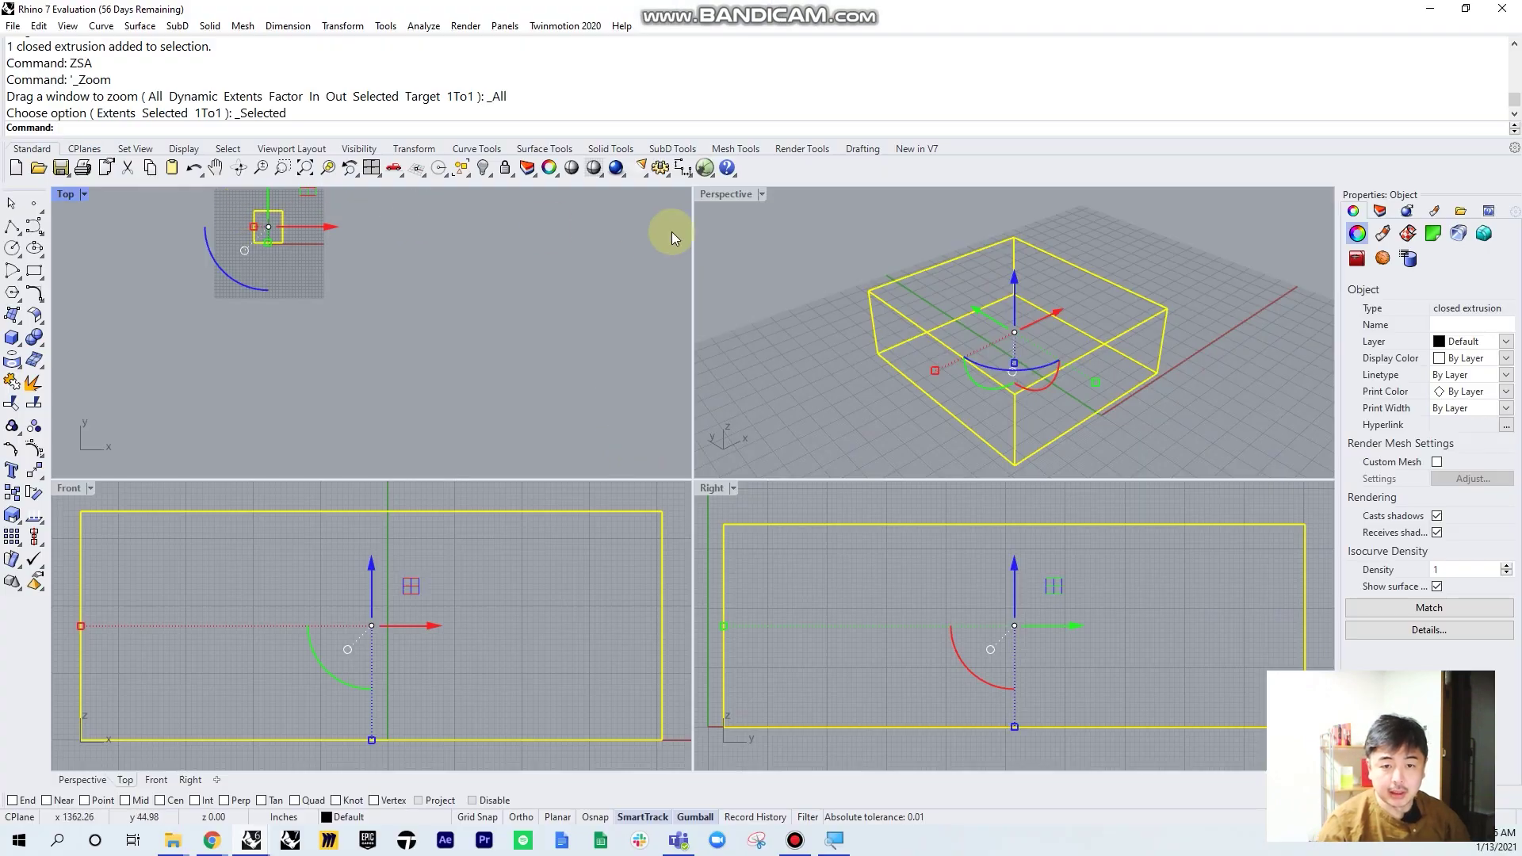
Maximize the Perspective view to fill the window and orbit it slightly
{"action": "left_click", "coordinate": [717, 193]}
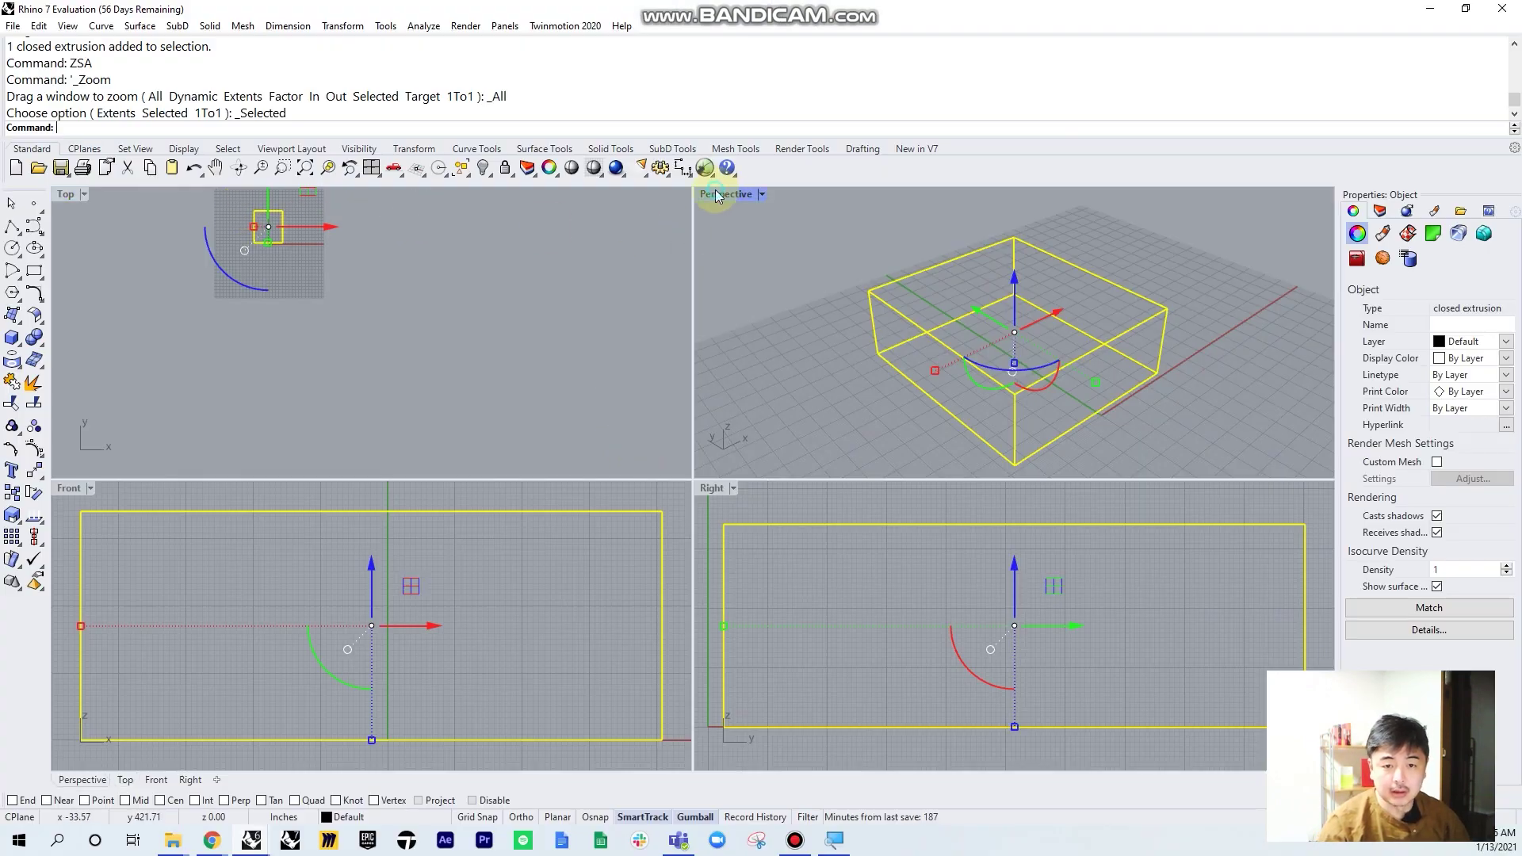
{"action": "double_click", "coordinate": [716, 193]}
{"action": "right_click_drag", "start_coordinate": [502, 409], "coordinate": [526, 308]}
Deselect the box and switch the Perspective view to Ghosted display
{"action": "key", "text": "Escape"}
{"action": "left_click", "coordinate": [100, 193]}
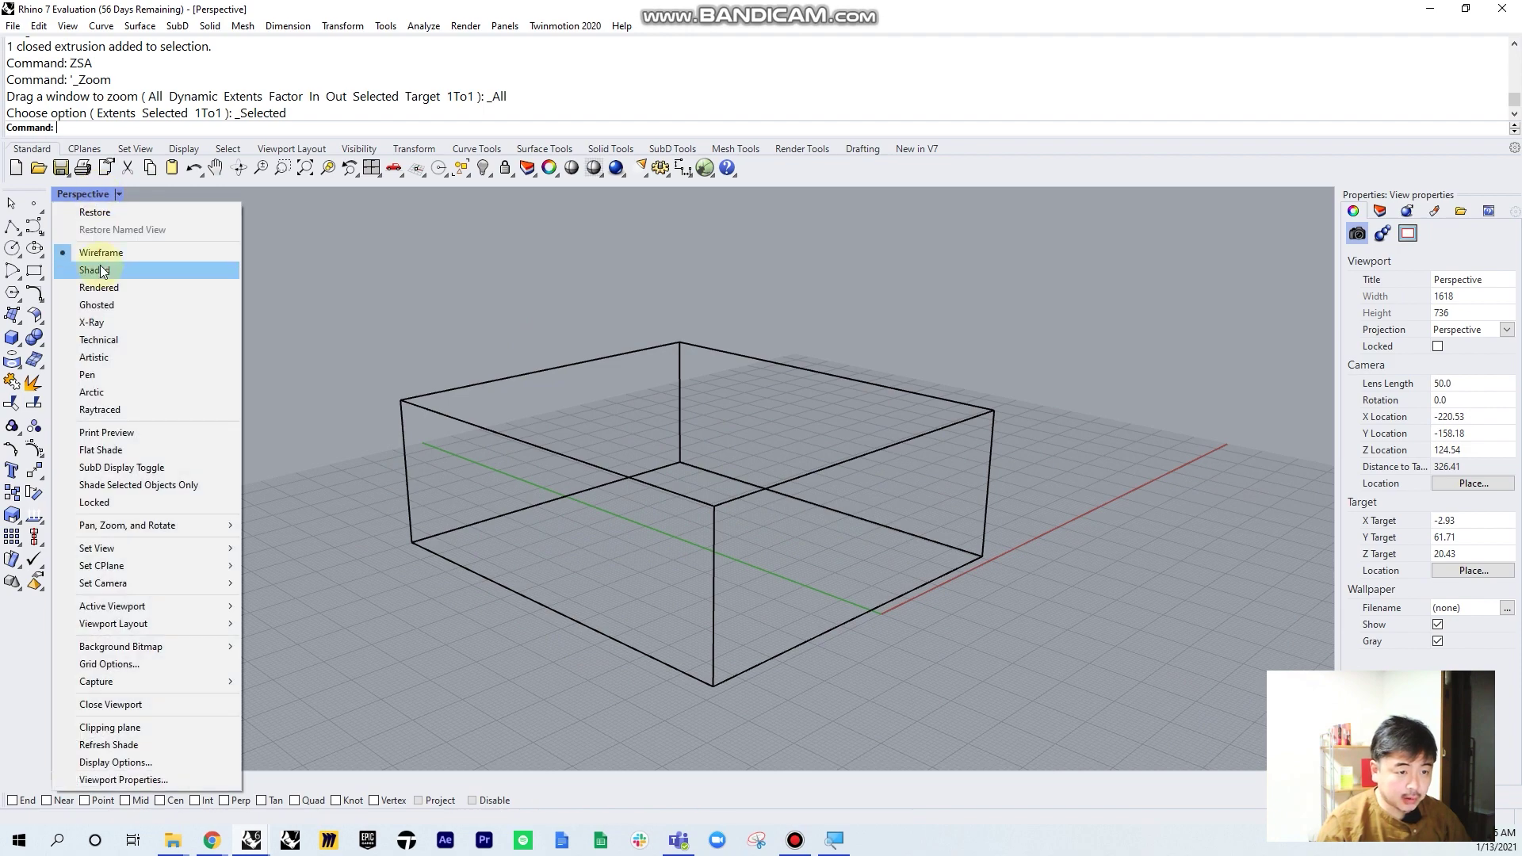
{"action": "left_click", "coordinate": [115, 304]}
Zoom and pan the Ghosted Perspective view closer to the box
{"action": "scroll", "coordinate": [702, 511], "scroll_direction": "up", "scroll_amount": 3}
{"action": "scroll", "coordinate": [707, 526], "scroll_direction": "up", "scroll_amount": 2}
{"action": "scroll", "coordinate": [709, 526], "scroll_direction": "down", "scroll_amount": 2}
{"action": "scroll", "coordinate": [709, 527], "scroll_direction": "up", "scroll_amount": 3}
{"action": "scroll", "coordinate": [708, 525], "scroll_direction": "up", "scroll_amount": 2}
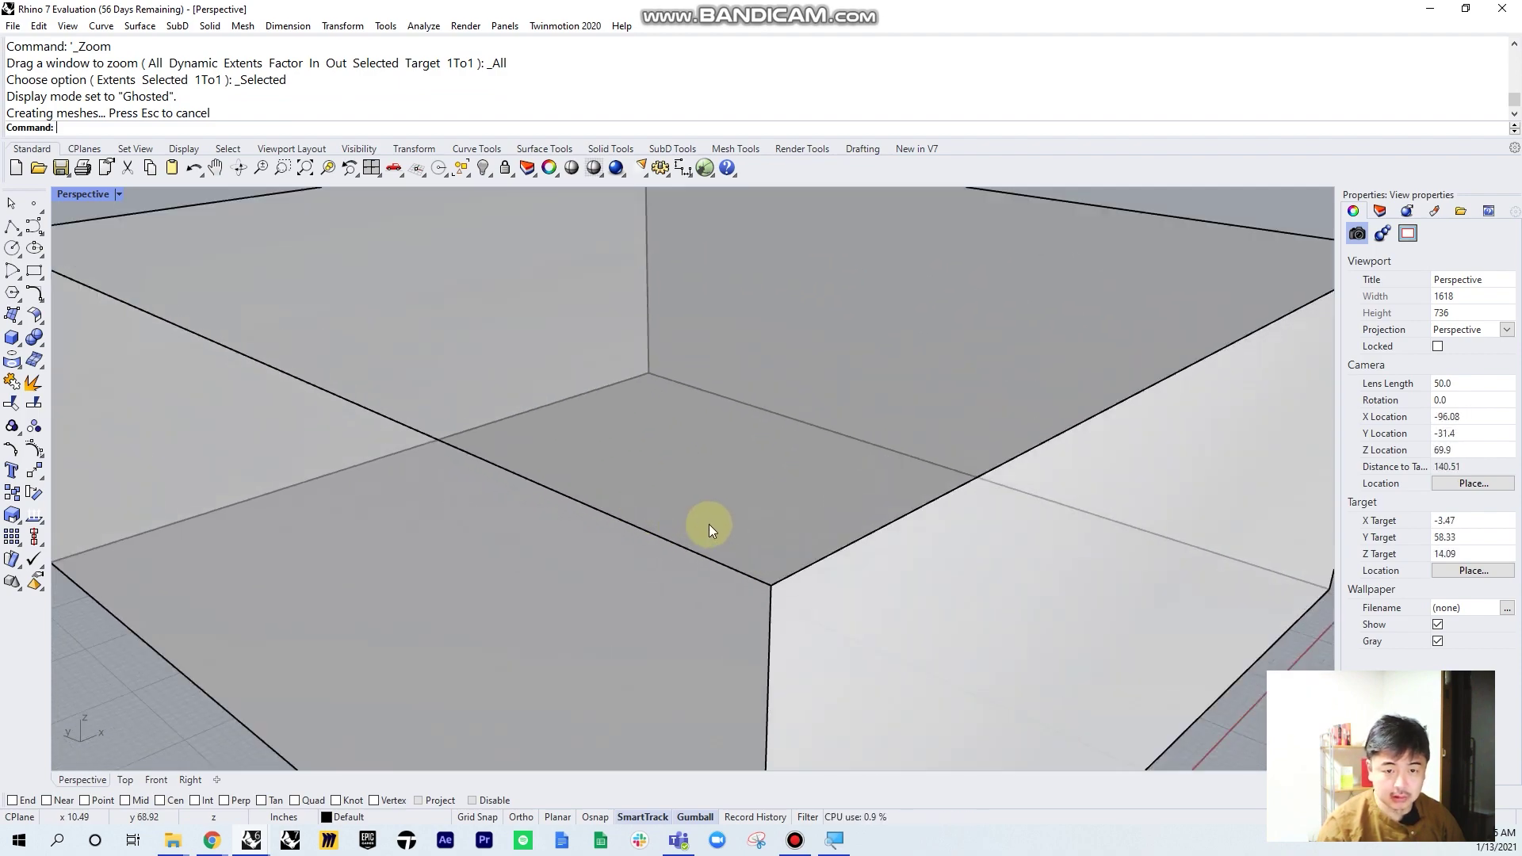
{"action": "scroll", "coordinate": [707, 523], "scroll_direction": "down", "scroll_amount": 5}
{"action": "scroll", "coordinate": [705, 524], "scroll_direction": "down", "scroll_amount": 3}
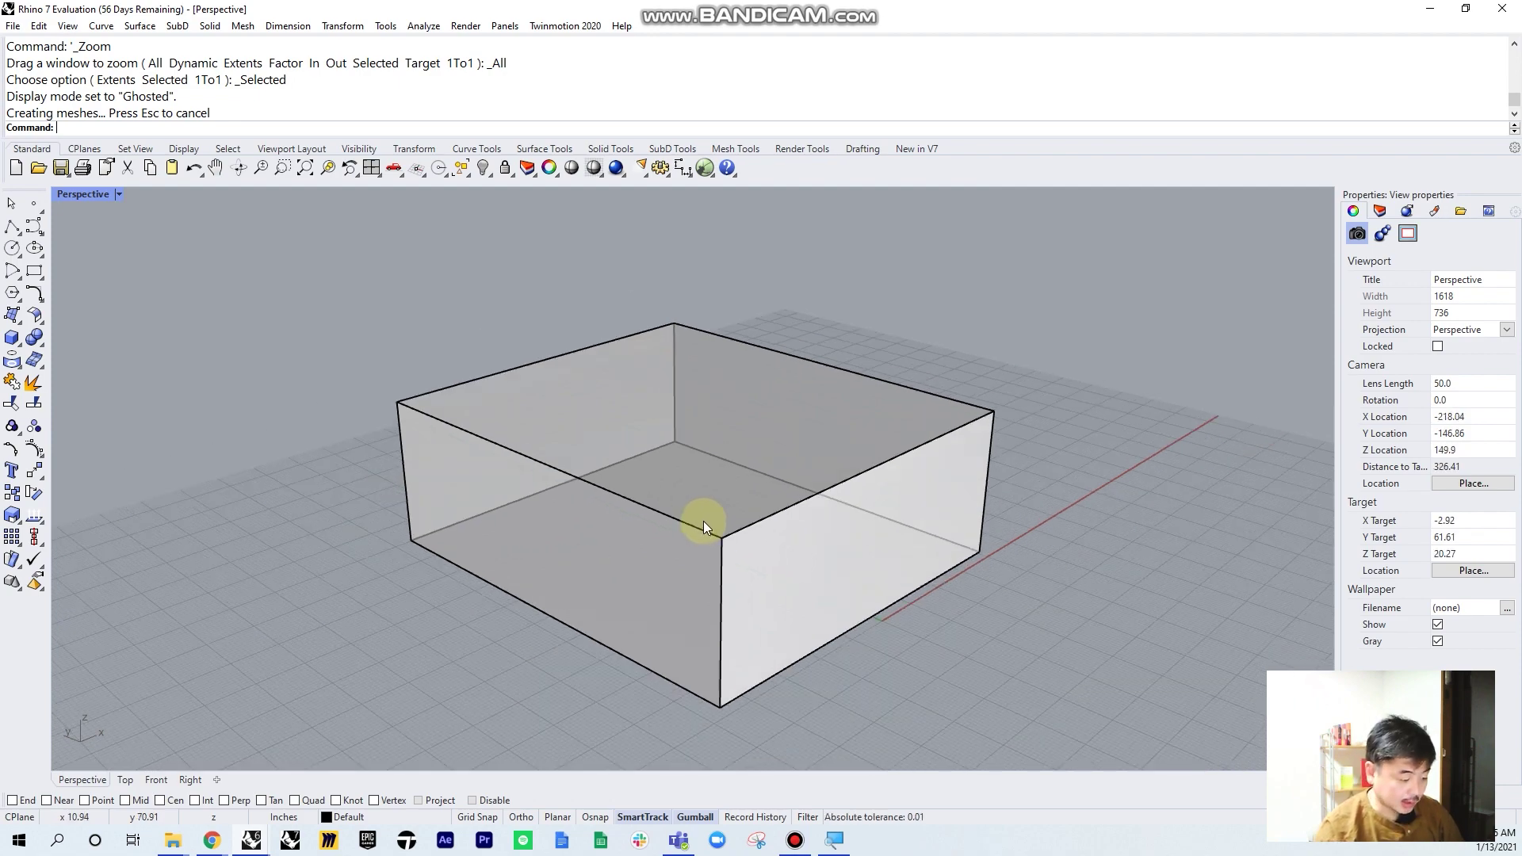
{"action": "right_click_drag", "start_coordinate": [653, 487], "coordinate": [672, 526], "text": "alt"}
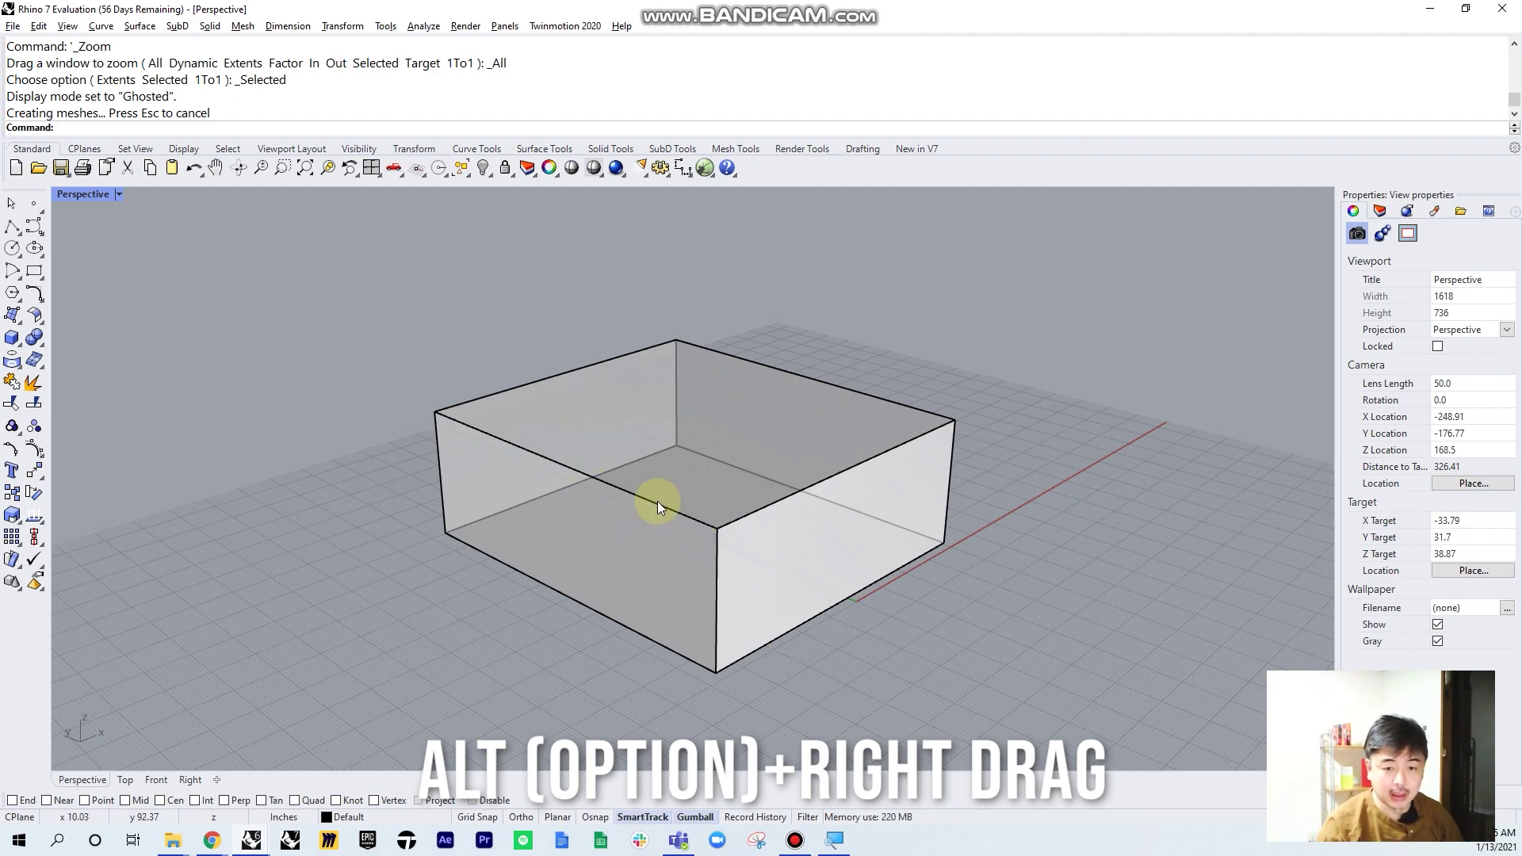
{"action": "right_click_drag", "start_coordinate": [726, 496], "coordinate": [696, 481], "text": "alt"}
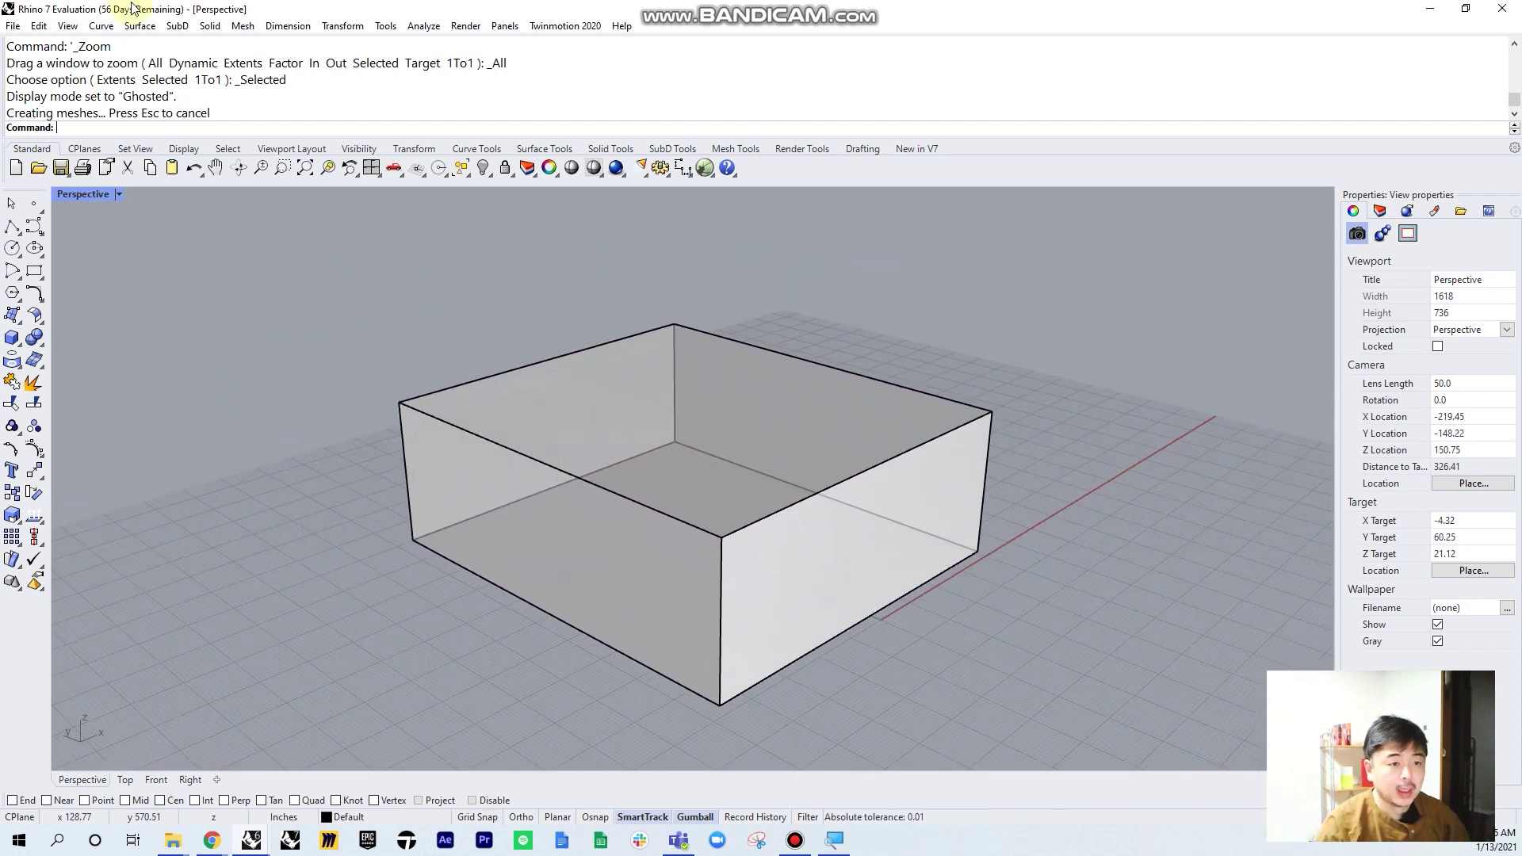
Cycle the Perspective view through Wireframe, Shaded, Rendered and back to Ghosted display
{"action": "left_click", "coordinate": [90, 192]}
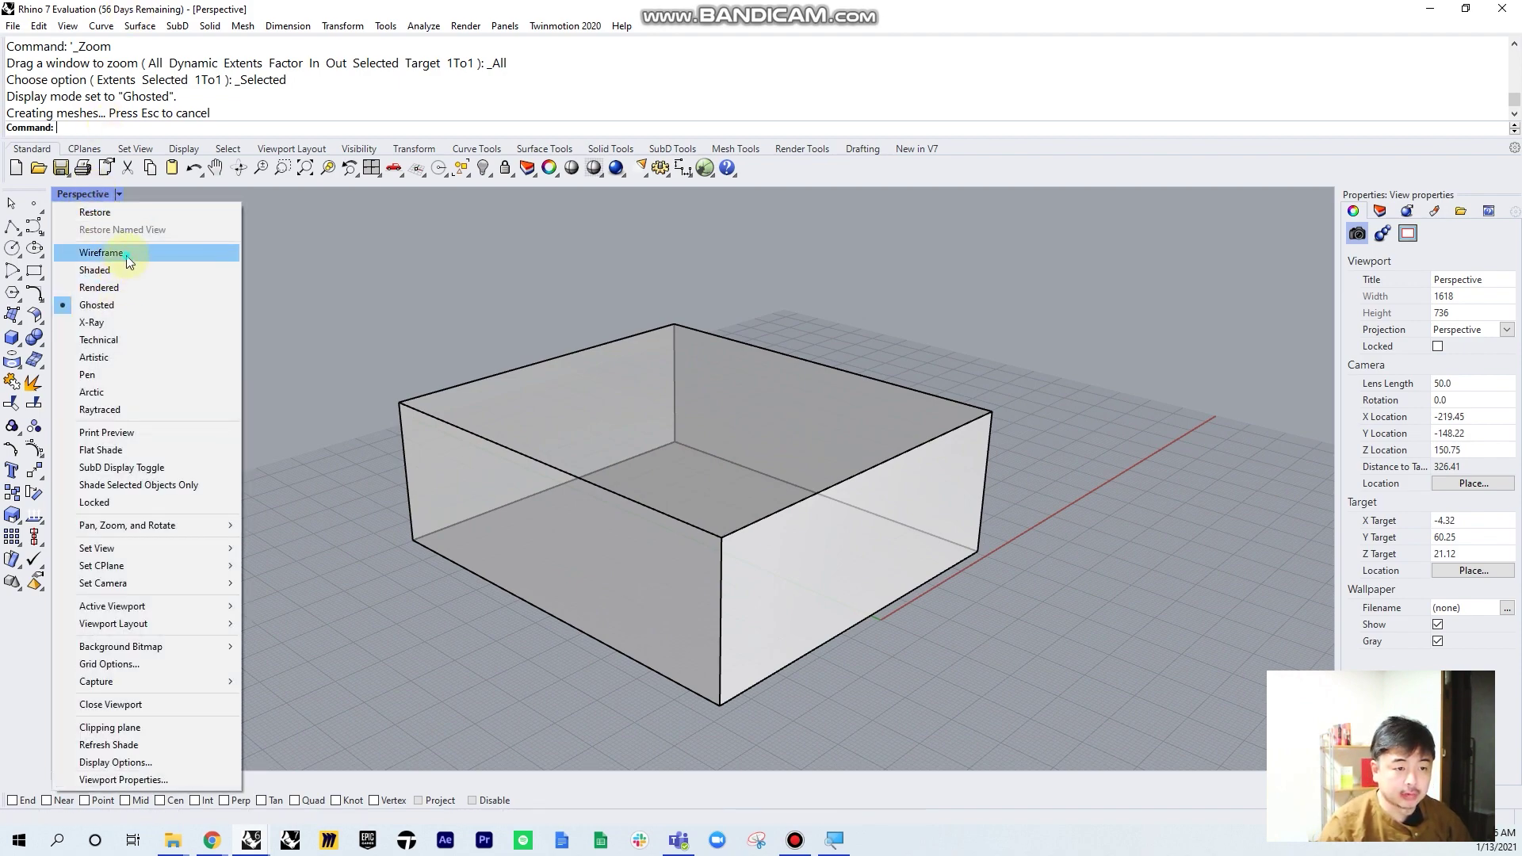
{"action": "left_click", "coordinate": [119, 253]}
{"action": "left_click", "coordinate": [89, 198]}
{"action": "left_click", "coordinate": [122, 270]}
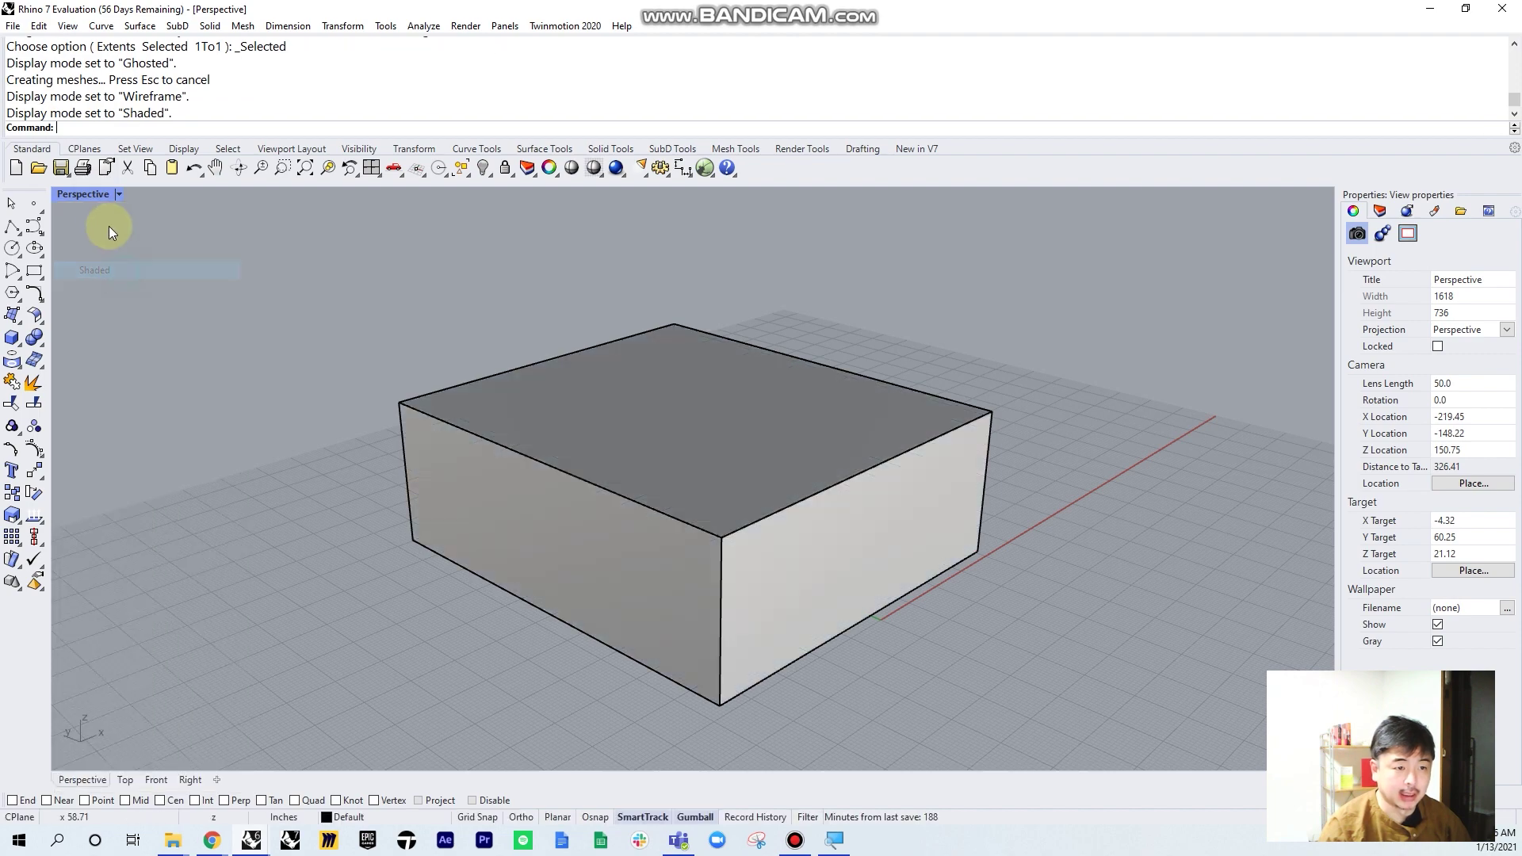
{"action": "left_click", "coordinate": [83, 191]}
{"action": "left_click", "coordinate": [115, 287]}
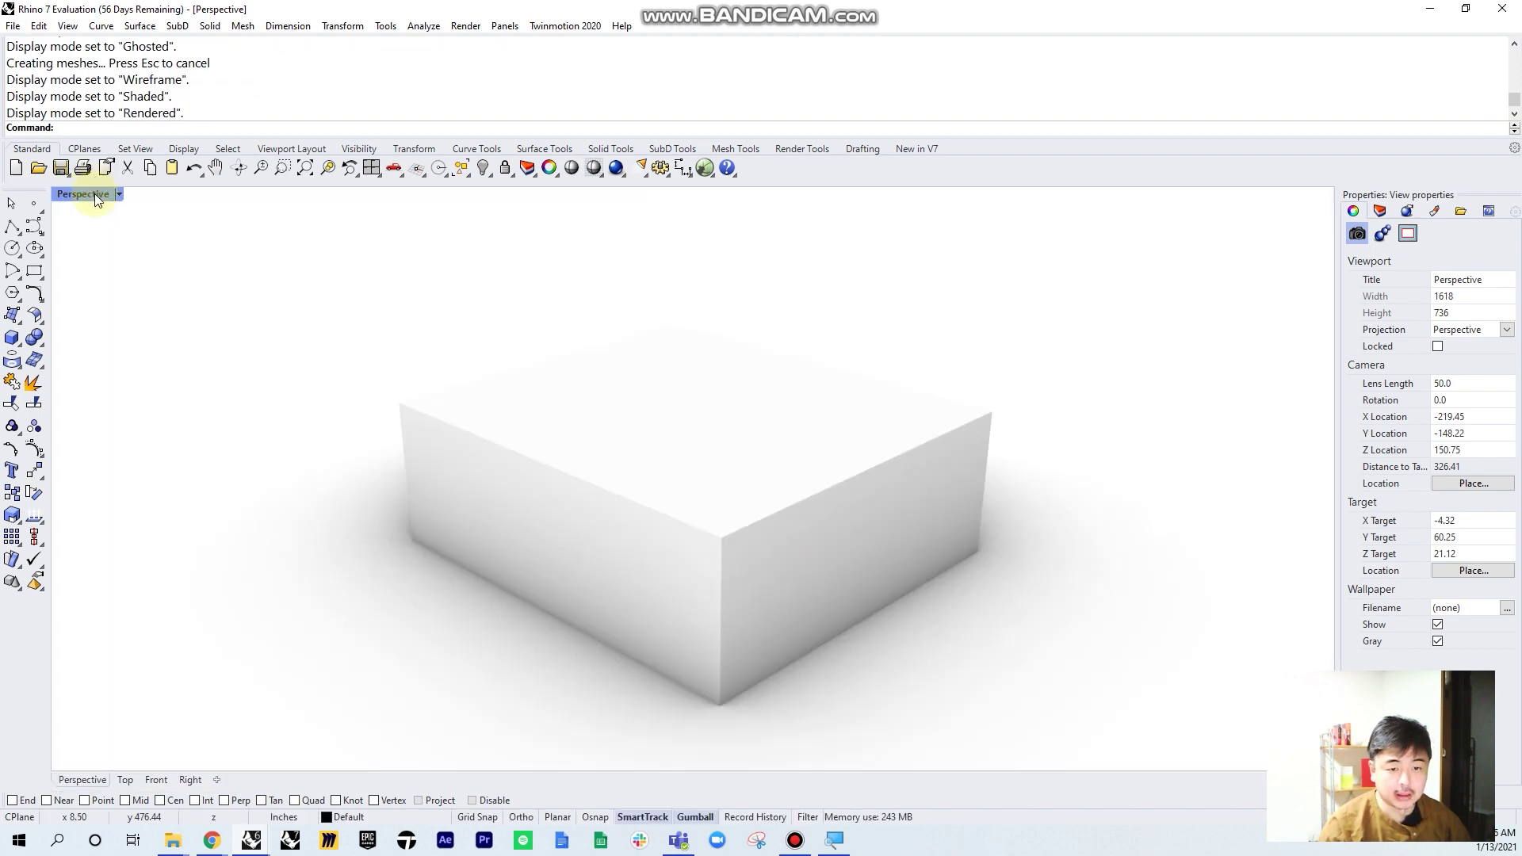
{"action": "left_click", "coordinate": [93, 193]}
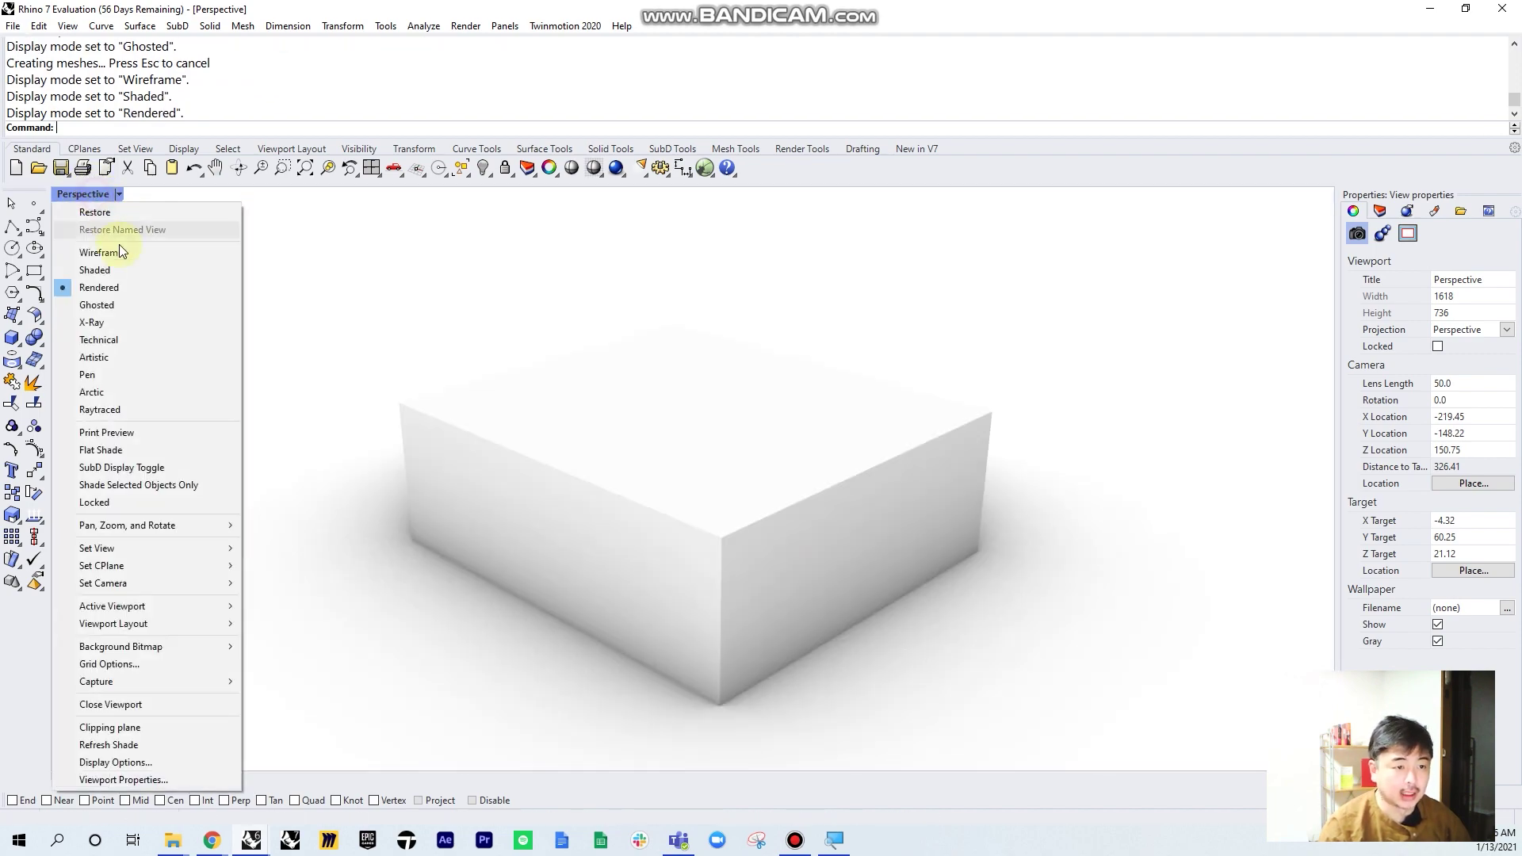
{"action": "left_click", "coordinate": [136, 308]}
{"action": "right_click_drag", "start_coordinate": [683, 437], "coordinate": [719, 425]}
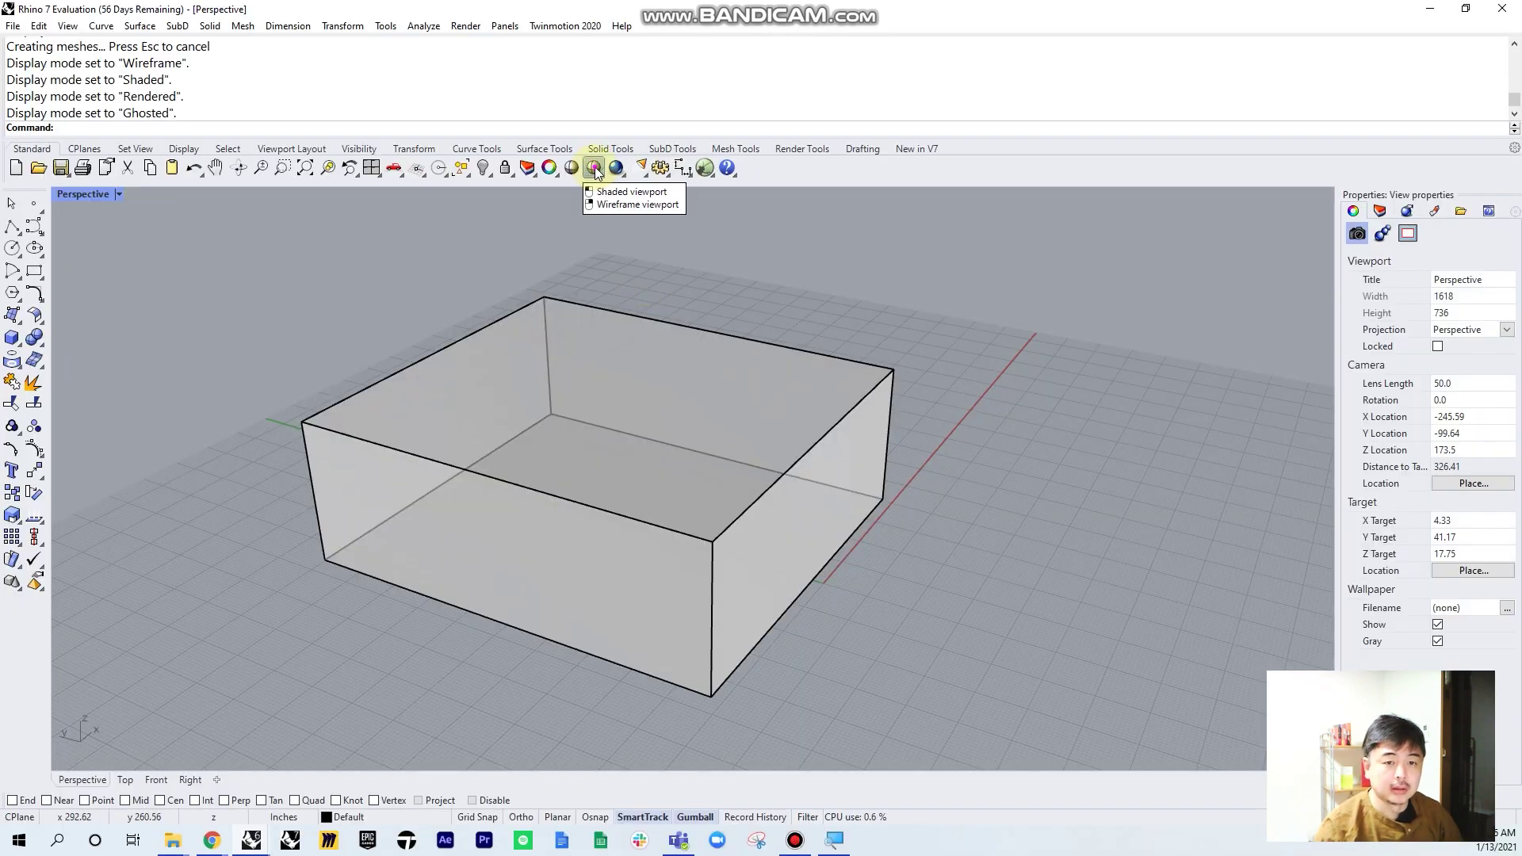
Toggle the Shaded/Wireframe toolbar button repeatedly, finishing in Wireframe display
{"action": "right_click", "coordinate": [591, 168]}
{"action": "left_click", "coordinate": [589, 168]}
{"action": "right_click", "coordinate": [589, 168]}
{"action": "left_click", "coordinate": [589, 168]}
{"action": "right_click", "coordinate": [589, 168]}
{"action": "left_click", "coordinate": [589, 168]}
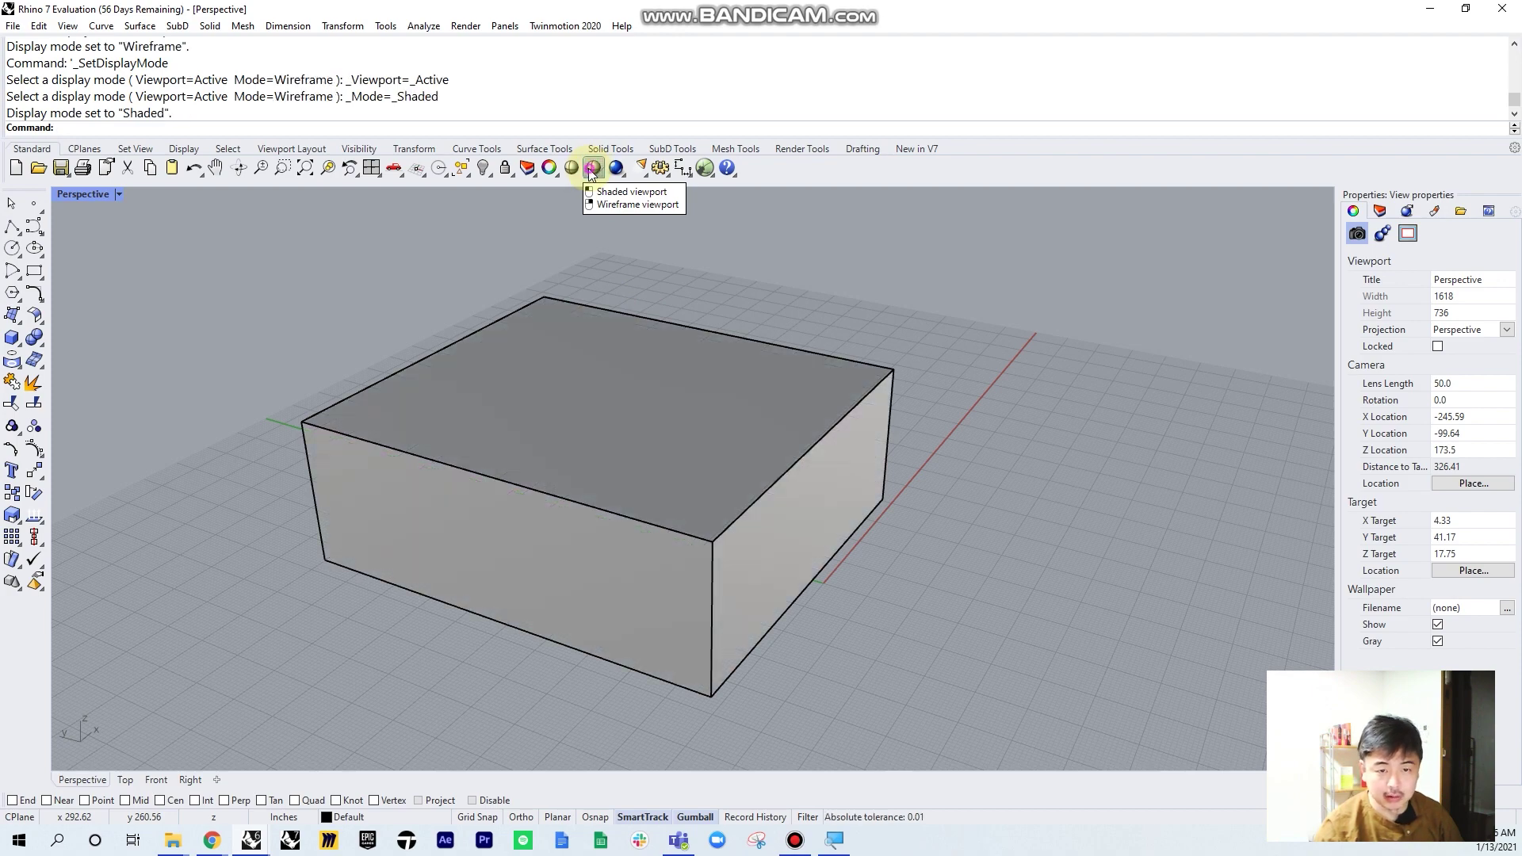
{"action": "right_click", "coordinate": [590, 168]}
{"action": "left_click", "coordinate": [589, 168]}
{"action": "right_click", "coordinate": [588, 168]}
{"action": "left_click", "coordinate": [588, 168]}
{"action": "right_click", "coordinate": [593, 168]}
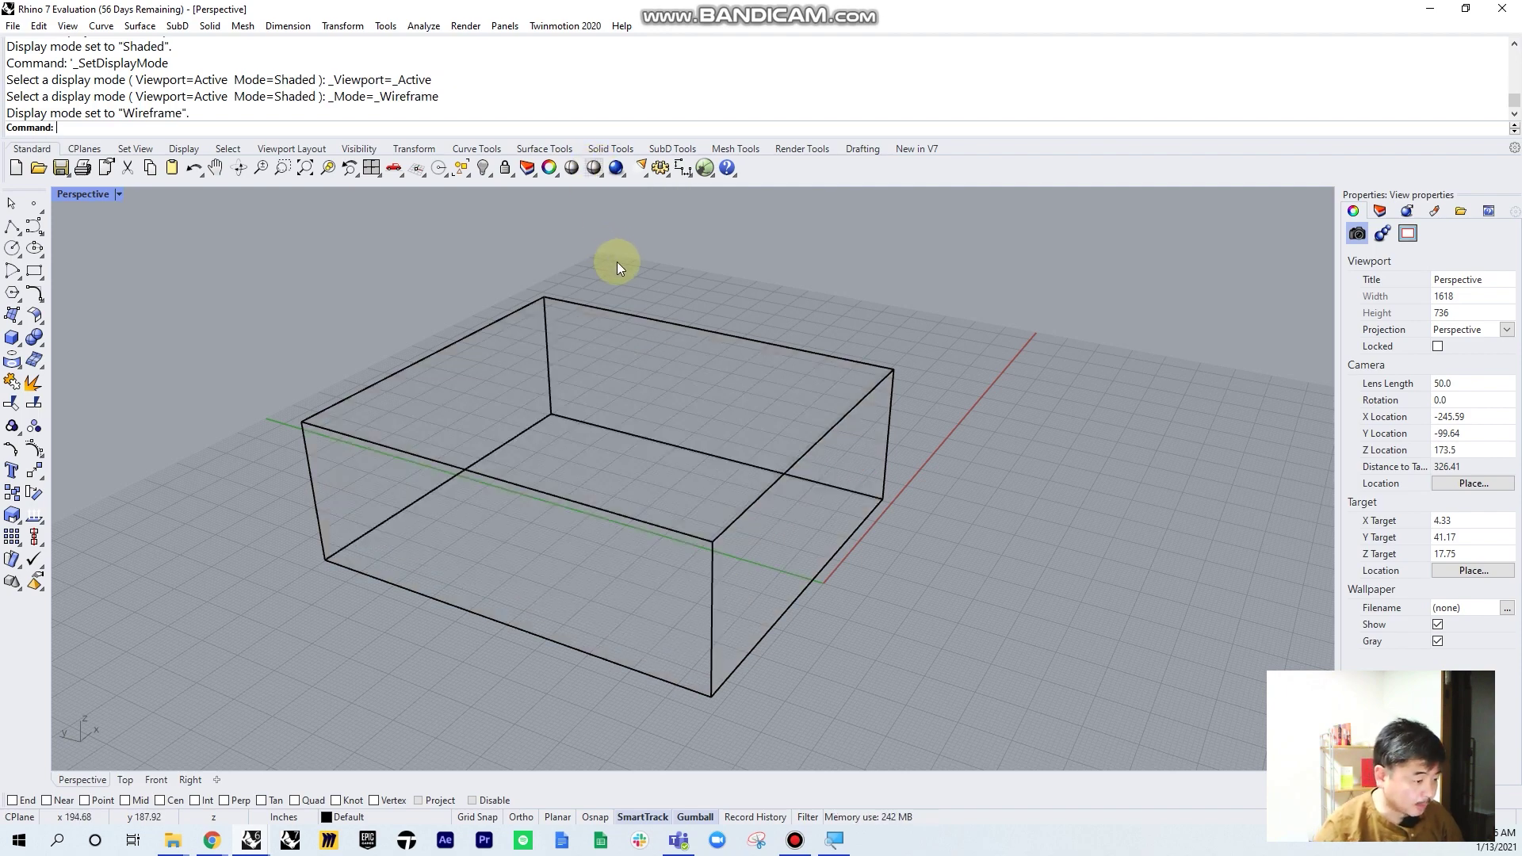
Select the box with a crossing window and orbit around it
{"action": "left_click_drag", "start_coordinate": [741, 246], "coordinate": [426, 422]}
{"action": "scroll", "coordinate": [426, 422], "scroll_direction": "down", "scroll_amount": 5}
{"action": "right_click_drag", "start_coordinate": [668, 441], "coordinate": [657, 493]}
Copy the box to many spots scattered across and around the grid
{"action": "type", "text": "copy"}
{"action": "key", "text": "Return"}
{"action": "left_click", "coordinate": [677, 464]}
{"action": "left_click", "coordinate": [824, 428]}
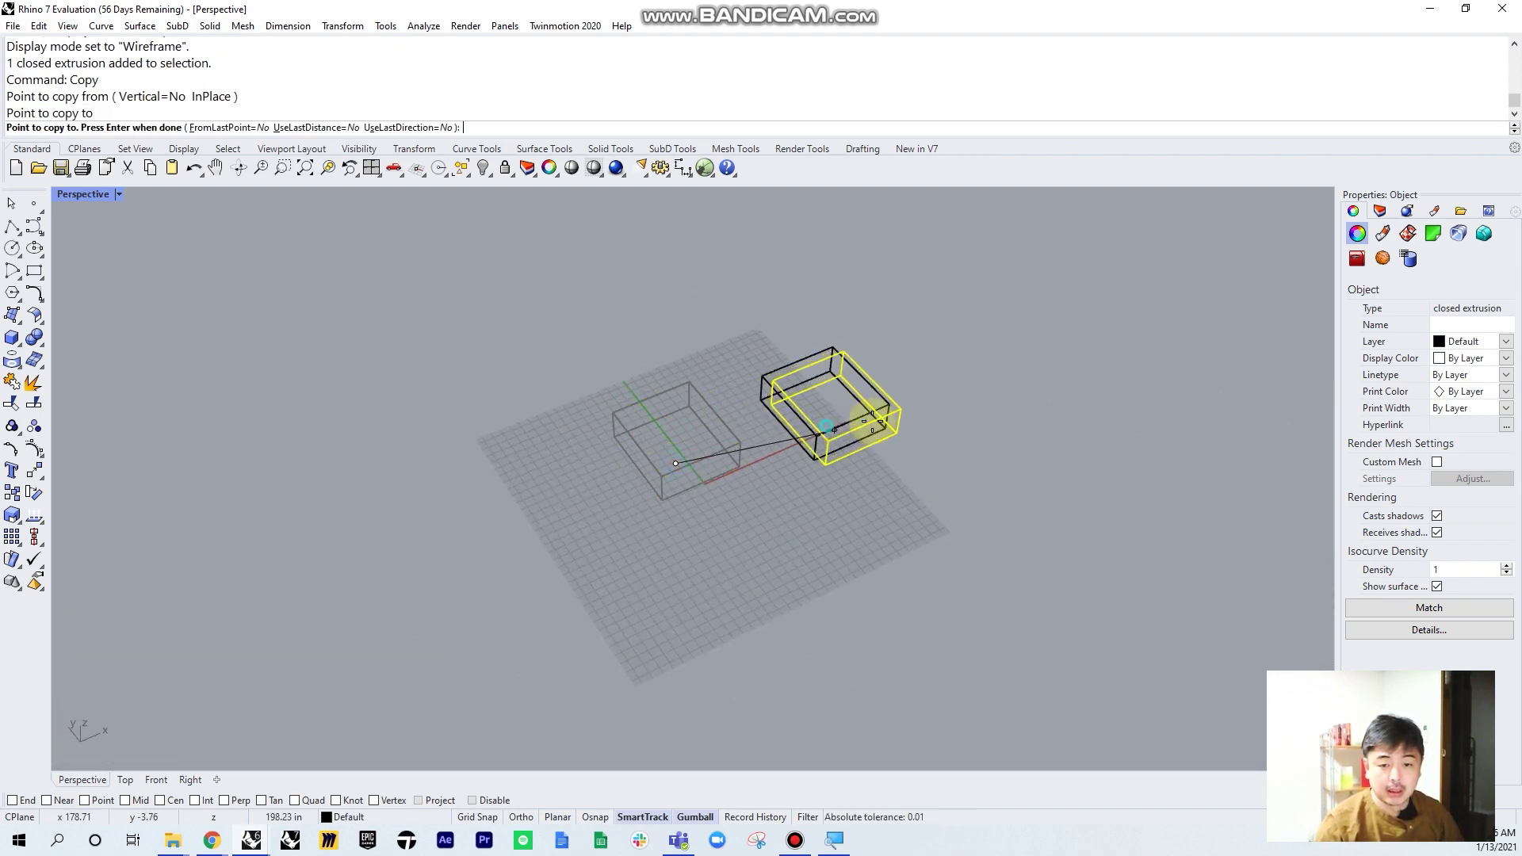
{"action": "left_click", "coordinate": [1060, 478]}
{"action": "left_click", "coordinate": [709, 608]}
{"action": "left_click", "coordinate": [438, 486]}
{"action": "left_click", "coordinate": [561, 354]}
{"action": "left_click", "coordinate": [925, 260]}
{"action": "scroll", "coordinate": [1010, 352], "scroll_direction": "down", "scroll_amount": 4}
{"action": "left_click", "coordinate": [994, 333]}
{"action": "left_click", "coordinate": [846, 272]}
{"action": "left_click", "coordinate": [720, 331]}
{"action": "left_click", "coordinate": [839, 578]}
{"action": "left_click", "coordinate": [980, 552]}
{"action": "left_click", "coordinate": [1146, 372]}
{"action": "left_click", "coordinate": [1070, 271]}
{"action": "key", "text": "Return"}
Clear the selection, turn toward a top-down view, and window-select the nine central boxes
{"action": "key", "text": "Escape"}
{"action": "right_click_drag", "start_coordinate": [1026, 288], "coordinate": [929, 282], "text": "shift"}
{"action": "left_click_drag", "start_coordinate": [970, 283], "coordinate": [274, 751]}
{"action": "key", "text": "Escape"}
{"action": "right_click_drag", "start_coordinate": [879, 598], "coordinate": [716, 544]}
{"action": "left_click_drag", "start_coordinate": [446, 296], "coordinate": [900, 663]}
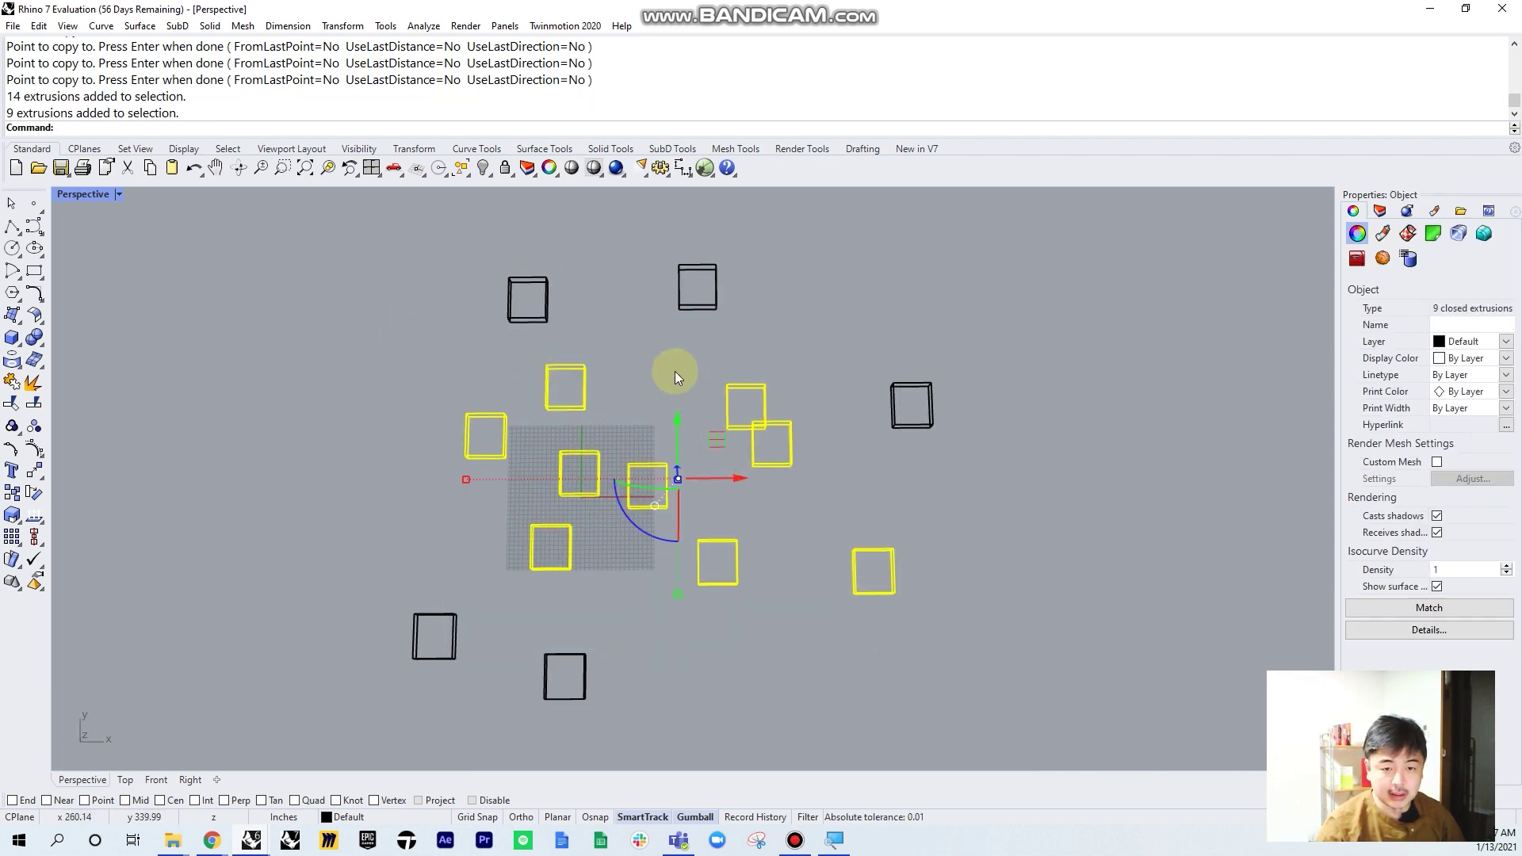
Practise selecting all fourteen boxes with crossing windows, then nudge one box to the lower right
{"action": "left_click", "coordinate": [621, 360]}
{"action": "left_click_drag", "start_coordinate": [892, 284], "coordinate": [437, 677]}
{"action": "left_click", "coordinate": [853, 309]}
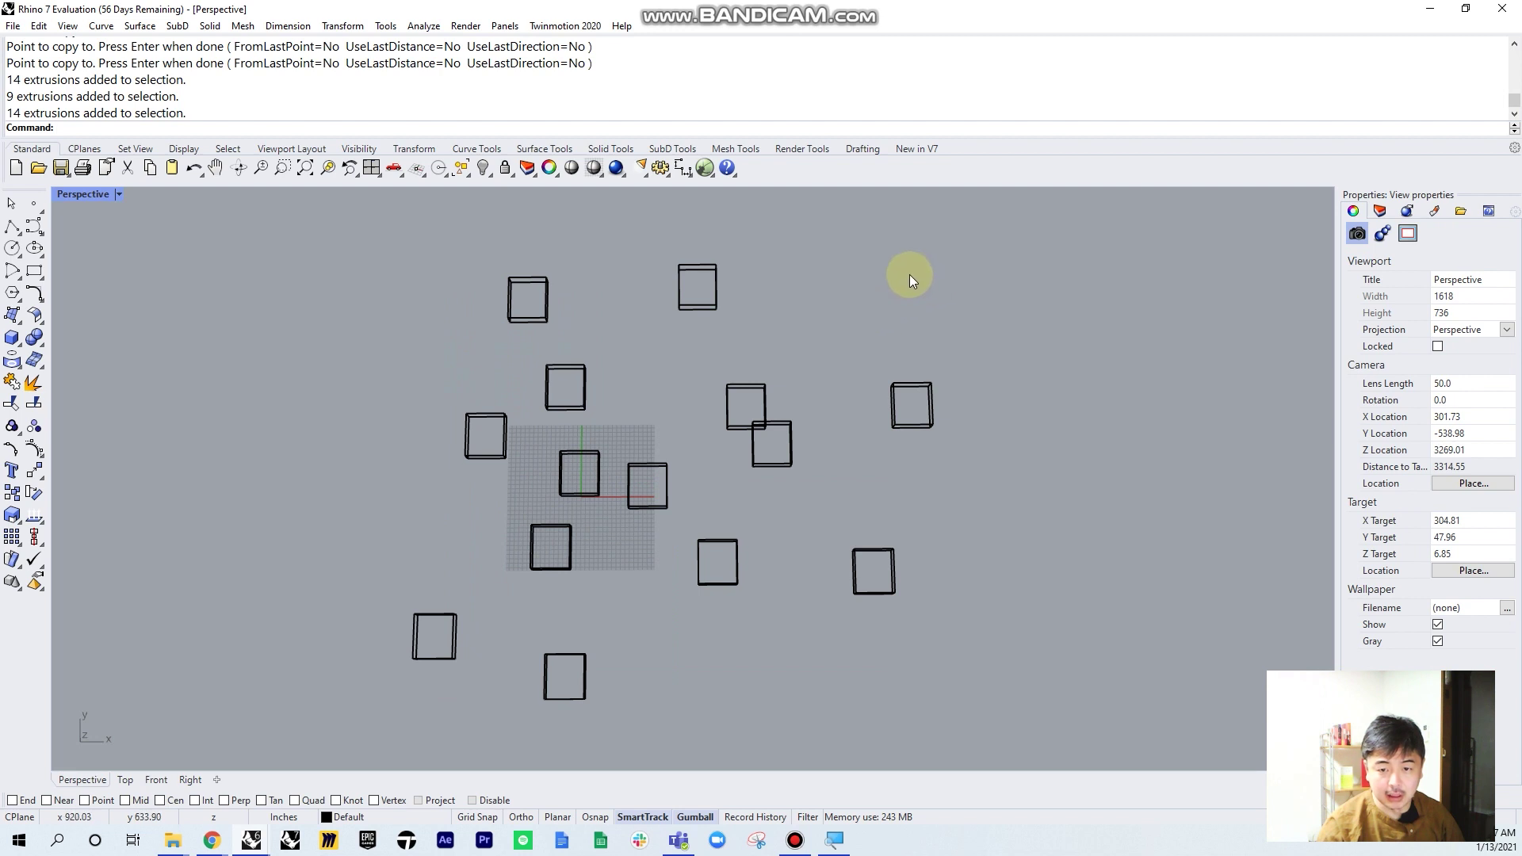
{"action": "left_click_drag", "start_coordinate": [908, 274], "coordinate": [420, 678]}
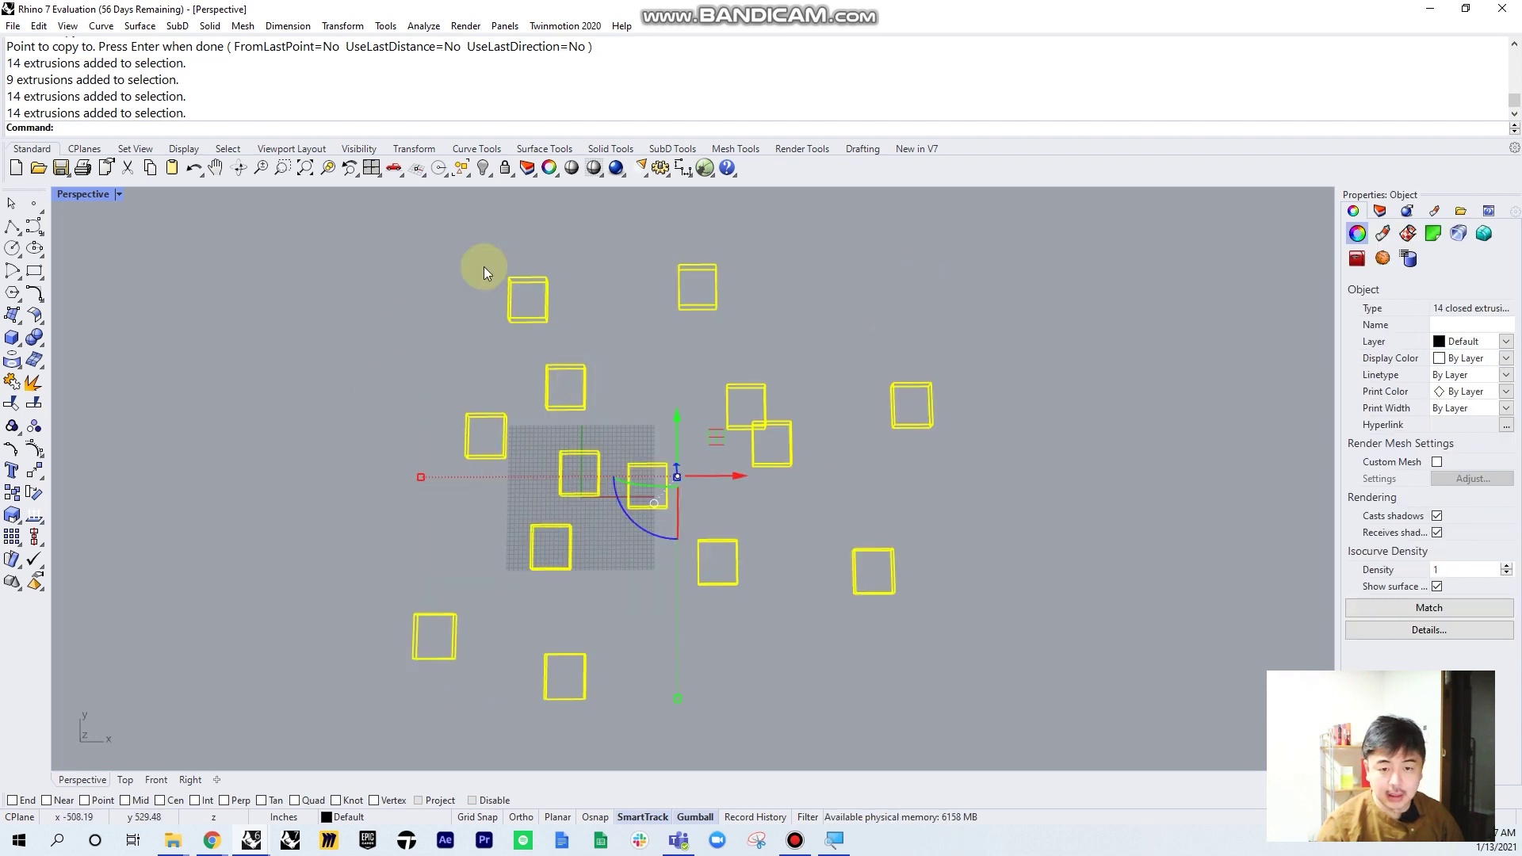
{"action": "left_click", "coordinate": [765, 311]}
{"action": "left_click_drag", "start_coordinate": [777, 429], "coordinate": [796, 440]}
Select all fourteen boxes, then remove several from the selection with Ctrl-drag windows and clicks
{"action": "left_click_drag", "start_coordinate": [958, 232], "coordinate": [248, 746]}
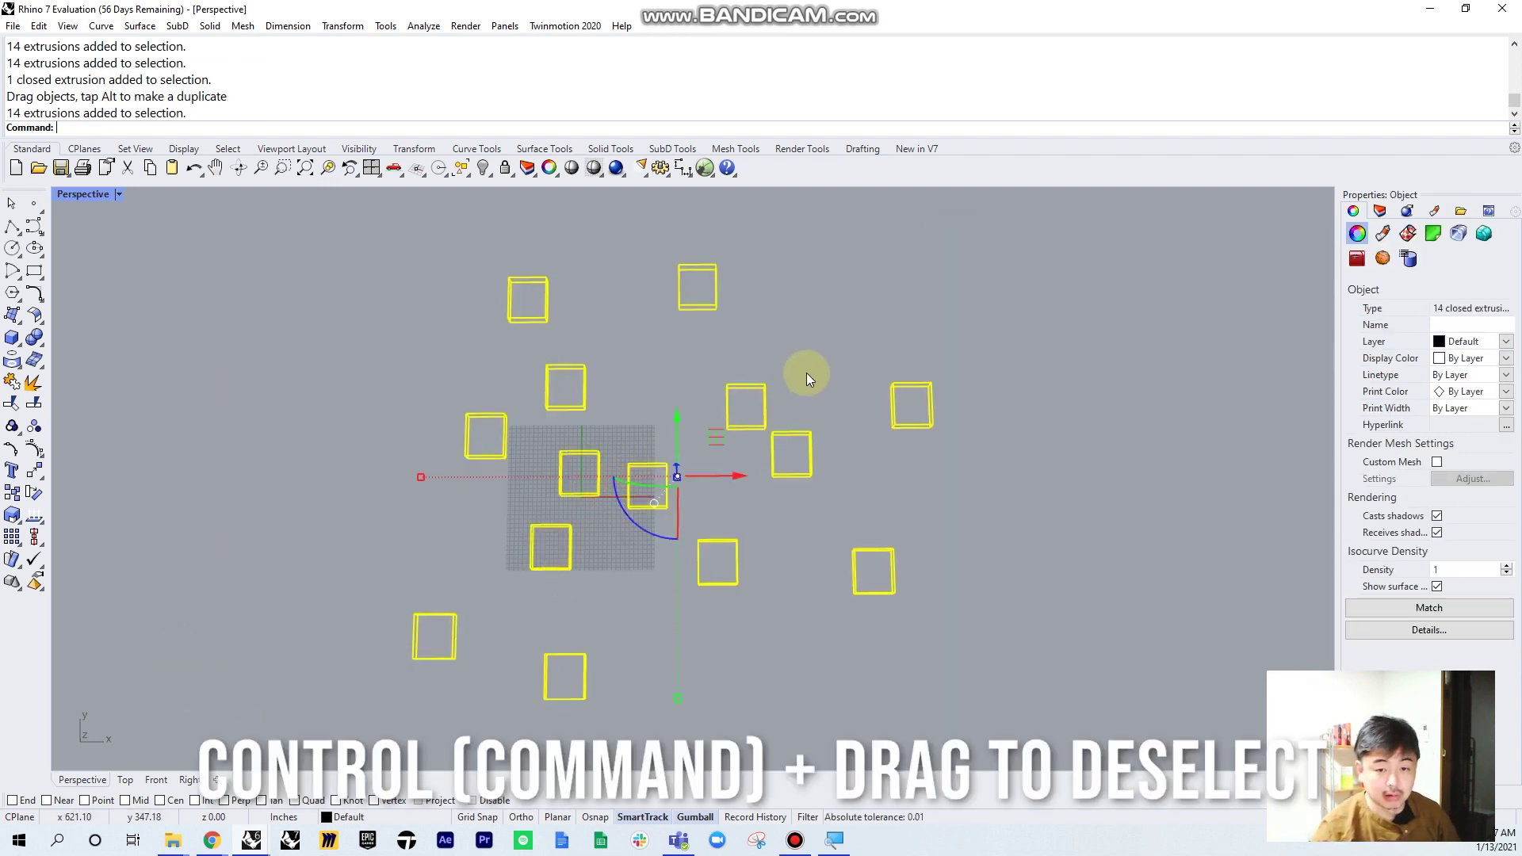
{"action": "left_click_drag", "start_coordinate": [793, 404], "coordinate": [655, 492], "text": "ctrl"}
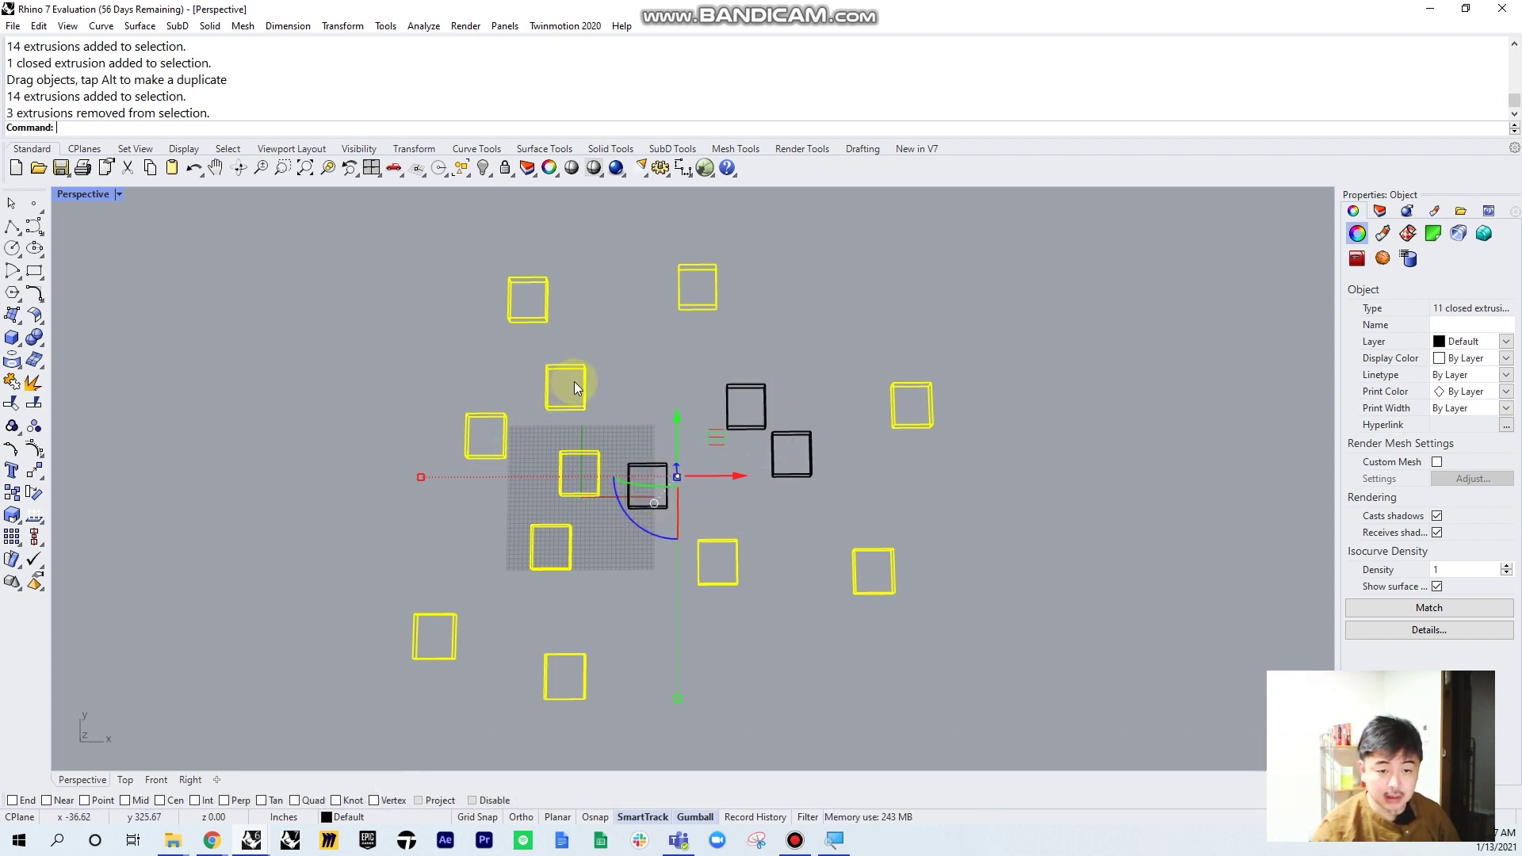
{"action": "left_click_drag", "start_coordinate": [491, 469], "coordinate": [630, 620], "text": "ctrl"}
{"action": "left_click", "coordinate": [726, 581], "text": "ctrl"}
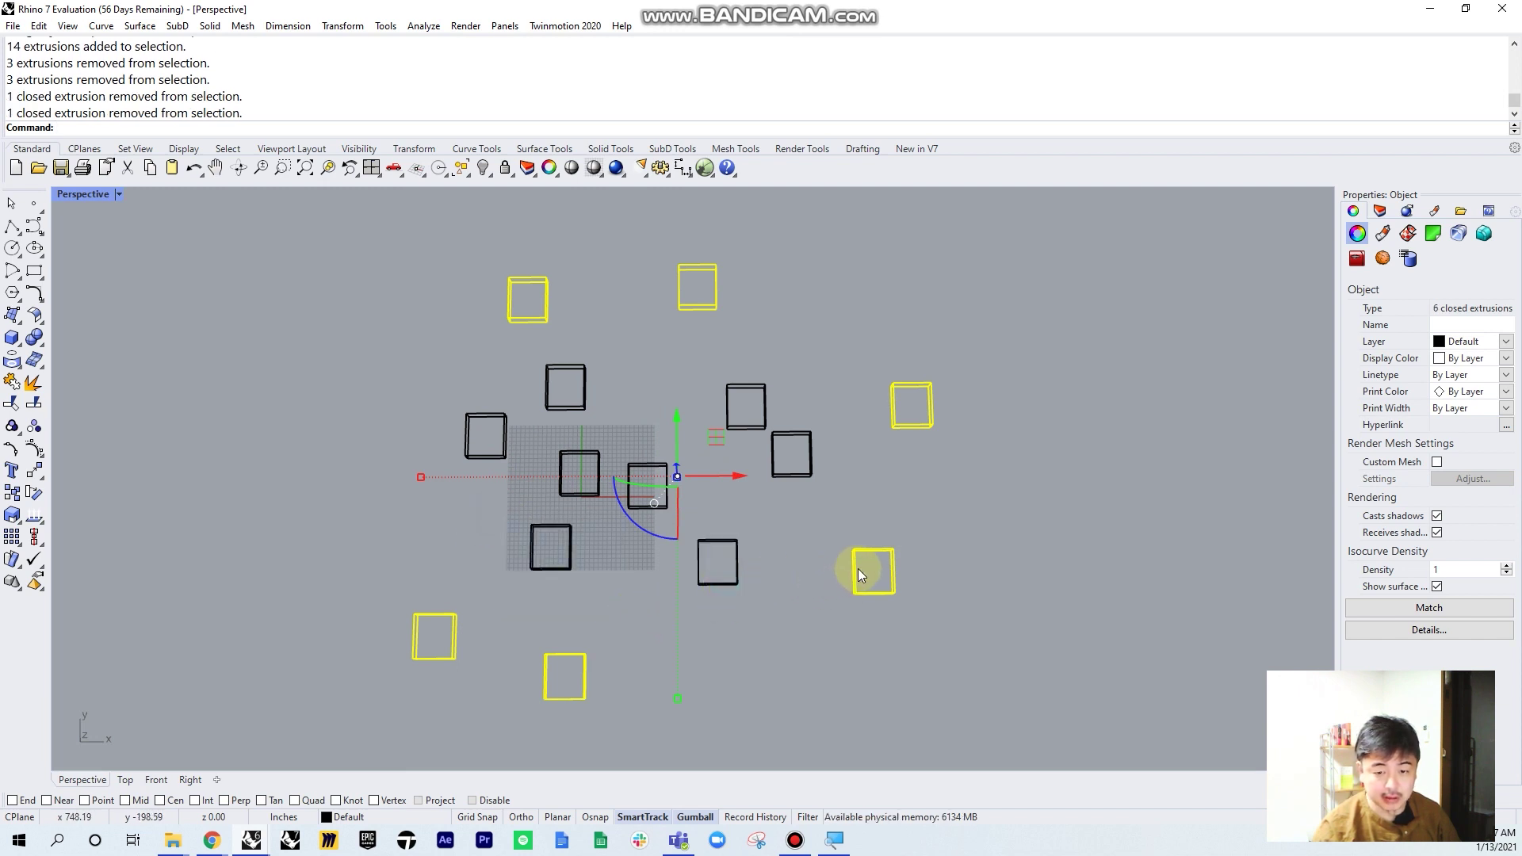
Add the removed boxes back to the selection with Shift-clicks and Shift-drag windows
{"action": "left_click", "coordinate": [800, 474], "text": "shift"}
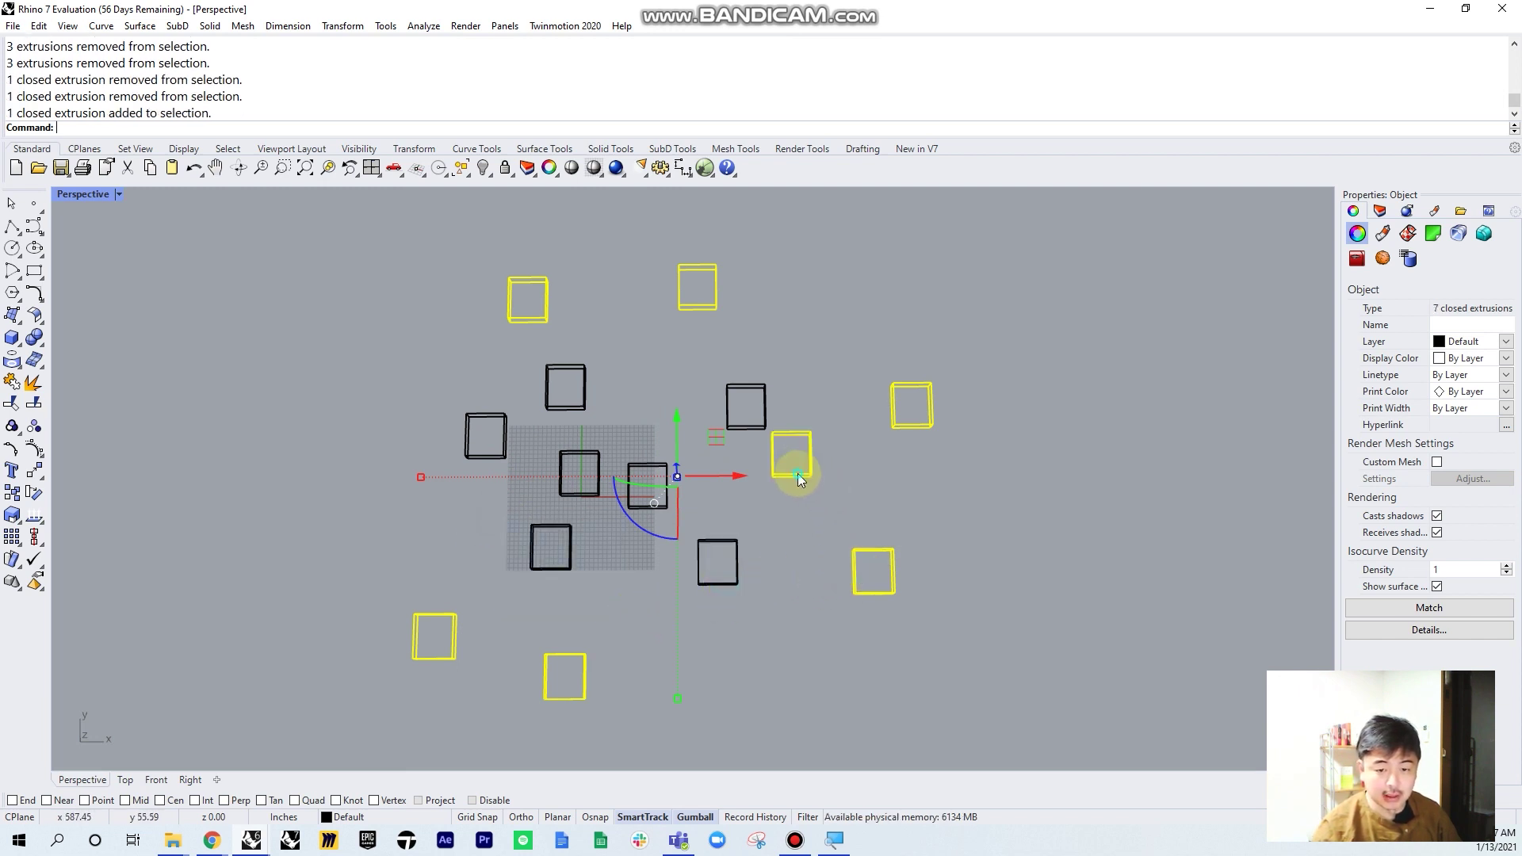
{"action": "left_click", "coordinate": [760, 424], "text": "shift"}
{"action": "mouse_move", "coordinate": [409, 354]}
{"action": "left_mouse_down", "text": "shift"}
{"action": "mouse_move", "coordinate": [701, 551]}
{"action": "mouse_move", "coordinate": [681, 535]}
{"action": "left_mouse_up", "text": "shift"}
{"action": "left_click_drag", "start_coordinate": [482, 489], "coordinate": [711, 564], "text": "shift"}
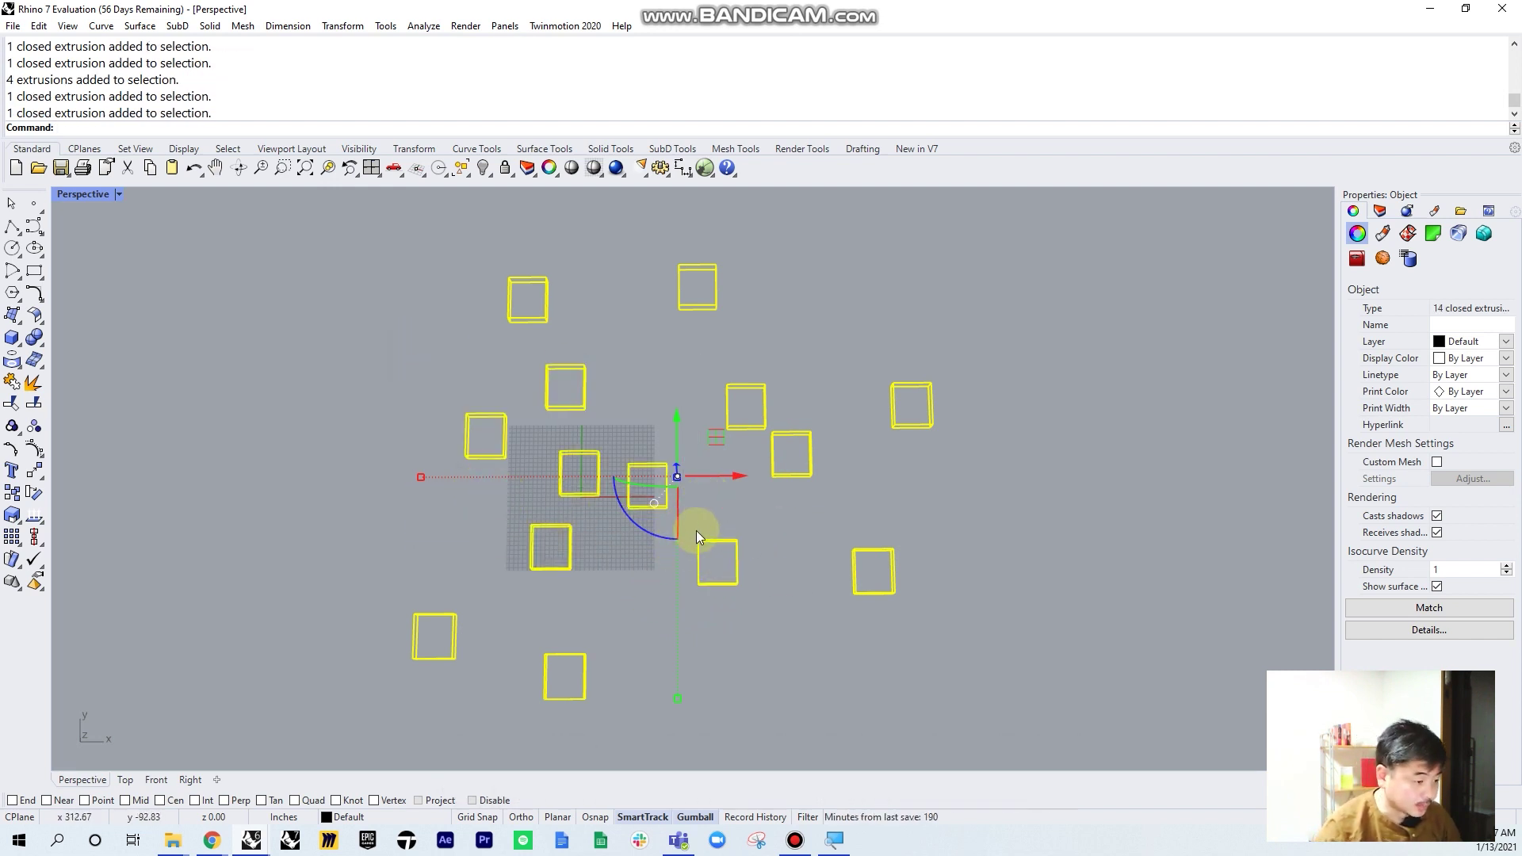
Draw two angled V-shaped polylines above the boxes, one upper-left and one upper-right
{"action": "left_click", "coordinate": [850, 231]}
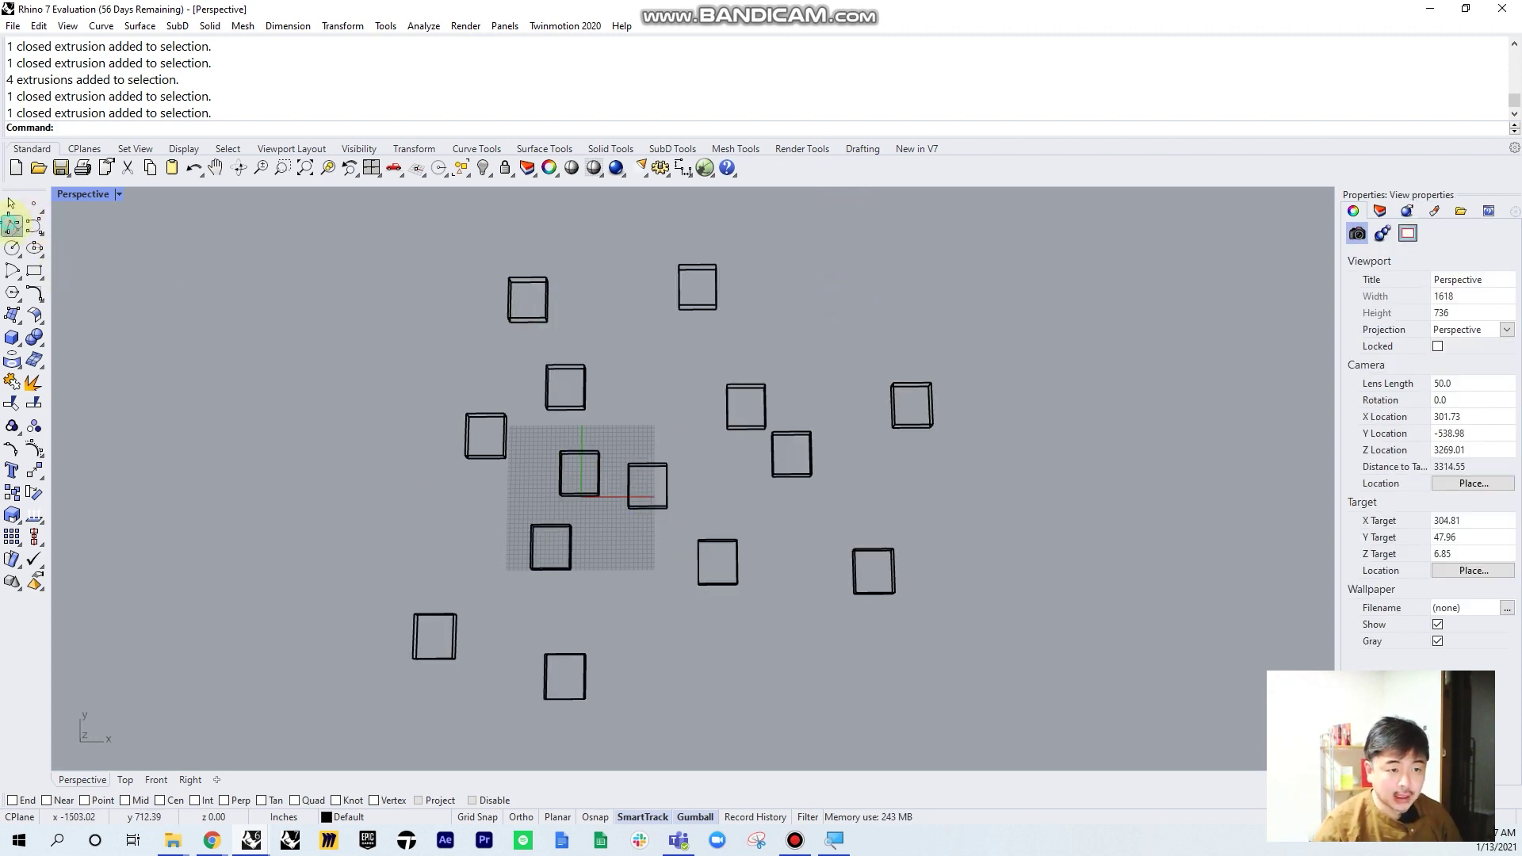
{"action": "left_click", "coordinate": [13, 226]}
{"action": "left_click", "coordinate": [435, 401]}
{"action": "left_click", "coordinate": [334, 330]}
{"action": "left_click", "coordinate": [383, 283]}
{"action": "key", "text": "Return"}
{"action": "key", "text": "Return"}
{"action": "left_click", "coordinate": [794, 278]}
{"action": "left_click", "coordinate": [880, 334]}
{"action": "left_click", "coordinate": [822, 379]}
{"action": "key", "text": "Return"}
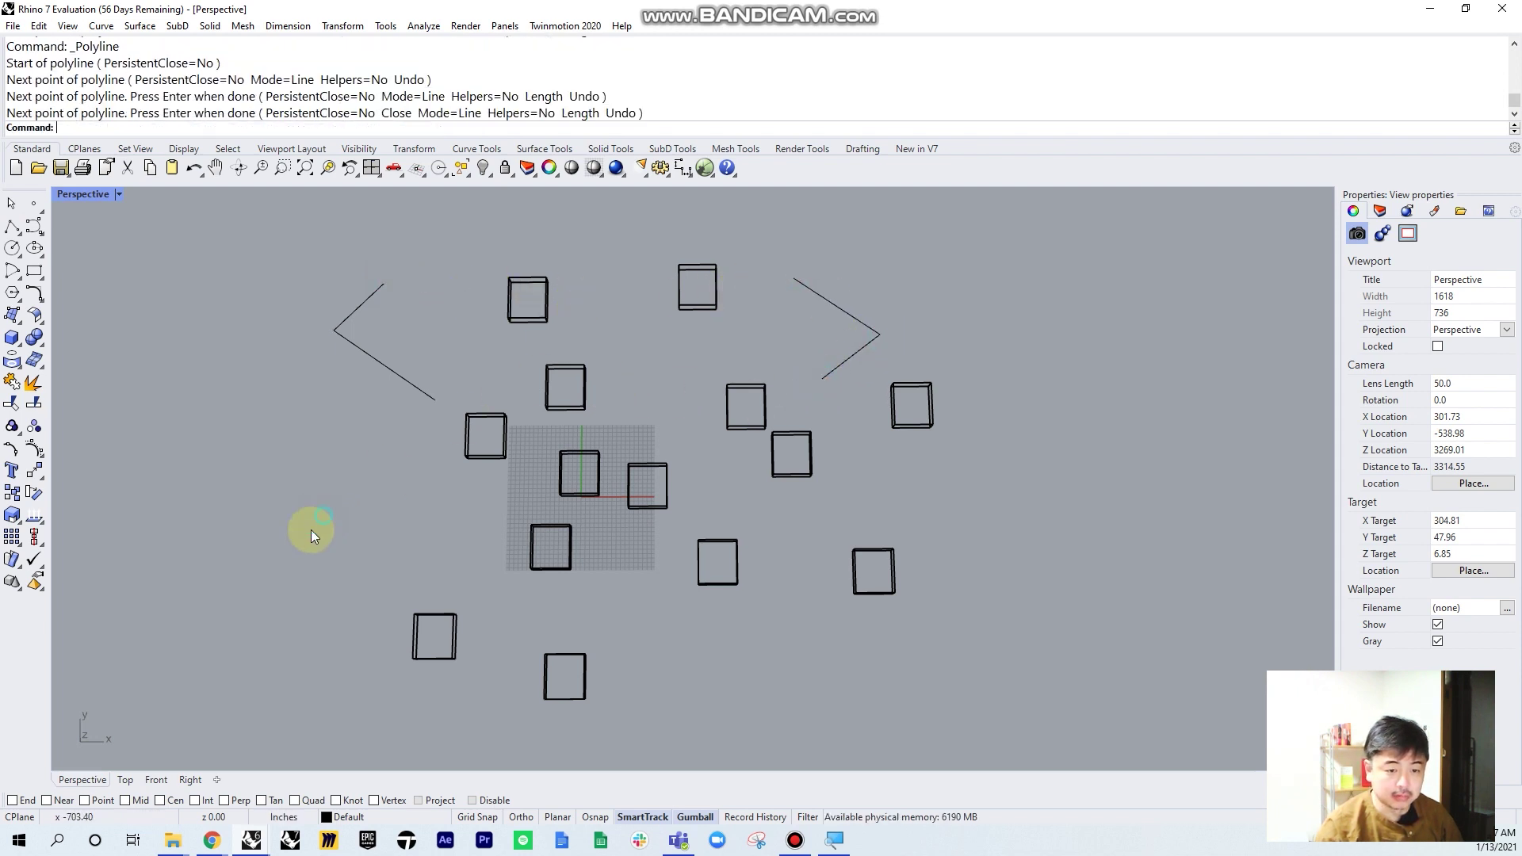
Draw two straight lines below the boxes, one lower-left and one lower-right
{"action": "key", "text": "Return"}
{"action": "left_click", "coordinate": [349, 511]}
{"action": "left_click", "coordinate": [308, 620]}
{"action": "key", "text": "Return"}
{"action": "key", "text": "Return"}
{"action": "left_click", "coordinate": [745, 640]}
{"action": "left_click", "coordinate": [985, 660]}
{"action": "key", "text": "Return"}
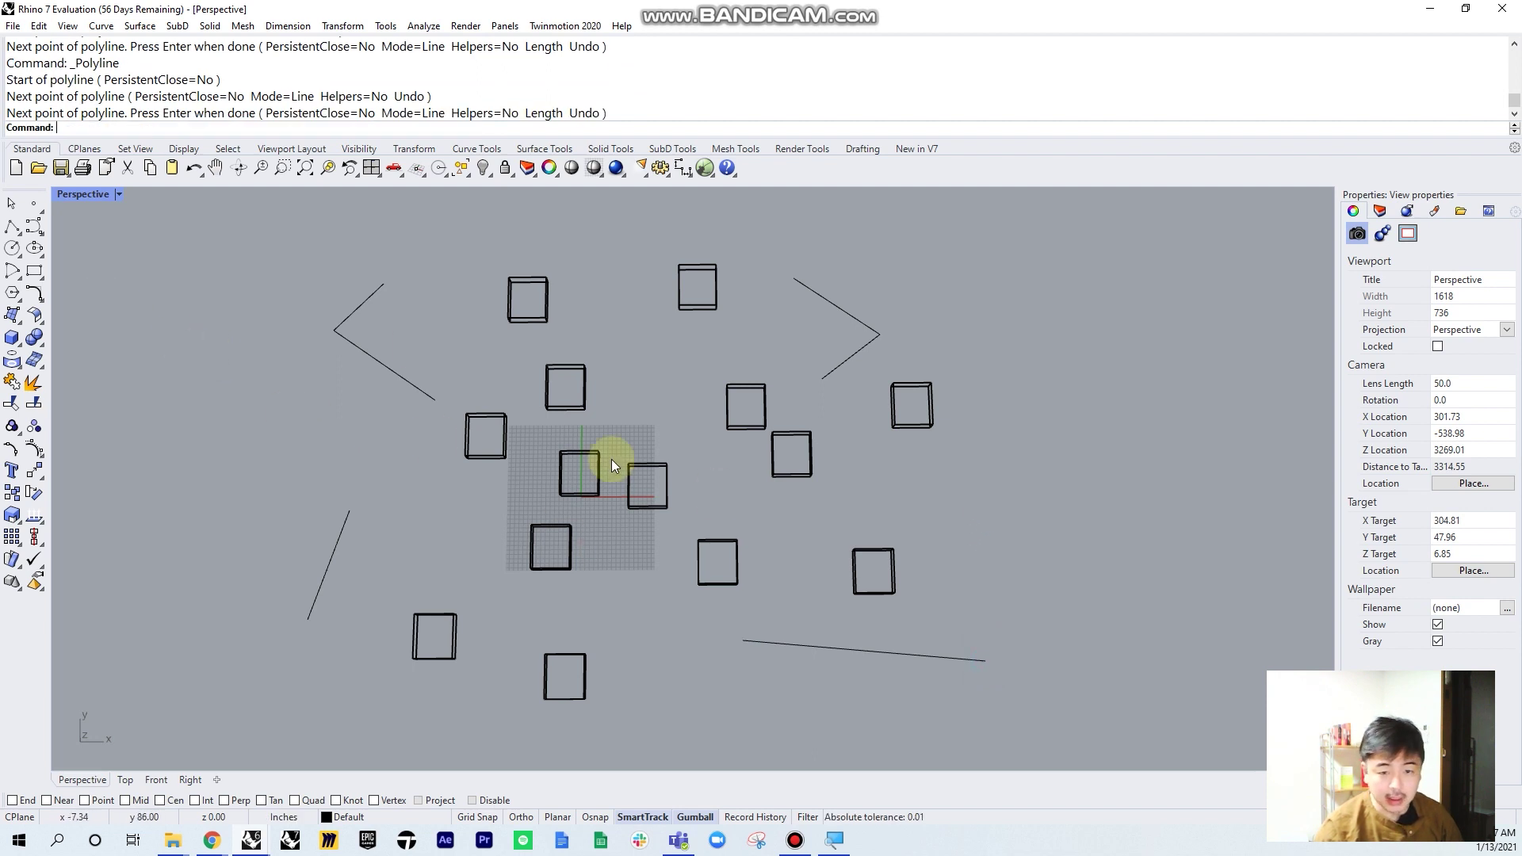
Add three rectangular plane surfaces: upper-right, left and lower
{"action": "left_click", "coordinate": [12, 314]}
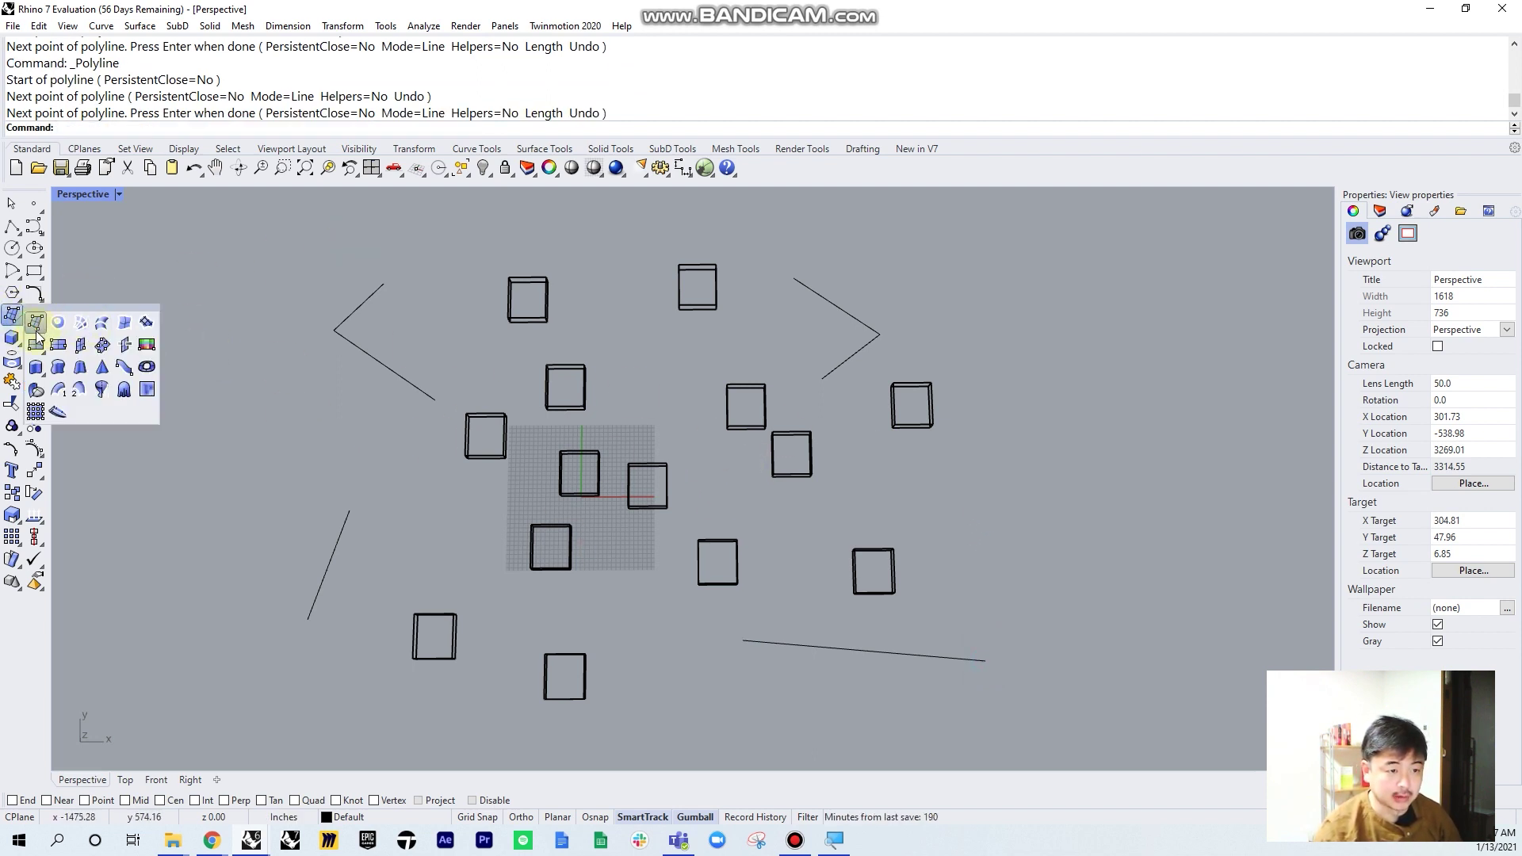
{"action": "left_click", "coordinate": [36, 342]}
{"action": "left_click", "coordinate": [901, 257]}
{"action": "left_click", "coordinate": [982, 319]}
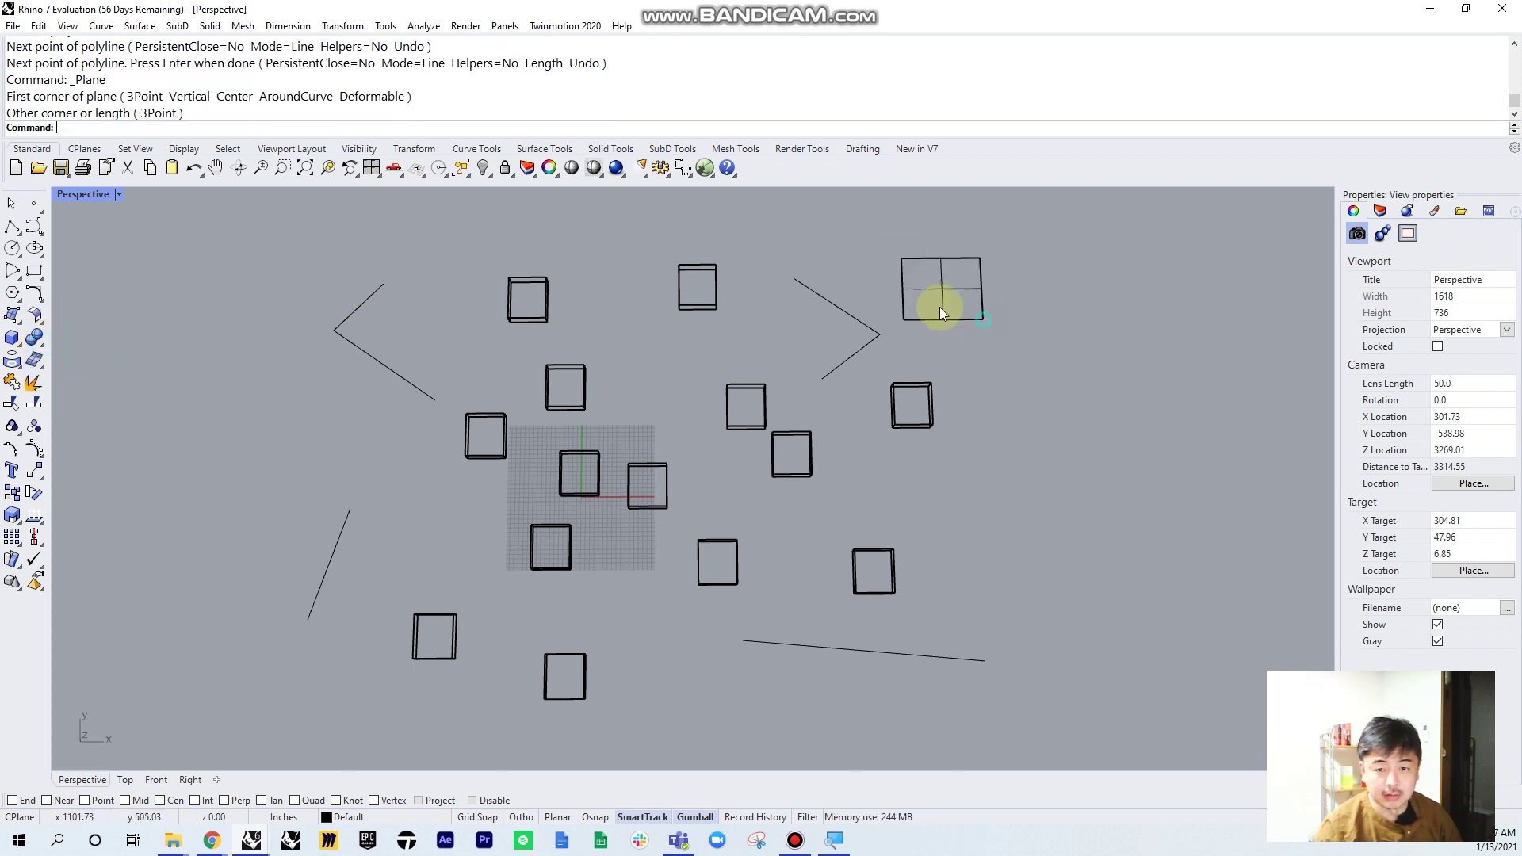
{"action": "key", "text": "Return"}
{"action": "left_click", "coordinate": [239, 383]}
{"action": "left_click", "coordinate": [323, 465]}
{"action": "key", "text": "Return"}
{"action": "left_click", "coordinate": [632, 594]}
{"action": "left_click", "coordinate": [695, 686]}
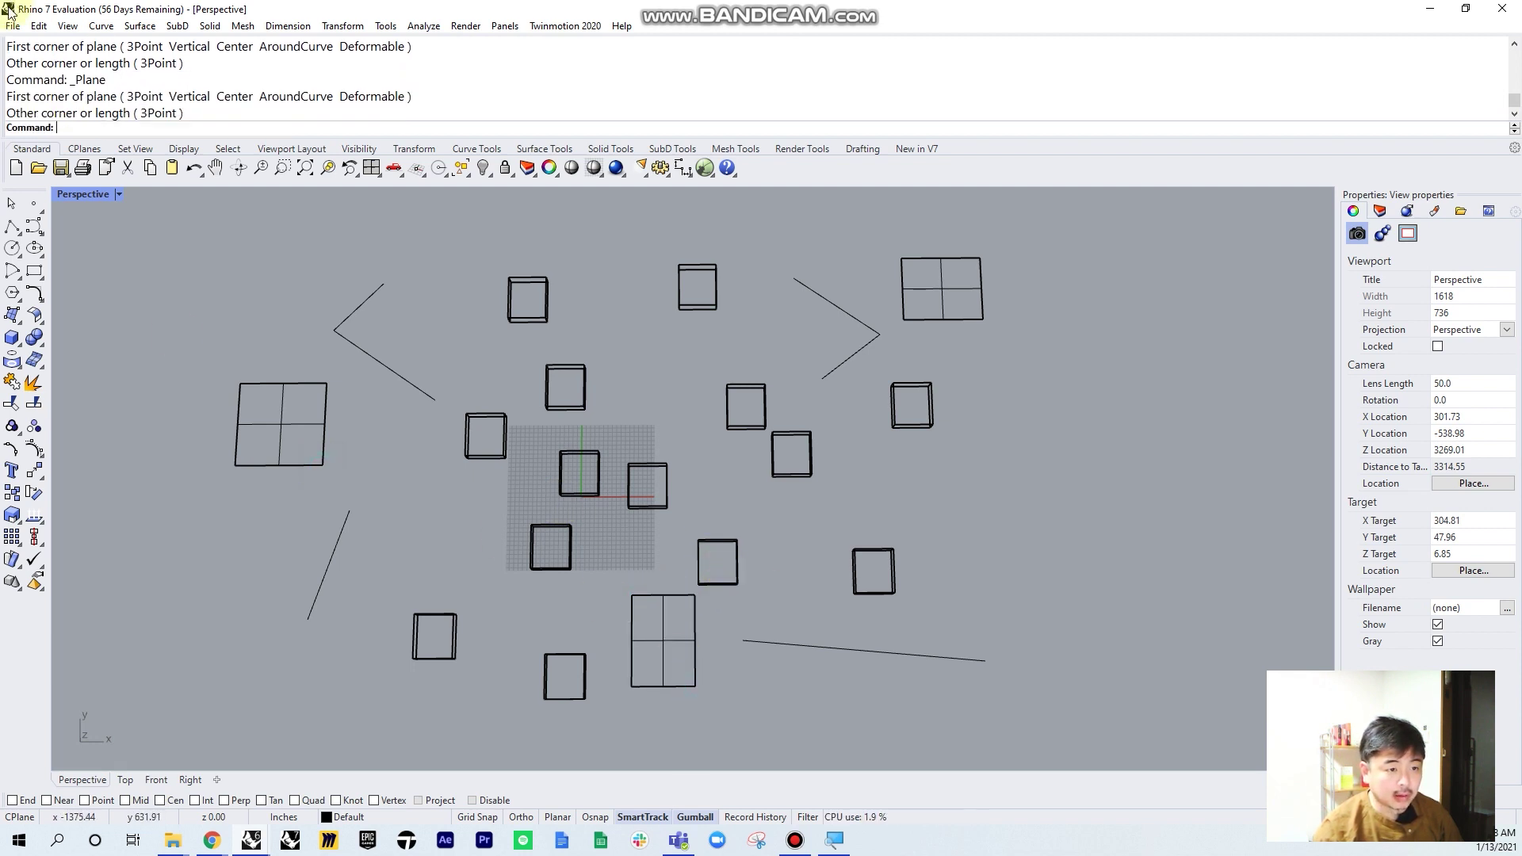
Place five point objects, three near the centre boxes and two on the left
{"action": "left_click", "coordinate": [34, 203]}
{"action": "left_click", "coordinate": [662, 348]}
{"action": "key", "text": "Return"}
{"action": "left_click", "coordinate": [688, 408]}
{"action": "key", "text": "Return"}
{"action": "left_click", "coordinate": [732, 469]}
{"action": "left_click", "coordinate": [489, 374]}
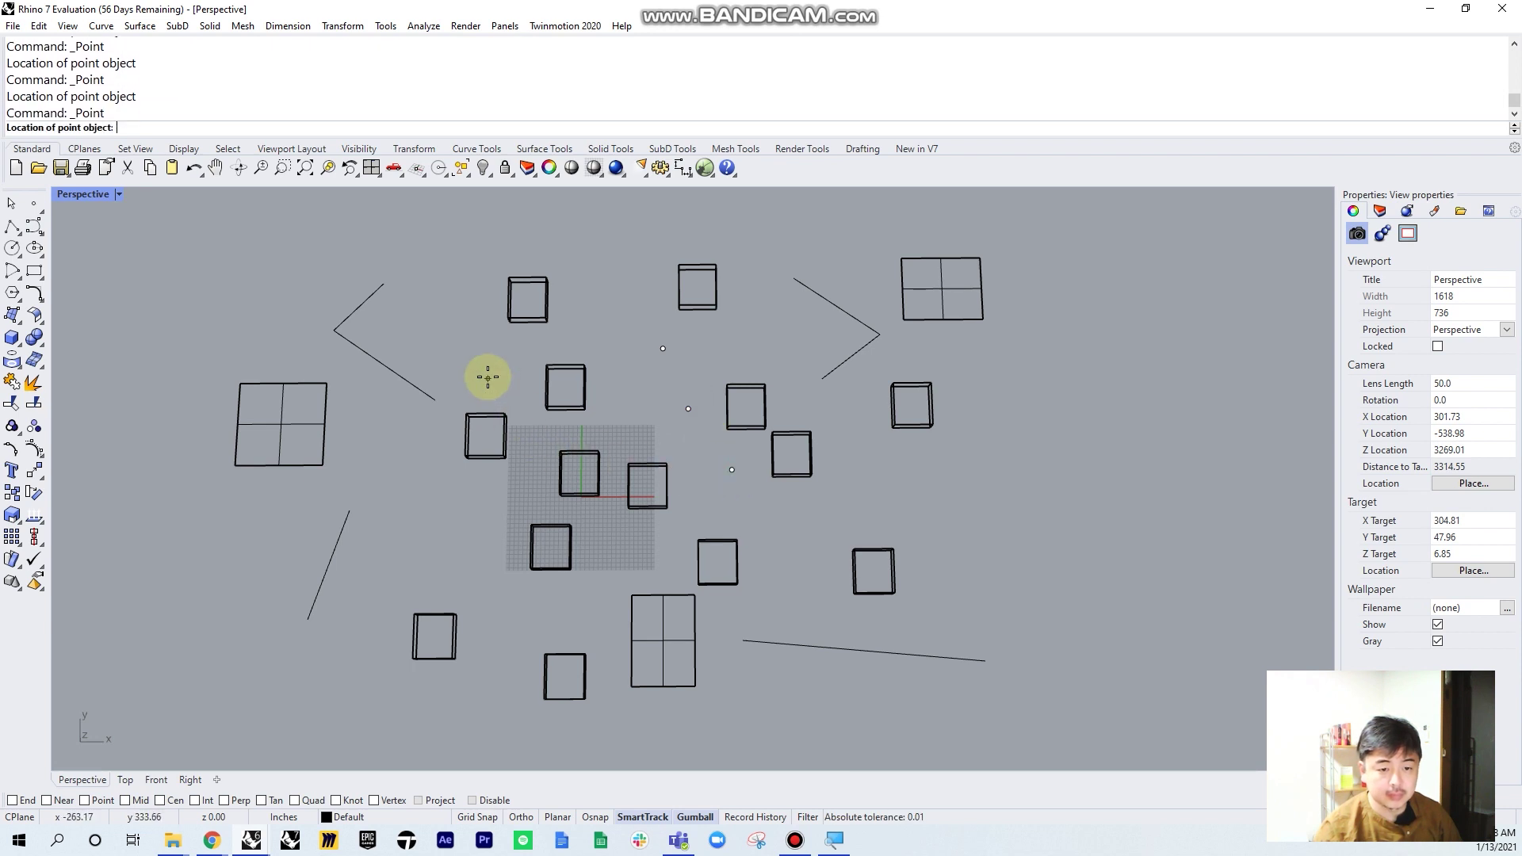
{"action": "key", "text": "Return"}
{"action": "left_click", "coordinate": [414, 514]}
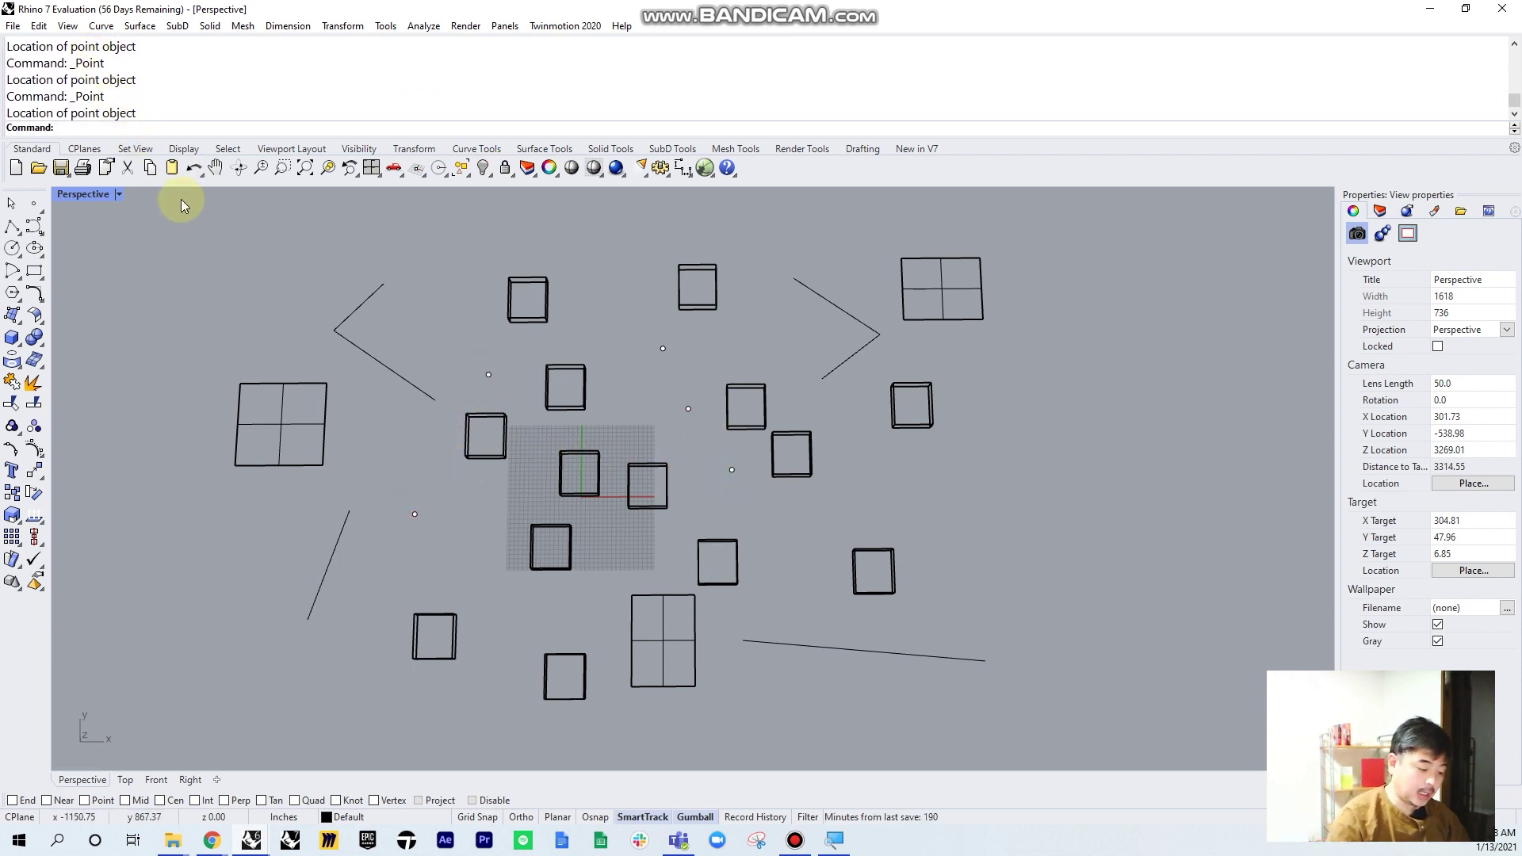
Select all surfaces with SelSrf, then all curves, deselecting each set afterward
{"action": "type", "text": "SelAll"}
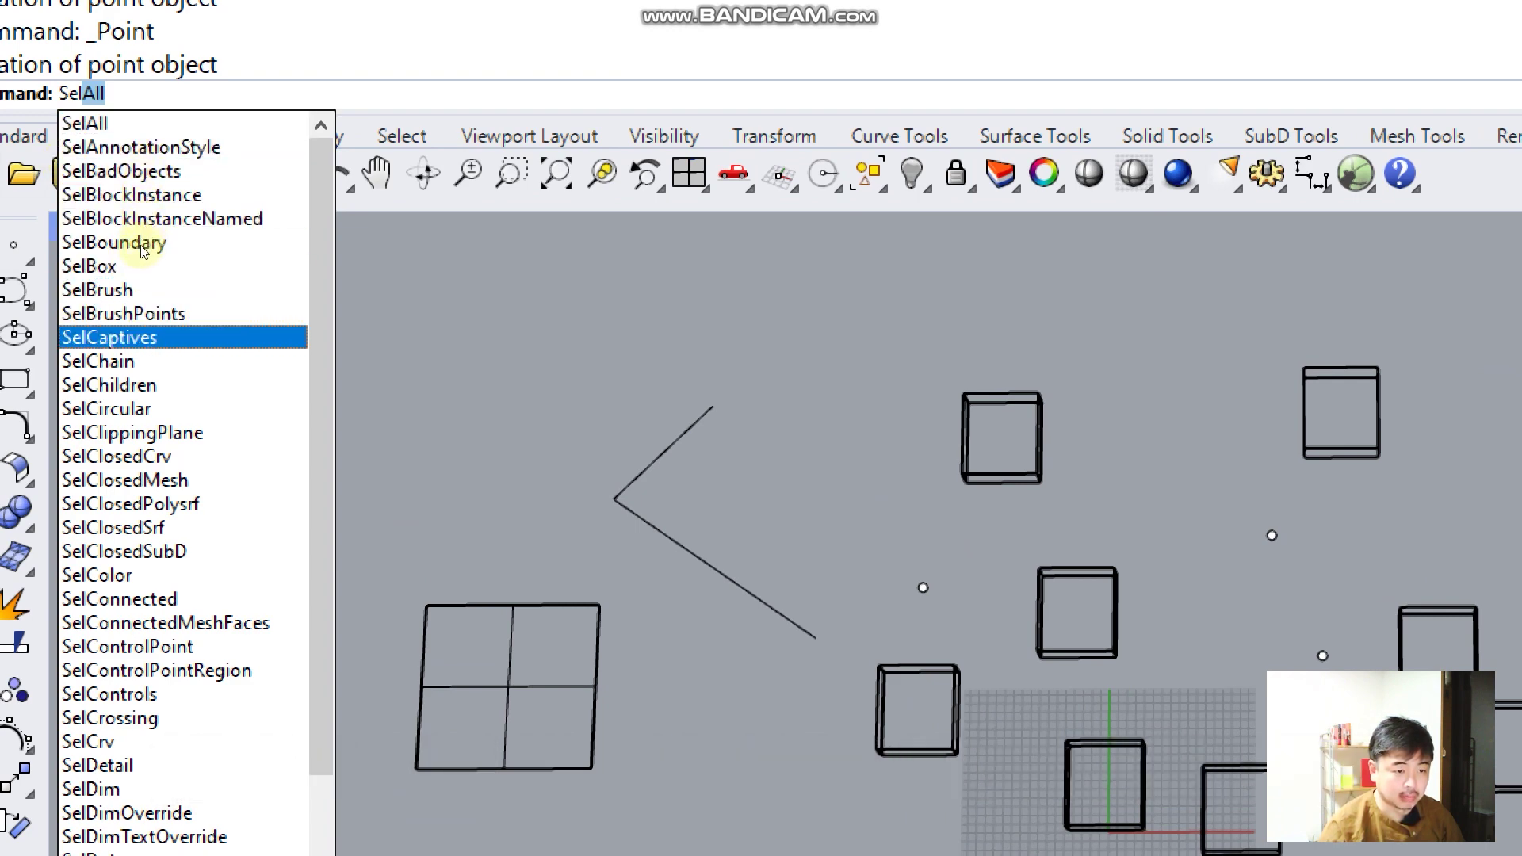
{"action": "left_click", "coordinate": [304, 291]}
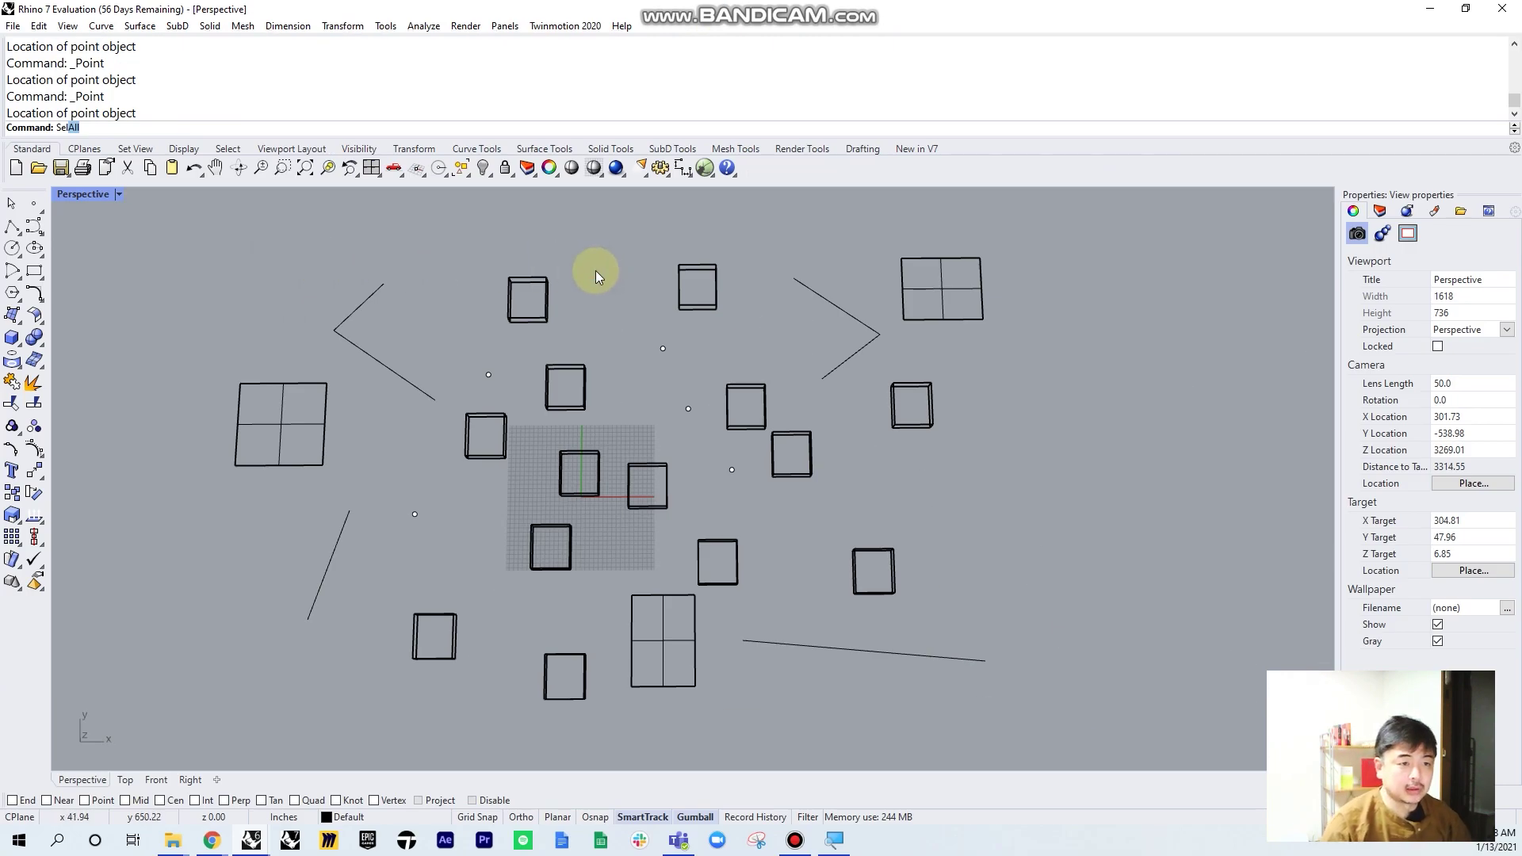
{"action": "key", "text": "Escape"}
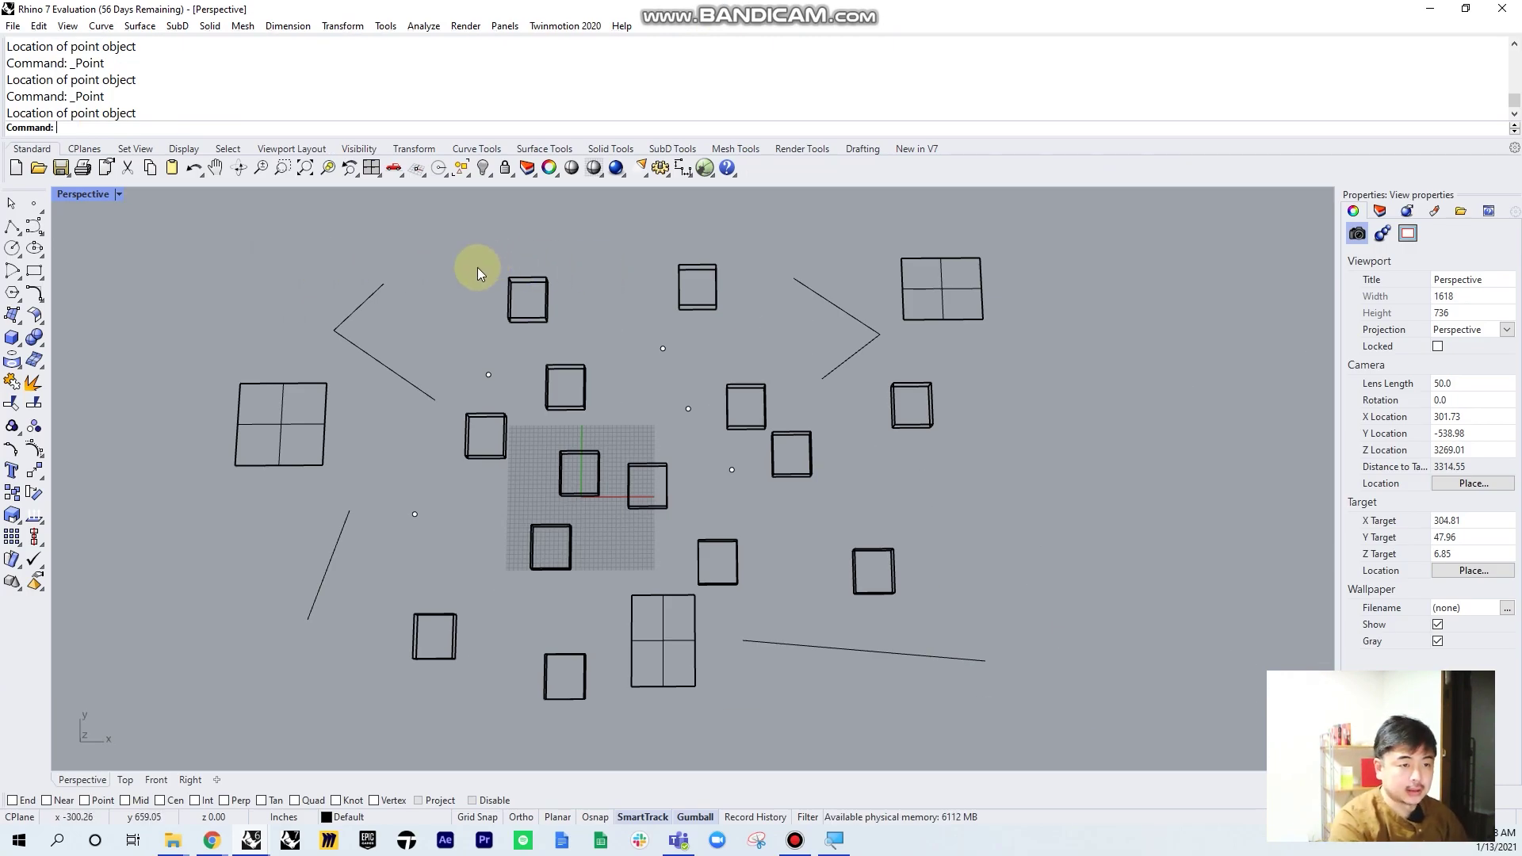
{"action": "type", "text": "SelSrf"}
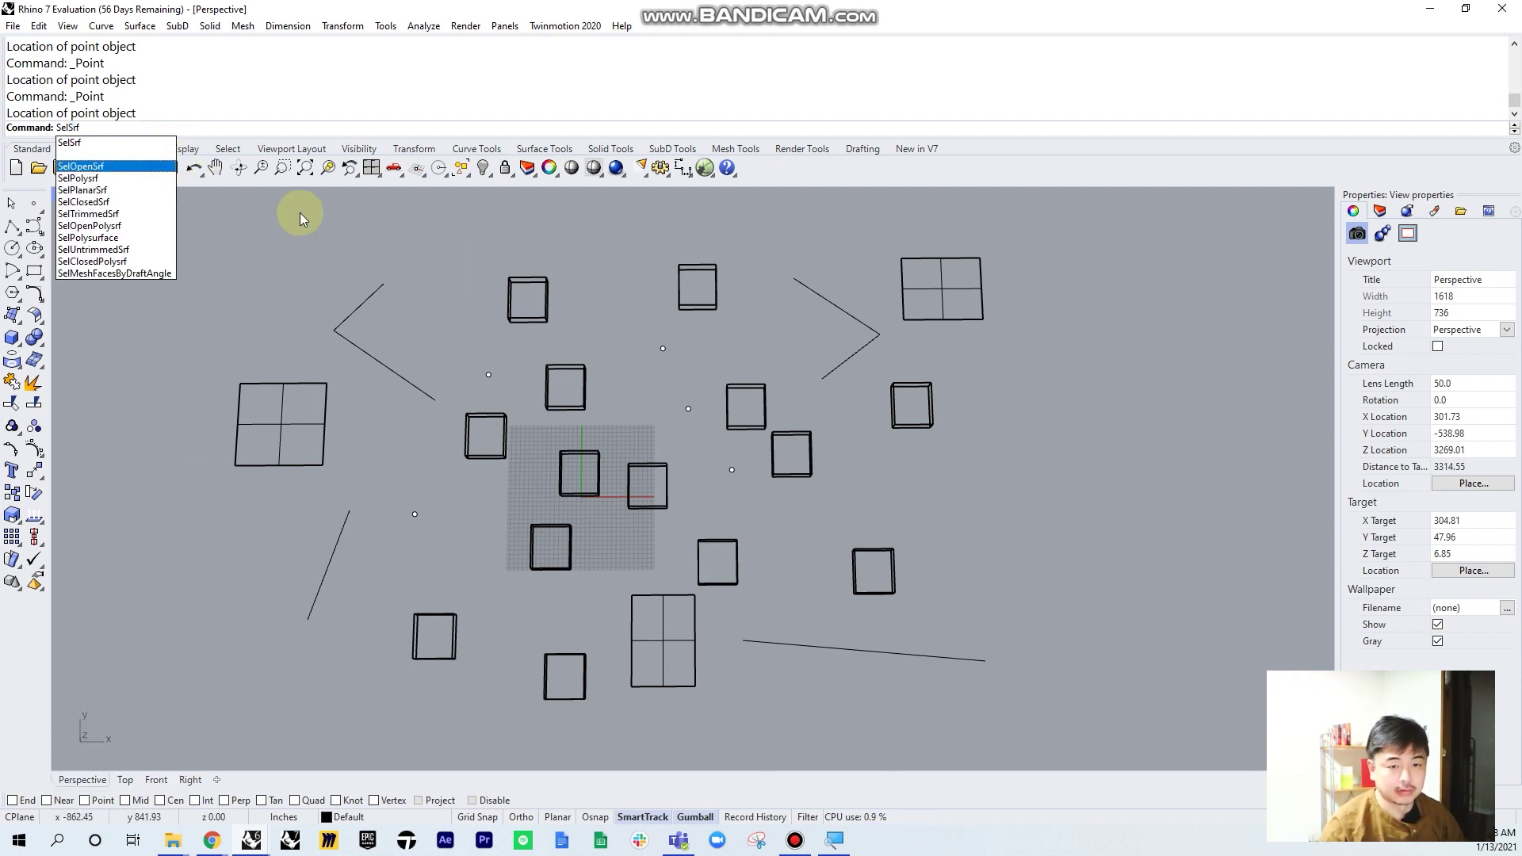
{"action": "key", "text": "Return"}
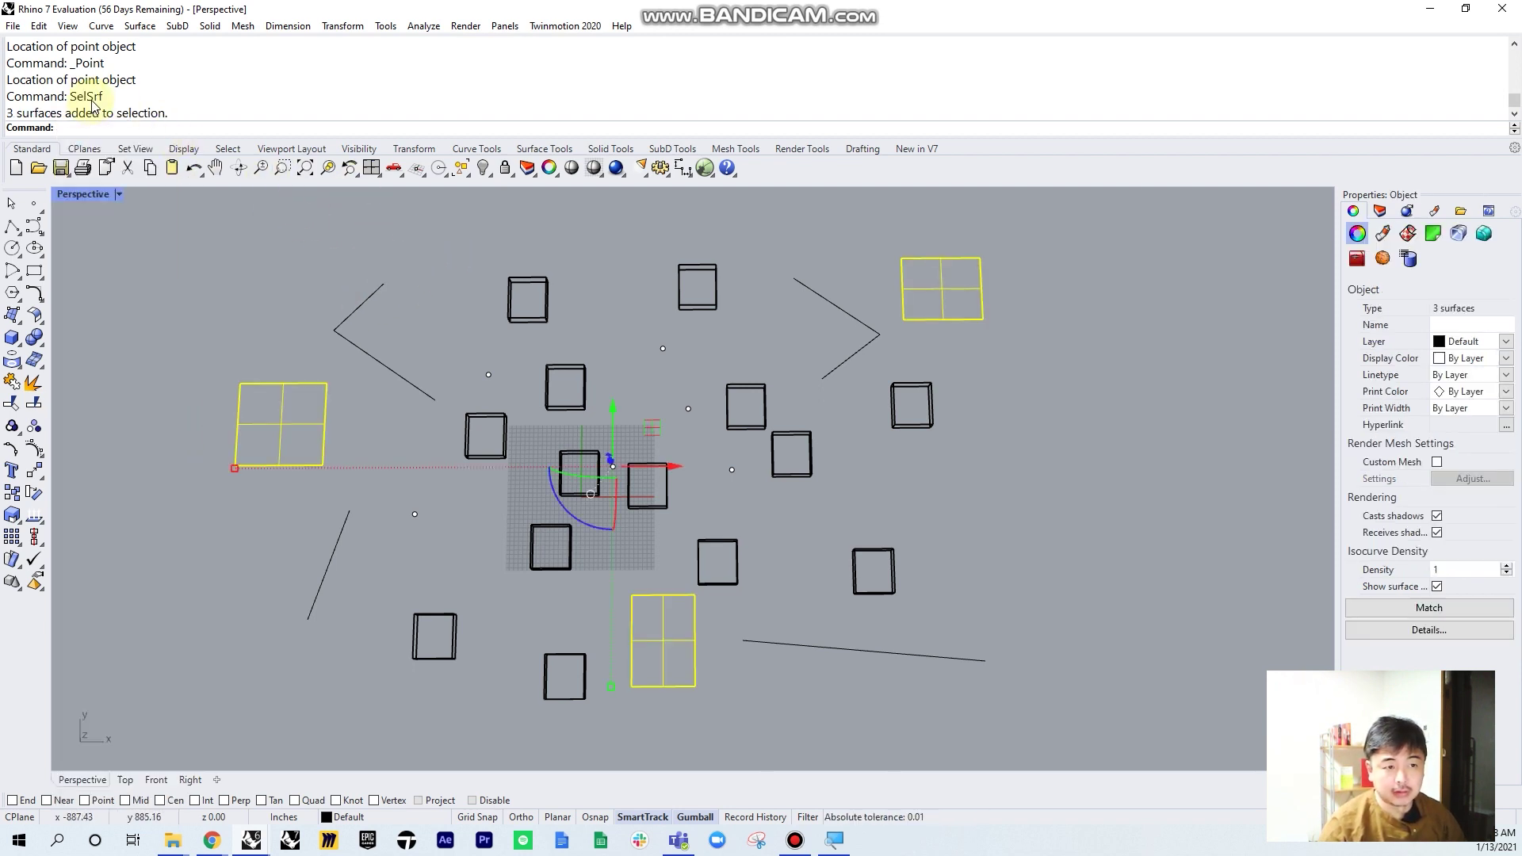
{"action": "left_click", "coordinate": [995, 370]}
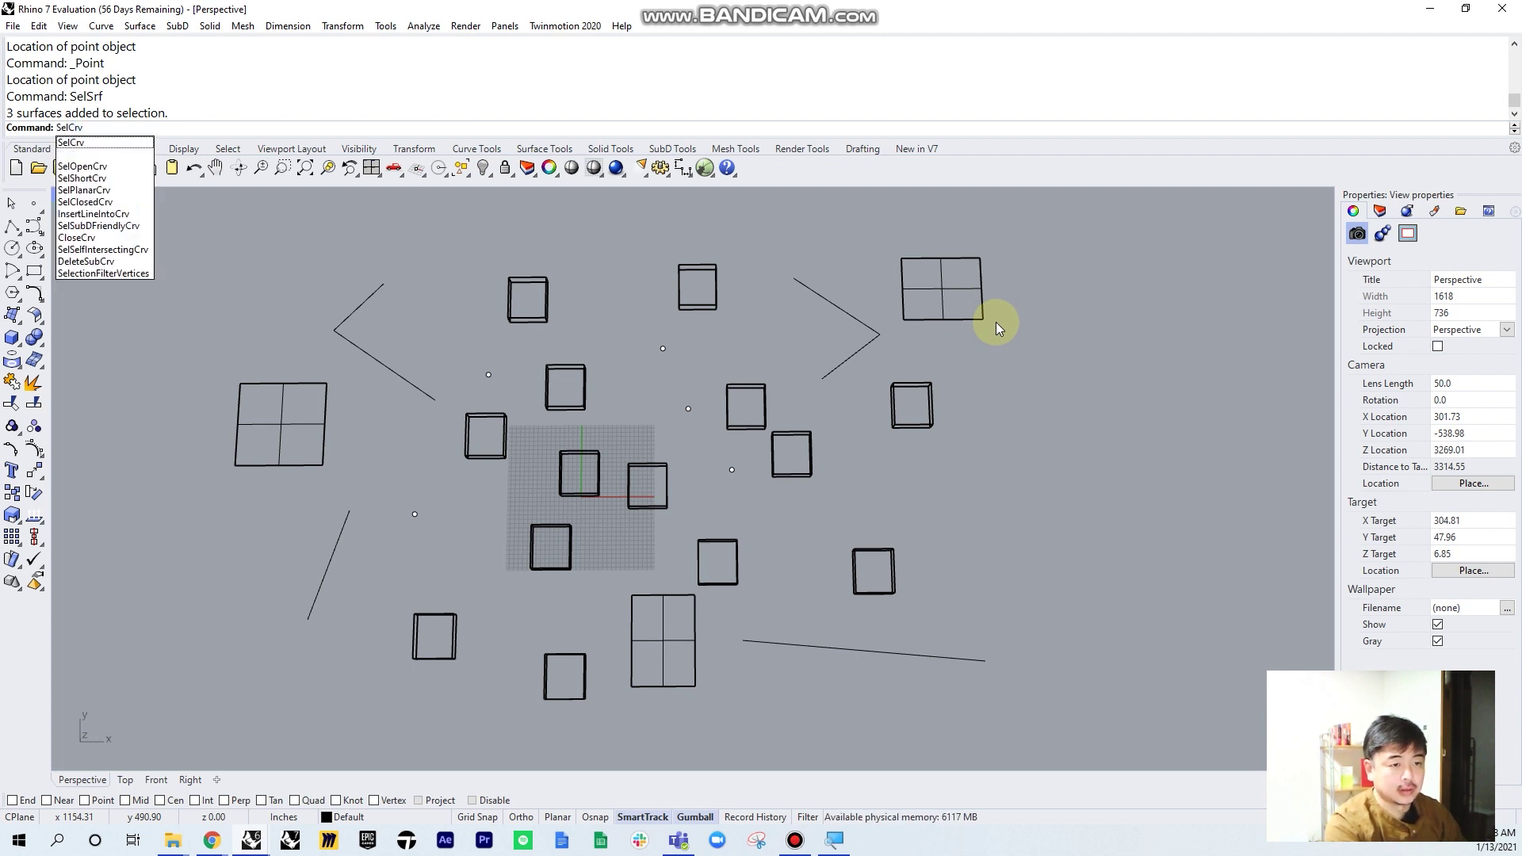
{"action": "key", "text": "Return"}
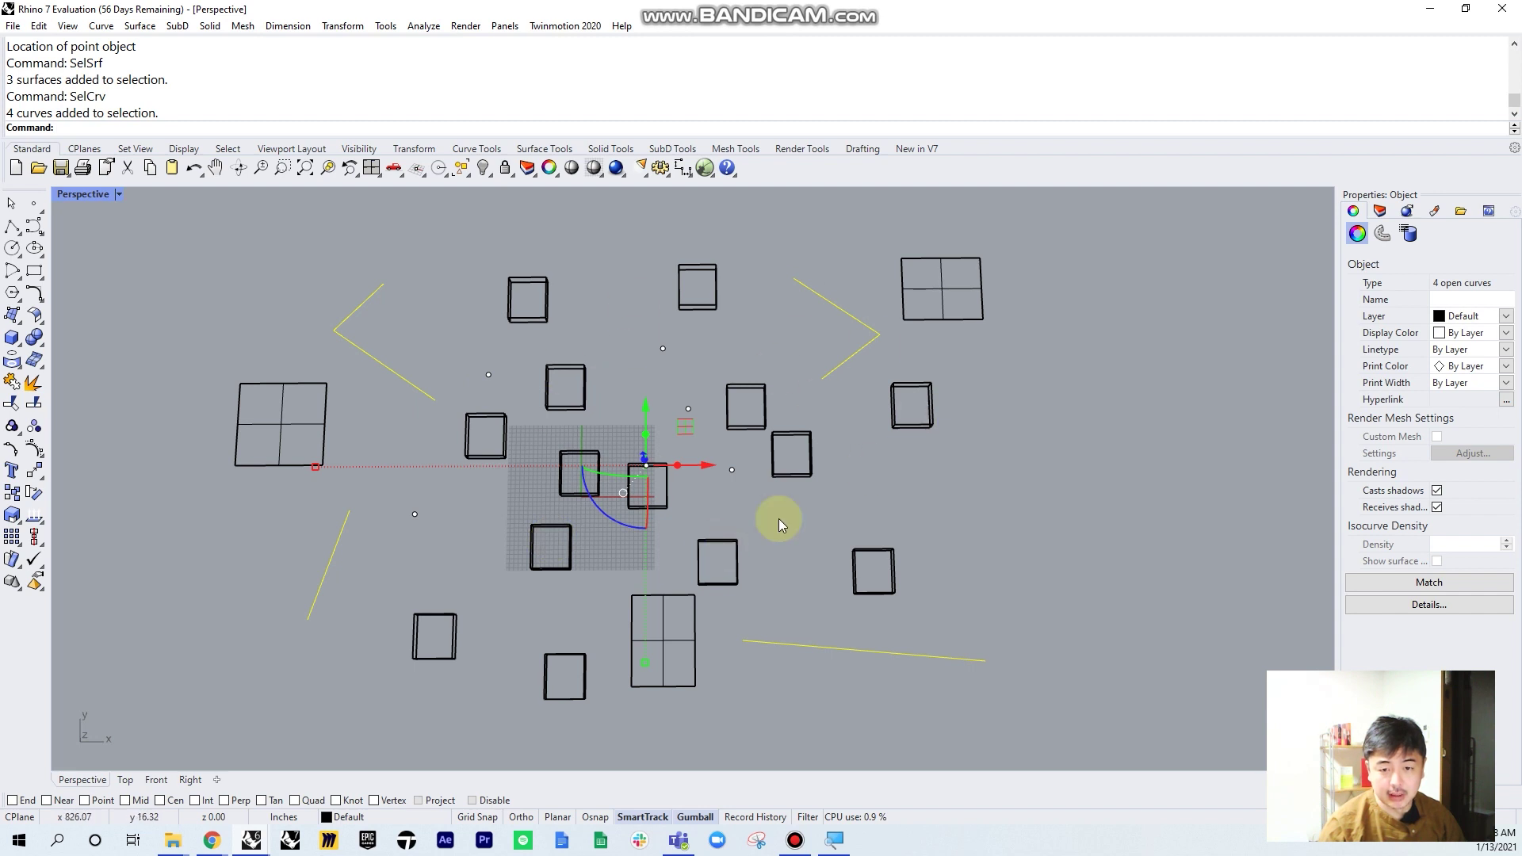
{"action": "left_click", "coordinate": [1019, 427]}
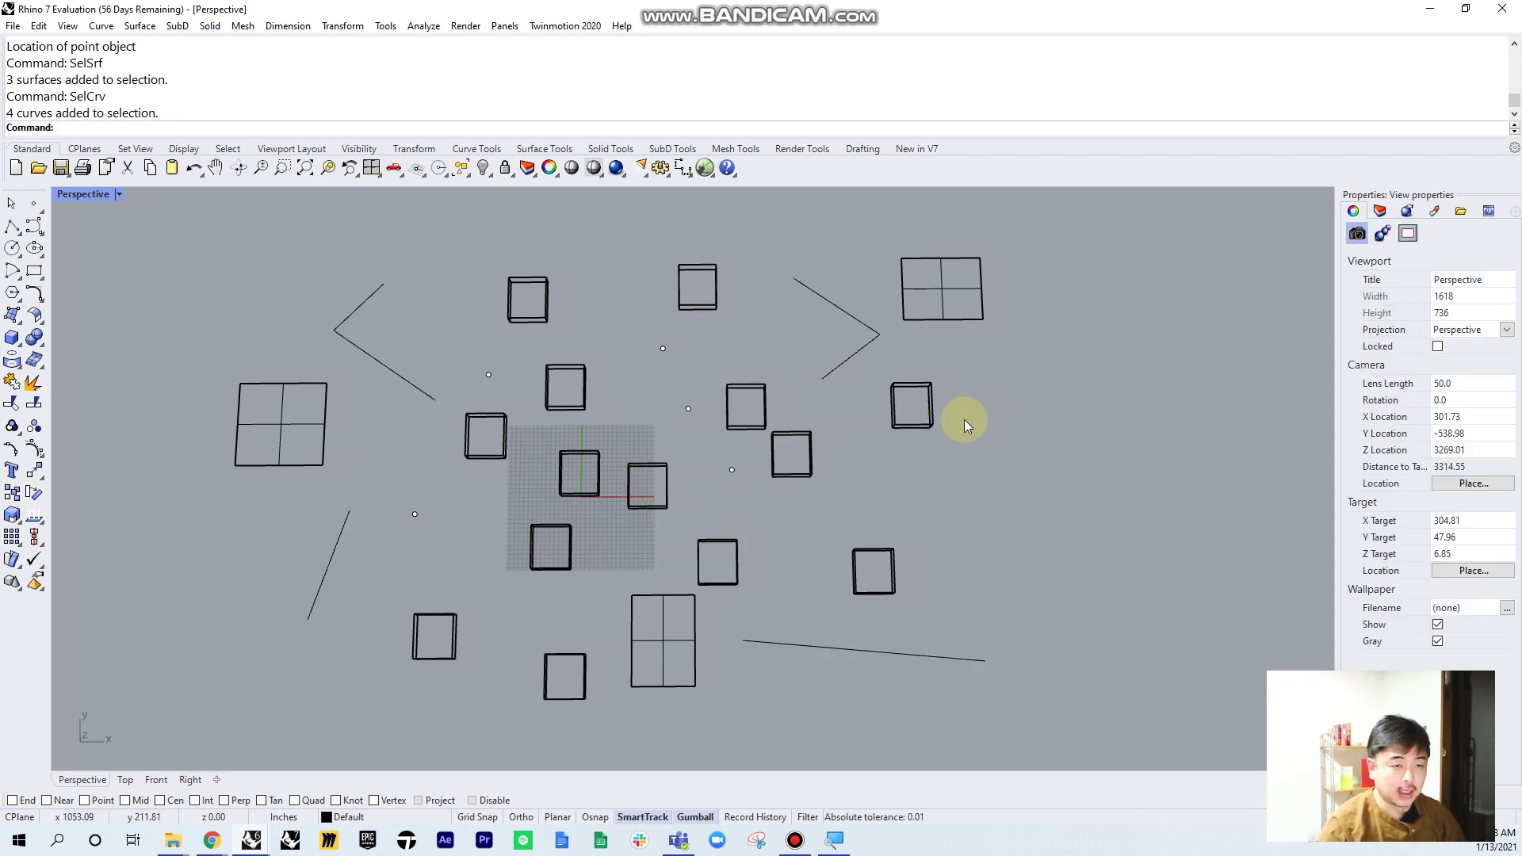
Select the fourteen boxes with SelPolysrf, then clear the selection
{"action": "type", "text": "Sel"}
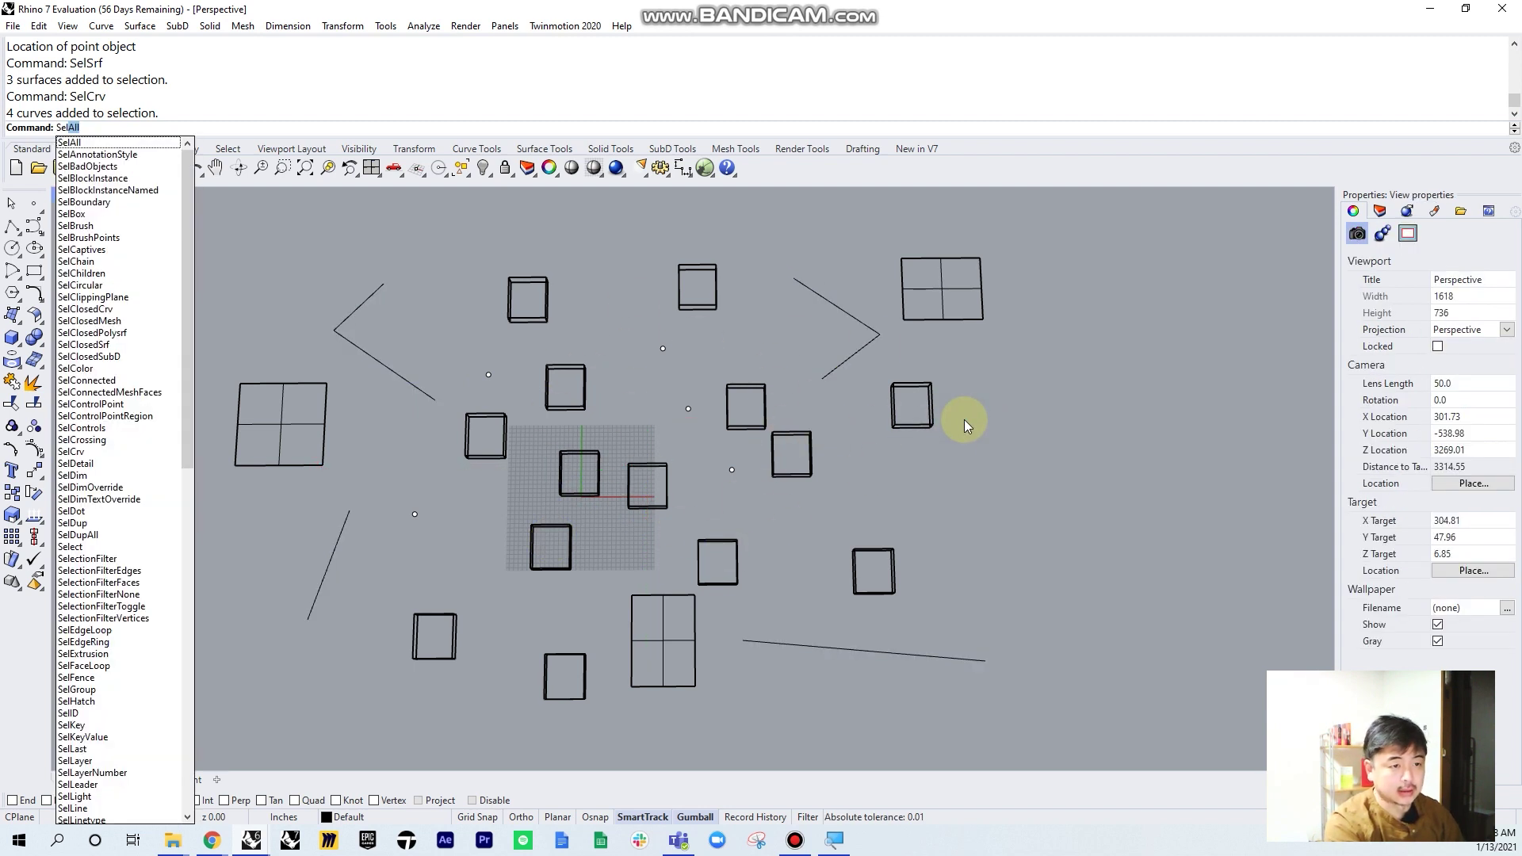
{"action": "type", "text": "Polysrf"}
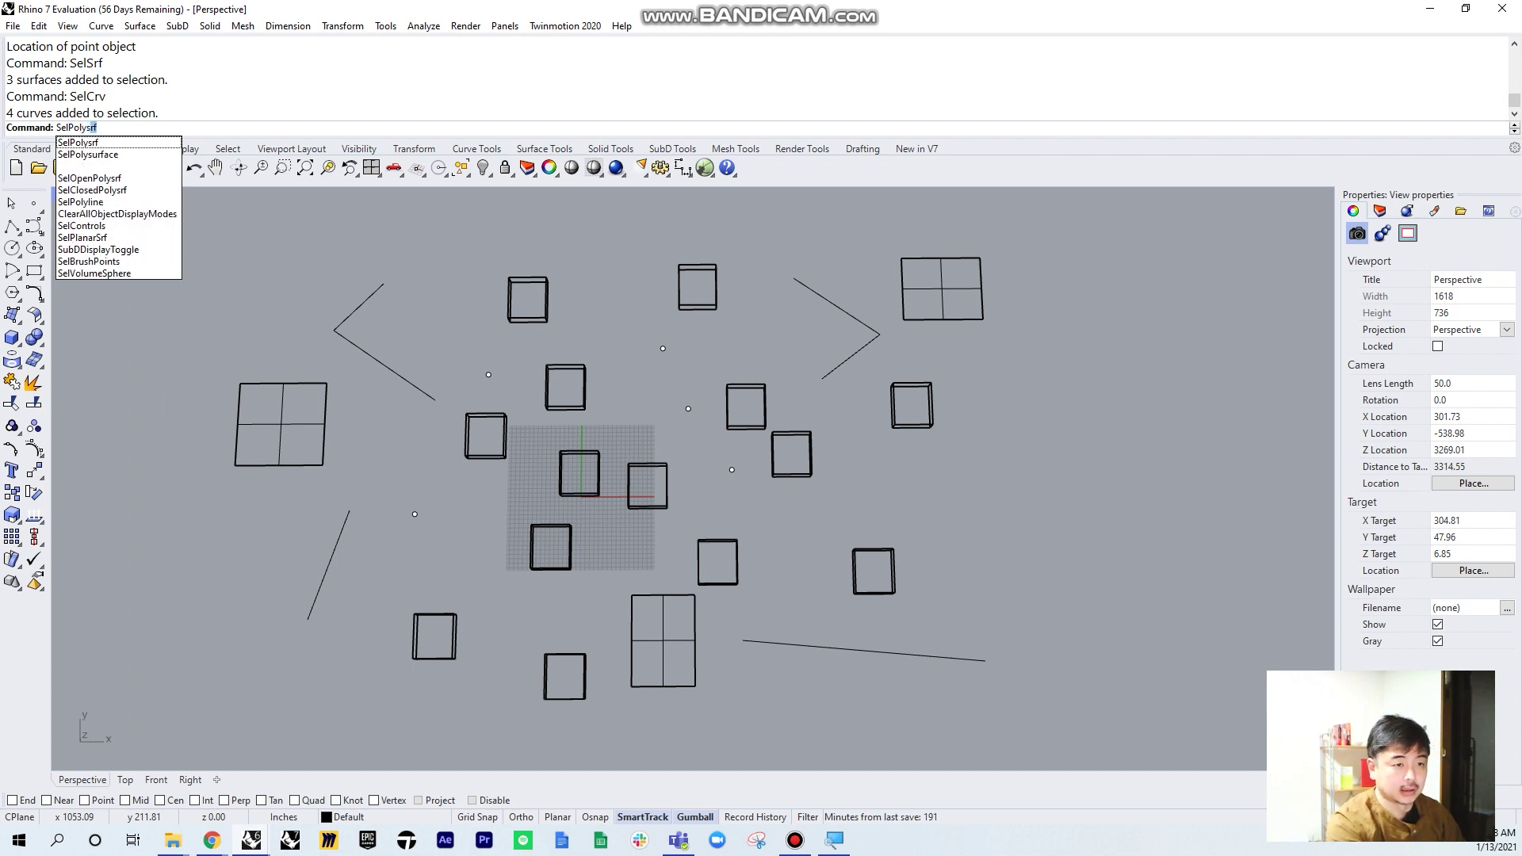
{"action": "key", "text": "Return"}
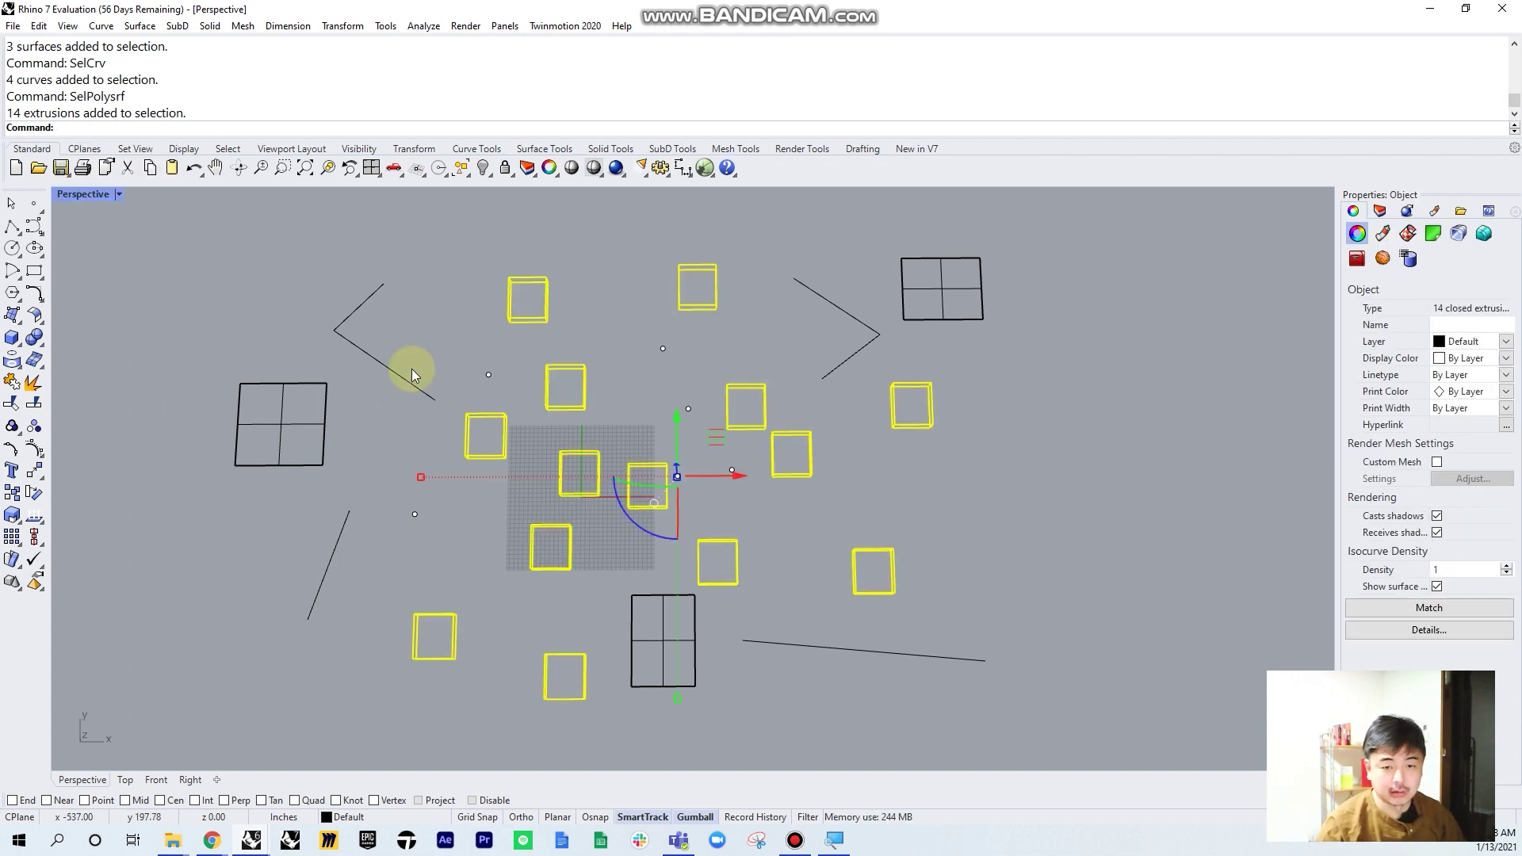
{"action": "key", "text": "Escape"}
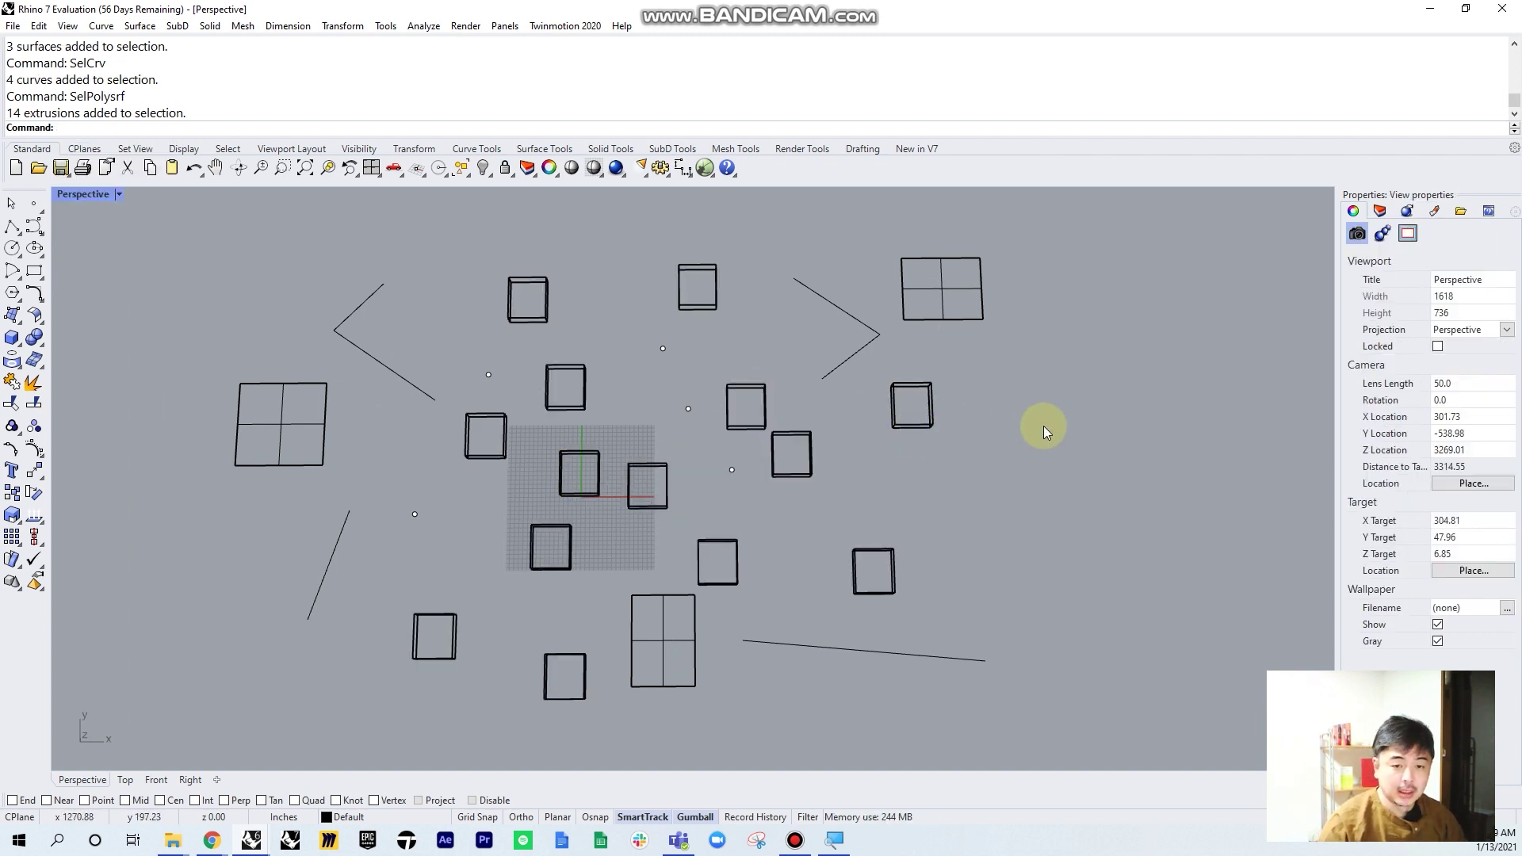
{"action": "right_click_drag", "start_coordinate": [1049, 435], "coordinate": [1016, 394]}
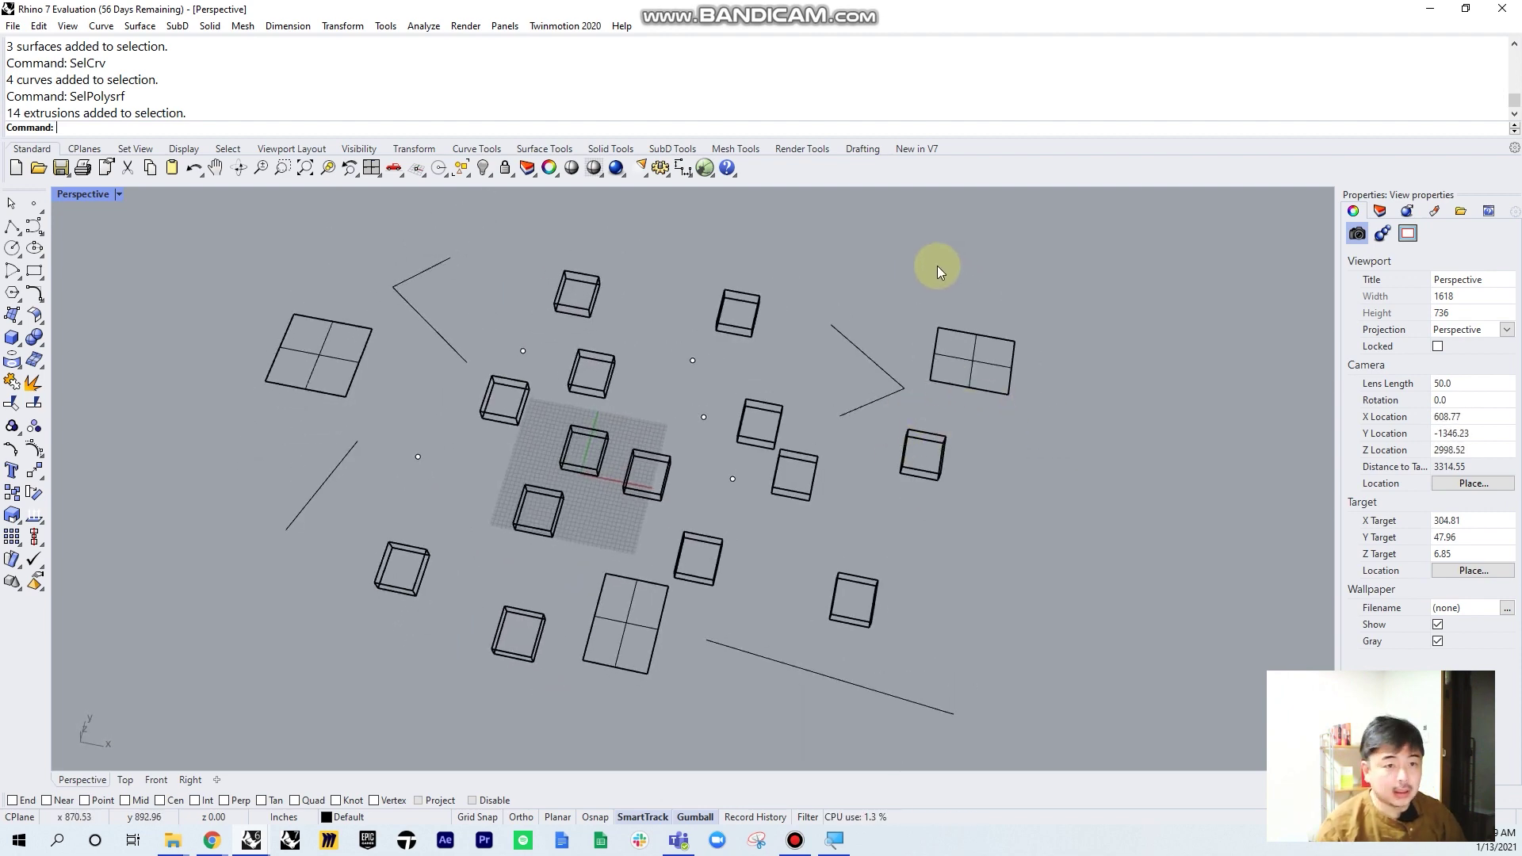
{"action": "mouse_move", "coordinate": [910, 293]}
{"action": "right_mouse_down"}
{"action": "mouse_move", "coordinate": [967, 288]}
{"action": "mouse_move", "coordinate": [927, 272]}
{"action": "right_mouse_up"}
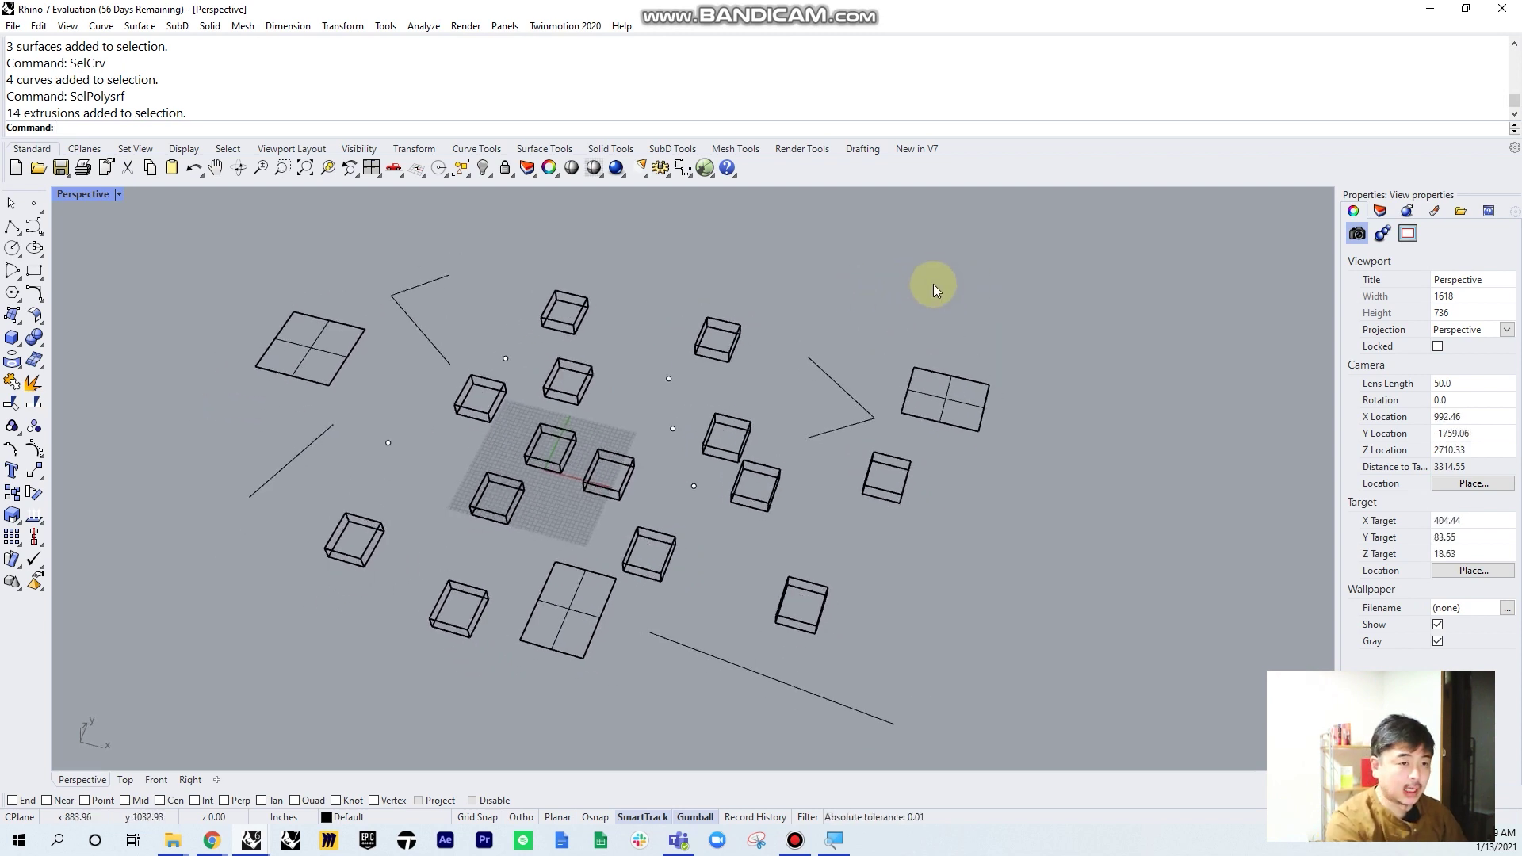
Open SelectionFilter, dock it at the viewport's right edge, and uncheck Polysurfaces
{"action": "type", "text": "elect"}
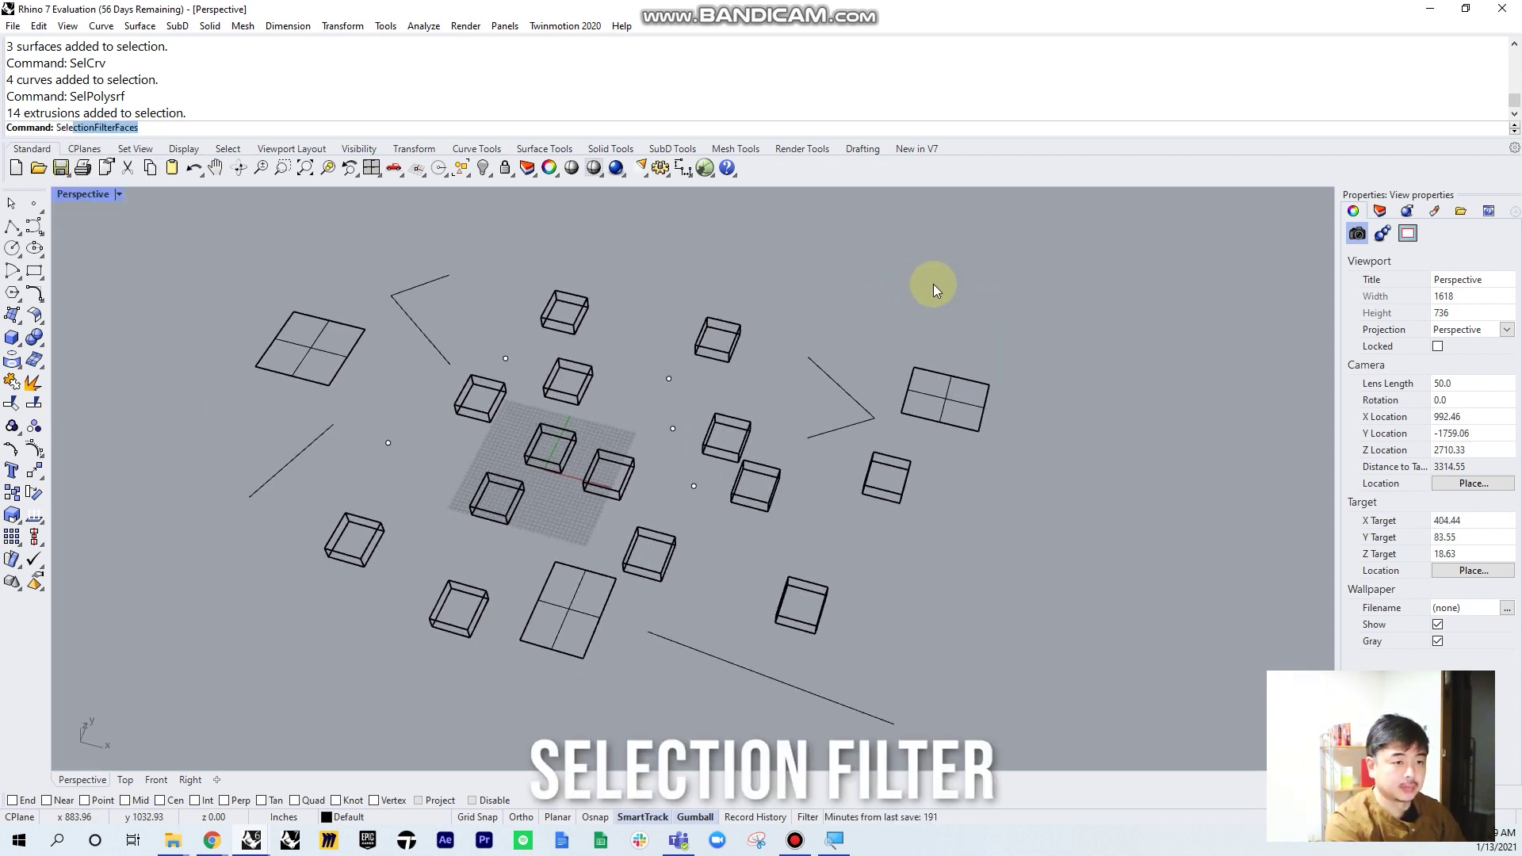
{"action": "type", "text": "ionFilter"}
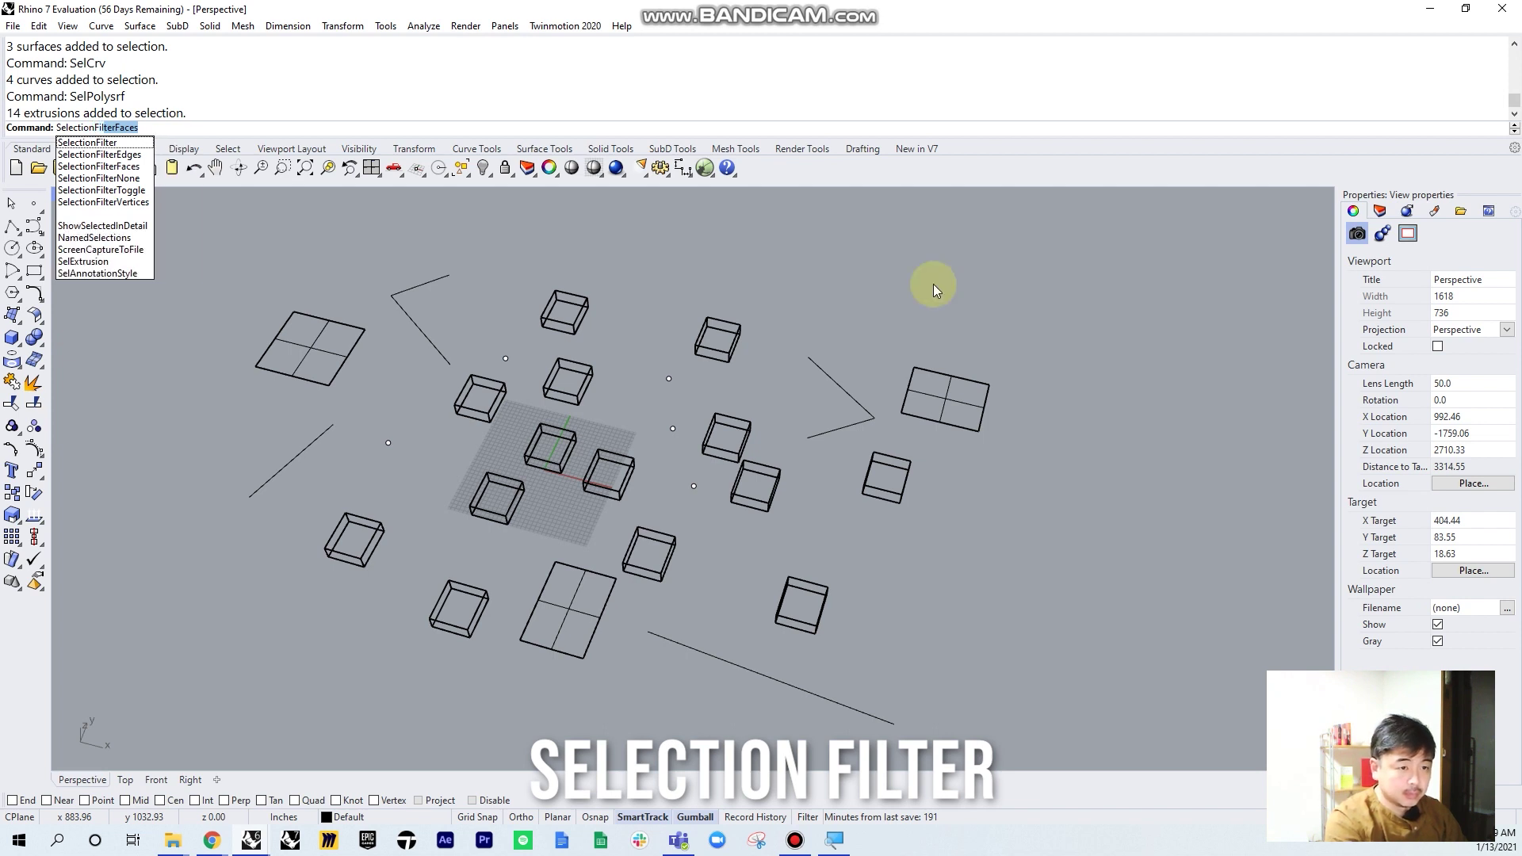
{"action": "left_click", "coordinate": [111, 141]}
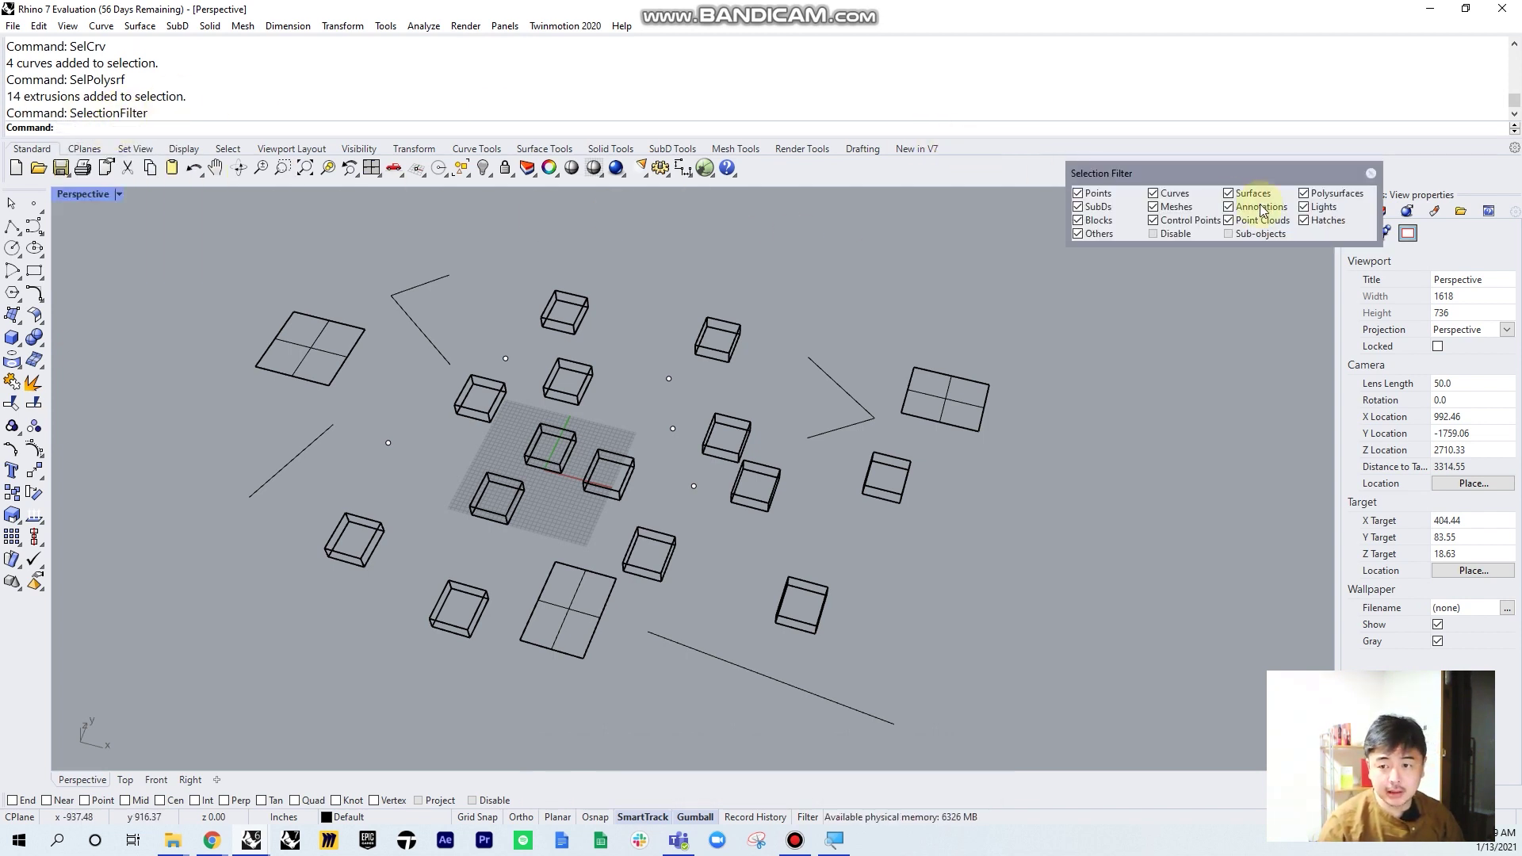
{"action": "left_click_drag", "start_coordinate": [1253, 167], "coordinate": [1114, 233]}
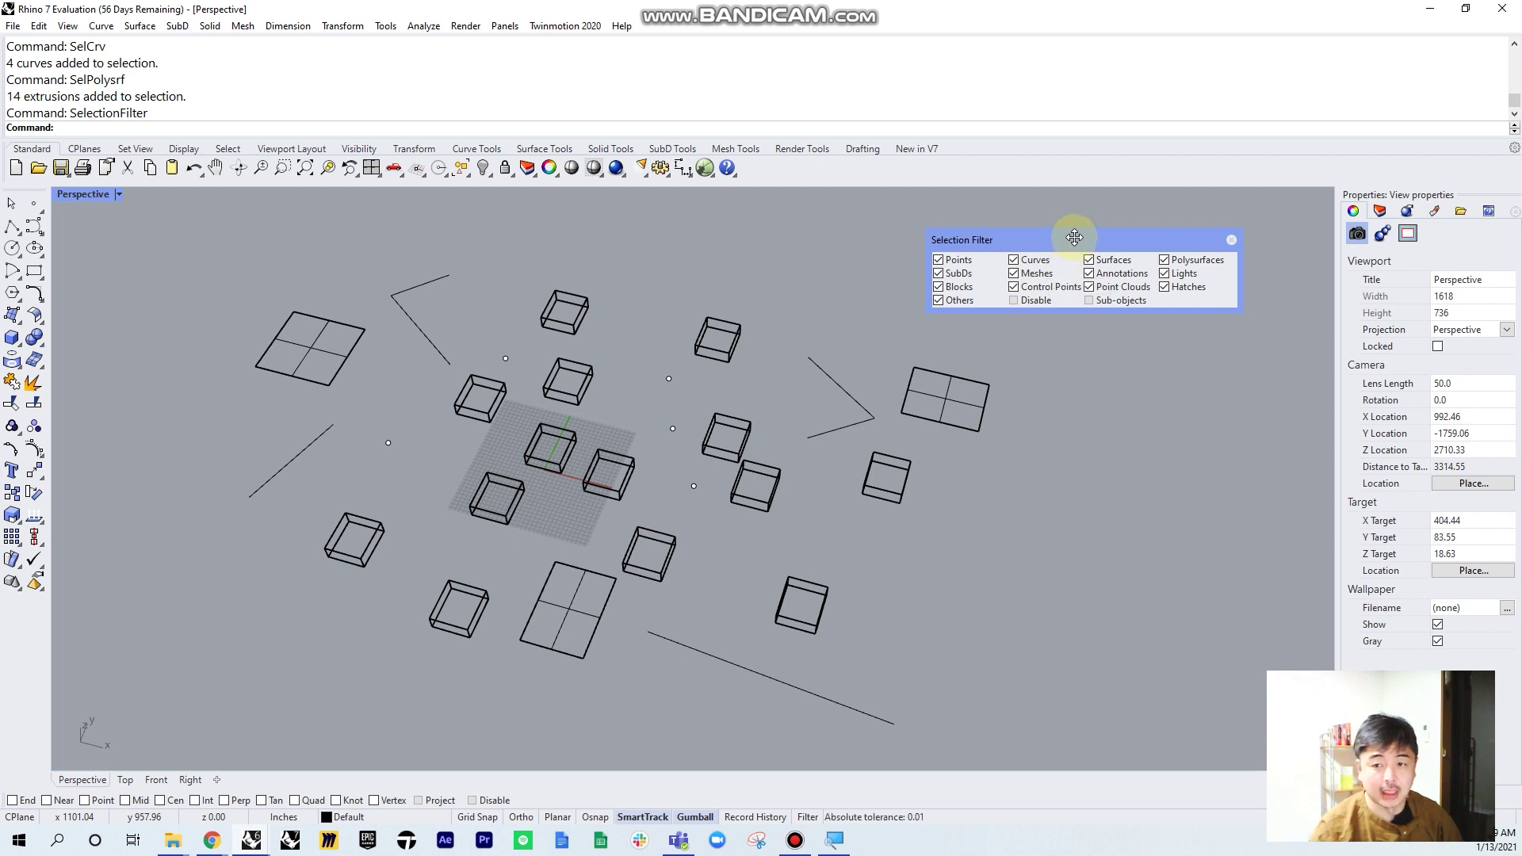
{"action": "left_click_drag", "start_coordinate": [1086, 234], "coordinate": [1339, 223]}
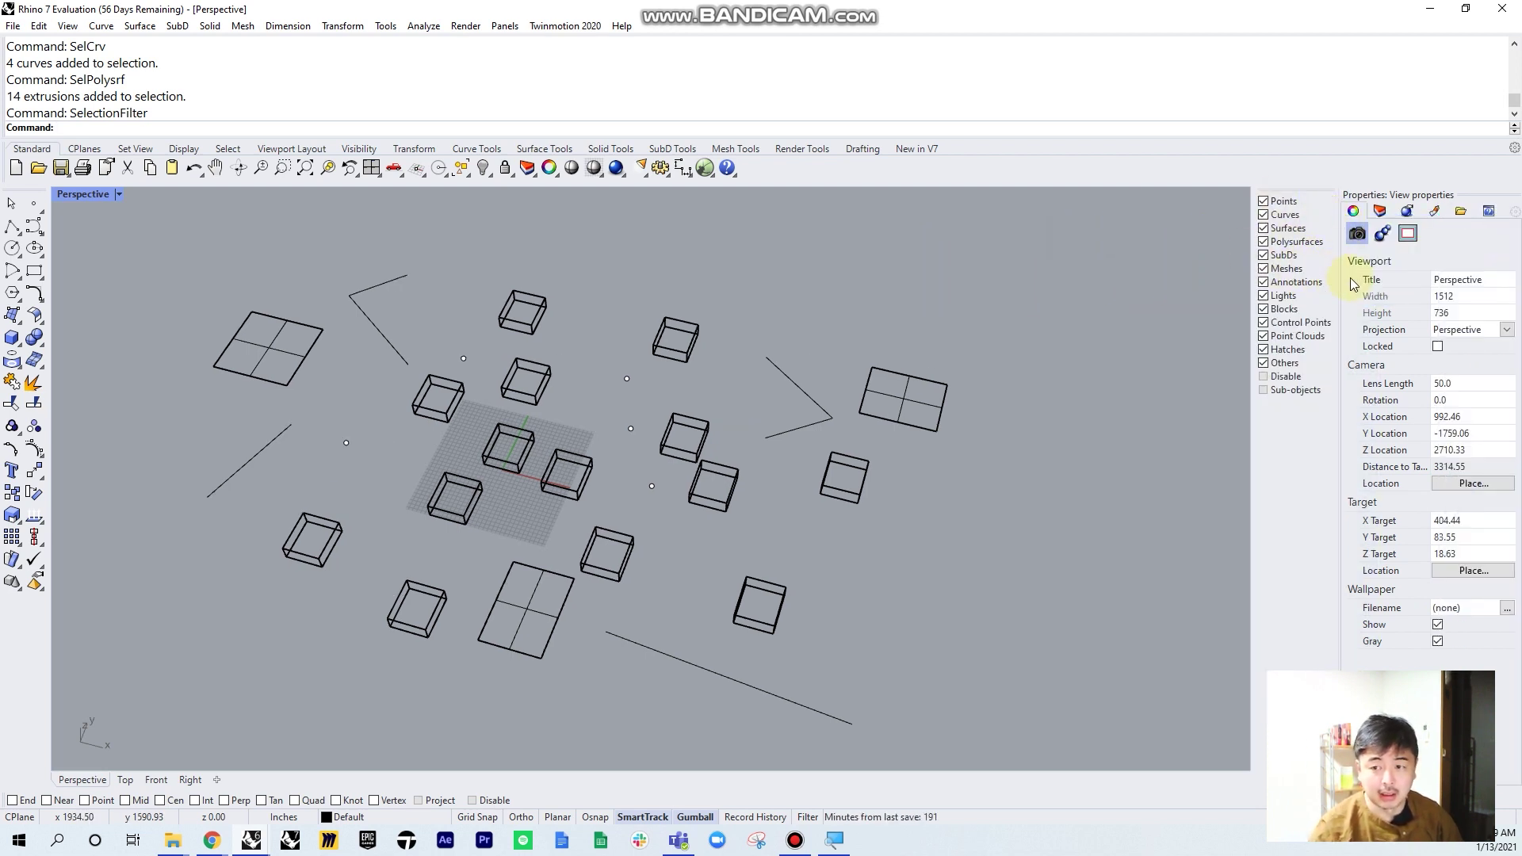
{"action": "left_click", "coordinate": [1265, 243]}
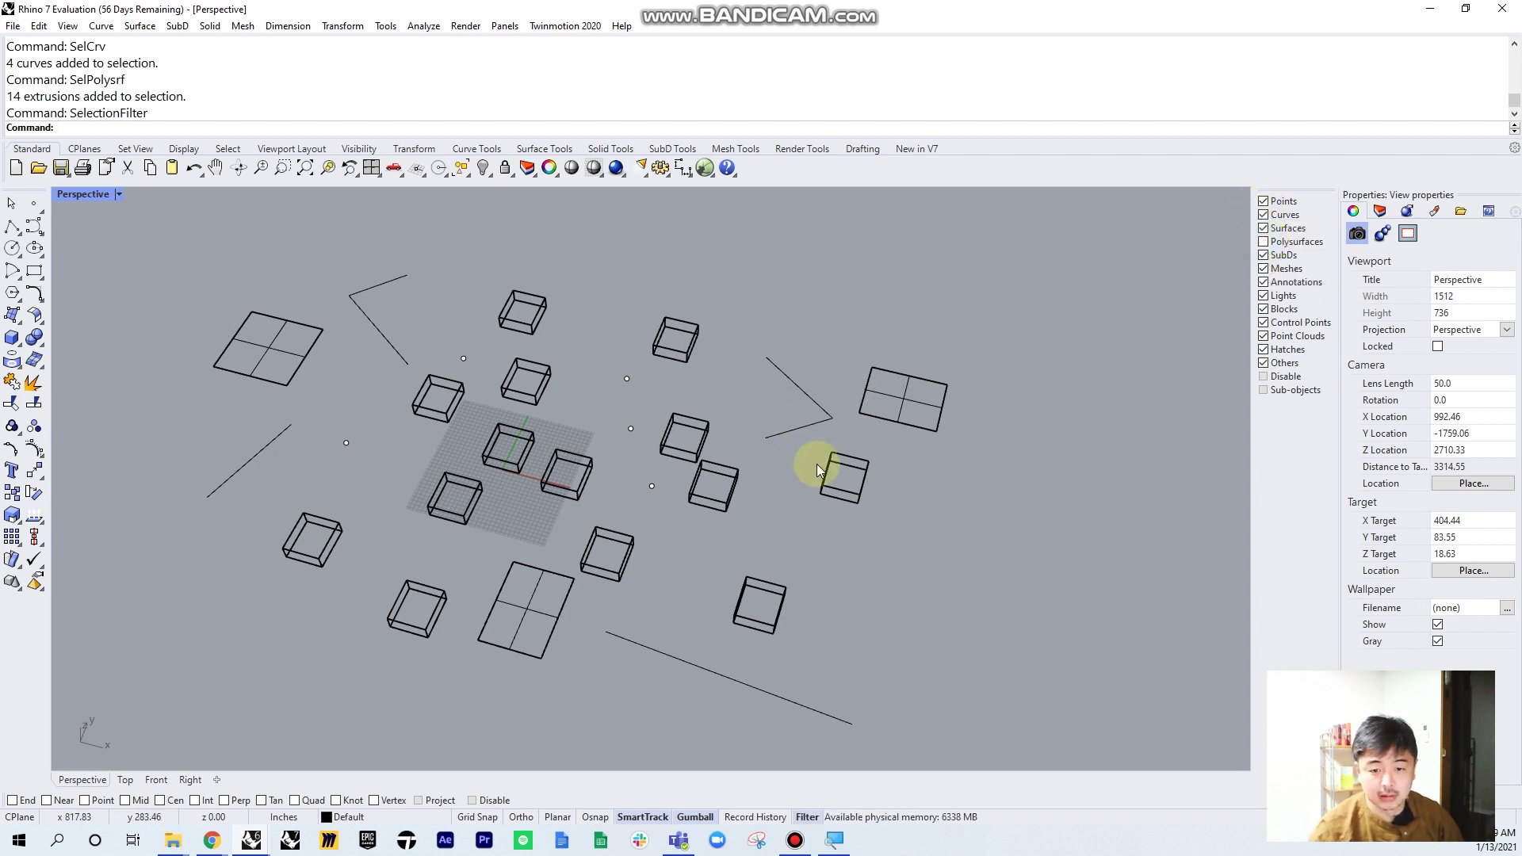
Test the filter by selecting the right plane and the V-shaped curve
{"action": "right_click_drag", "start_coordinate": [839, 449], "coordinate": [869, 423]}
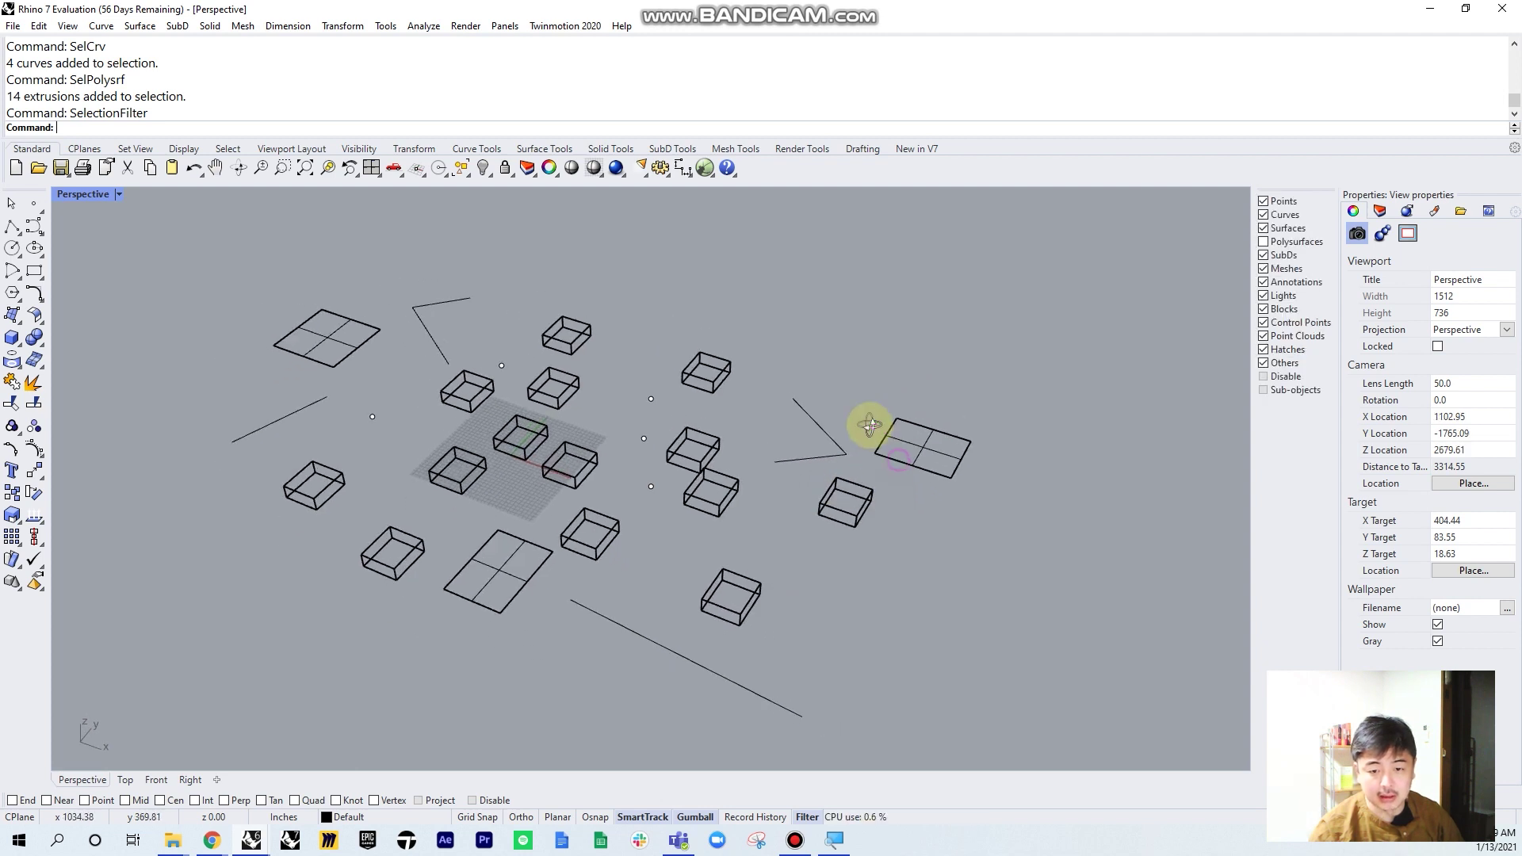
{"action": "left_click", "coordinate": [943, 449]}
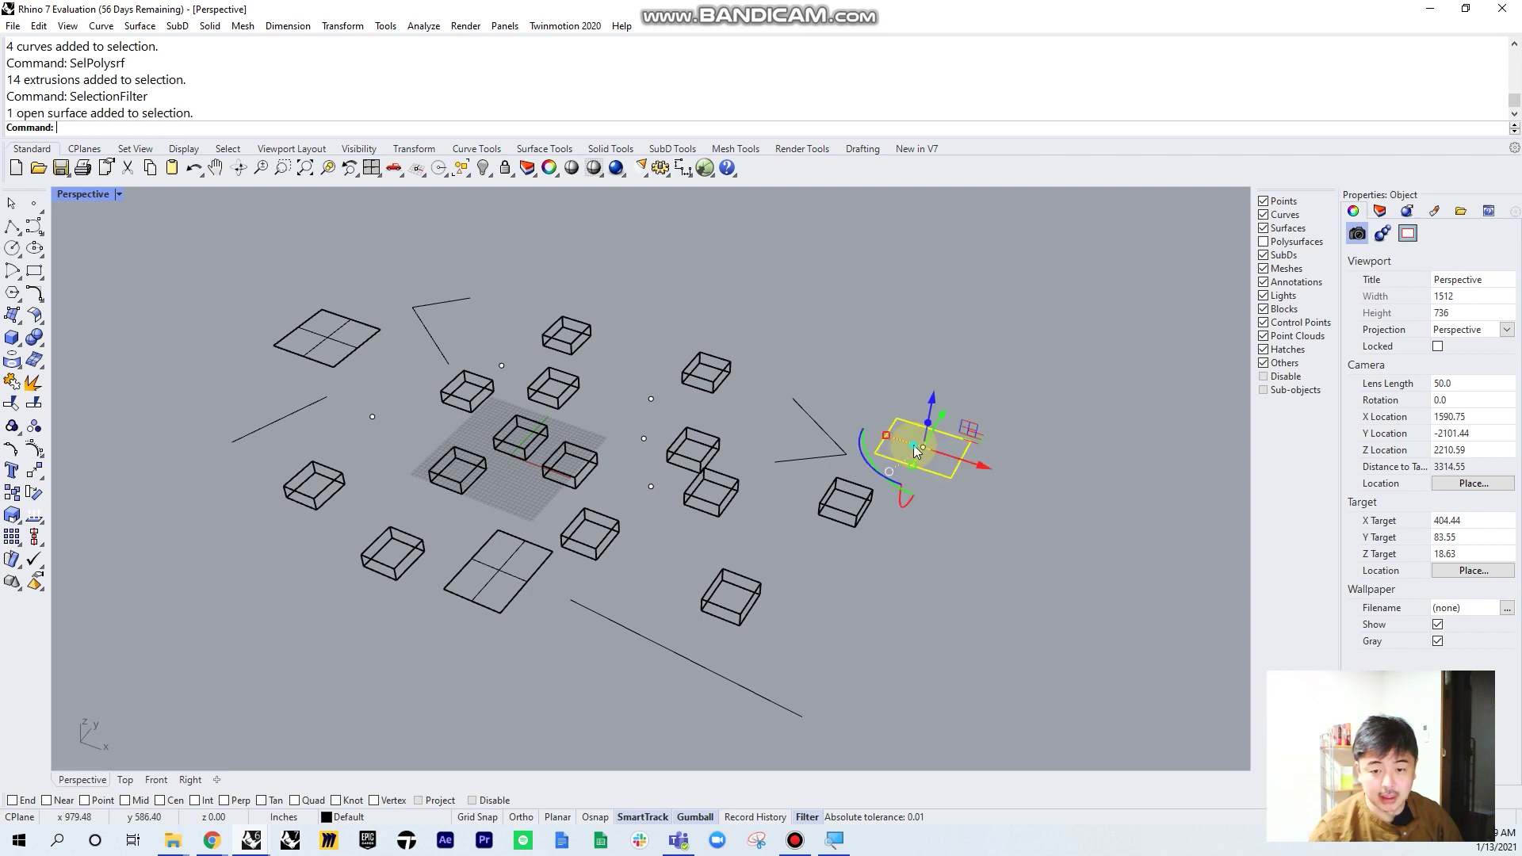
{"action": "left_click", "coordinate": [916, 448]}
{"action": "left_click", "coordinate": [839, 444], "text": "shift"}
{"action": "left_click", "coordinate": [795, 354]}
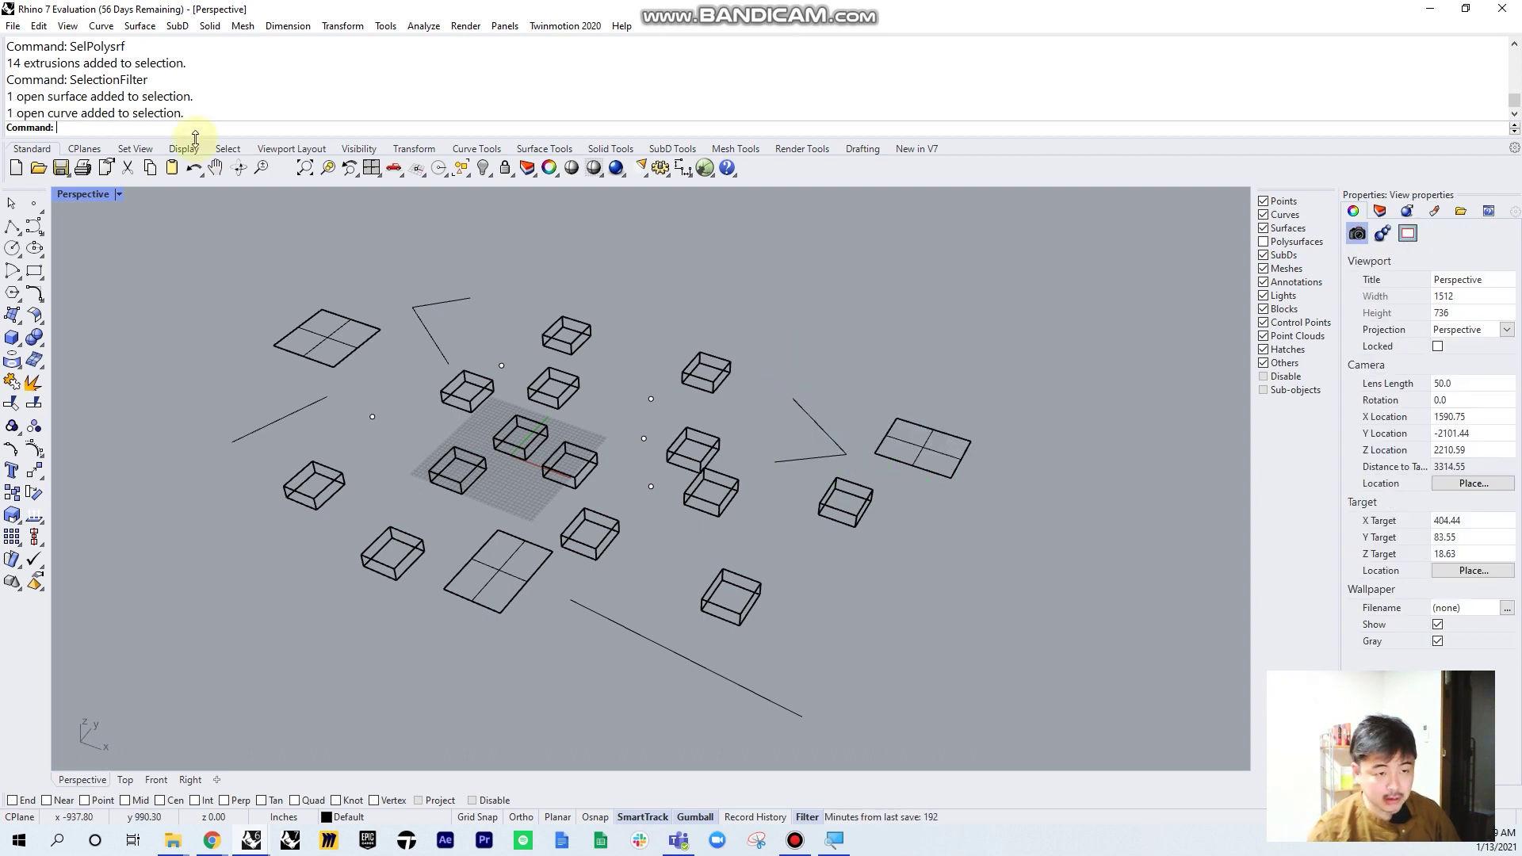
{"action": "left_click", "coordinate": [80, 195]}
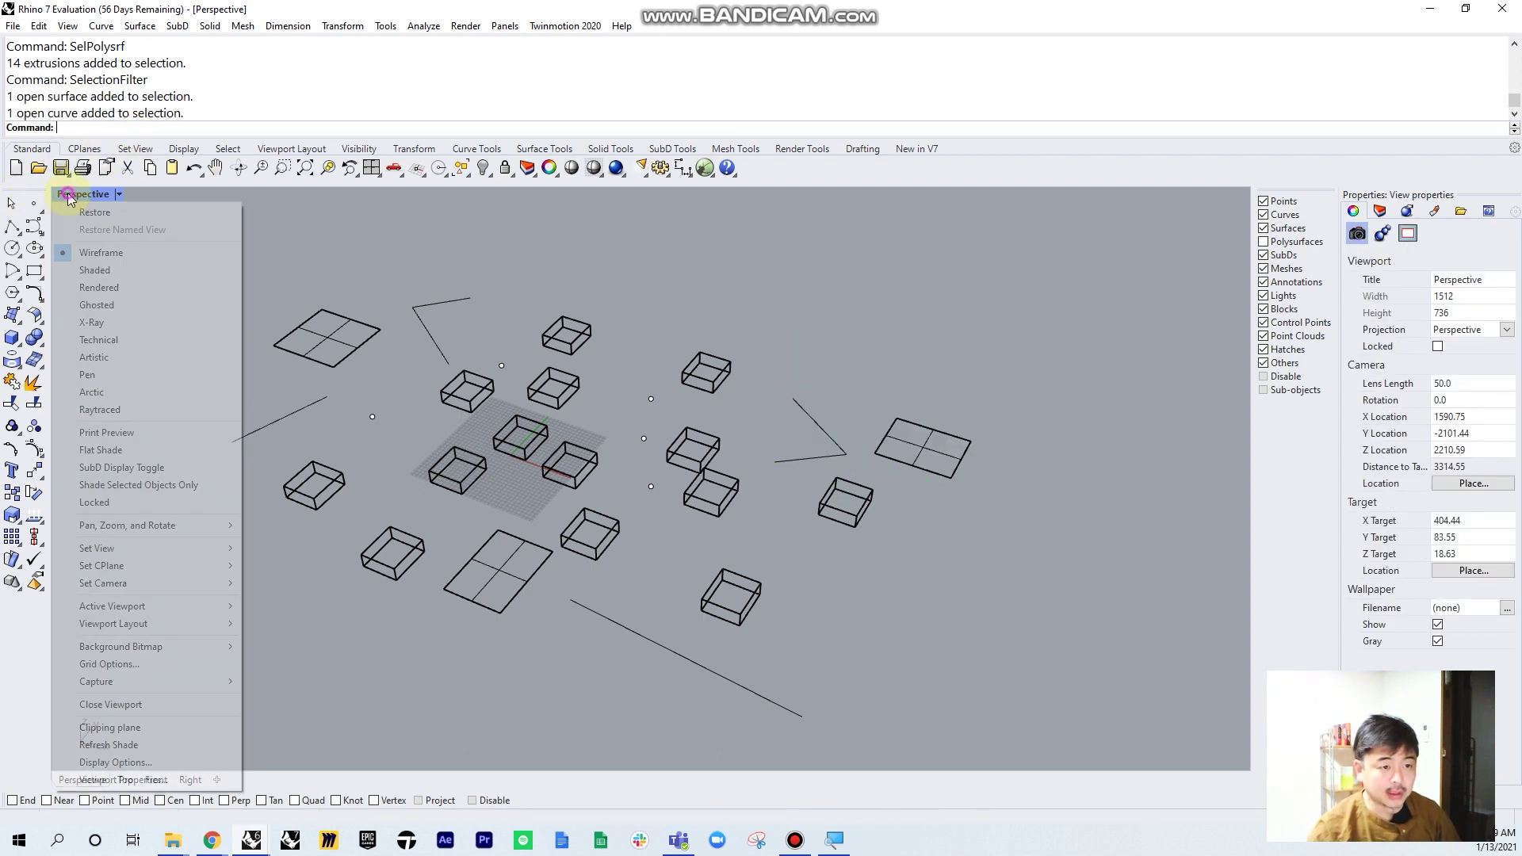
Switch the Perspective view to Shaded display and test-select the flat plane
{"action": "left_click", "coordinate": [94, 270]}
{"action": "scroll", "coordinate": [697, 364], "scroll_direction": "up", "scroll_amount": 5}
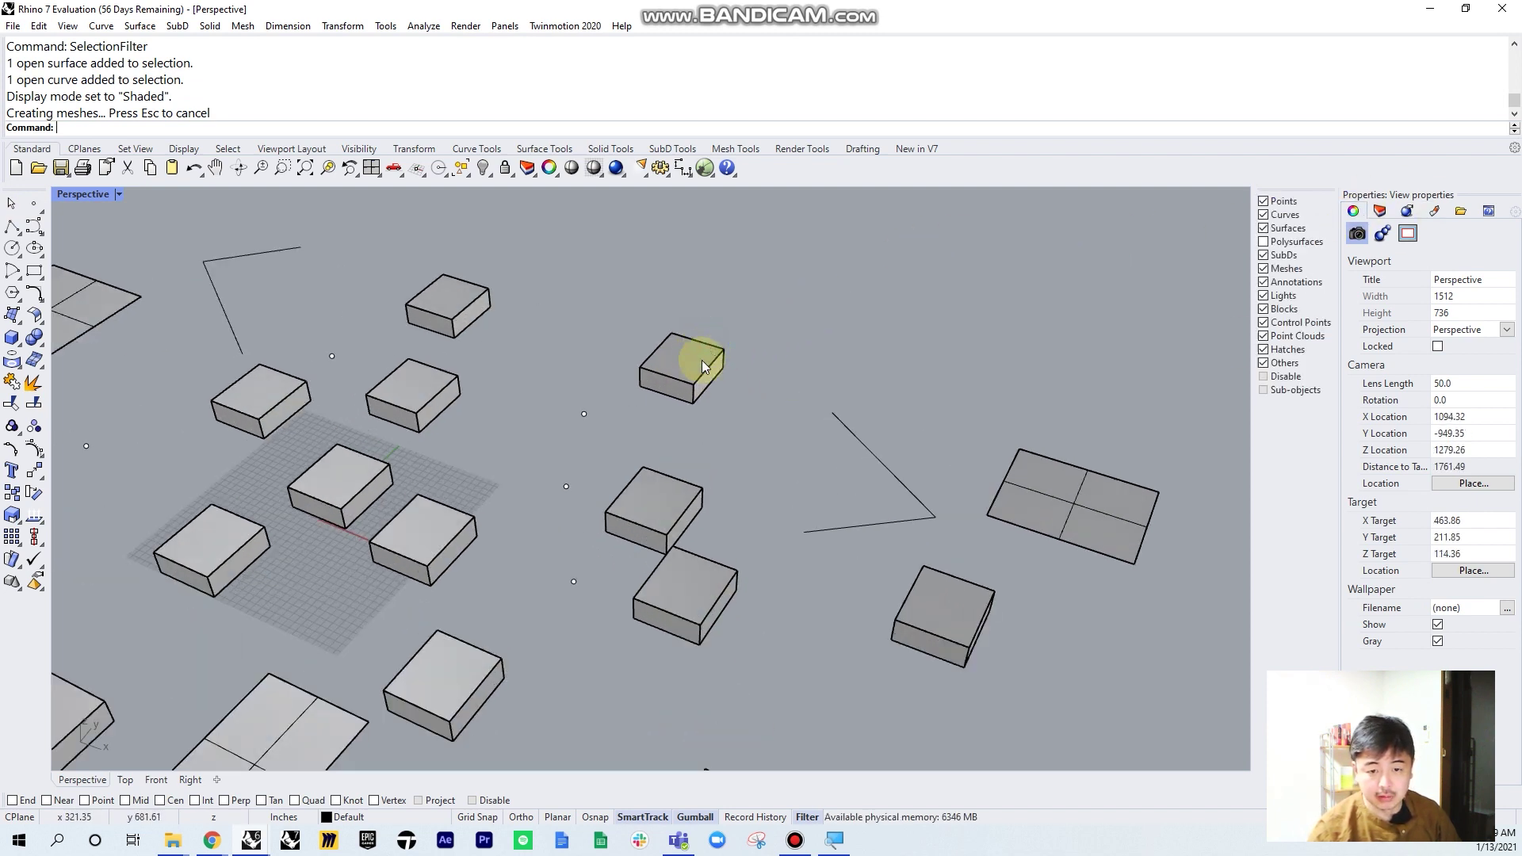
{"action": "scroll", "coordinate": [697, 364], "scroll_direction": "up", "scroll_amount": 5}
{"action": "right_click_drag", "start_coordinate": [649, 364], "coordinate": [702, 336]}
{"action": "left_click", "coordinate": [921, 390]}
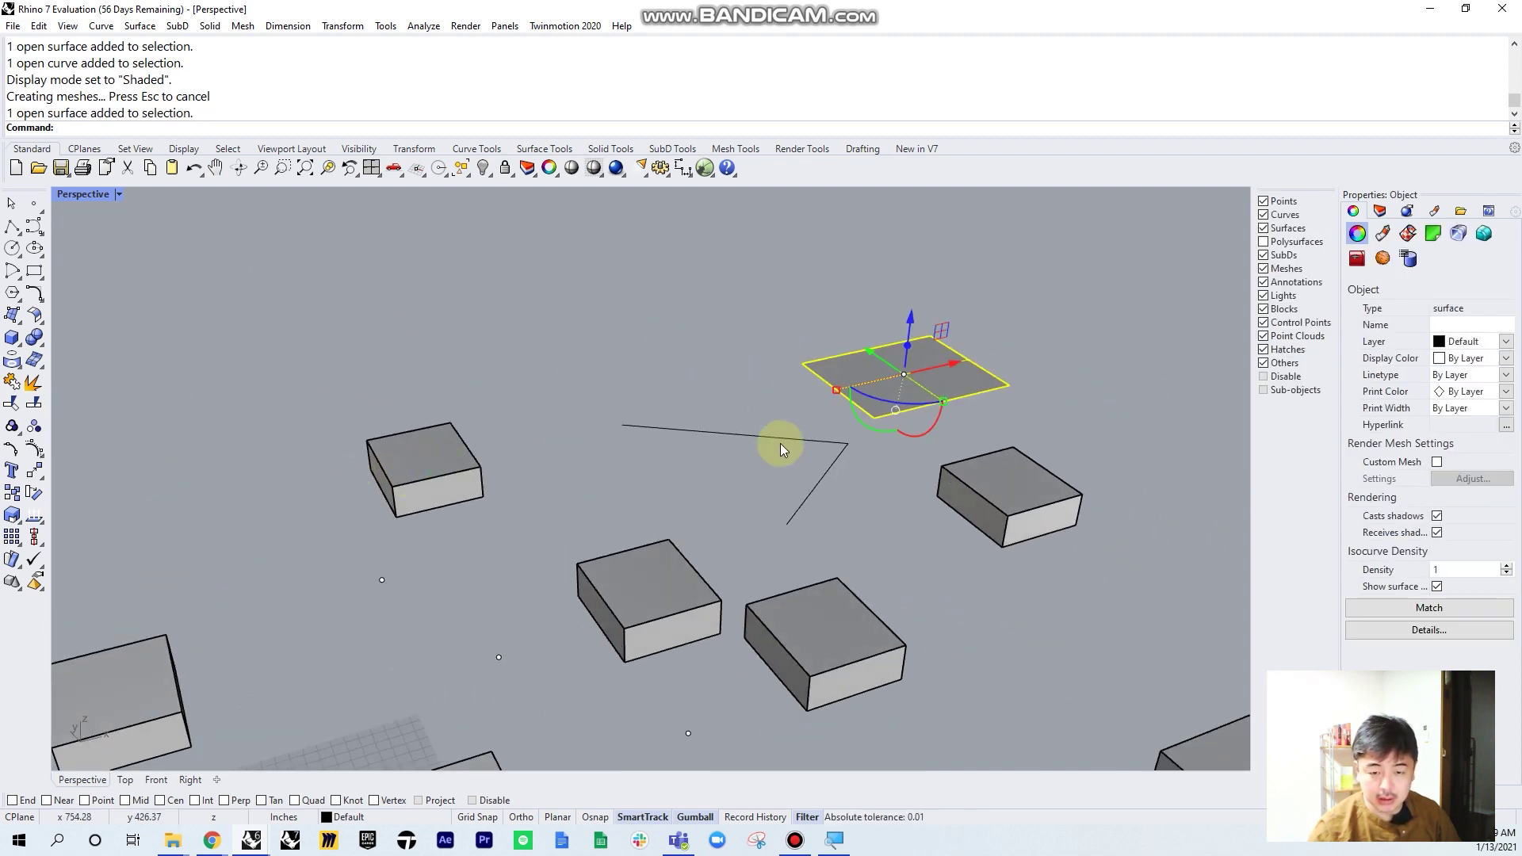
{"action": "scroll", "coordinate": [789, 447], "scroll_direction": "down", "scroll_amount": 3}
{"action": "right_click_drag", "start_coordinate": [798, 450], "coordinate": [561, 336]}
{"action": "key", "text": "Escape"}
{"action": "scroll", "coordinate": [602, 305], "scroll_direction": "down", "scroll_amount": 5}
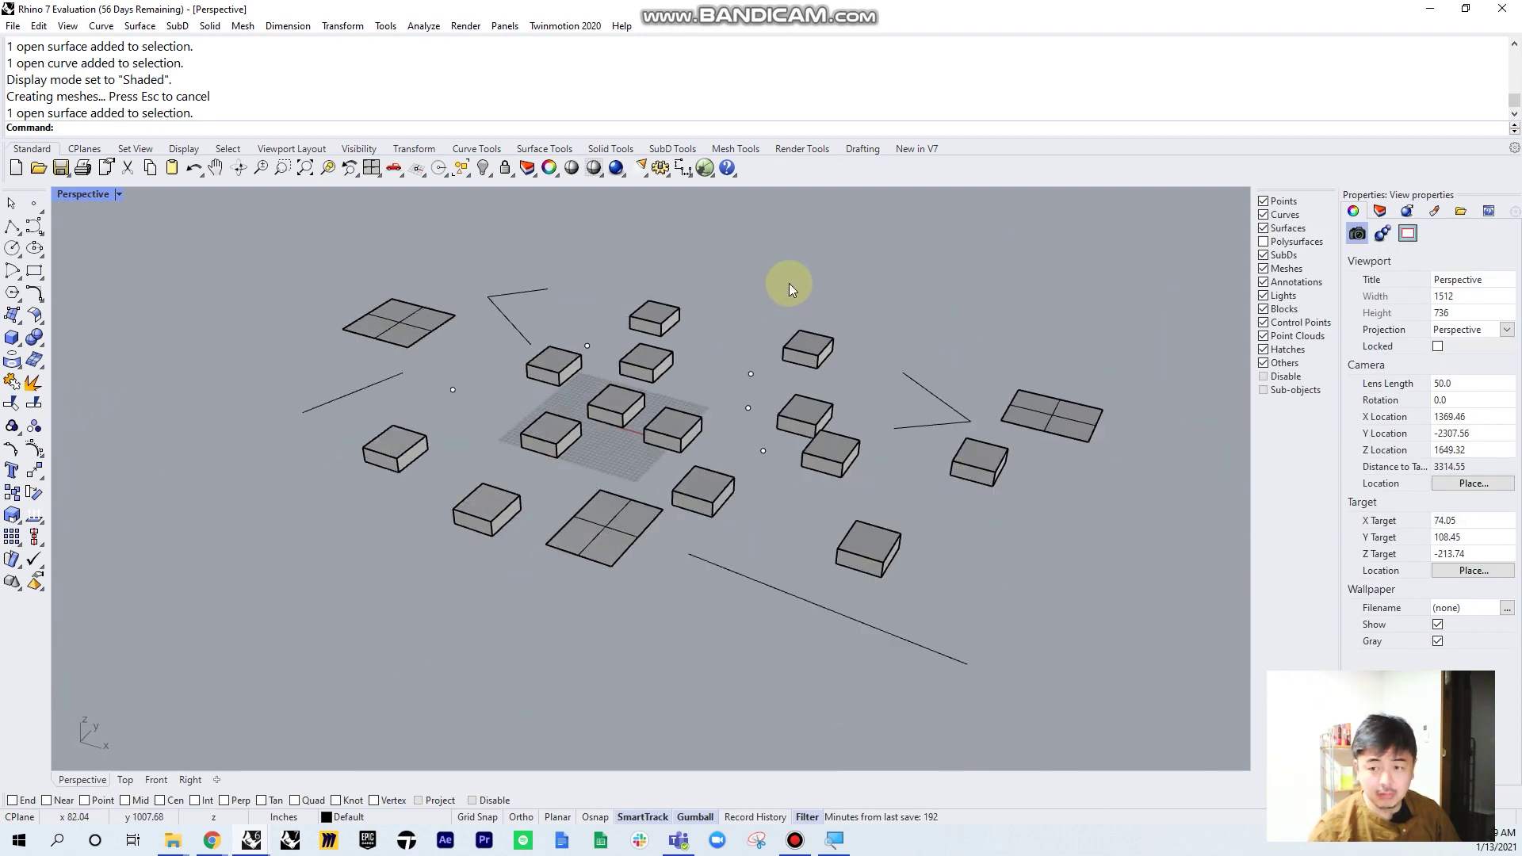
Recheck Polysurfaces in the filter, select a back box, and show the Layers panel
{"action": "left_click", "coordinate": [1268, 241]}
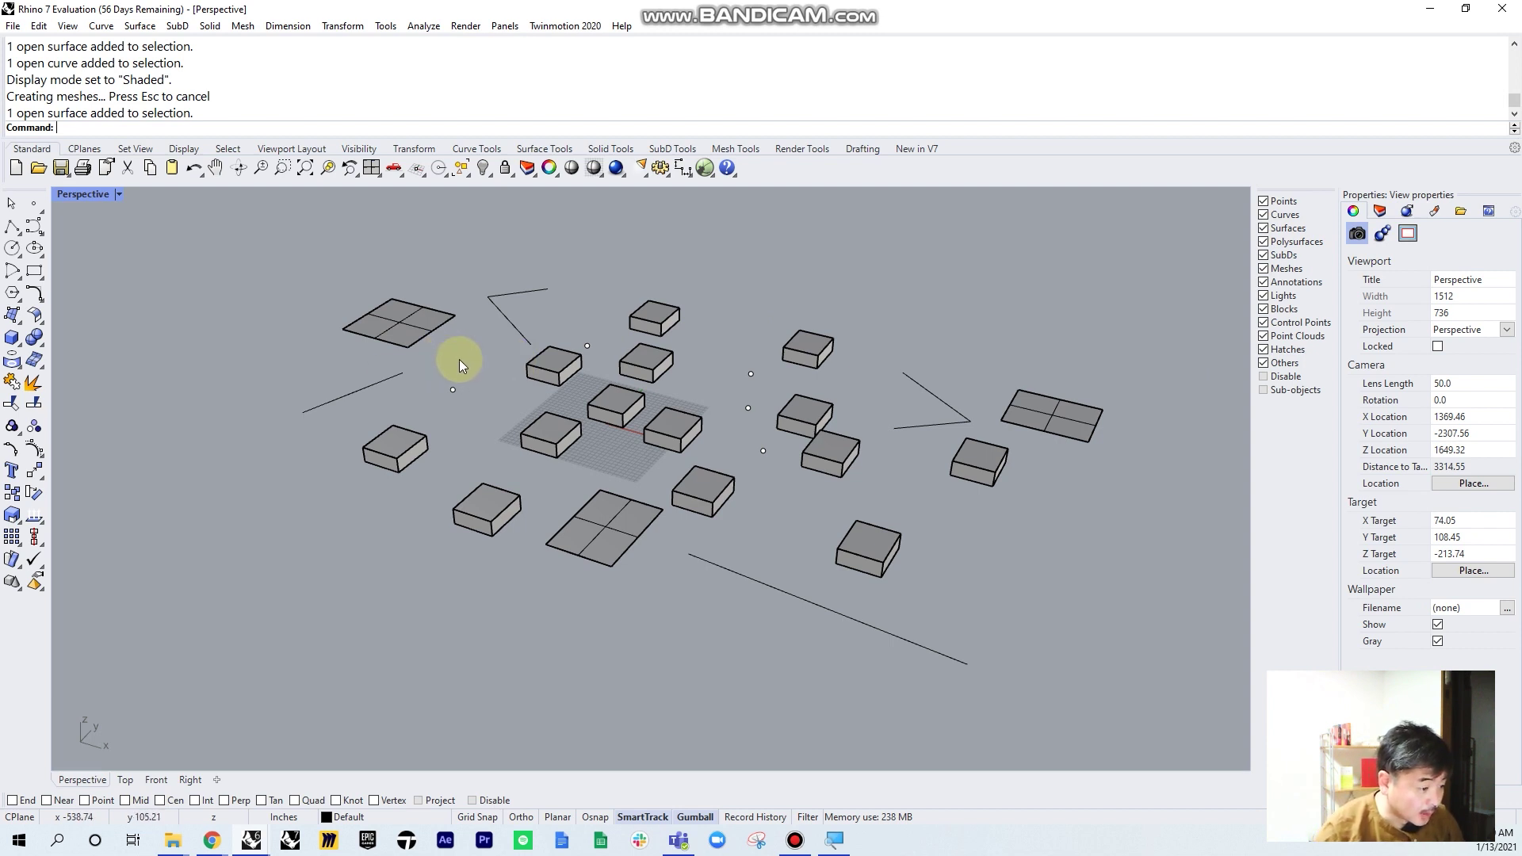
{"action": "right_click_drag", "start_coordinate": [420, 387], "coordinate": [479, 389]}
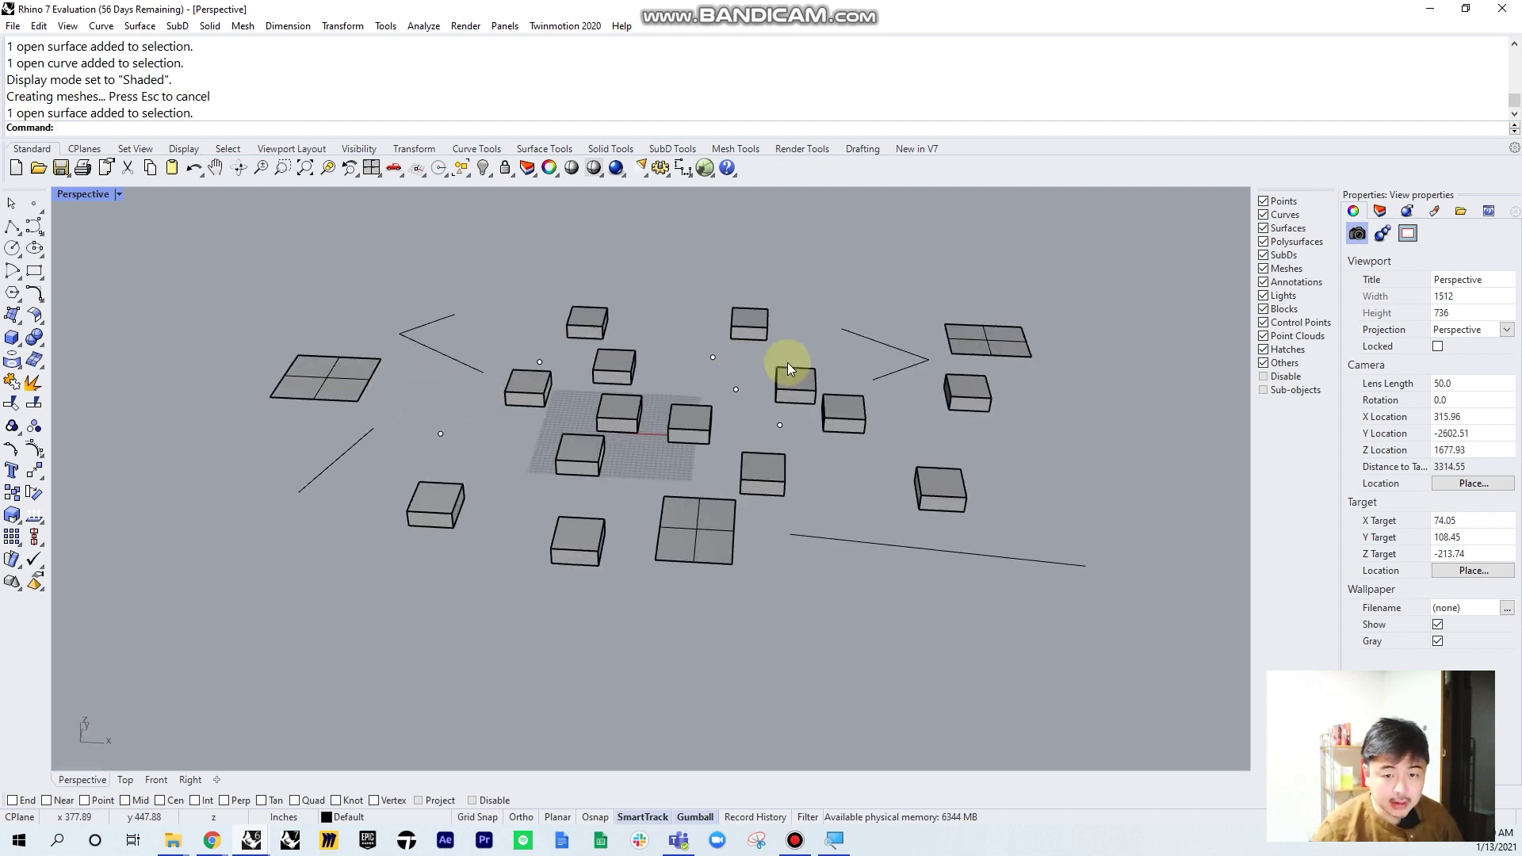
{"action": "right_click_drag", "start_coordinate": [806, 377], "coordinate": [767, 430]}
{"action": "left_click", "coordinate": [763, 299]}
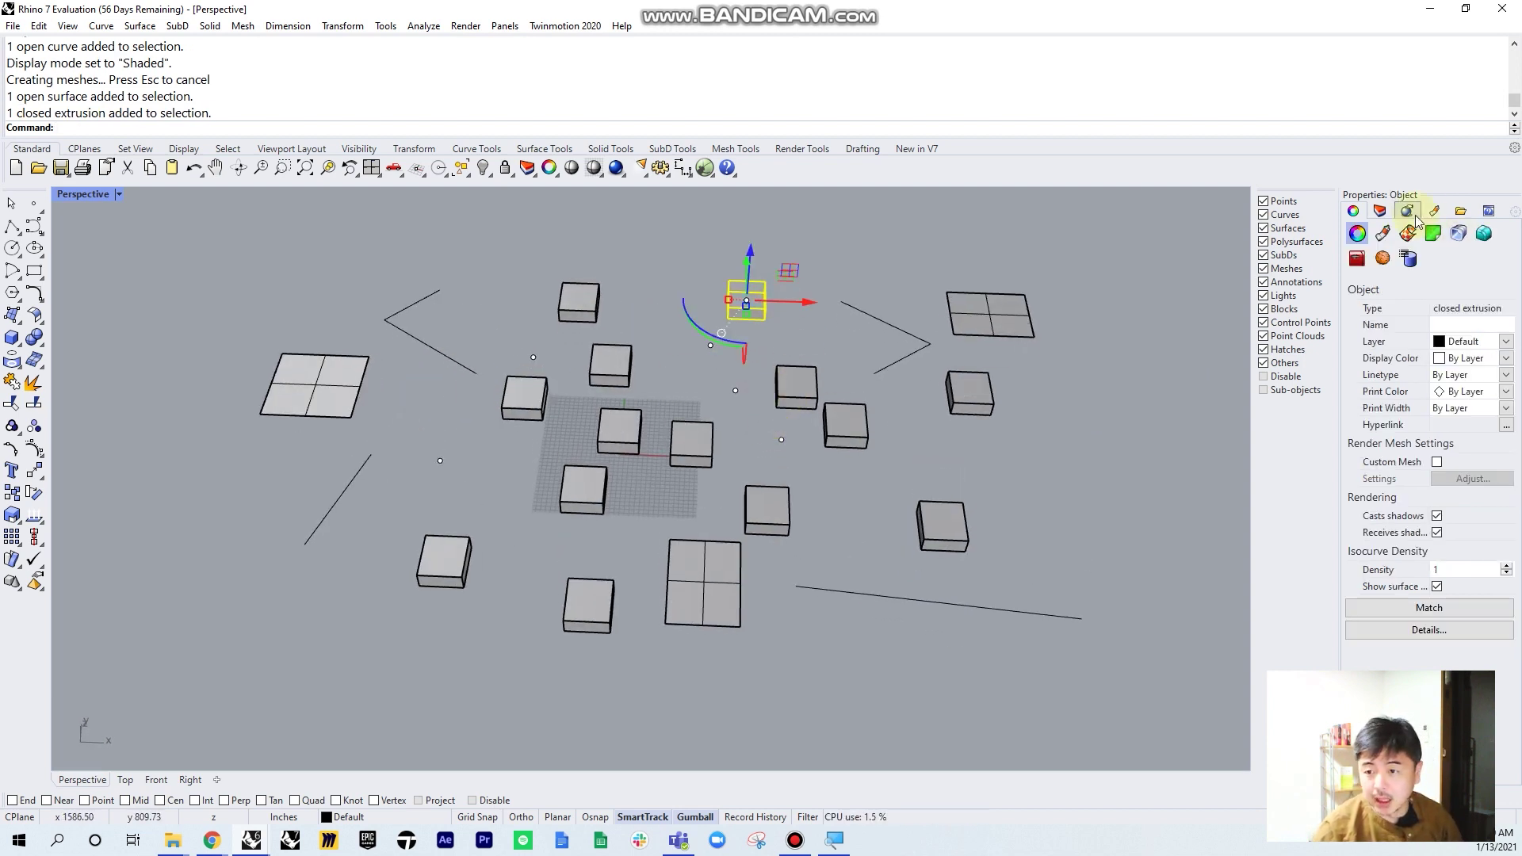
{"action": "left_click", "coordinate": [1379, 210]}
Move the selected box to Layer 01, make Layer 01 current, and hide the Default layer
{"action": "right_click", "coordinate": [1375, 287]}
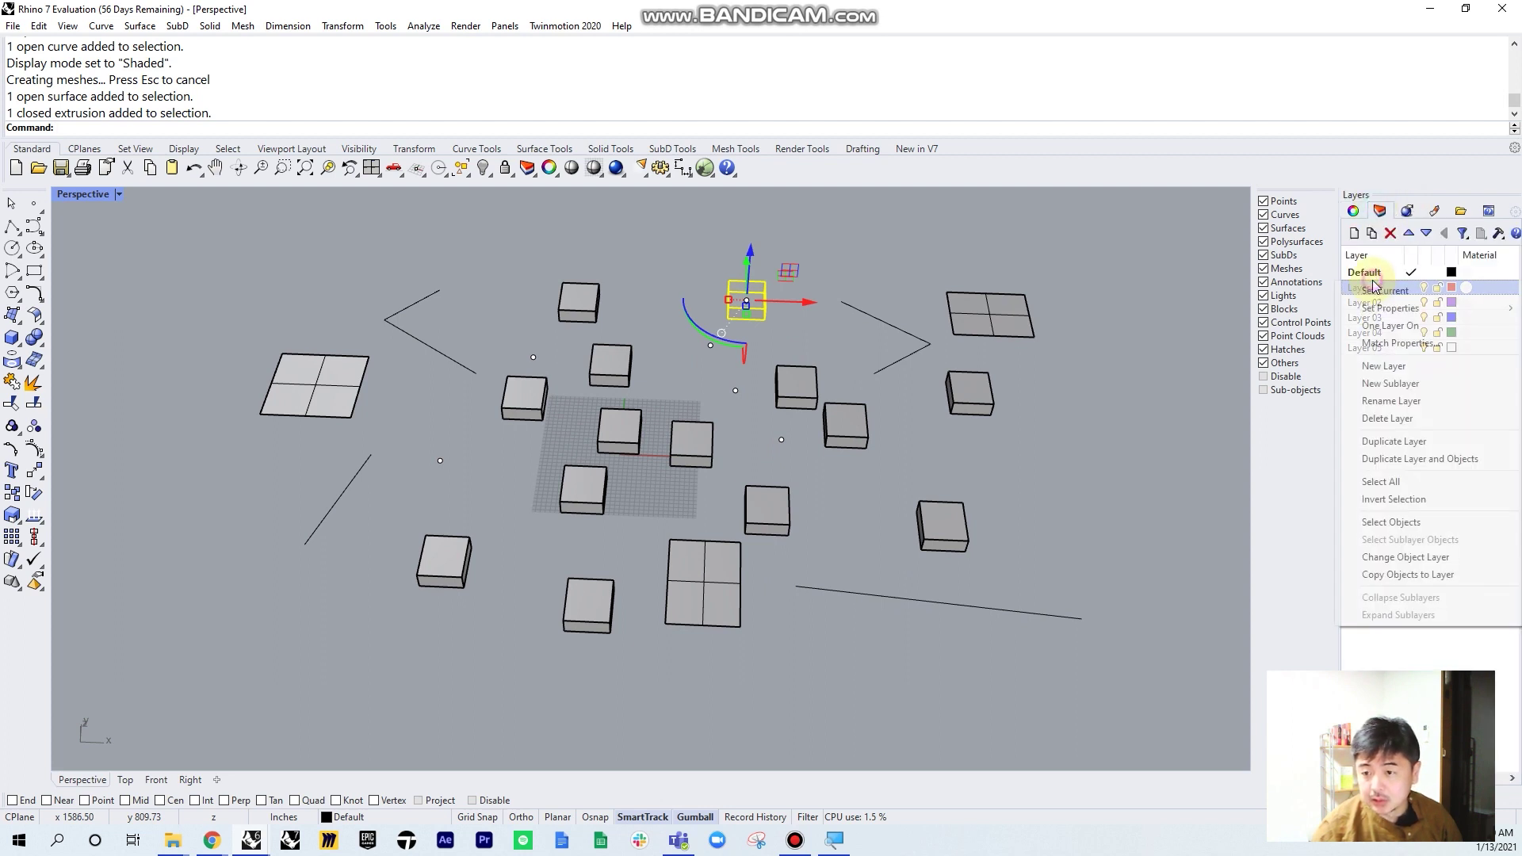
{"action": "left_click", "coordinate": [1397, 558]}
{"action": "left_click", "coordinate": [1413, 287]}
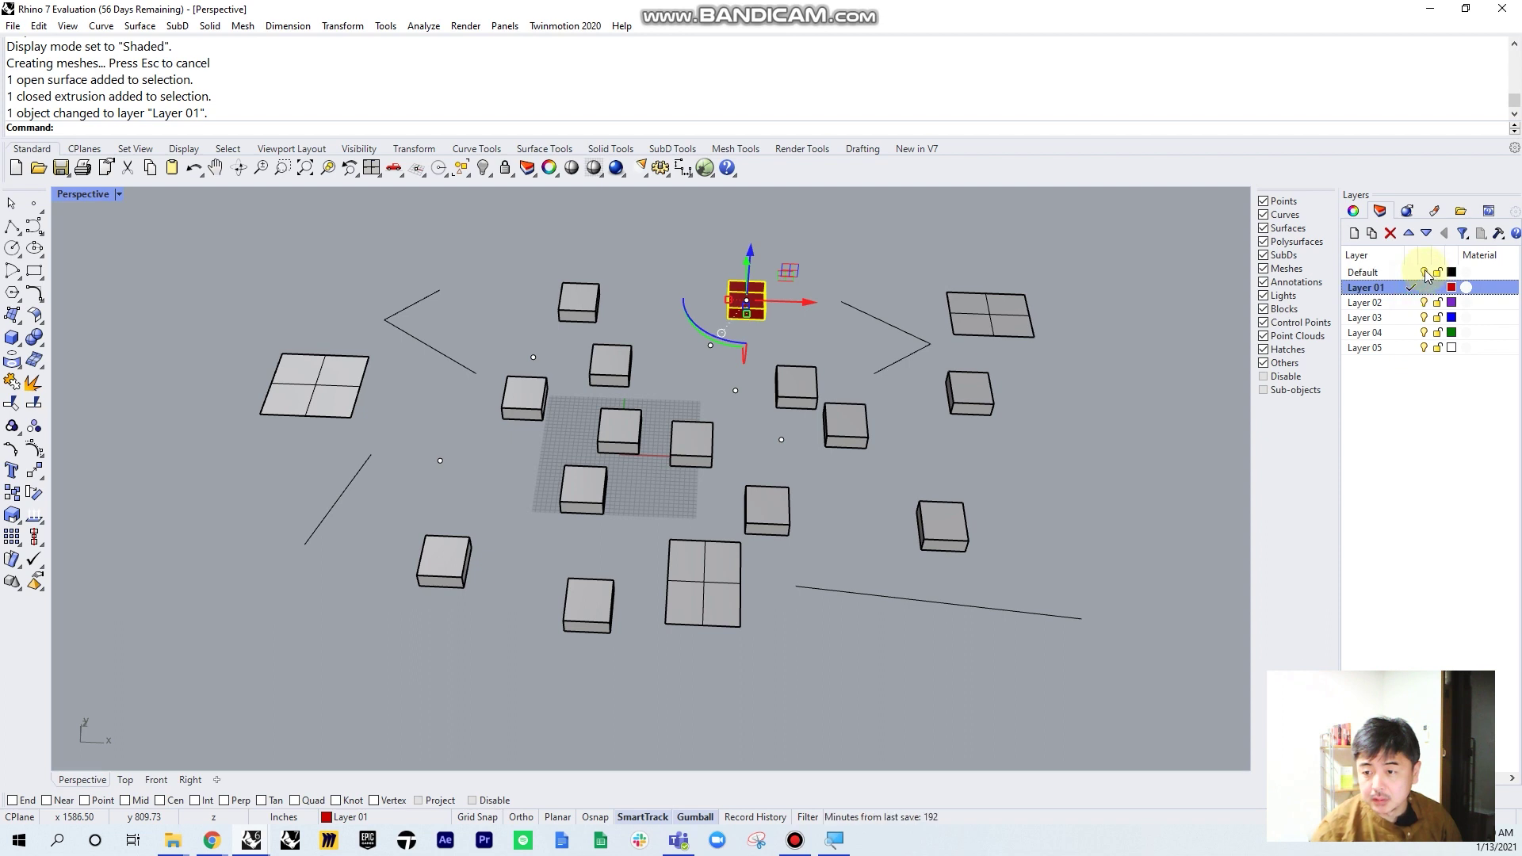
{"action": "left_click", "coordinate": [1424, 273]}
{"action": "left_click", "coordinate": [869, 277]}
{"action": "right_click_drag", "start_coordinate": [869, 277], "coordinate": [735, 365]}
{"action": "scroll", "coordinate": [735, 365], "scroll_direction": "up", "scroll_amount": 2}
{"action": "left_click", "coordinate": [736, 364]}
Undo an accidental stretch and reposition the red box with repeated Move commands
{"action": "left_click_drag", "start_coordinate": [732, 370], "coordinate": [526, 507]}
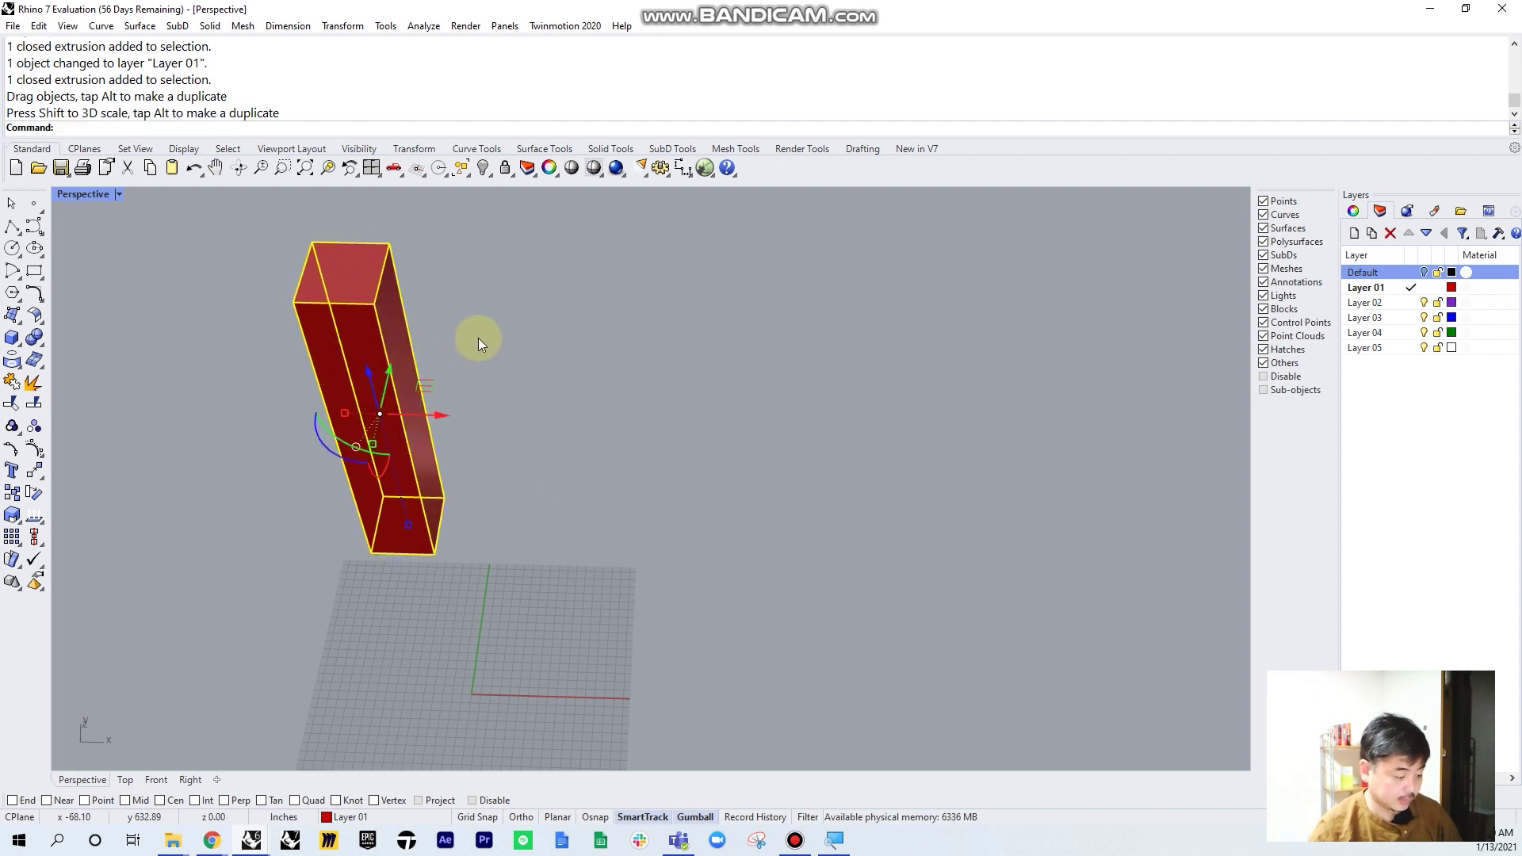
{"action": "key", "text": "ctrl+z"}
{"action": "left_click_drag", "start_coordinate": [415, 392], "coordinate": [591, 369]}
{"action": "left_click", "coordinate": [558, 373]}
{"action": "type", "text": "Move"}
{"action": "key", "text": "Return"}
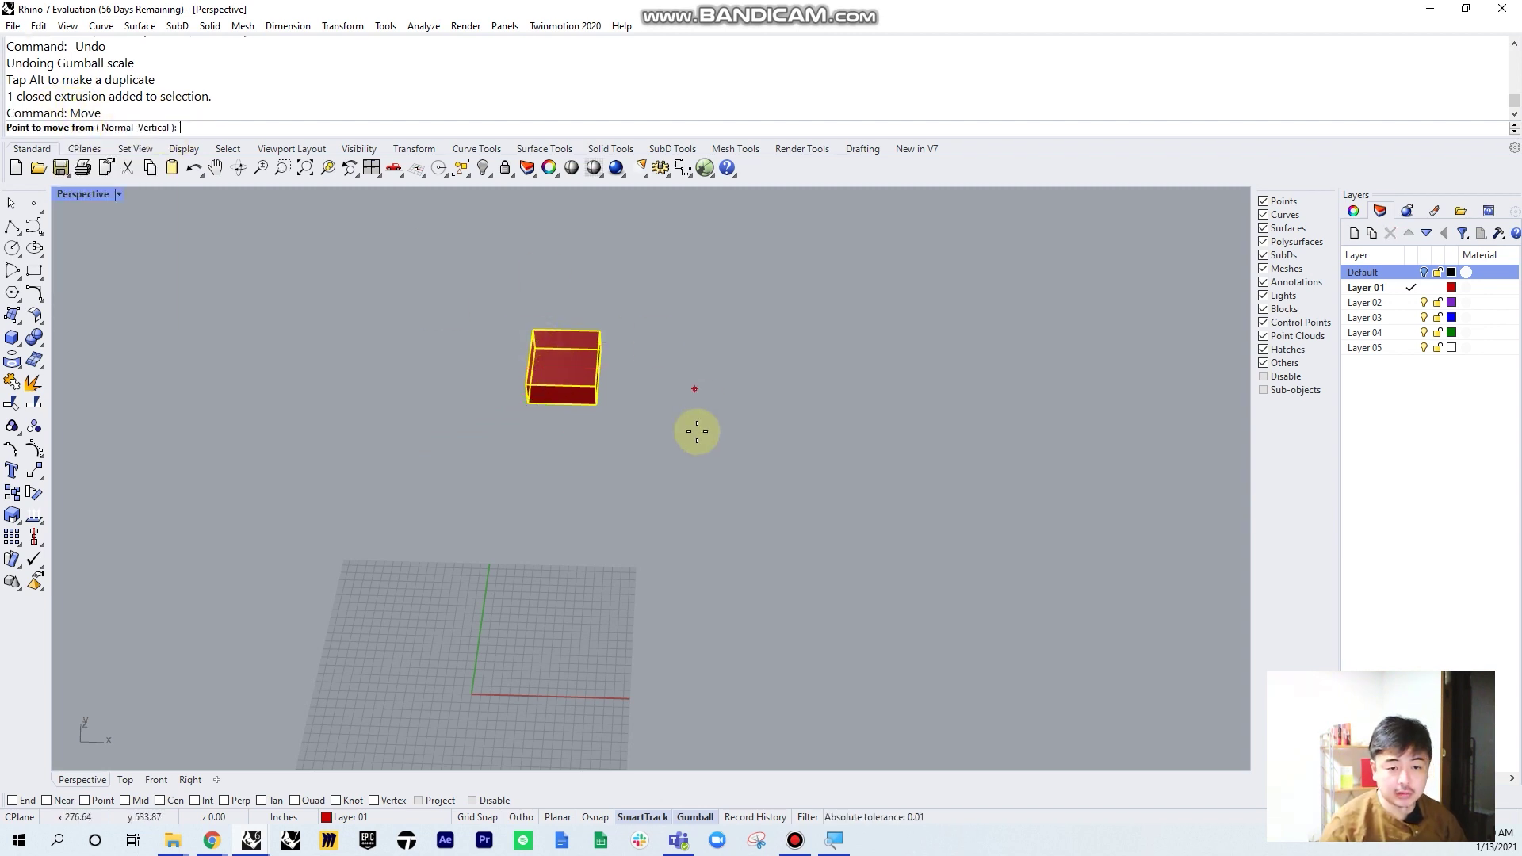
{"action": "left_click", "coordinate": [524, 385]}
{"action": "left_click", "coordinate": [834, 405]}
{"action": "key", "text": "Return"}
{"action": "left_click", "coordinate": [740, 462]}
{"action": "left_click", "coordinate": [519, 519]}
{"action": "key", "text": "Return"}
{"action": "left_click", "coordinate": [519, 519]}
{"action": "left_click", "coordinate": [475, 388]}
Move the red box 10 units along X twice
{"action": "left_click", "coordinate": [516, 412]}
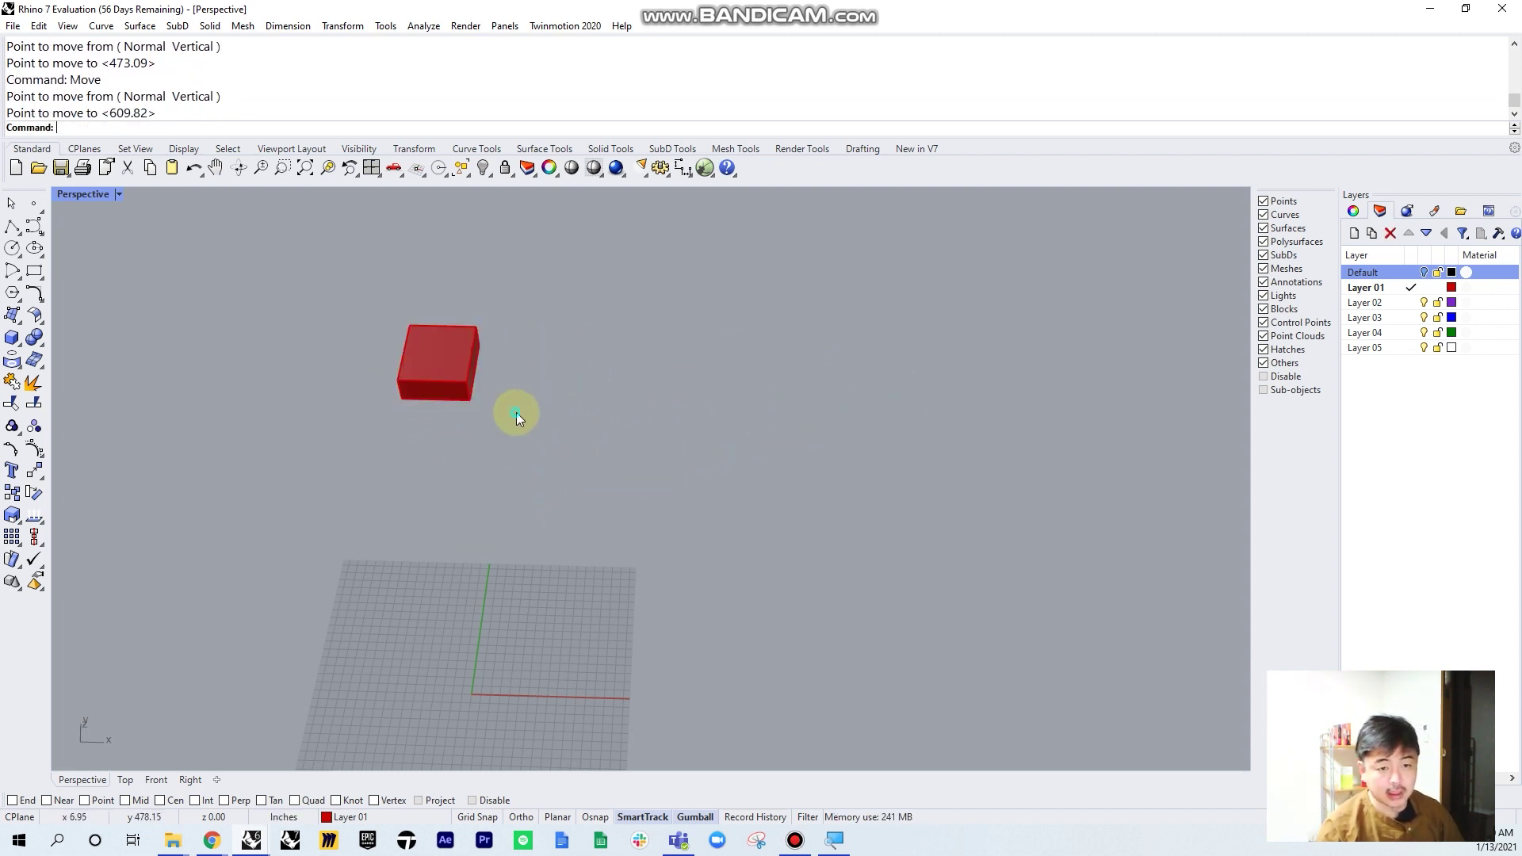
{"action": "left_click", "coordinate": [428, 377]}
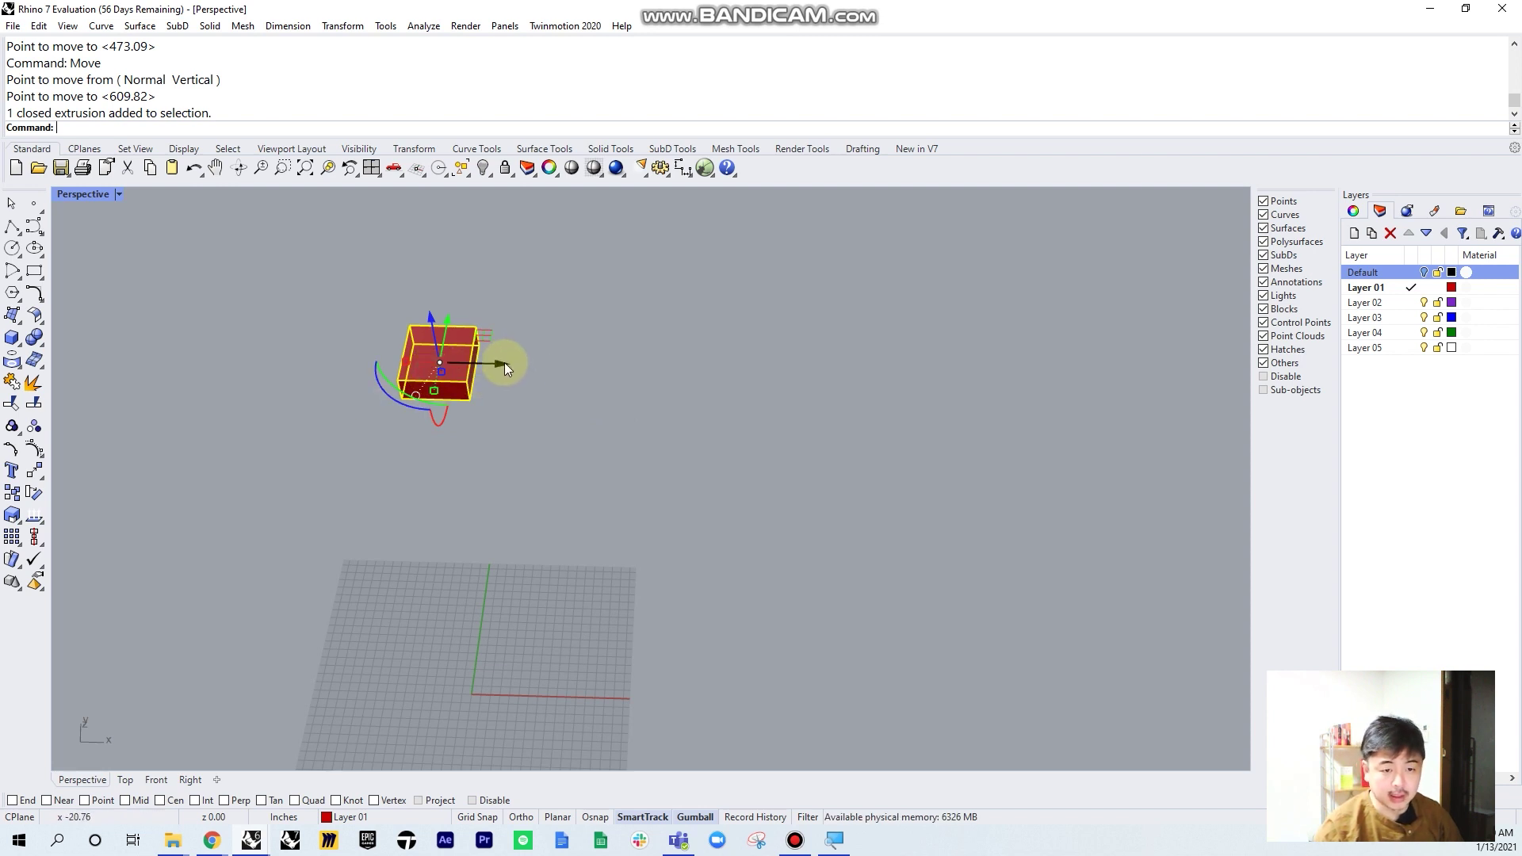
{"action": "left_click", "coordinate": [501, 363]}
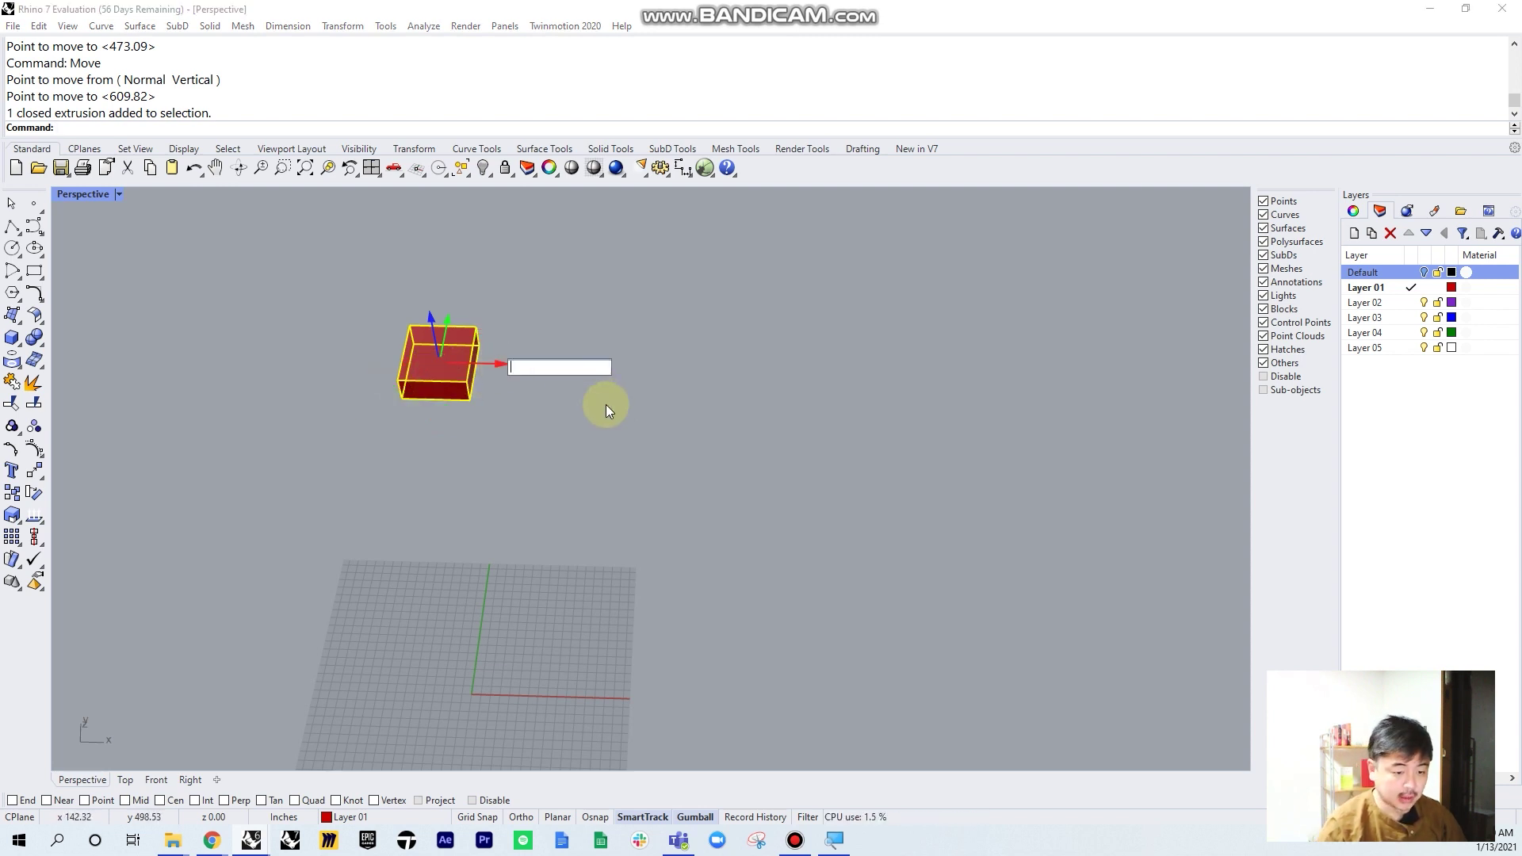
{"action": "type", "text": "10"}
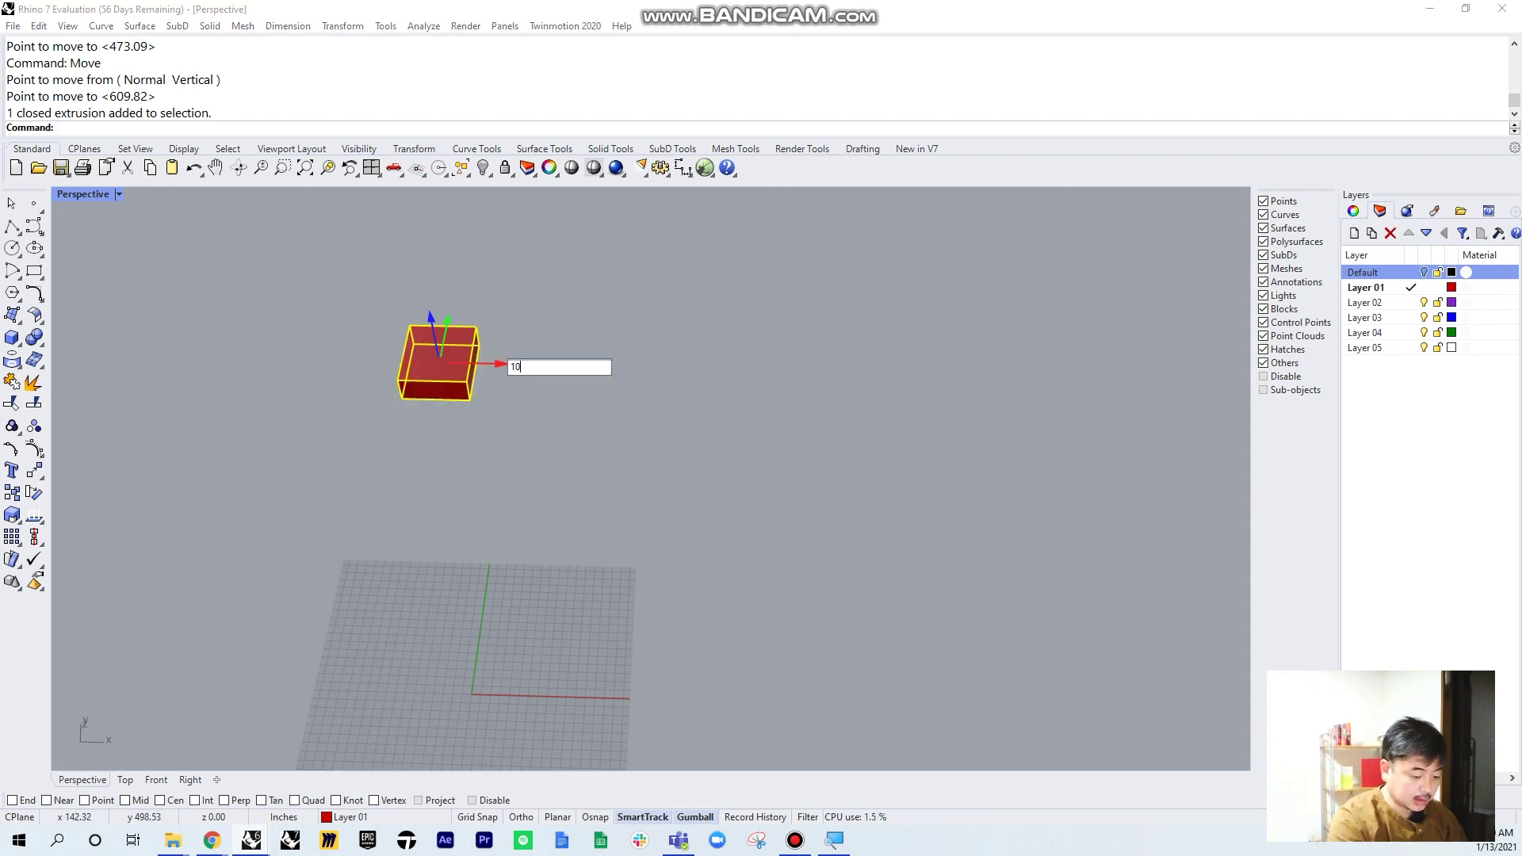
{"action": "type", "text": "."}
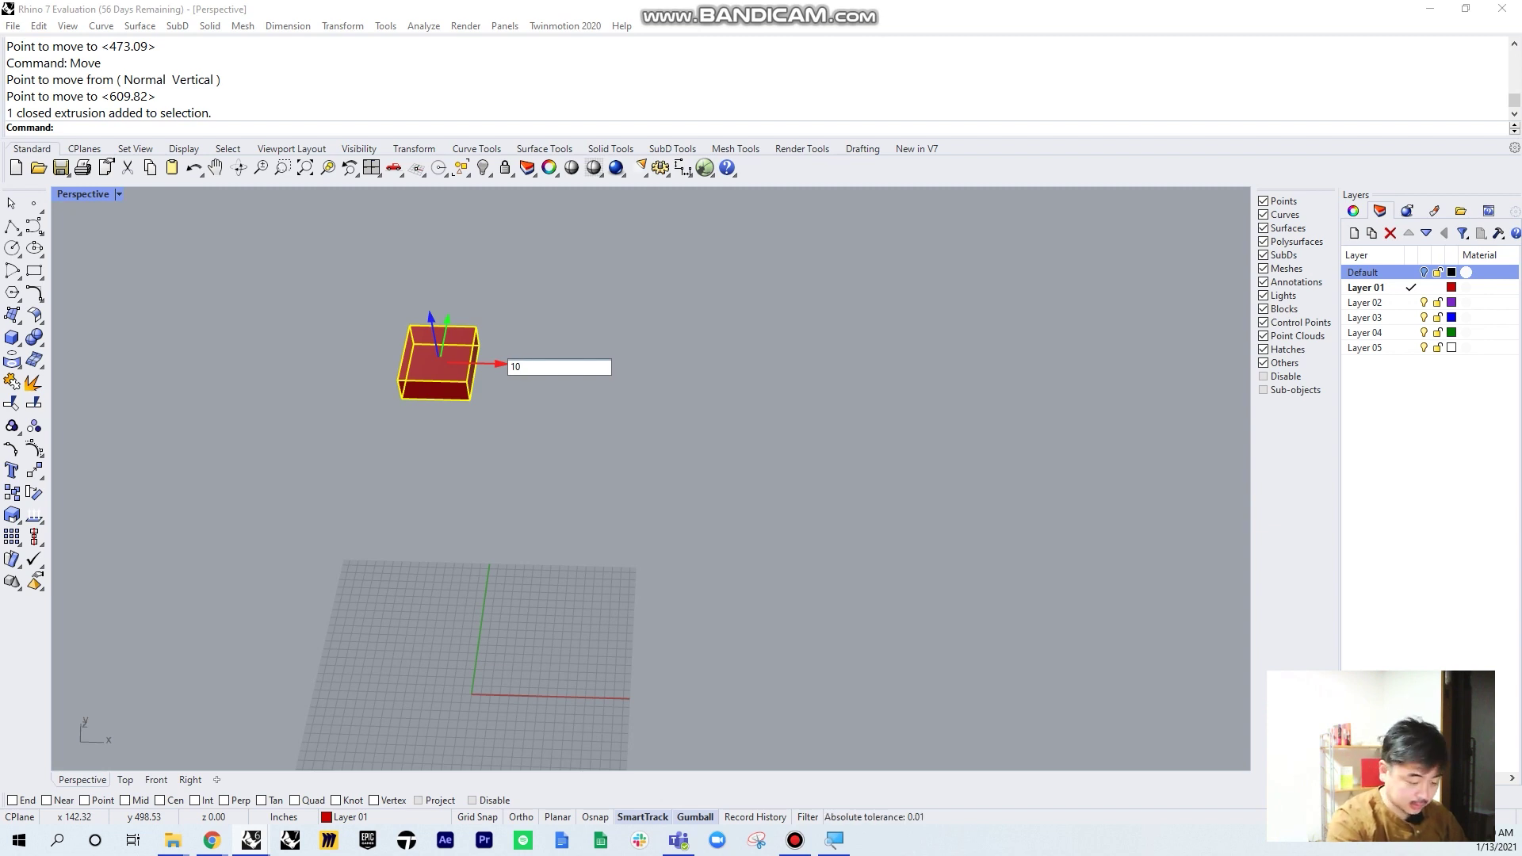
{"action": "key", "text": "Return"}
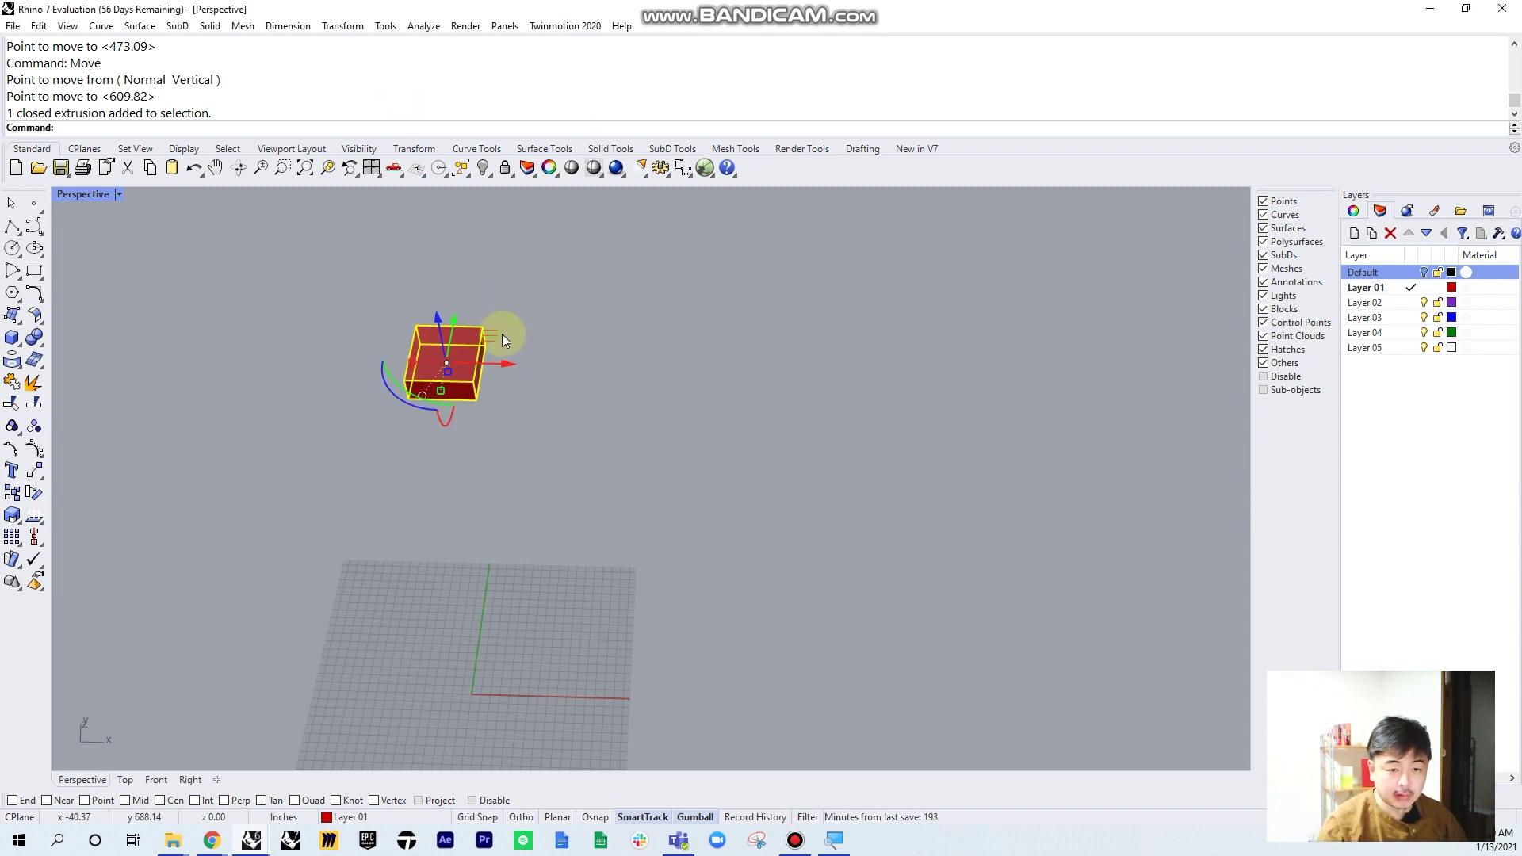
{"action": "left_click", "coordinate": [508, 361]}
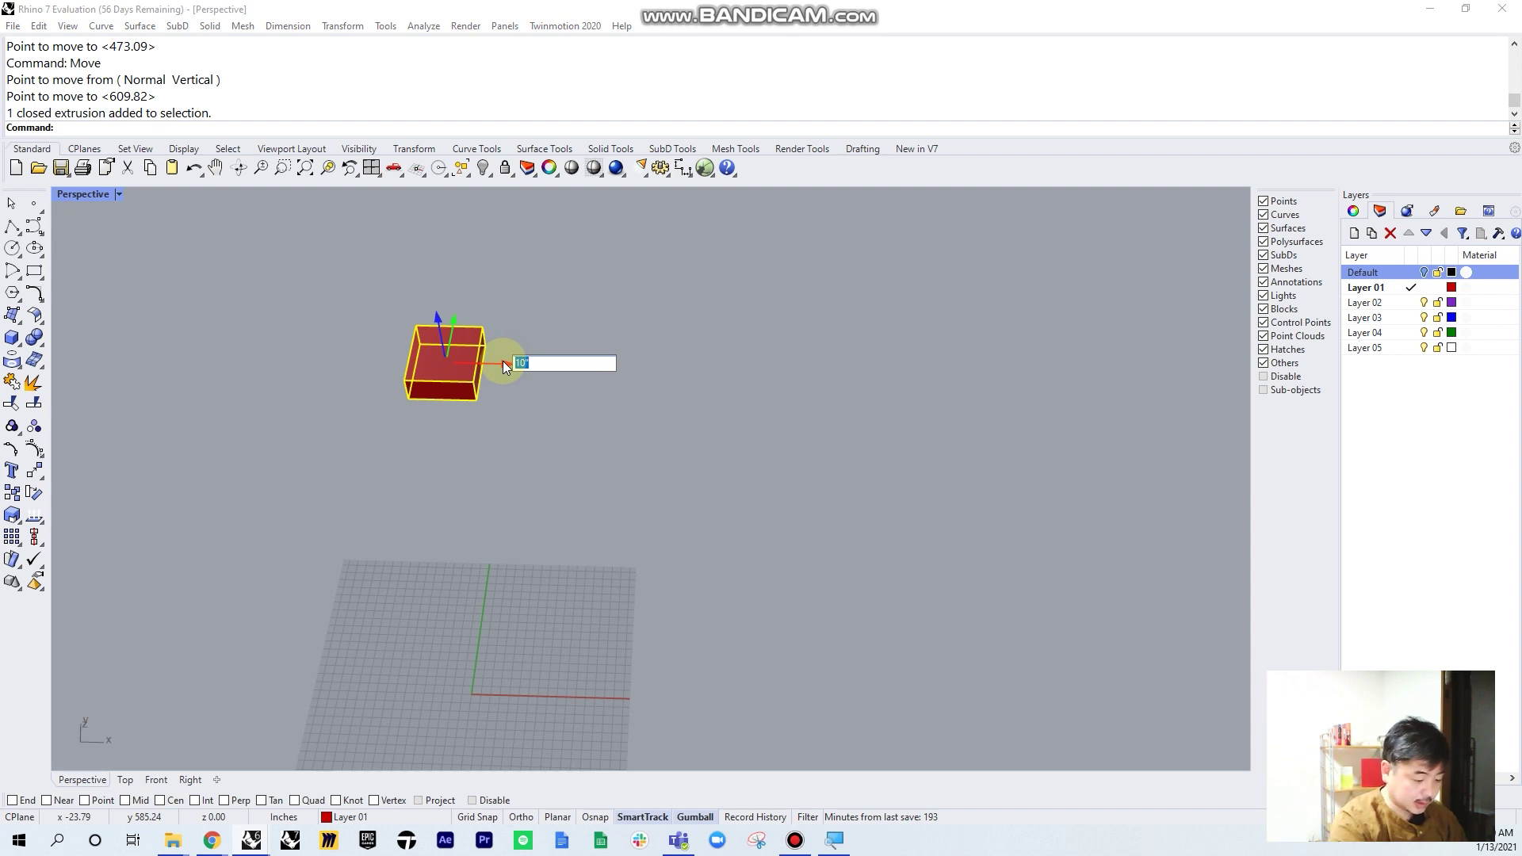
{"action": "type", "text": "10"}
{"action": "key", "text": "Return"}
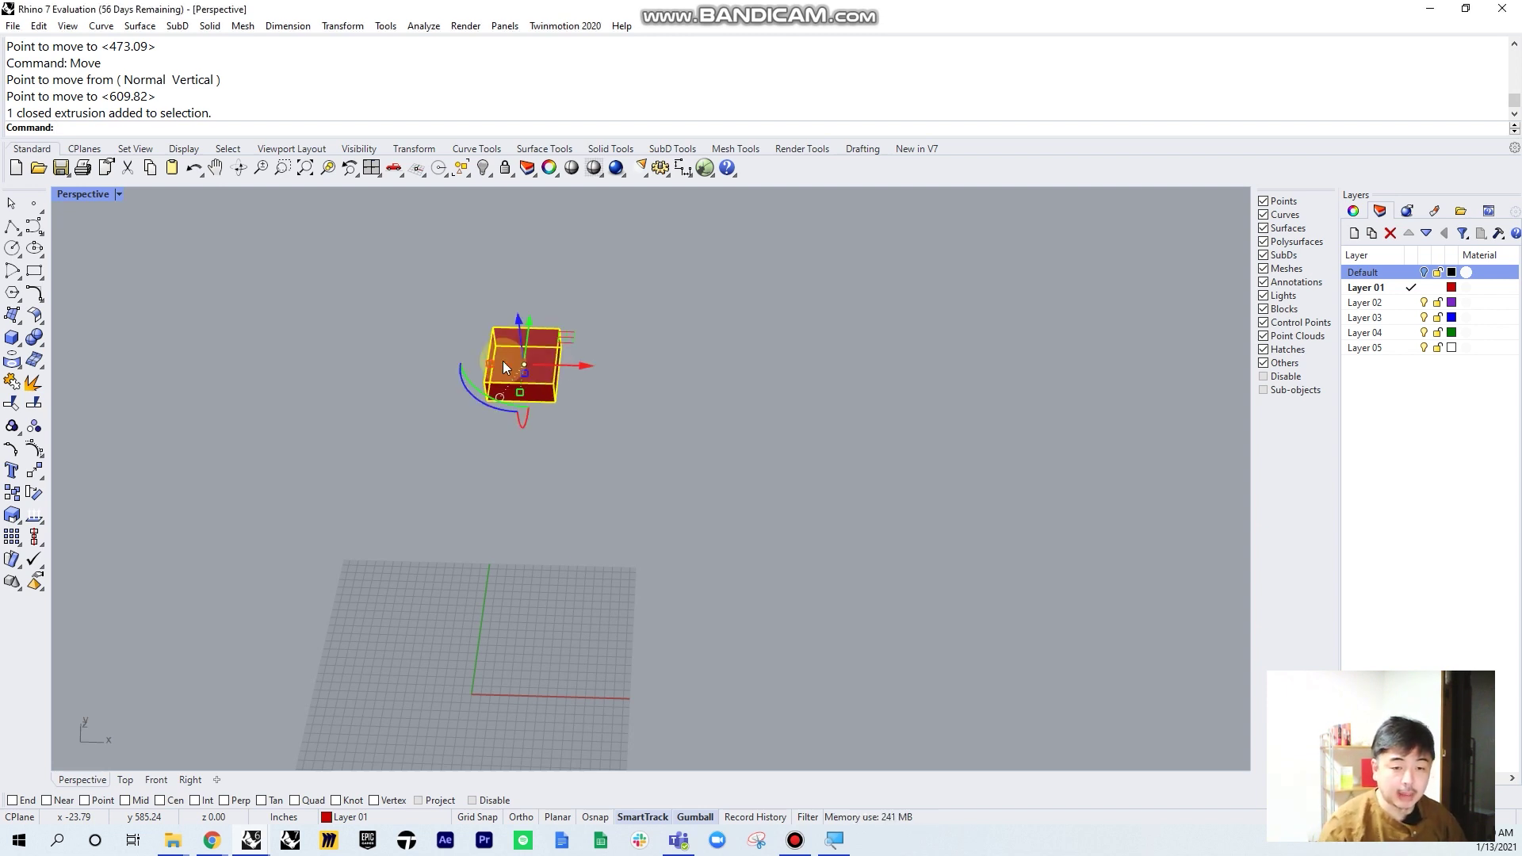
Drag the red box down to just above the grid origin
{"action": "left_click", "coordinate": [604, 317]}
{"action": "right_click_drag", "start_coordinate": [604, 317], "coordinate": [583, 363]}
{"action": "scroll", "coordinate": [635, 401], "scroll_direction": "up", "scroll_amount": 5}
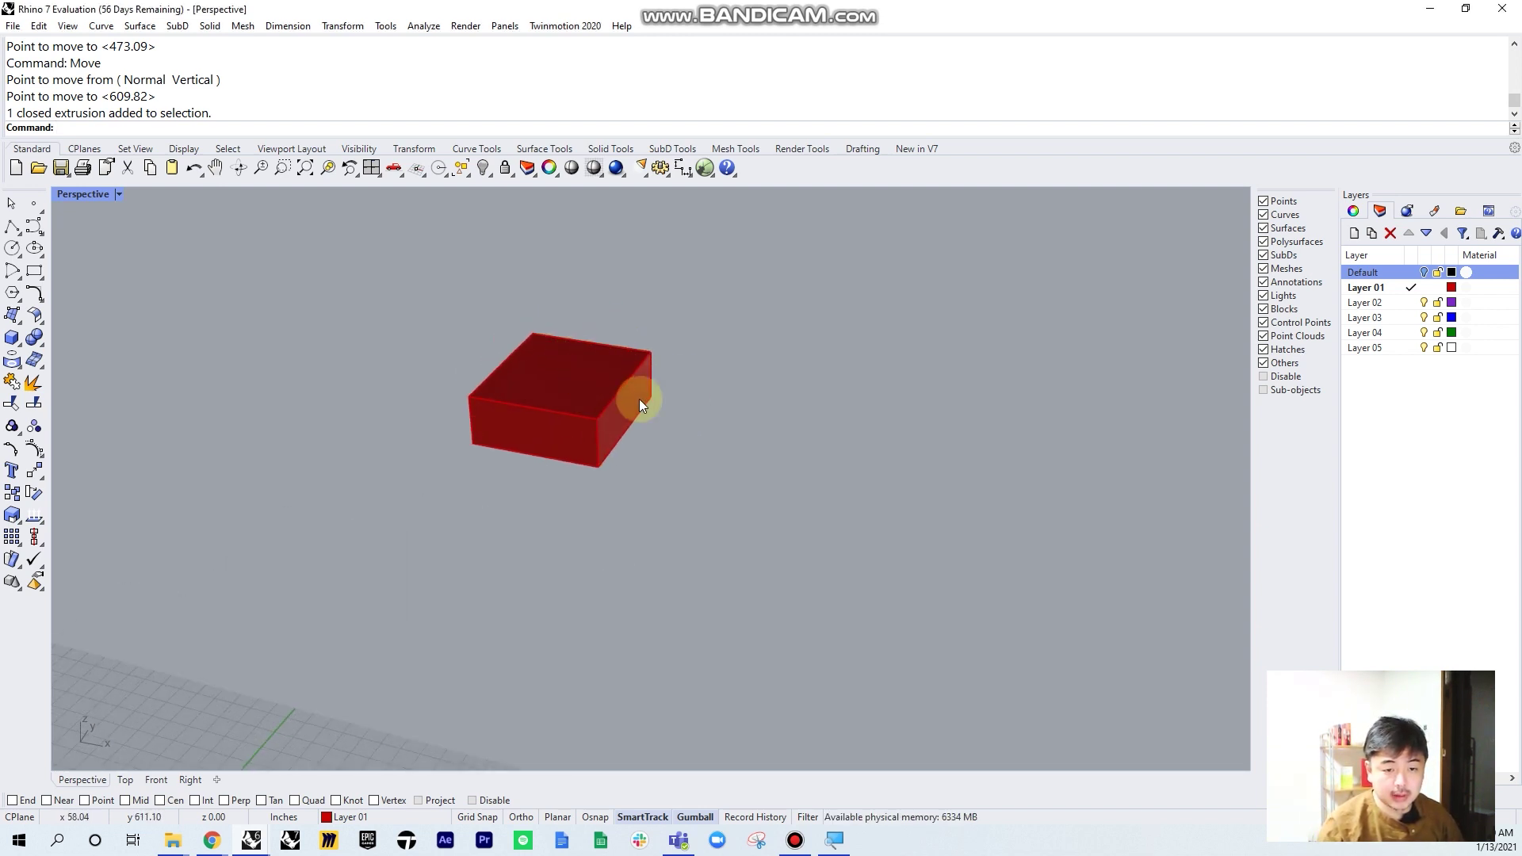
{"action": "scroll", "coordinate": [626, 397], "scroll_direction": "down", "scroll_amount": 3}
{"action": "right_click_drag", "start_coordinate": [645, 410], "coordinate": [659, 413]}
{"action": "left_click", "coordinate": [661, 410]}
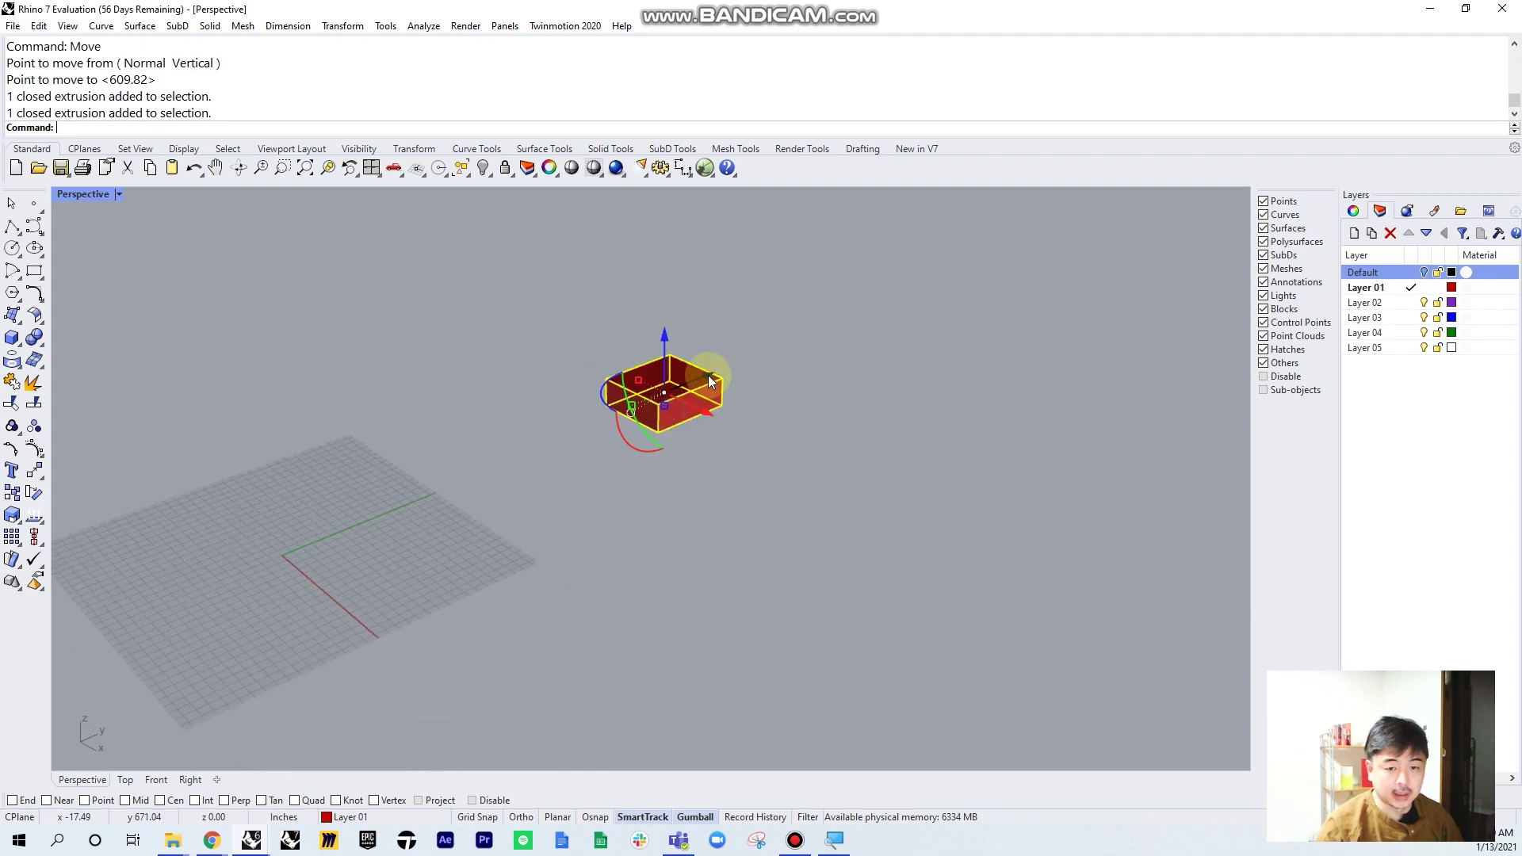
{"action": "left_click_drag", "start_coordinate": [702, 376], "coordinate": [490, 460]}
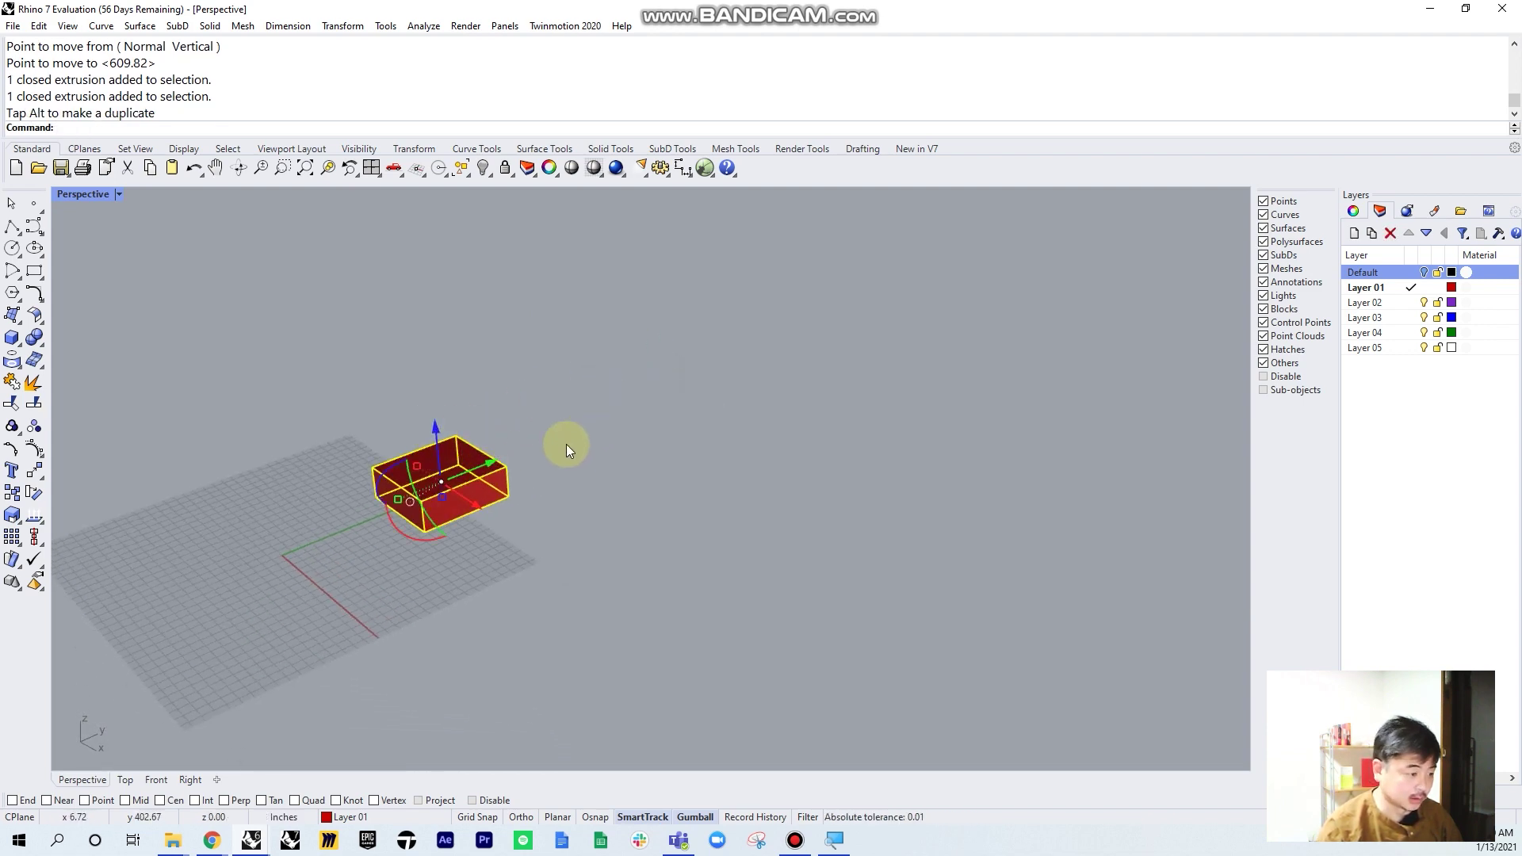
{"action": "left_click", "coordinate": [607, 441]}
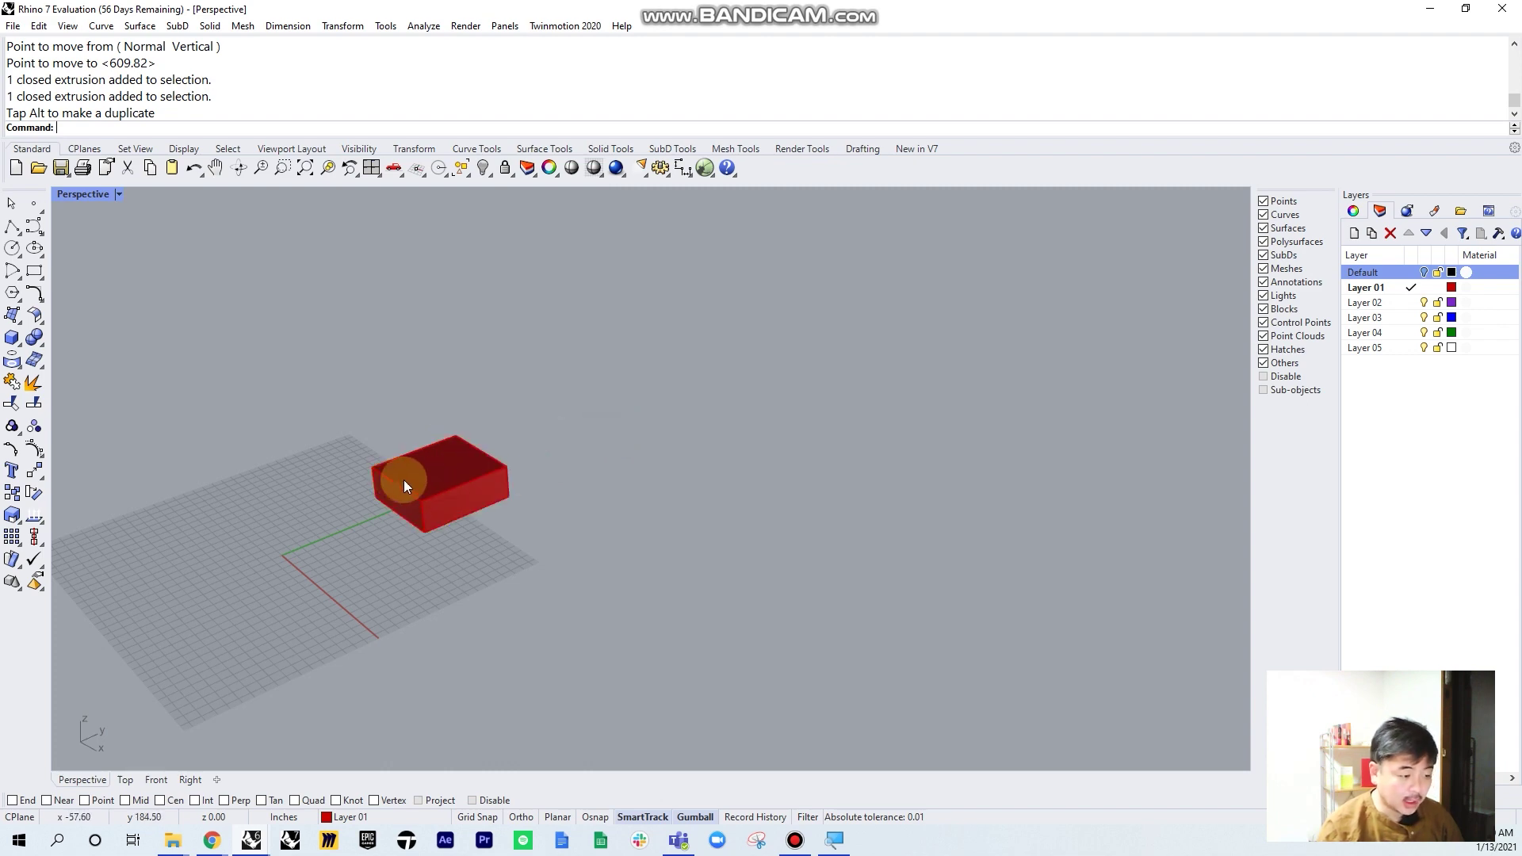
{"action": "right_click_drag", "start_coordinate": [419, 478], "coordinate": [454, 552]}
{"action": "left_click", "coordinate": [458, 544]}
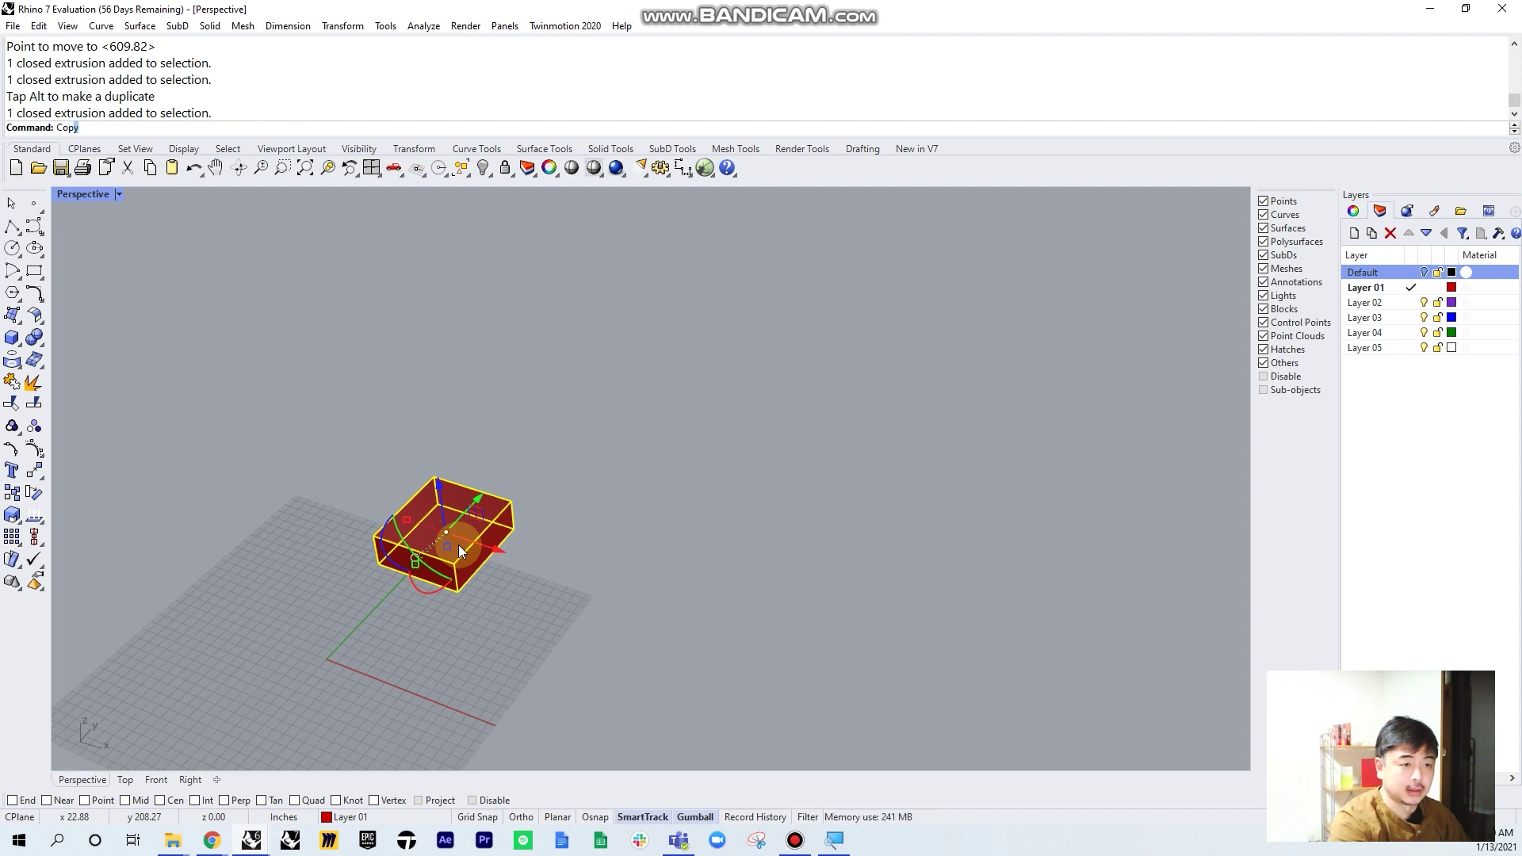
{"action": "type", "text": "Cop"}
{"action": "key", "text": "Return"}
{"action": "left_click", "coordinate": [432, 541]}
{"action": "left_click", "coordinate": [595, 541]}
{"action": "left_click", "coordinate": [811, 583]}
{"action": "left_click", "coordinate": [796, 455]}
{"action": "left_click", "coordinate": [586, 355]}
{"action": "left_click", "coordinate": [391, 373]}
{"action": "left_click", "coordinate": [214, 449]}
{"action": "left_click", "coordinate": [212, 562]}
{"action": "left_click", "coordinate": [870, 313]}
{"action": "right_click", "coordinate": [911, 360]}
{"action": "left_click", "coordinate": [960, 361]}
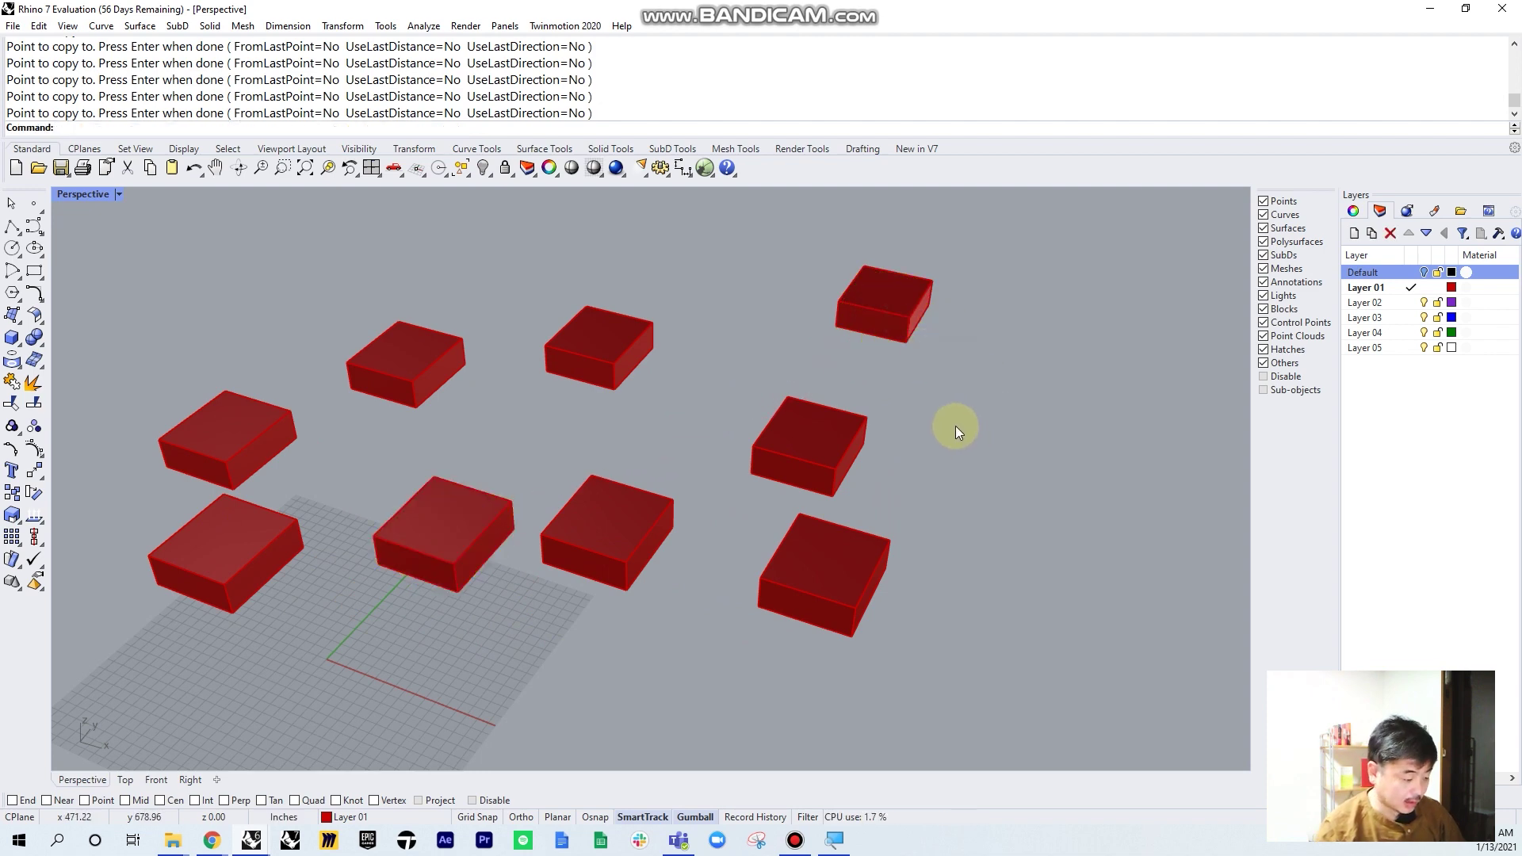
{"action": "key", "text": "ctrl+z"}
{"action": "right_click_drag", "start_coordinate": [702, 501], "coordinate": [527, 434]}
{"action": "scroll", "coordinate": [376, 446], "scroll_direction": "up", "scroll_amount": 3}
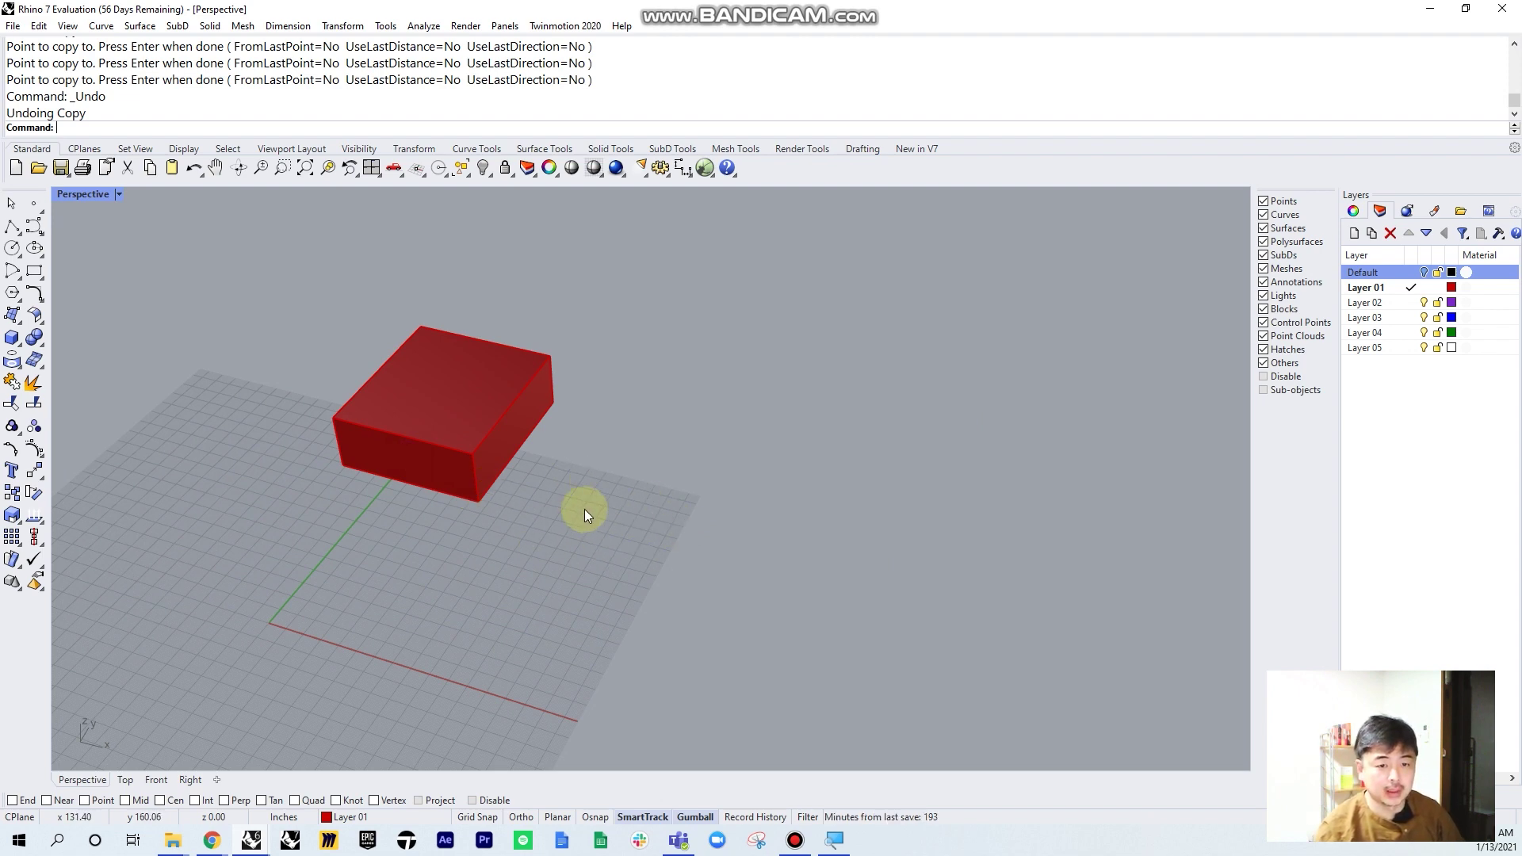
Start a polyline with End, Point, Mid, Int and Perp object snaps enabled
{"action": "left_click", "coordinate": [11, 228]}
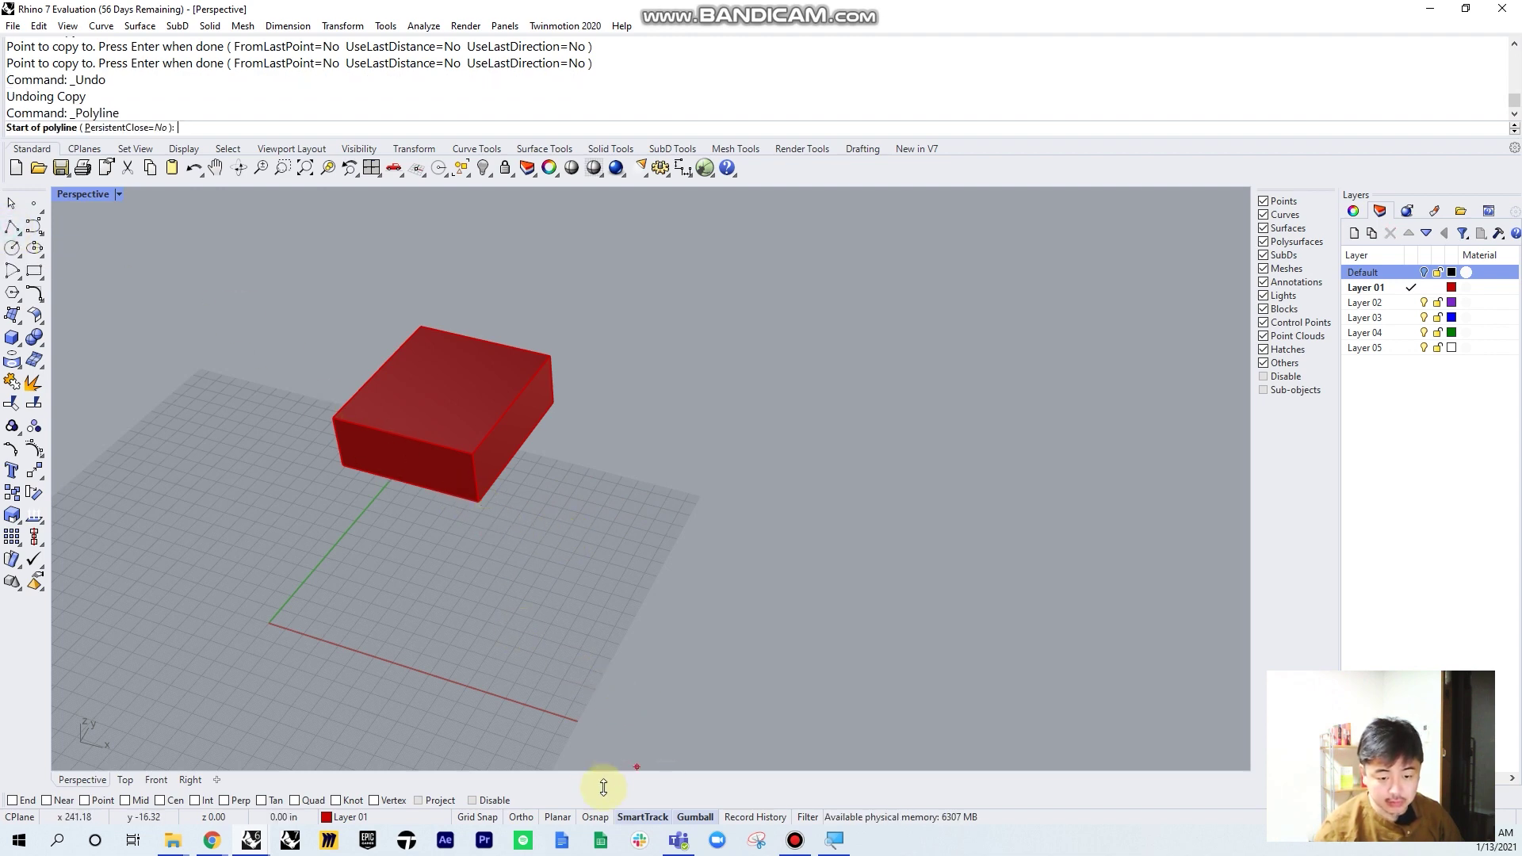
{"action": "left_click", "coordinate": [596, 819]}
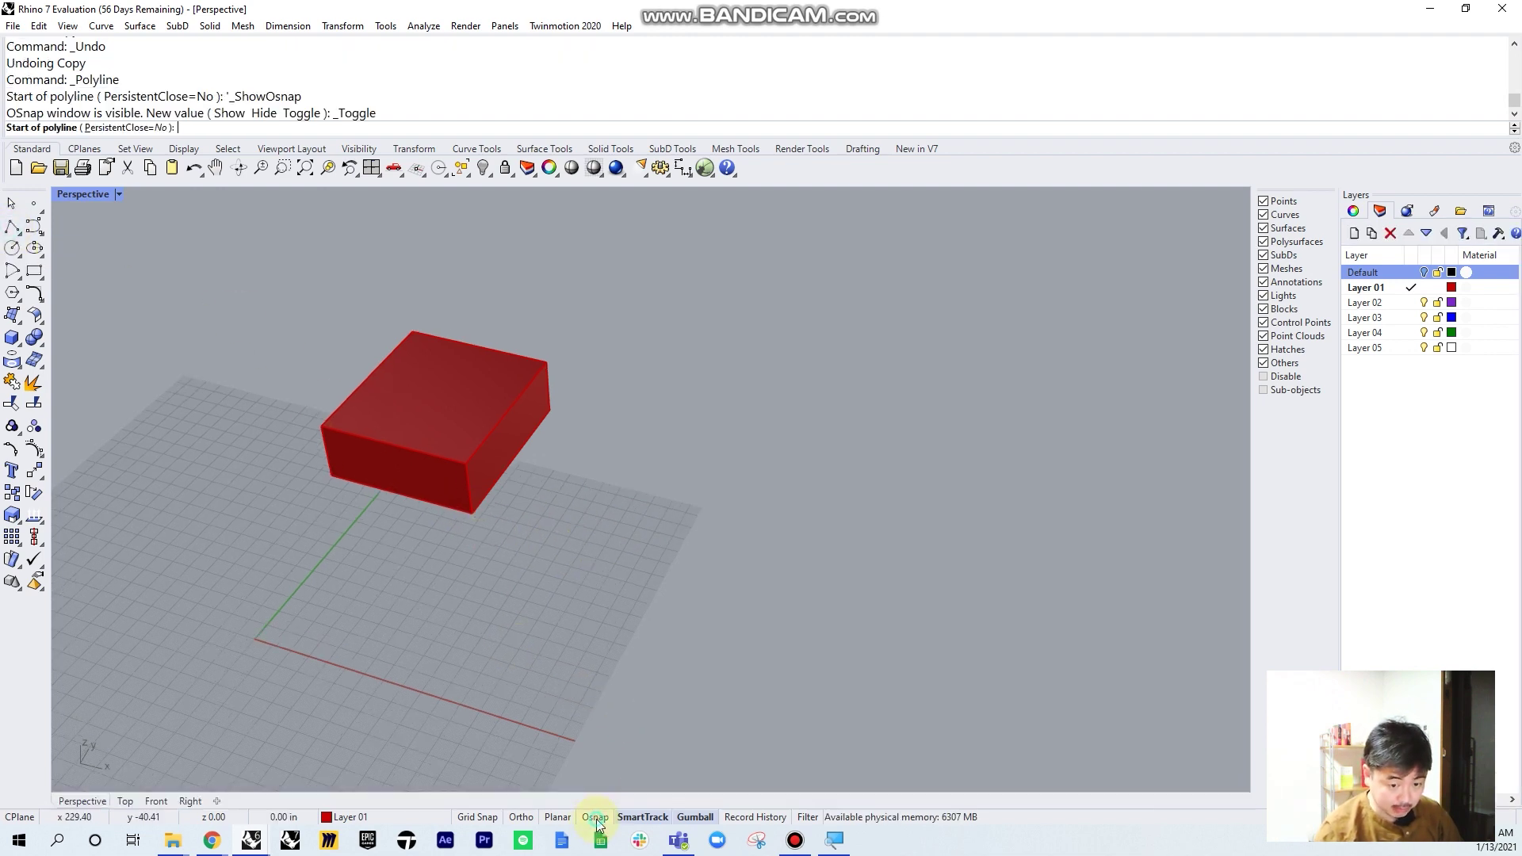
{"action": "left_click", "coordinate": [596, 817]}
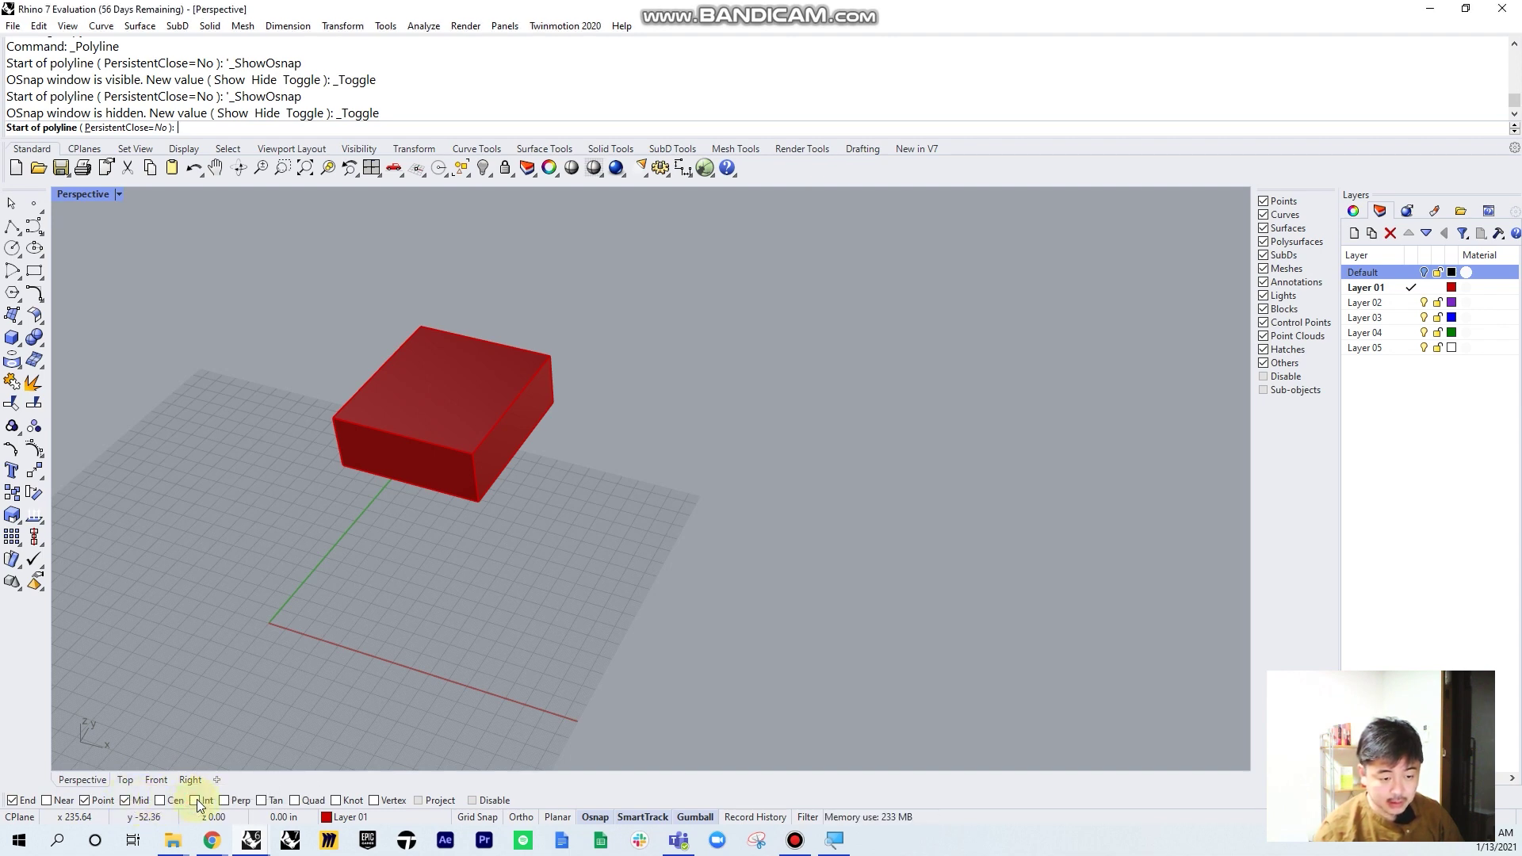
{"action": "left_click", "coordinate": [224, 801]}
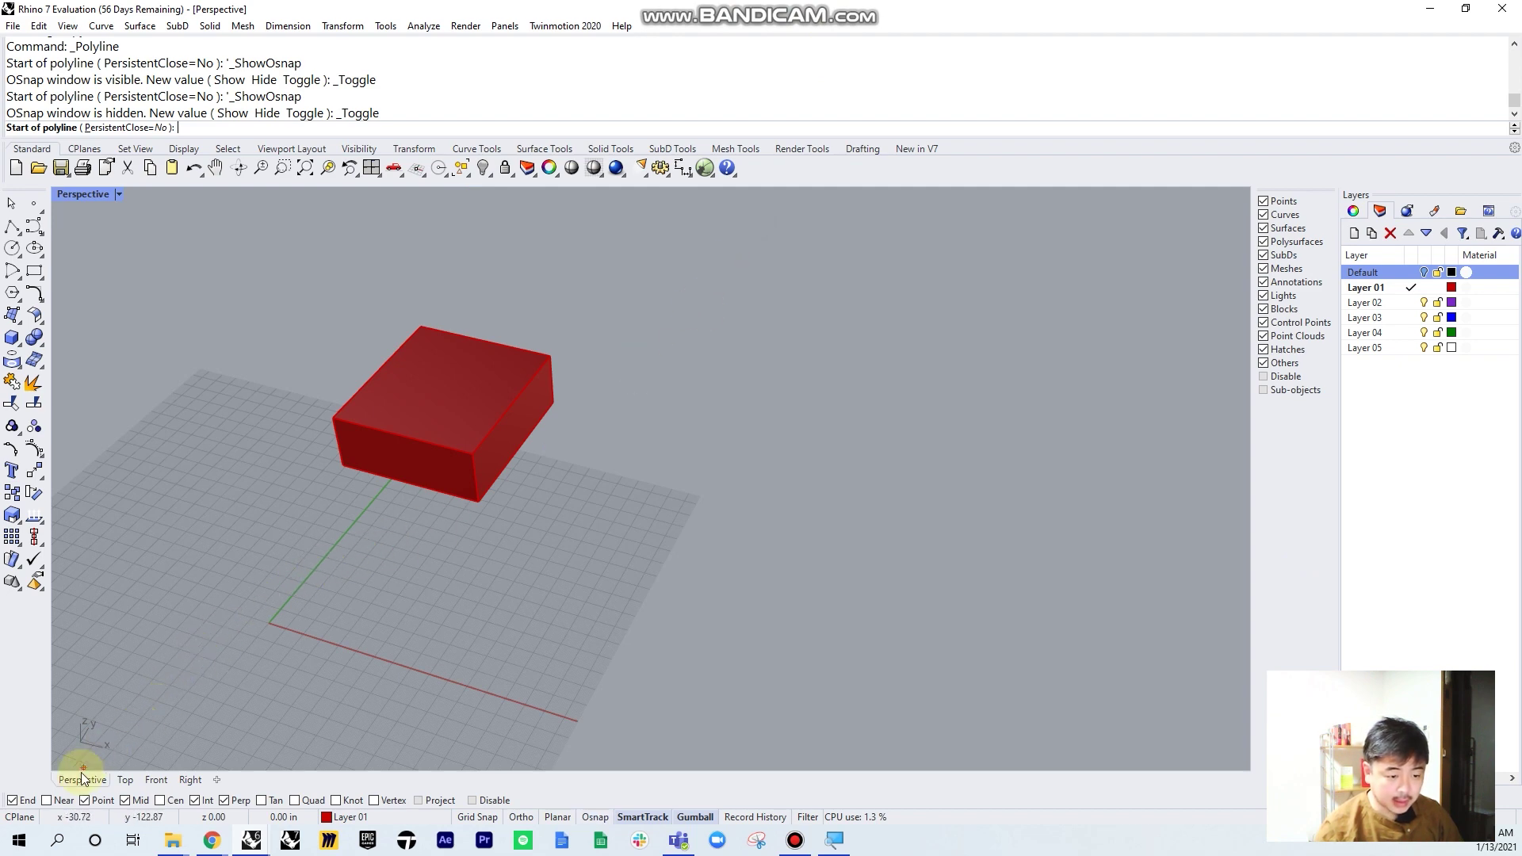
{"action": "key", "text": "ctrl"}
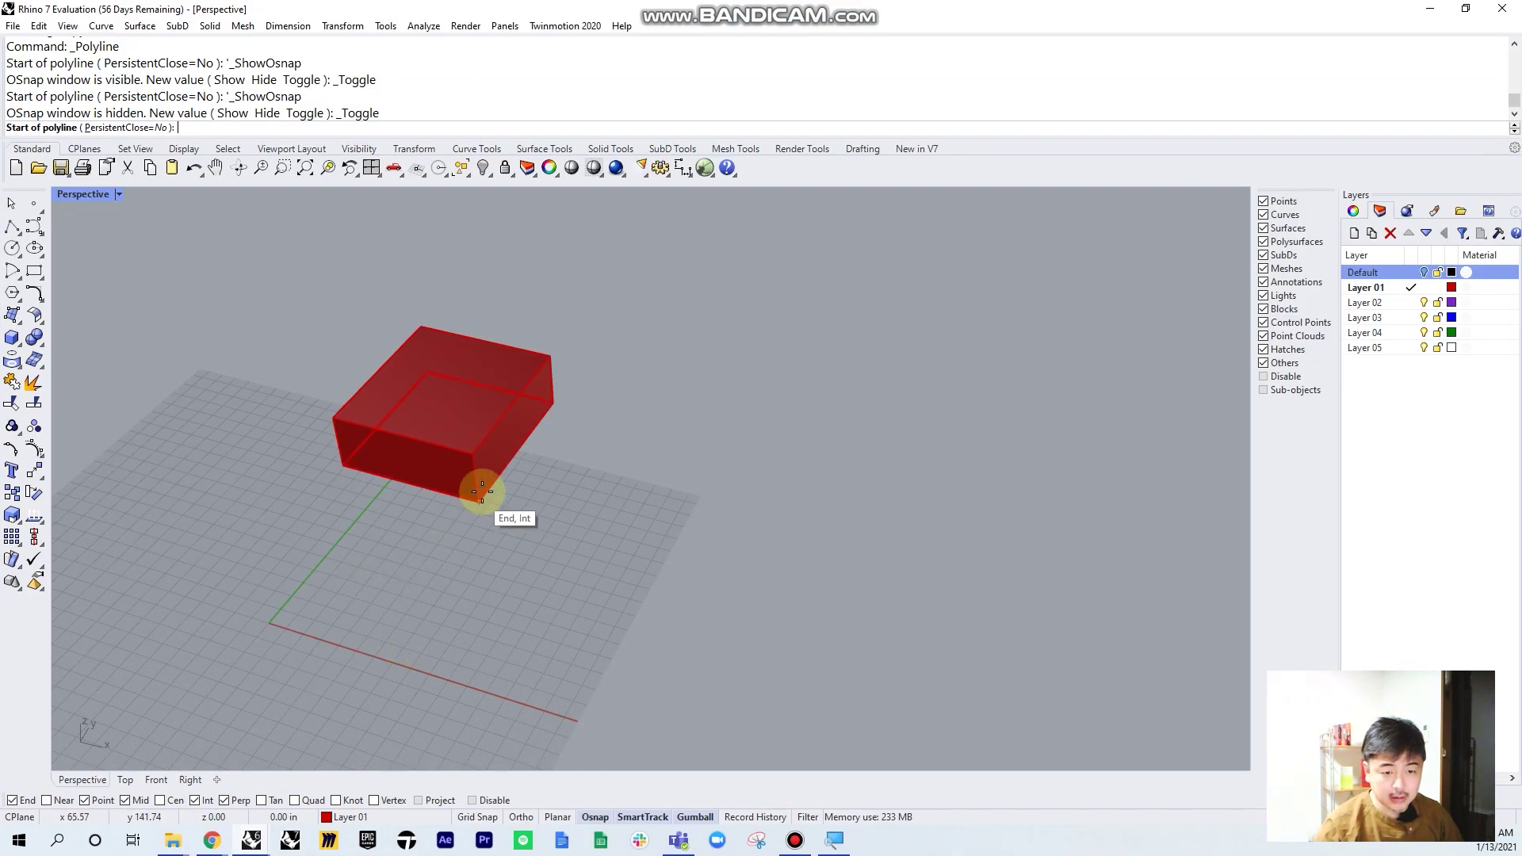
Draw a 5' line starting from the red box's bottom corner
{"action": "left_click", "coordinate": [479, 501]}
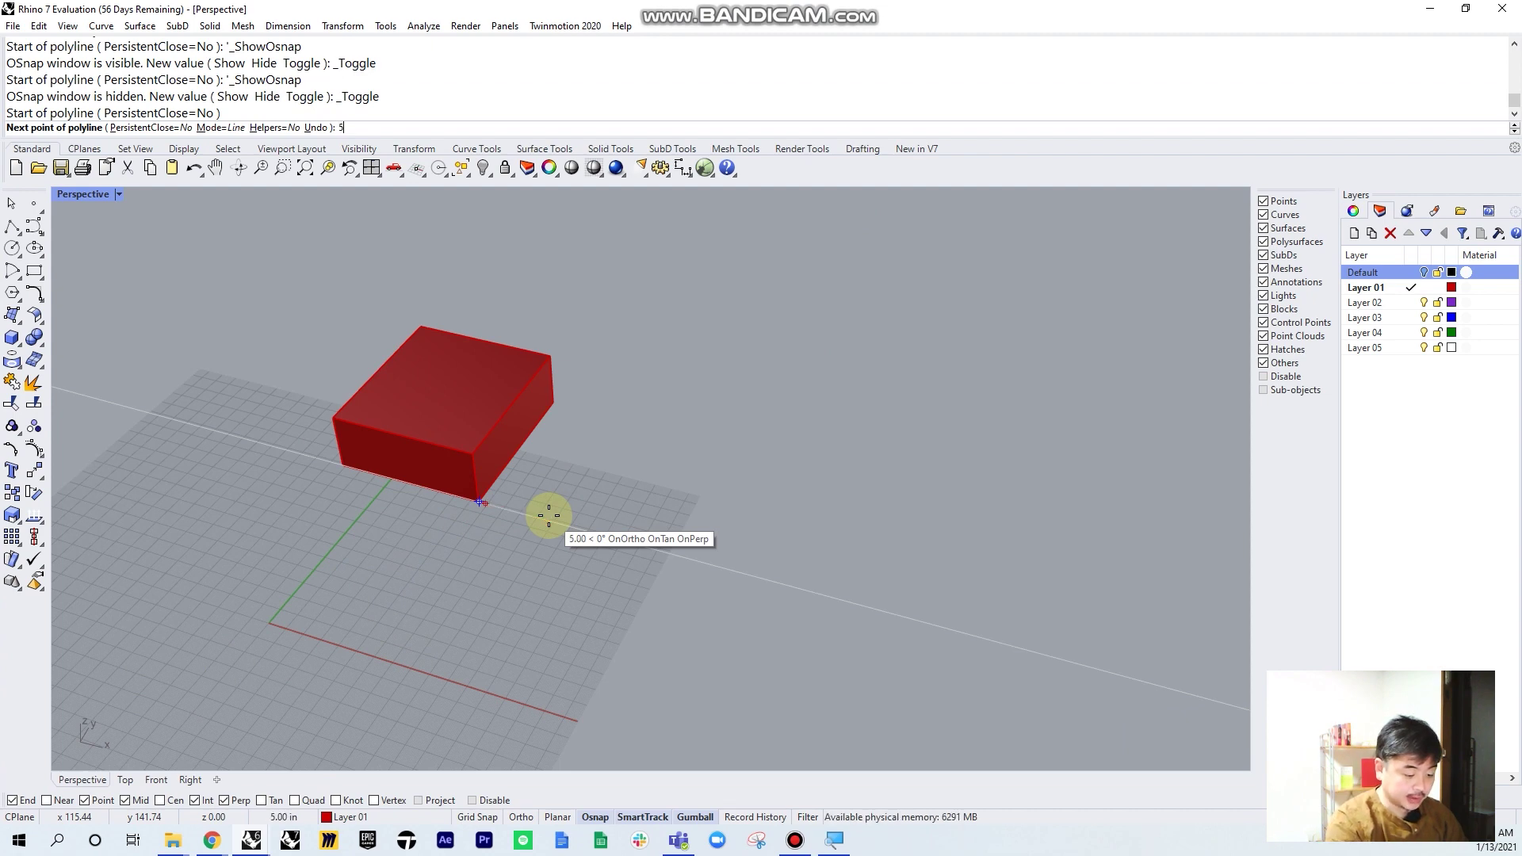
{"action": "type", "text": "5'"}
{"action": "key", "text": "Return"}
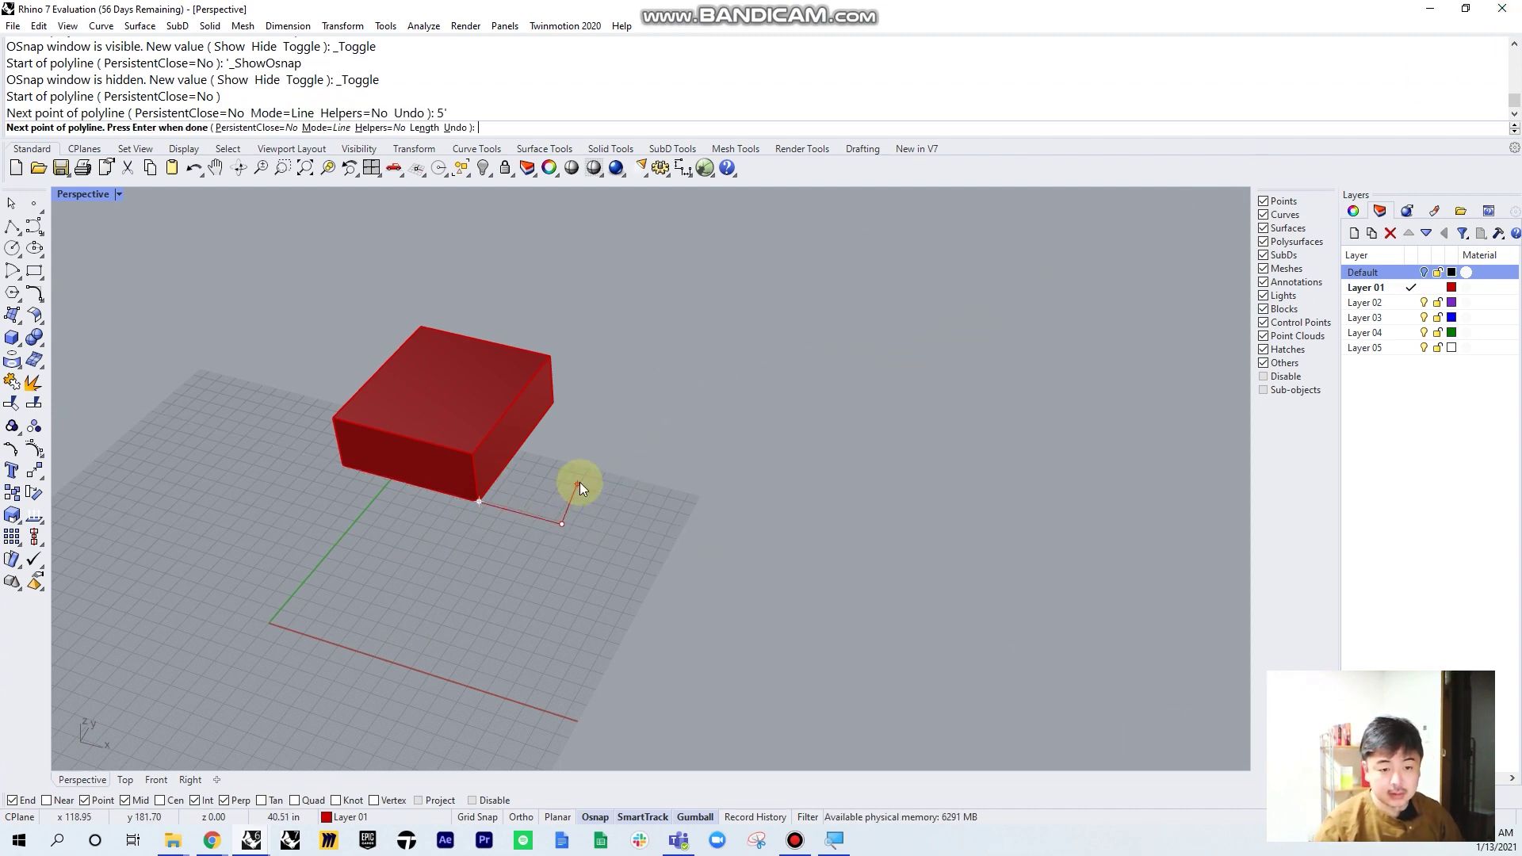
{"action": "key", "text": "Return"}
{"action": "right_click_drag", "start_coordinate": [581, 477], "coordinate": [581, 532]}
Copy the red box from its corner to the line's far end
{"action": "left_click", "coordinate": [478, 443]}
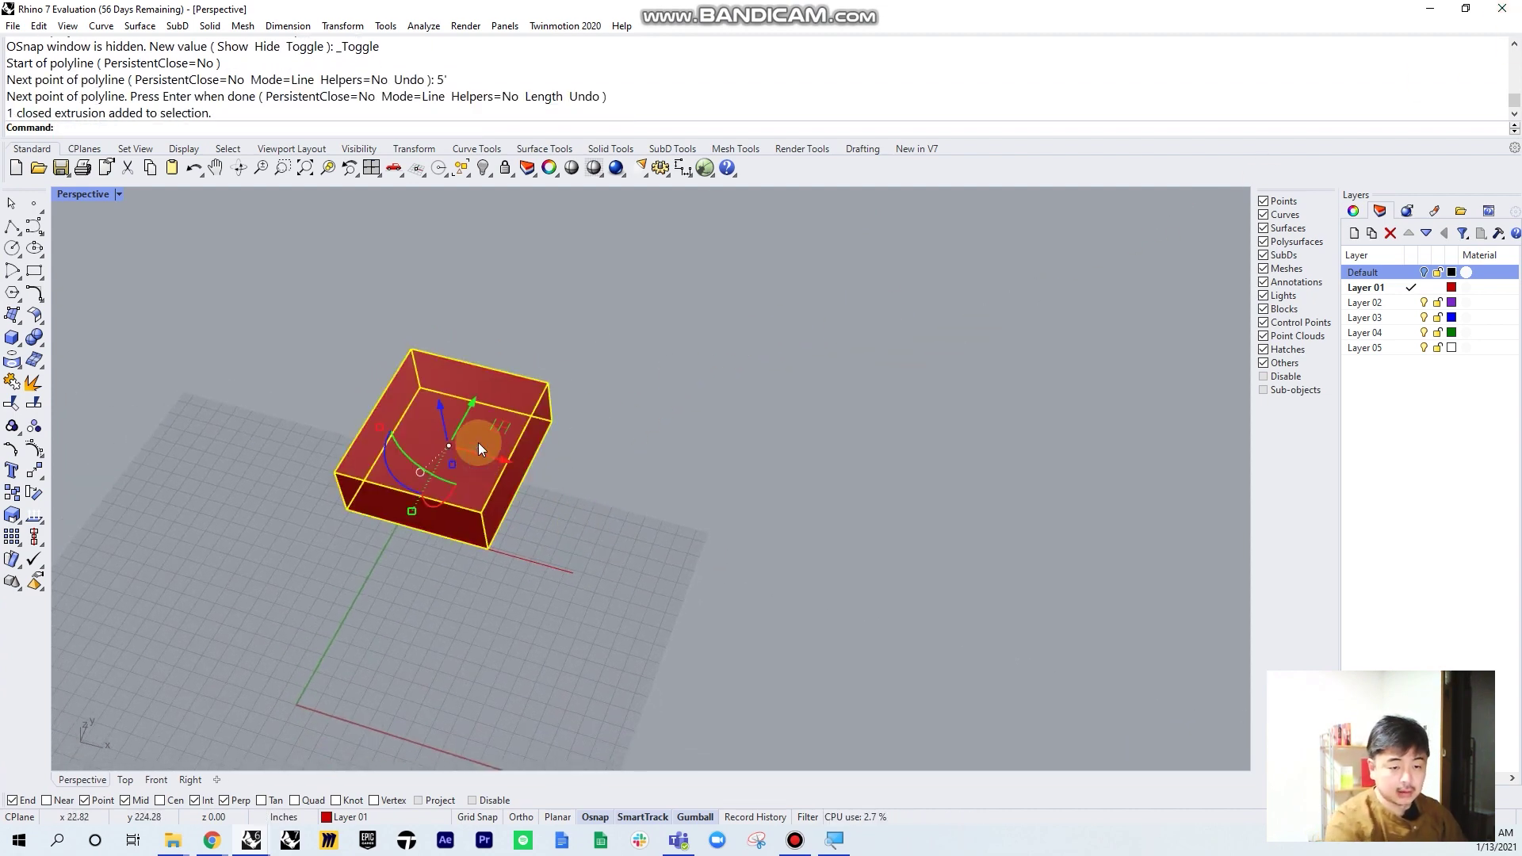
{"action": "type", "text": "Copy"}
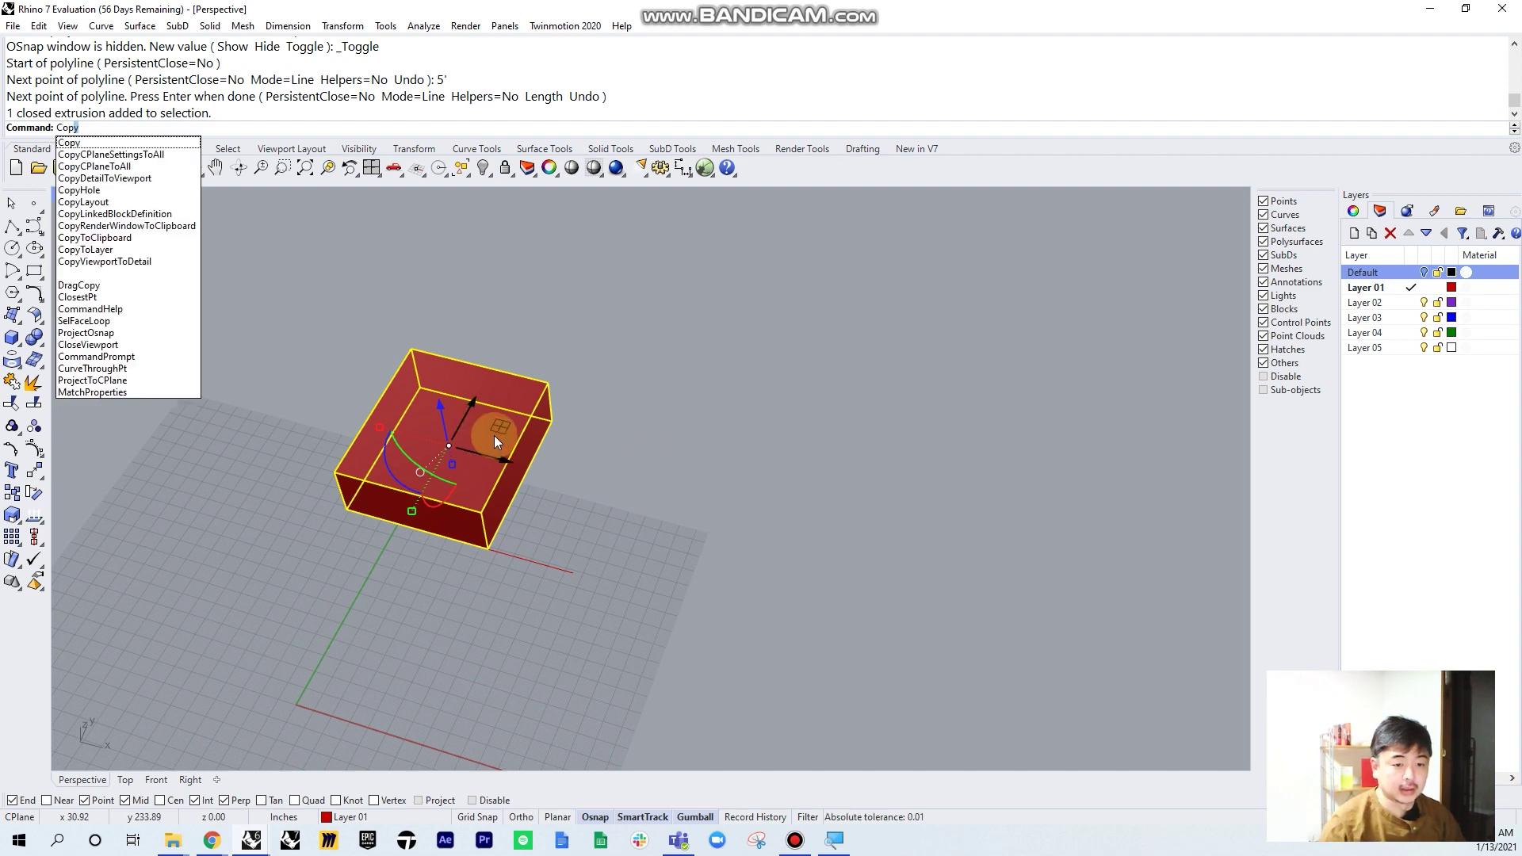
{"action": "key", "text": "Return"}
{"action": "left_click", "coordinate": [346, 509]}
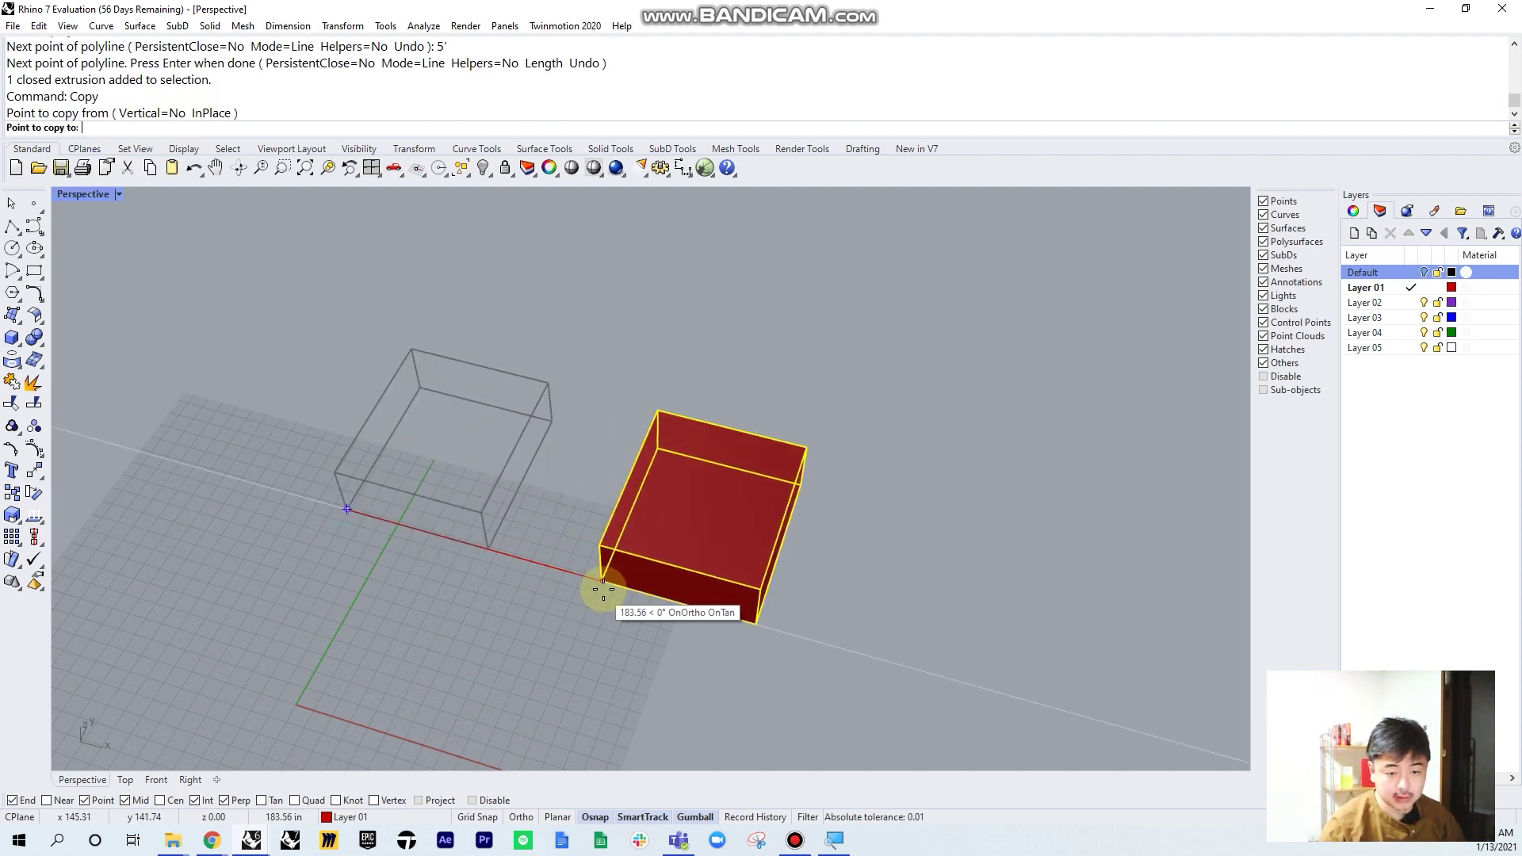
{"action": "left_click", "coordinate": [573, 569]}
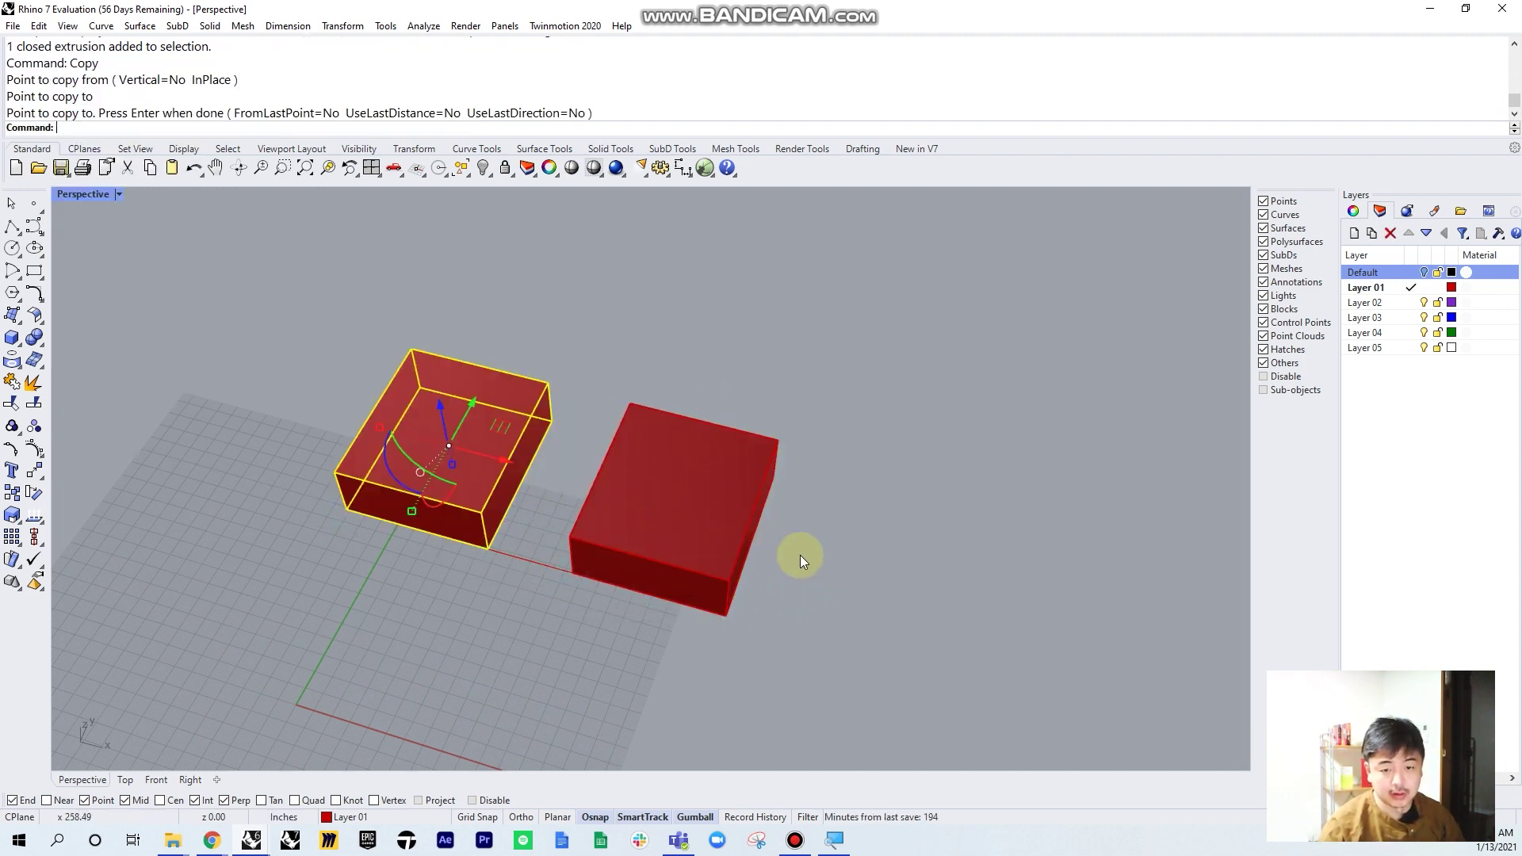
{"action": "key", "text": "Return"}
{"action": "right_click_drag", "start_coordinate": [809, 553], "coordinate": [466, 360]}
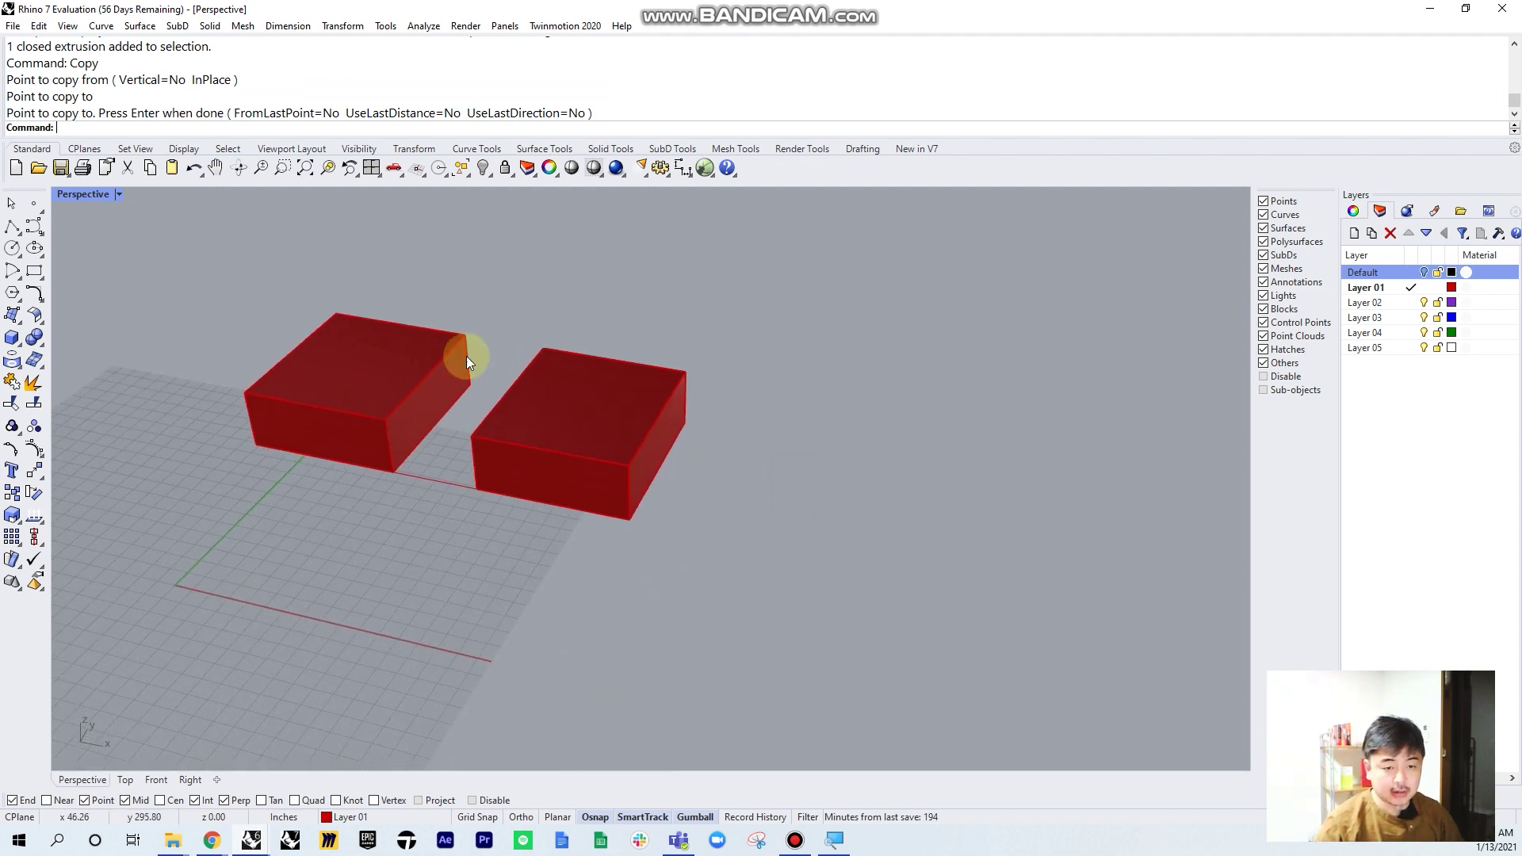
{"action": "left_click", "coordinate": [567, 407]}
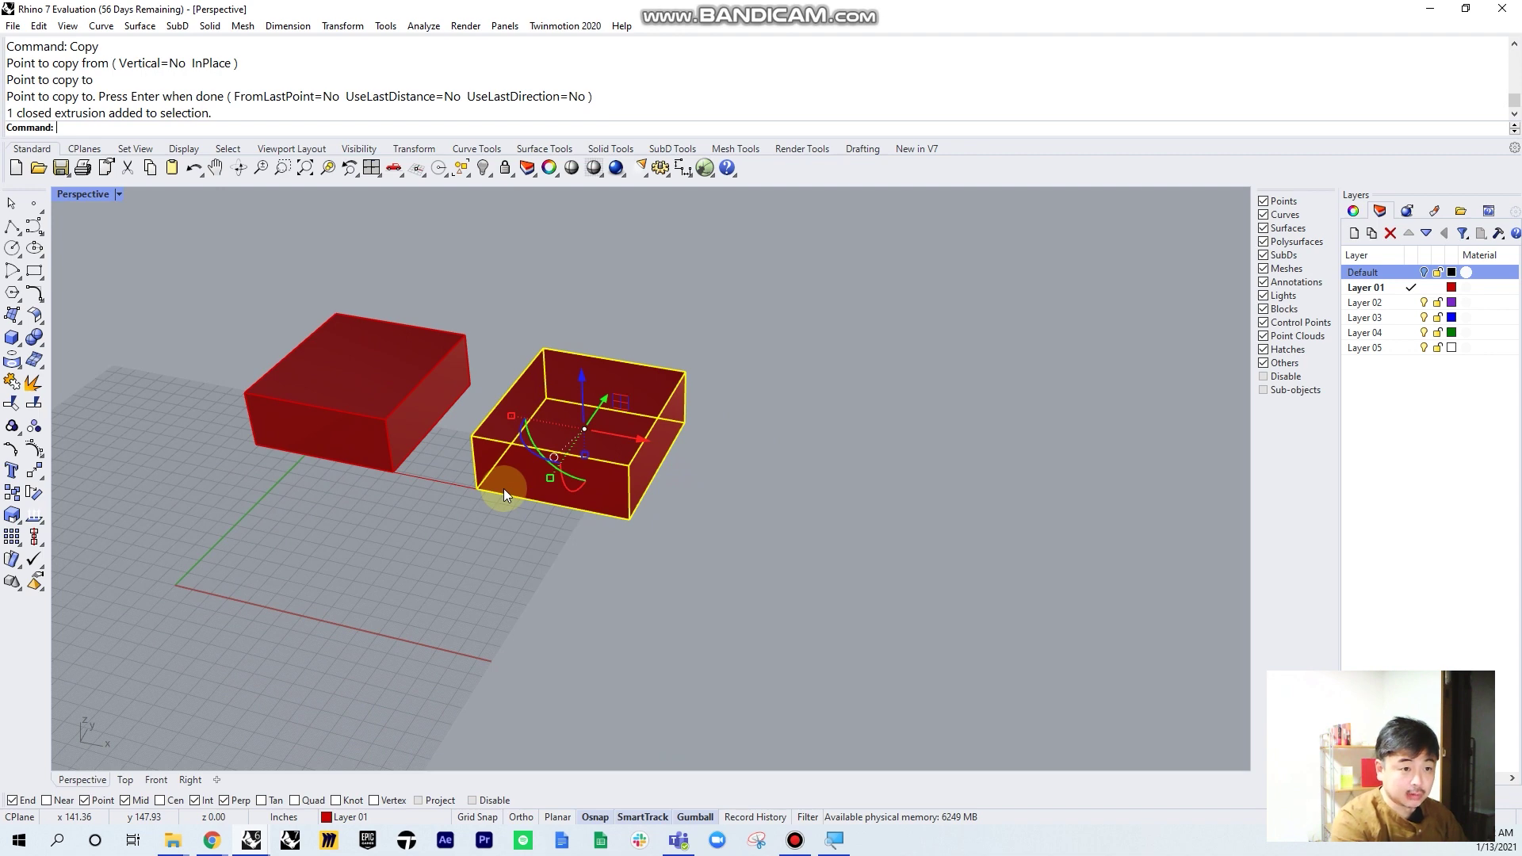
{"action": "key", "text": "Return"}
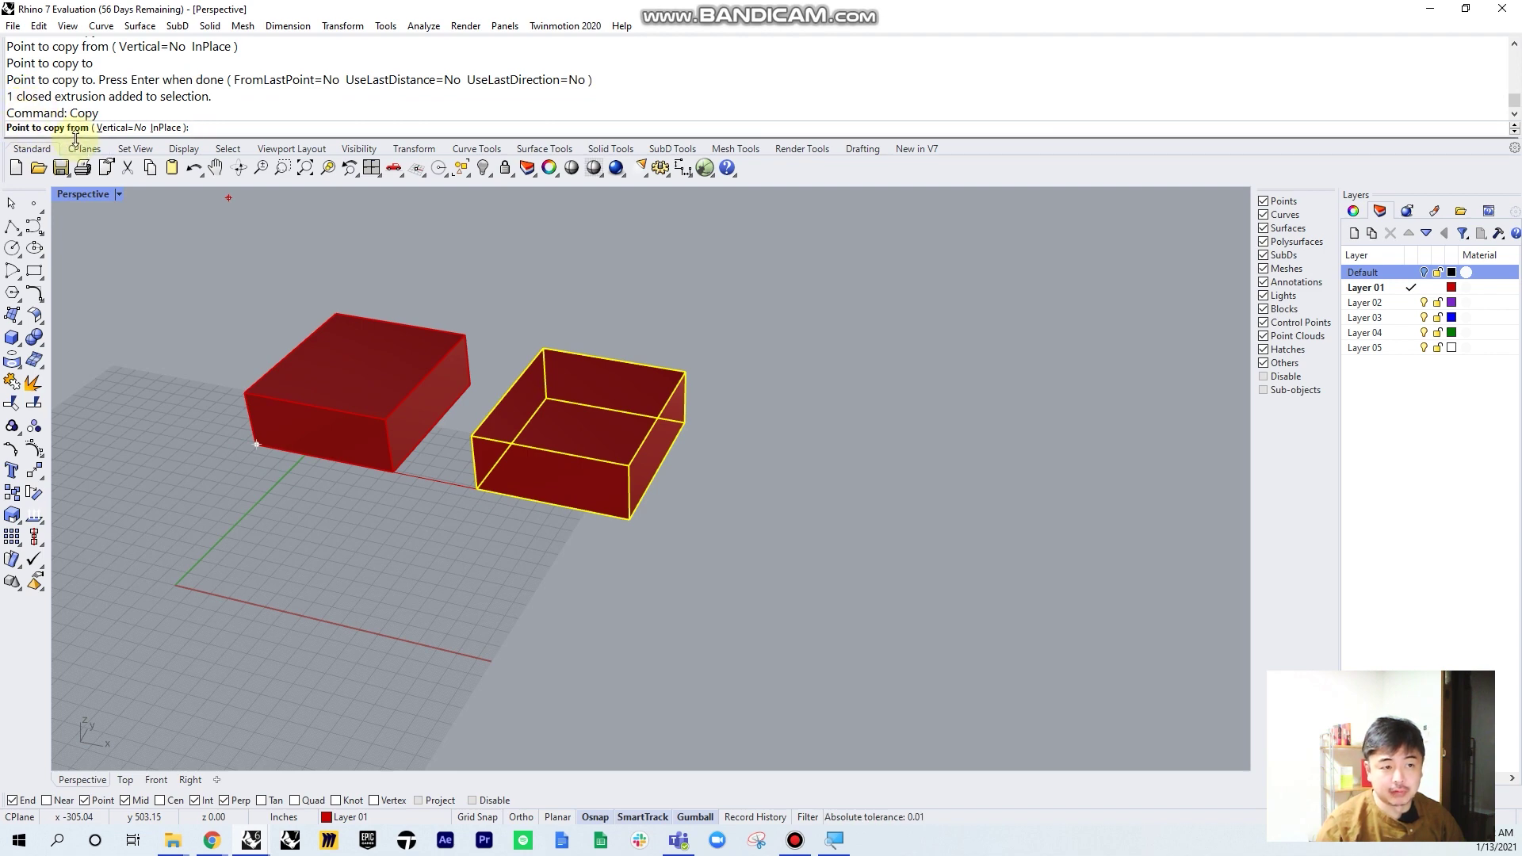
Place more box copies at snapped corners along the line to extend the row
{"action": "left_click", "coordinate": [246, 448]}
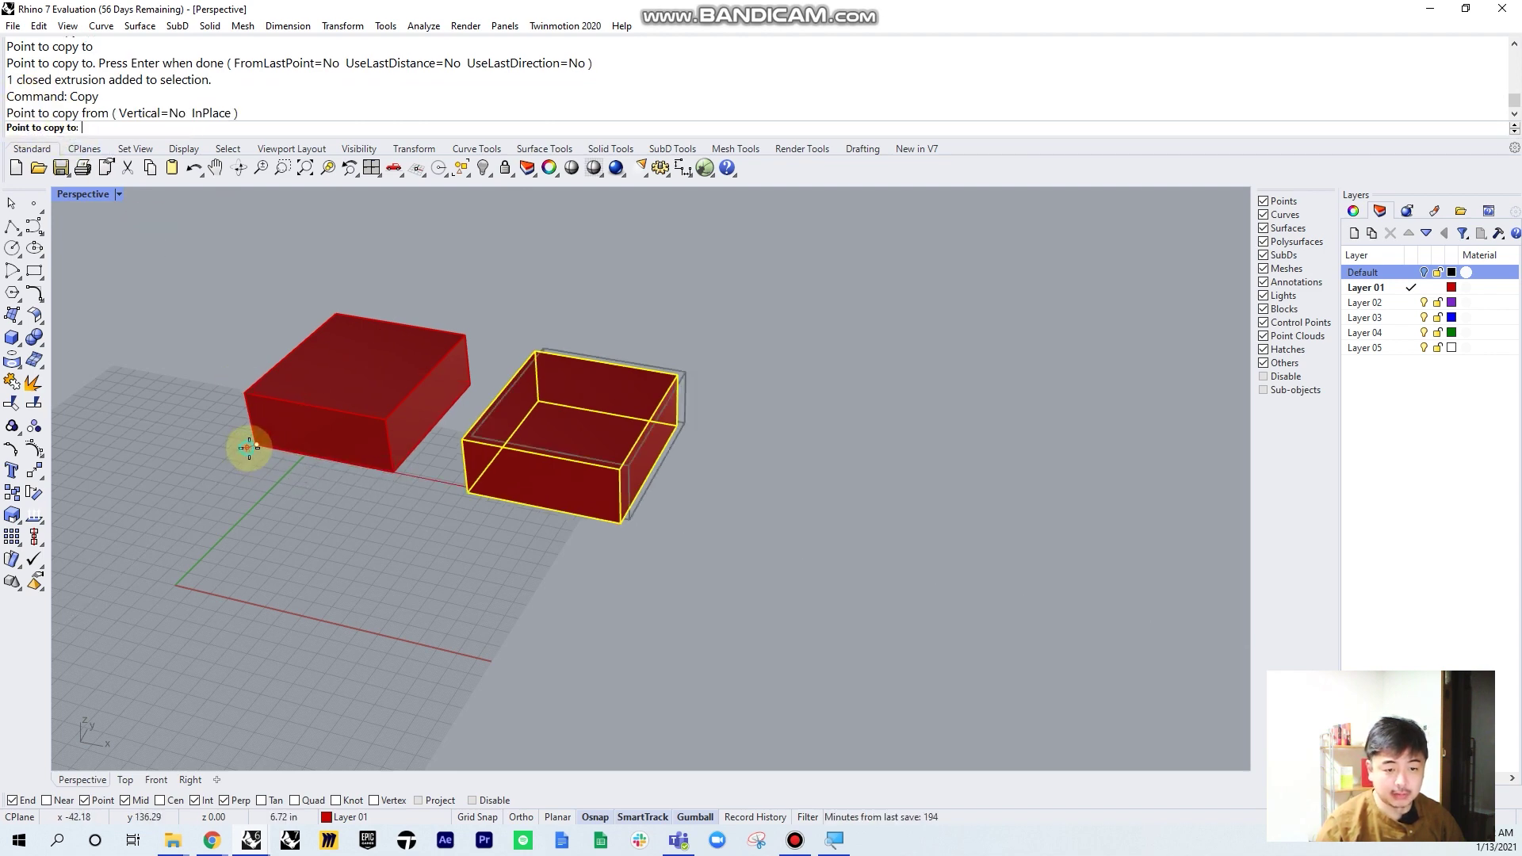
{"action": "left_click", "coordinate": [474, 484]}
{"action": "scroll", "coordinate": [630, 507], "scroll_direction": "down", "scroll_amount": 3}
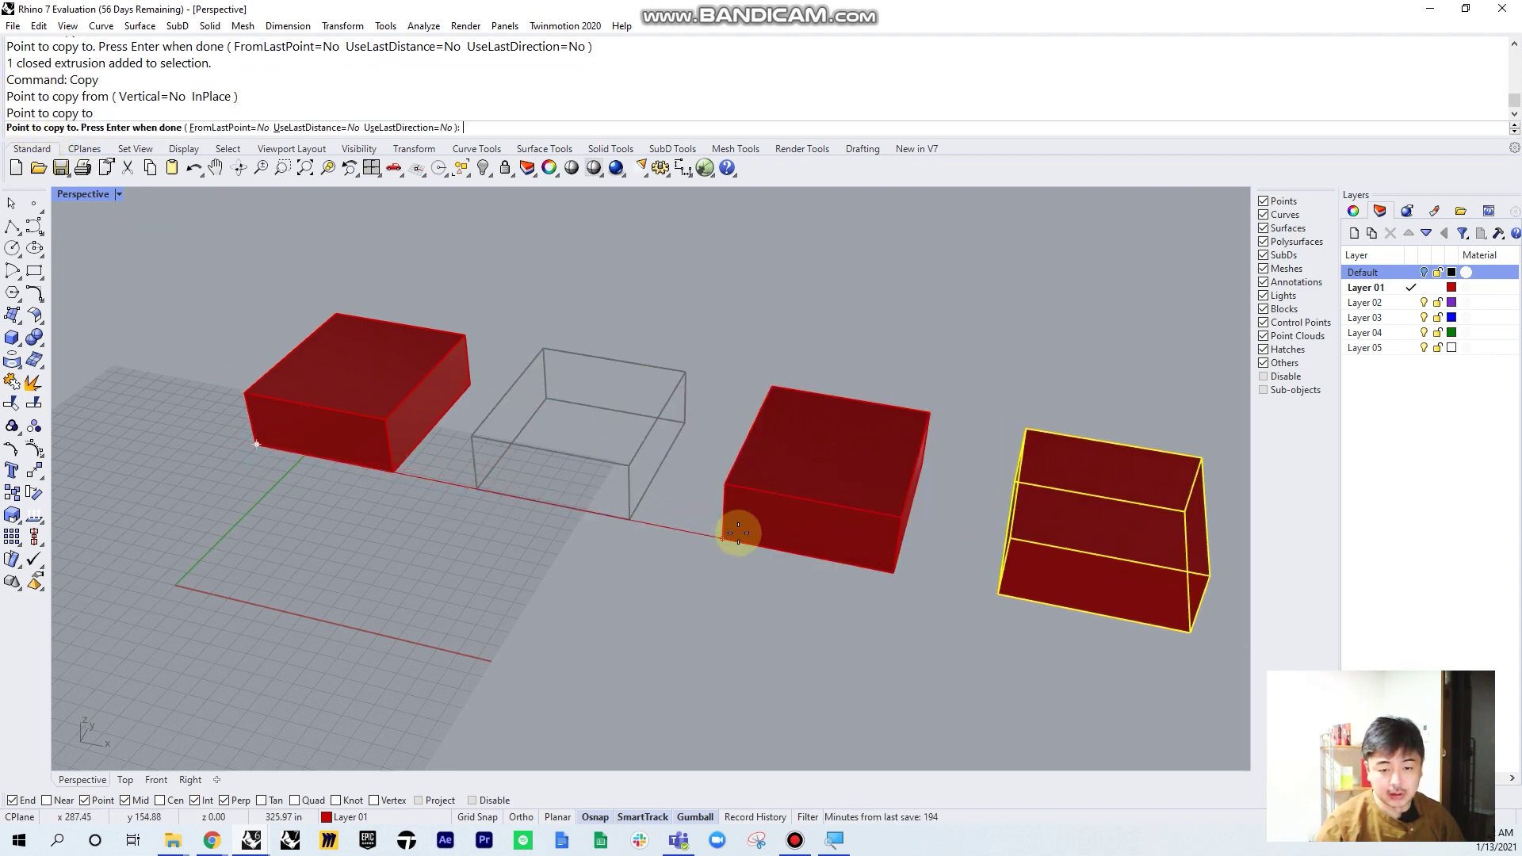
{"action": "left_click", "coordinate": [757, 528]}
{"action": "scroll", "coordinate": [775, 526], "scroll_direction": "down", "scroll_amount": 3}
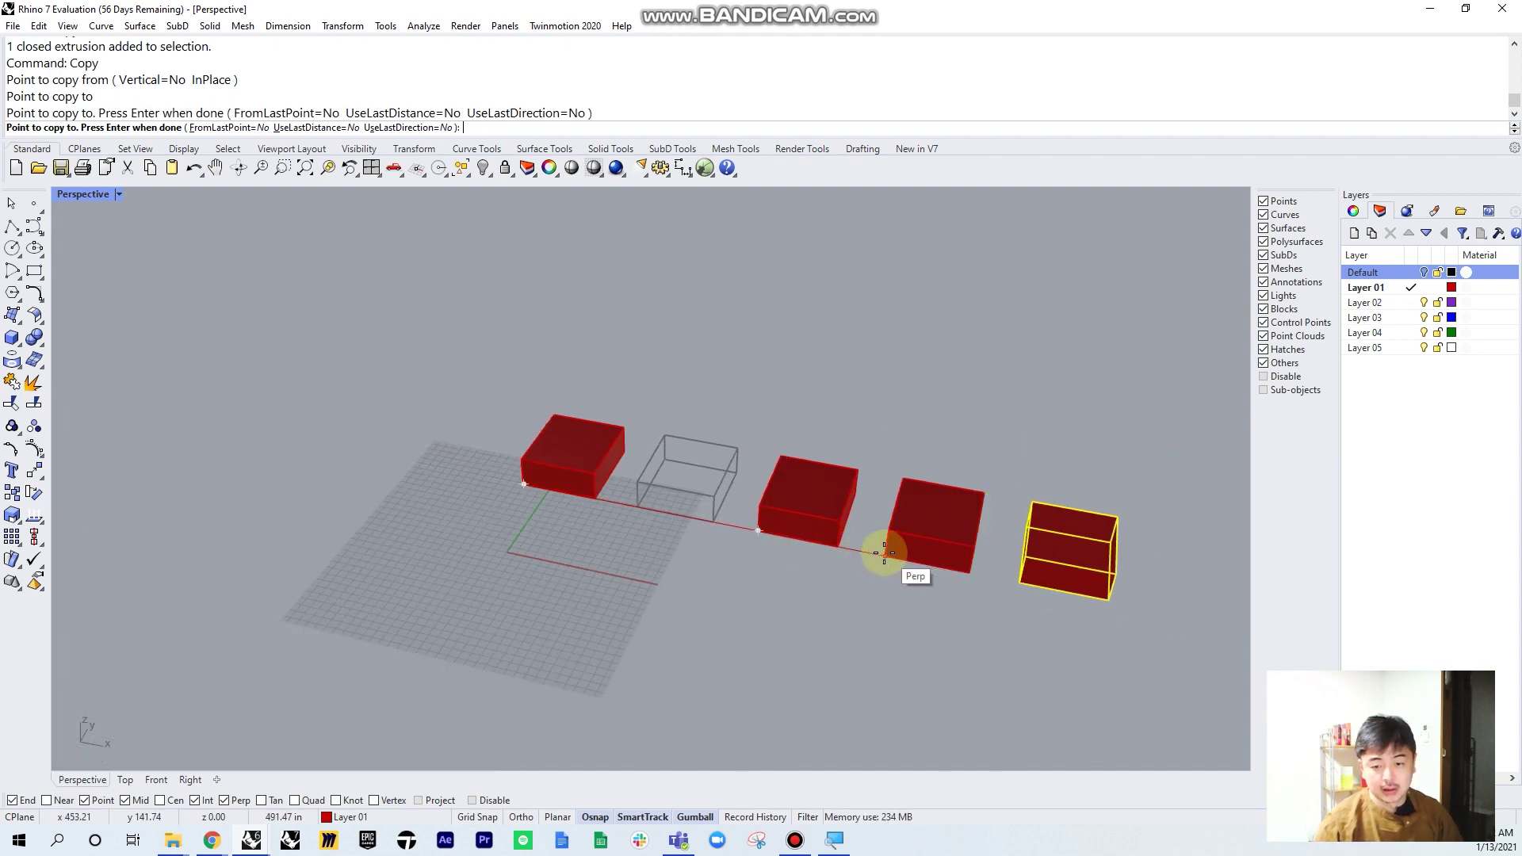
{"action": "left_click", "coordinate": [955, 572]}
{"action": "left_click", "coordinate": [1018, 580]}
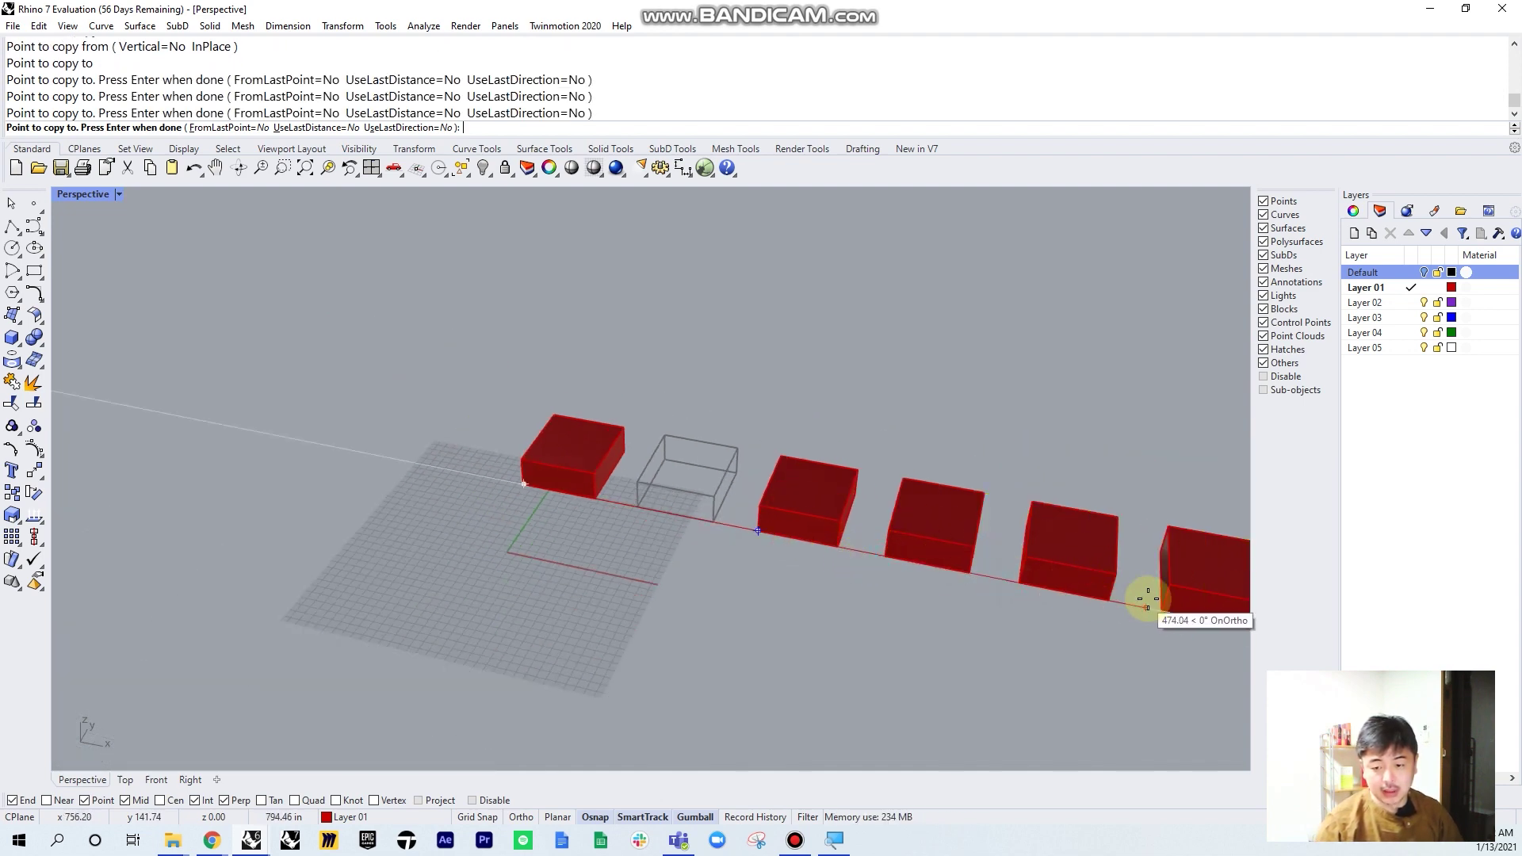
{"action": "left_click", "coordinate": [1155, 602]}
{"action": "scroll", "coordinate": [885, 531], "scroll_direction": "down", "scroll_amount": 3}
{"action": "left_click", "coordinate": [886, 531]}
{"action": "right_click_drag", "start_coordinate": [943, 533], "coordinate": [804, 526], "text": "shift"}
{"action": "left_click", "coordinate": [895, 567]}
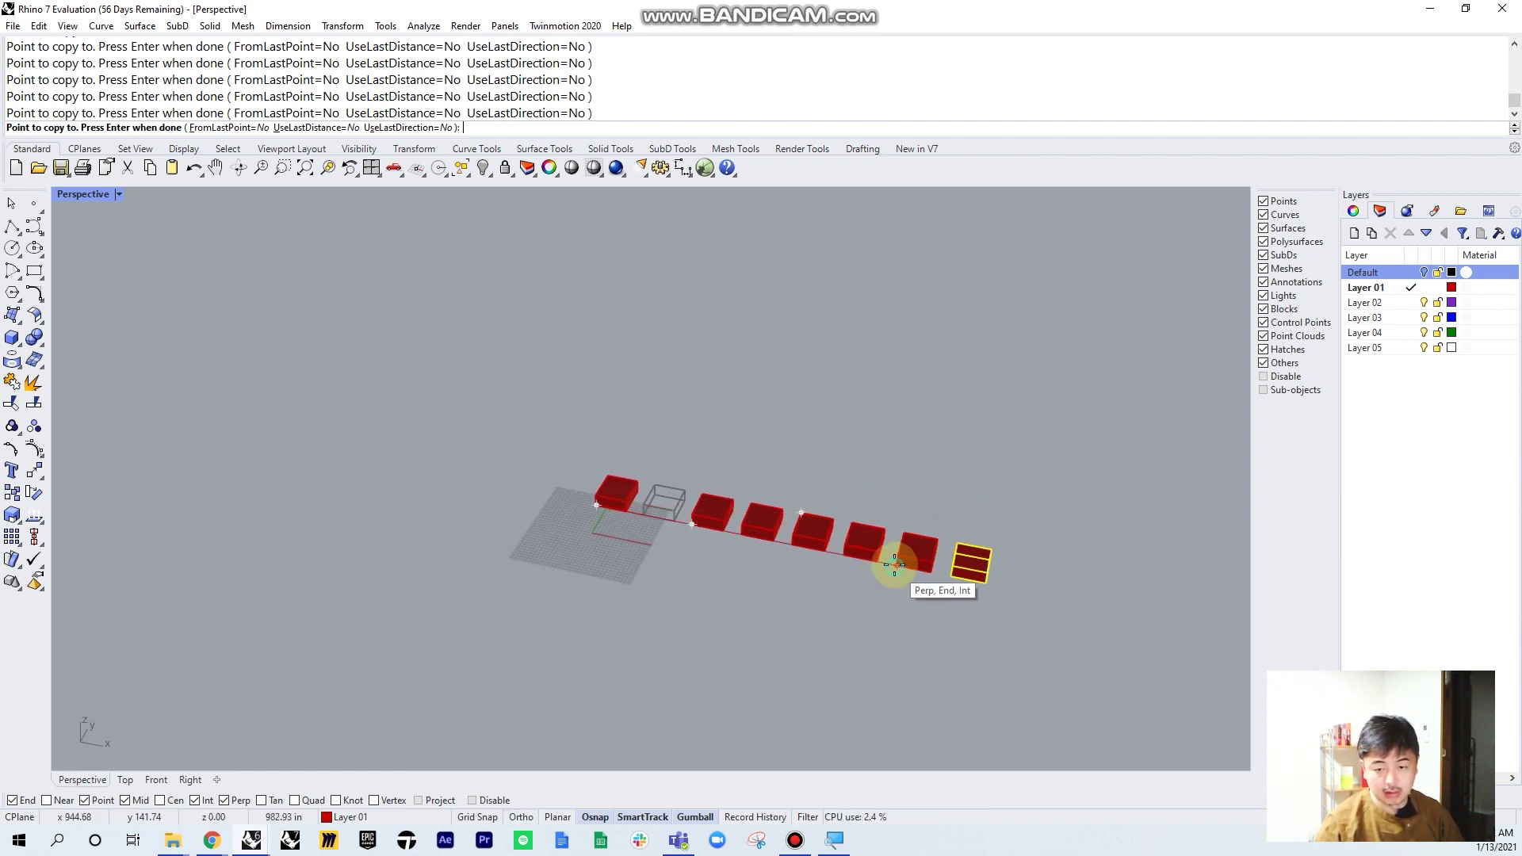
{"action": "key", "text": "Return"}
{"action": "key", "text": "Escape"}
Window-select the row and copy it to the row's end, giving 15 boxes
{"action": "right_click_drag", "start_coordinate": [957, 477], "coordinate": [836, 468], "text": "shift"}
{"action": "left_click_drag", "start_coordinate": [967, 428], "coordinate": [577, 566]}
{"action": "key", "text": "Return"}
{"action": "left_click", "coordinate": [507, 481]}
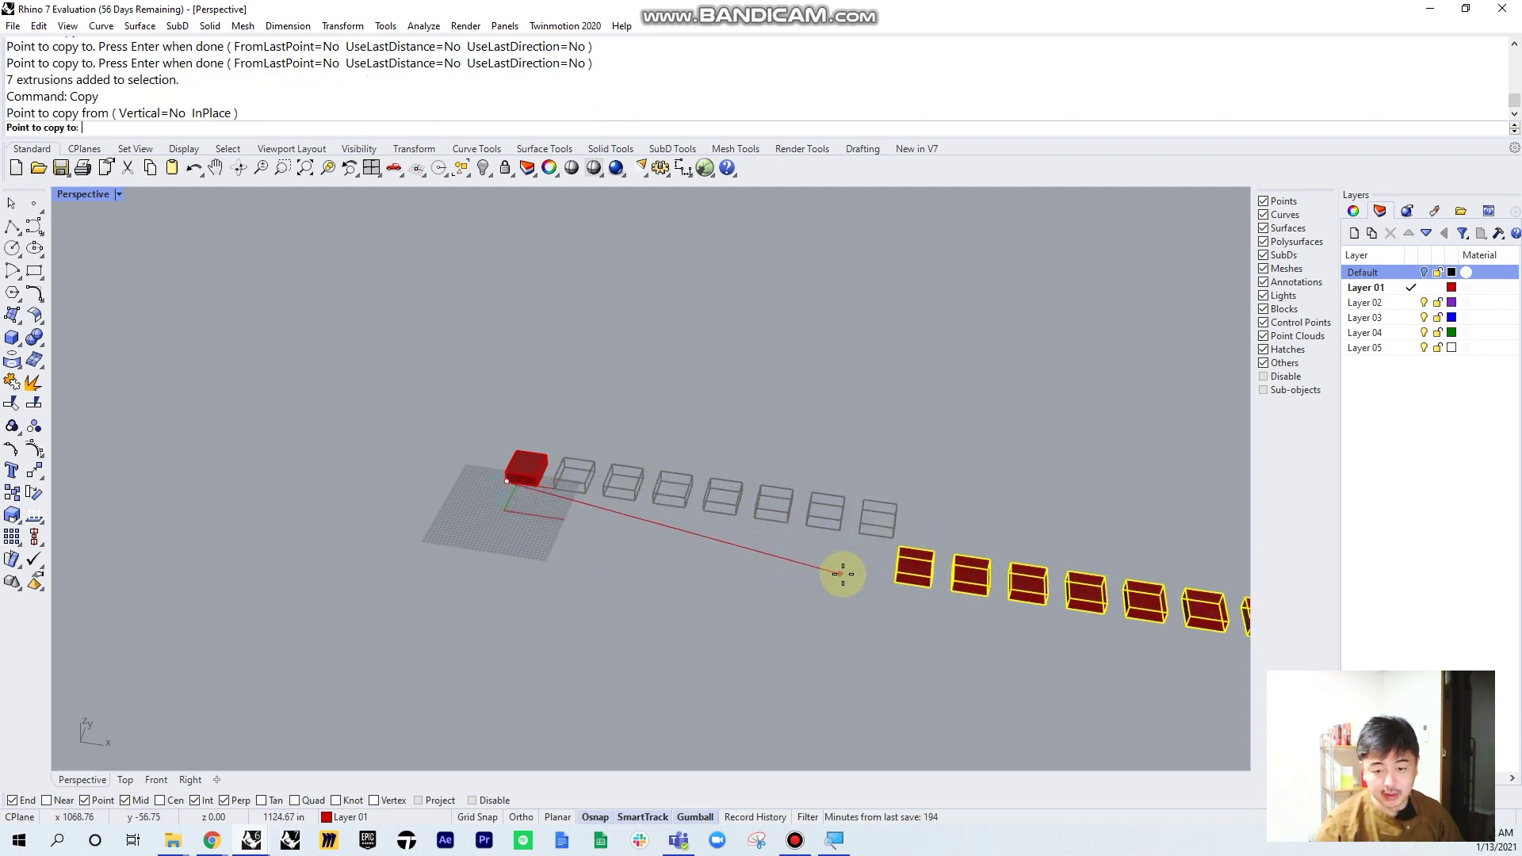
{"action": "left_click", "coordinate": [896, 542]}
{"action": "key", "text": "Return"}
{"action": "left_click", "coordinate": [896, 411]}
Inspect the finished row, then select all the boxes and the guide line
{"action": "right_click_drag", "start_coordinate": [914, 411], "coordinate": [549, 371], "text": "shift"}
{"action": "right_click_drag", "start_coordinate": [661, 489], "coordinate": [635, 461]}
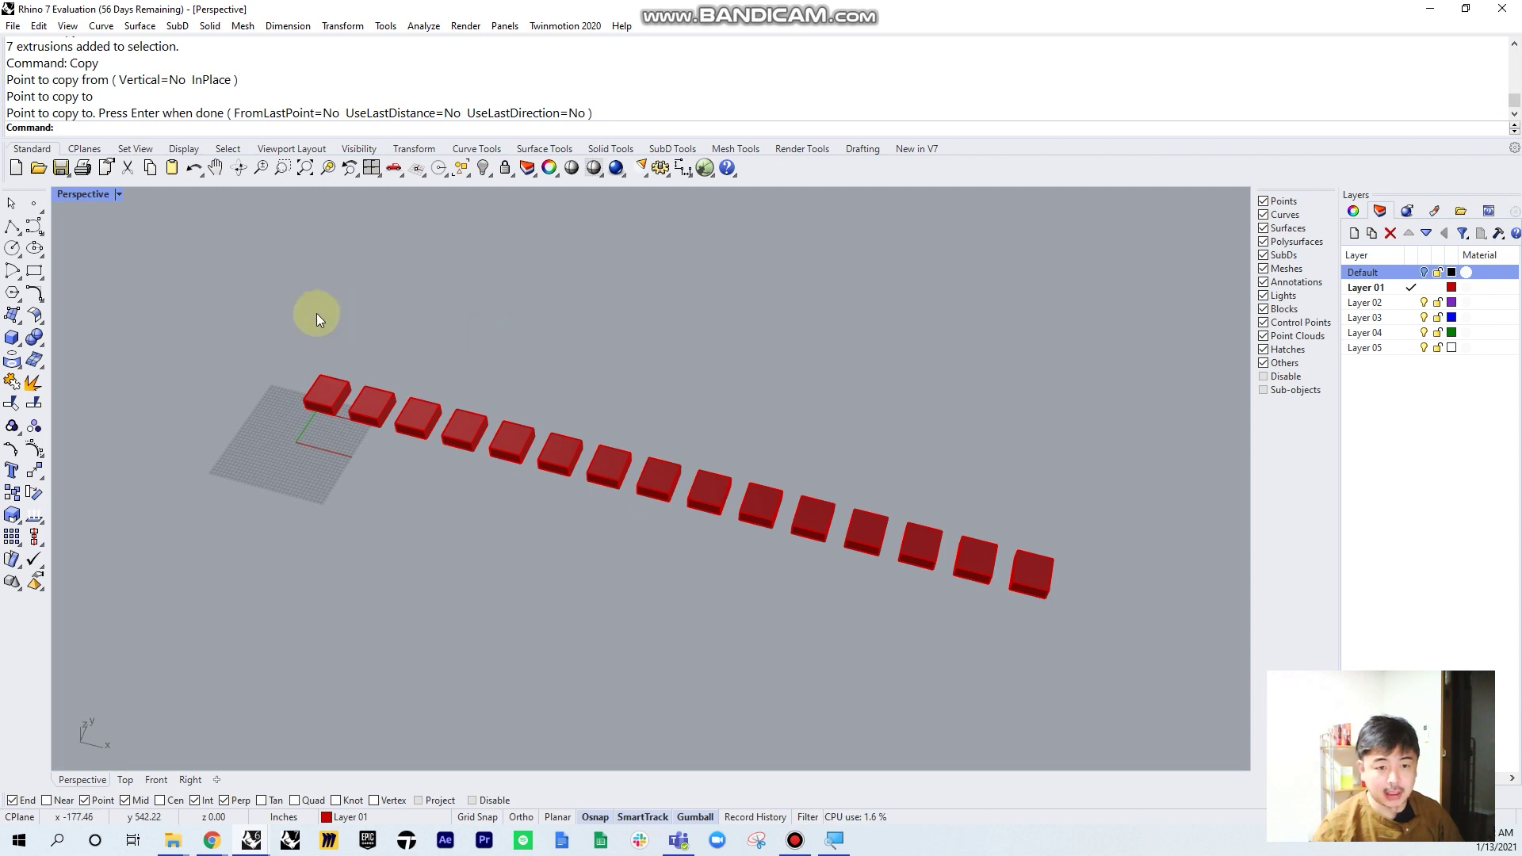
{"action": "left_click_drag", "start_coordinate": [618, 463], "coordinate": [1073, 672]}
Delete the boxes and line, then draw a five-vertex zigzag polyline in Top
{"action": "key", "text": "Delete"}
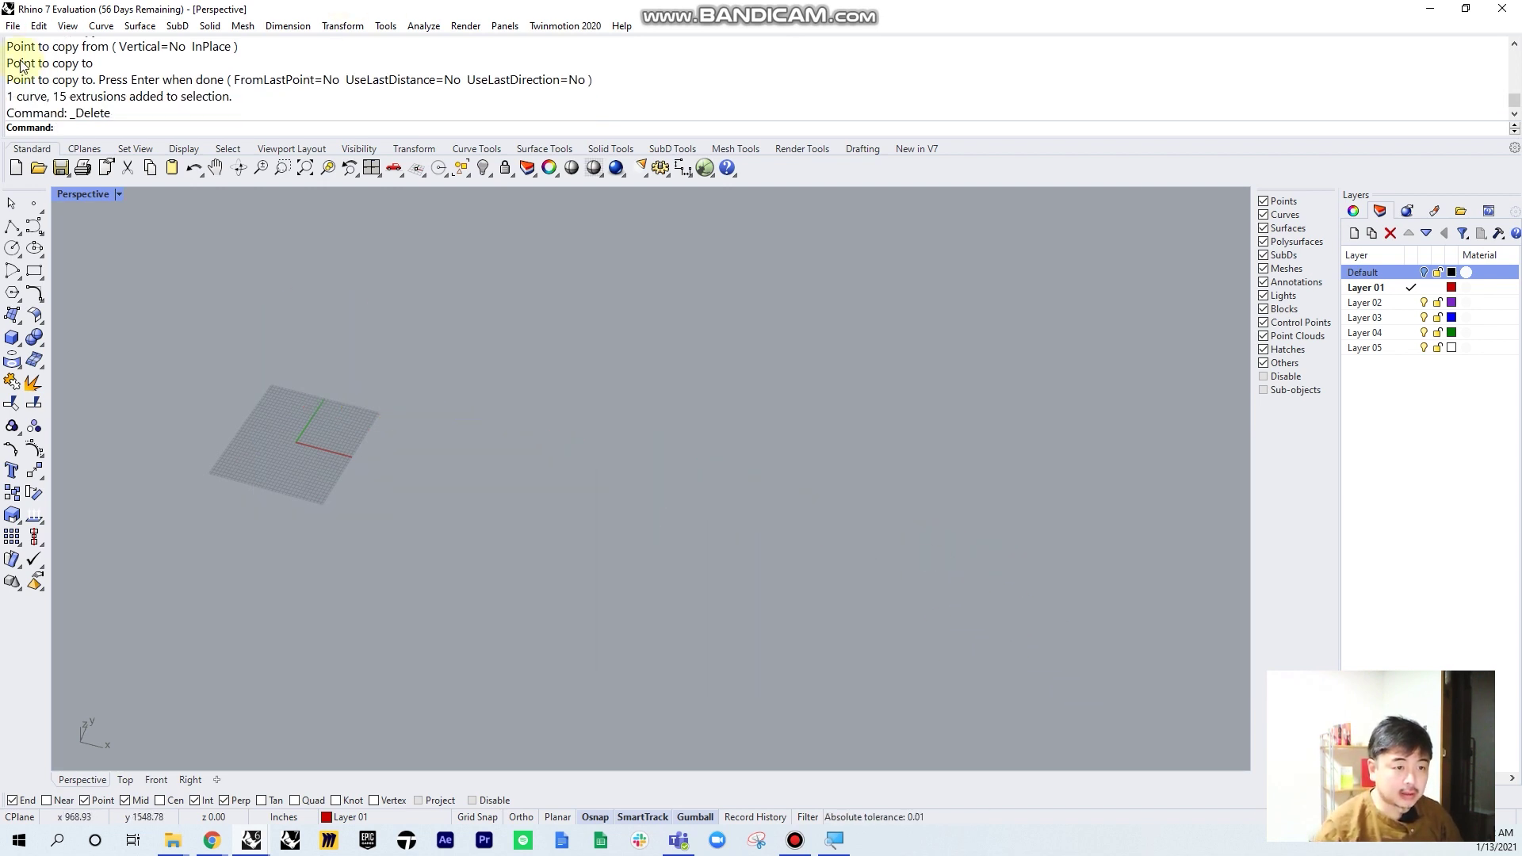
{"action": "double_click", "coordinate": [83, 195]}
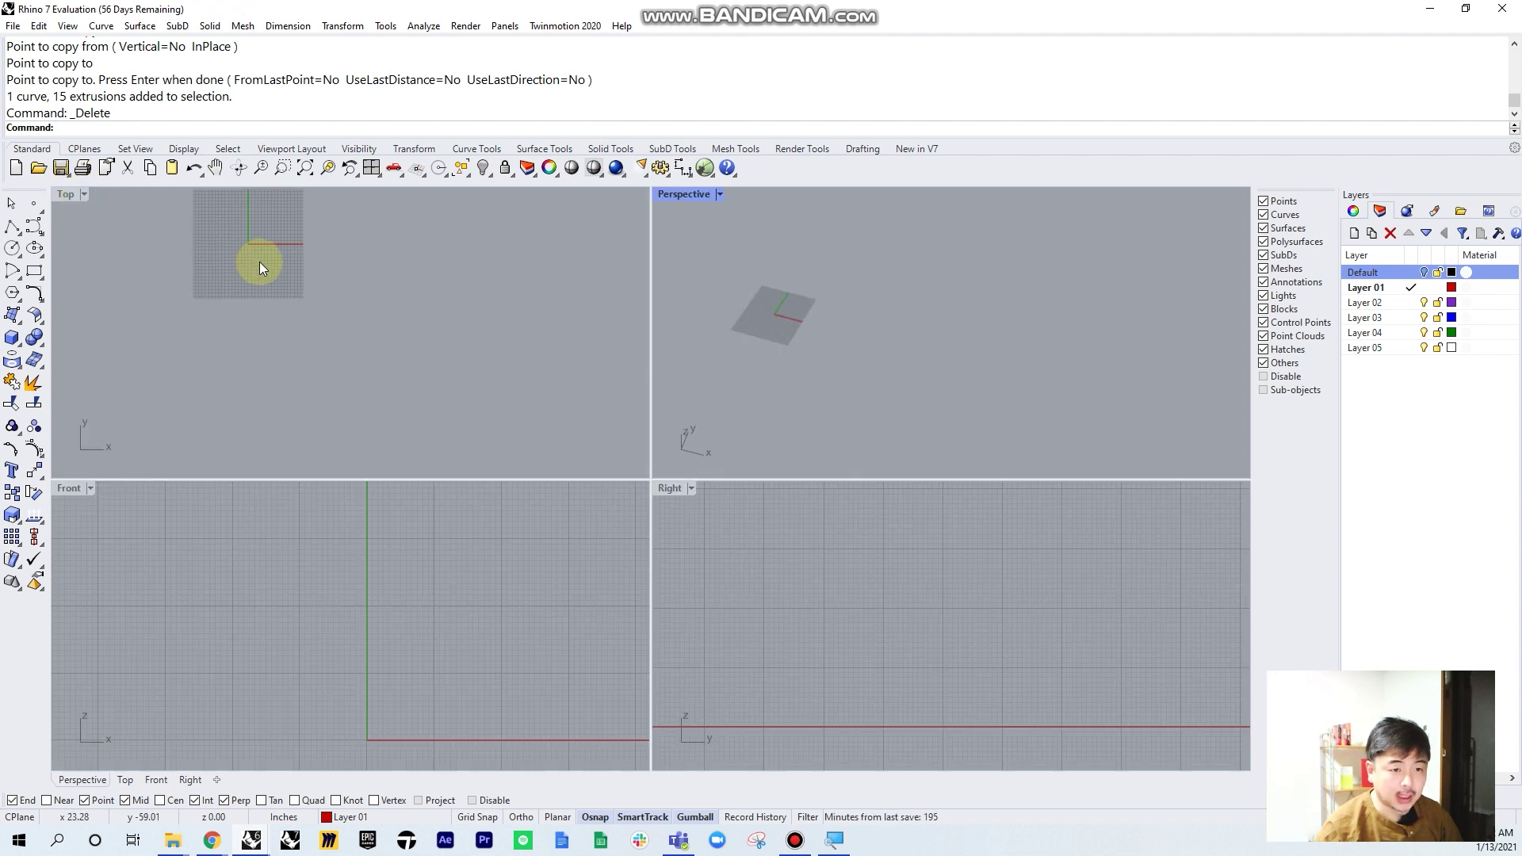
{"action": "left_click", "coordinate": [7, 227]}
{"action": "left_click", "coordinate": [234, 225]}
{"action": "left_click", "coordinate": [274, 295]}
{"action": "left_click", "coordinate": [236, 370]}
{"action": "left_click", "coordinate": [269, 425]}
{"action": "left_click", "coordinate": [238, 454]}
{"action": "key", "text": "Return"}
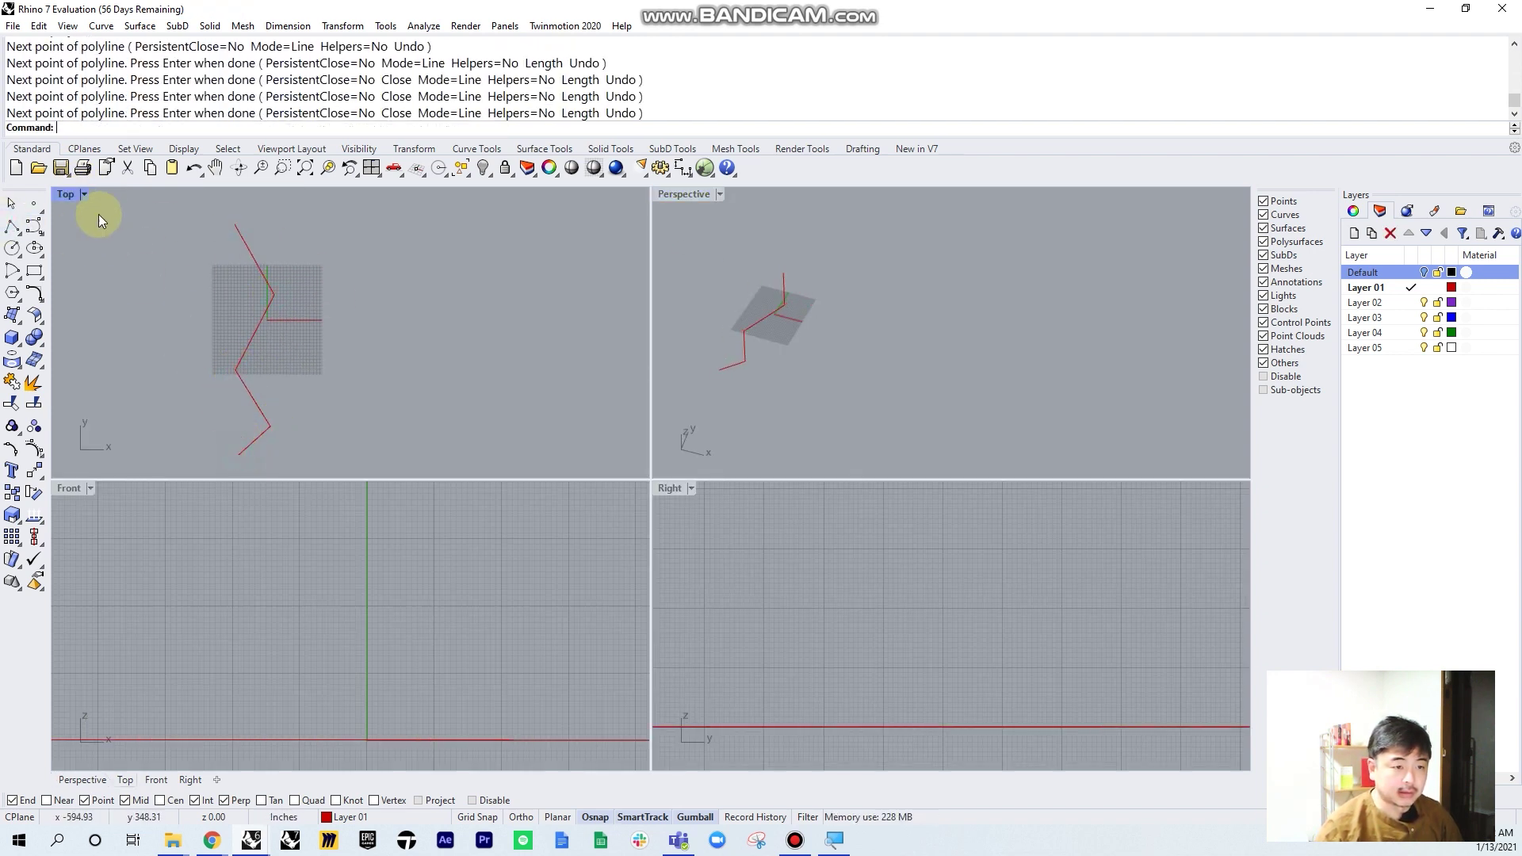
Maximize Top and lay out a smooth wavy freeform curve right of the zigzag
{"action": "double_click", "coordinate": [66, 196]}
{"action": "right_click_drag", "start_coordinate": [664, 338], "coordinate": [458, 335]}
{"action": "left_click", "coordinate": [36, 228]}
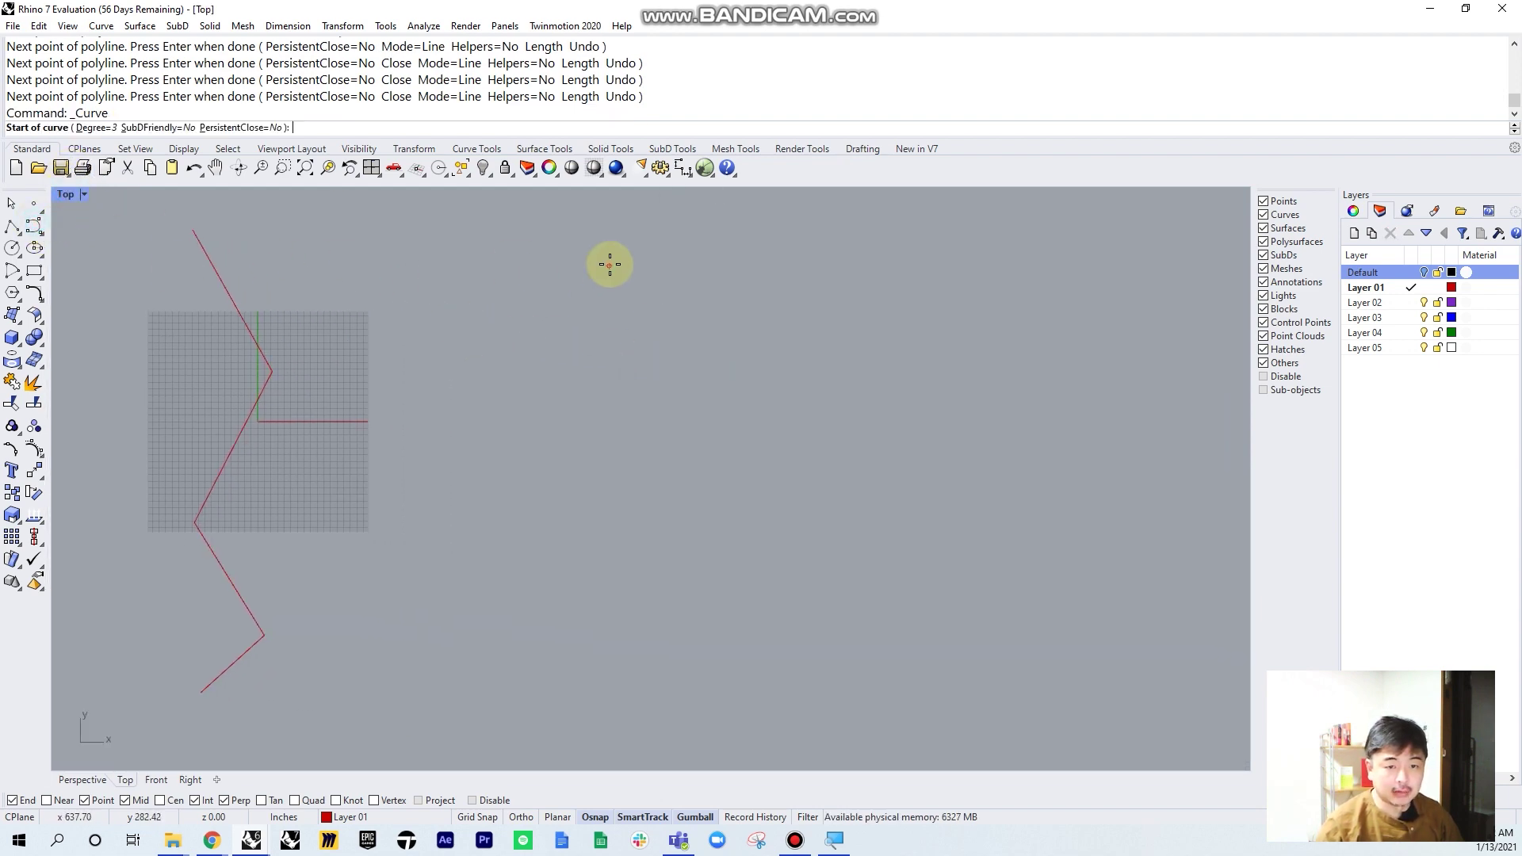
{"action": "left_click", "coordinate": [817, 228]}
{"action": "left_click", "coordinate": [811, 311]}
{"action": "left_click", "coordinate": [755, 368]}
{"action": "left_click", "coordinate": [819, 483]}
{"action": "left_click", "coordinate": [923, 568]}
{"action": "left_click", "coordinate": [841, 645]}
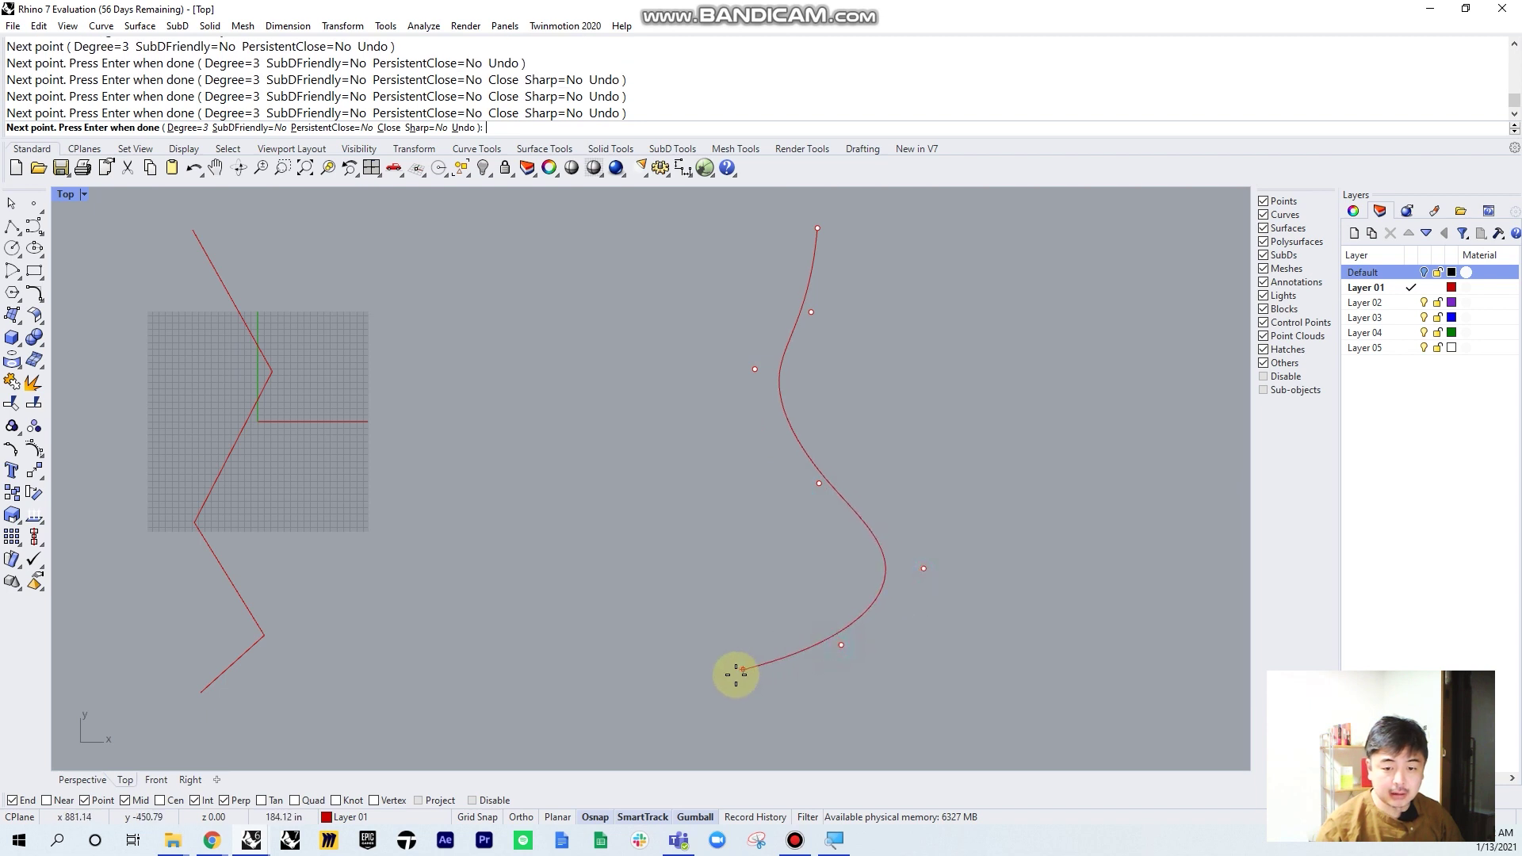
{"action": "left_click", "coordinate": [723, 687]}
Finish the wavy curve and try TweenCurves, undoing the single middle curve it made
{"action": "left_click", "coordinate": [950, 763]}
{"action": "key", "text": "Return"}
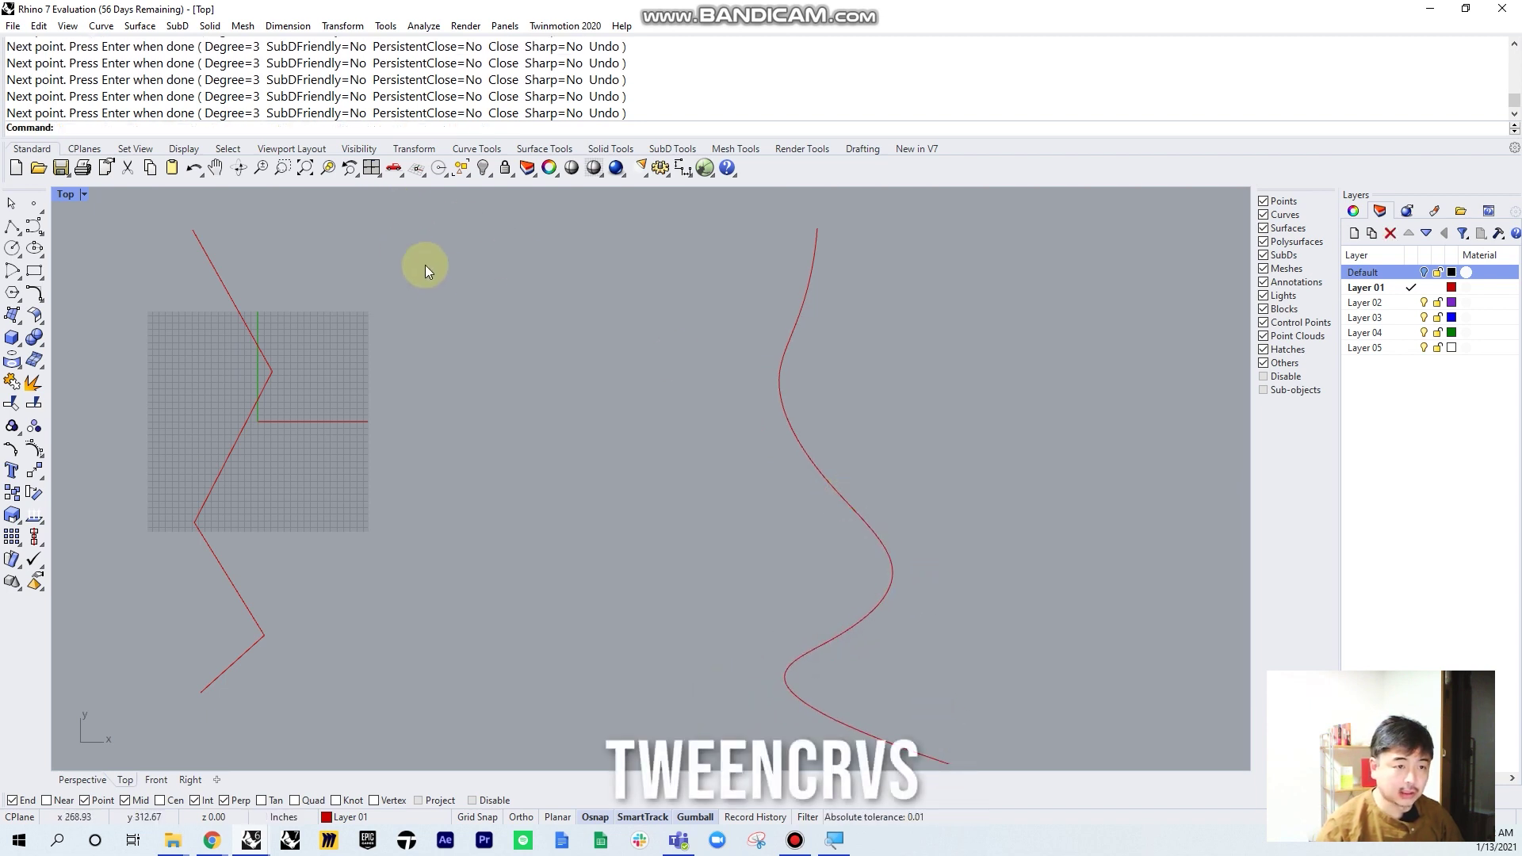
{"action": "type", "text": "tw"}
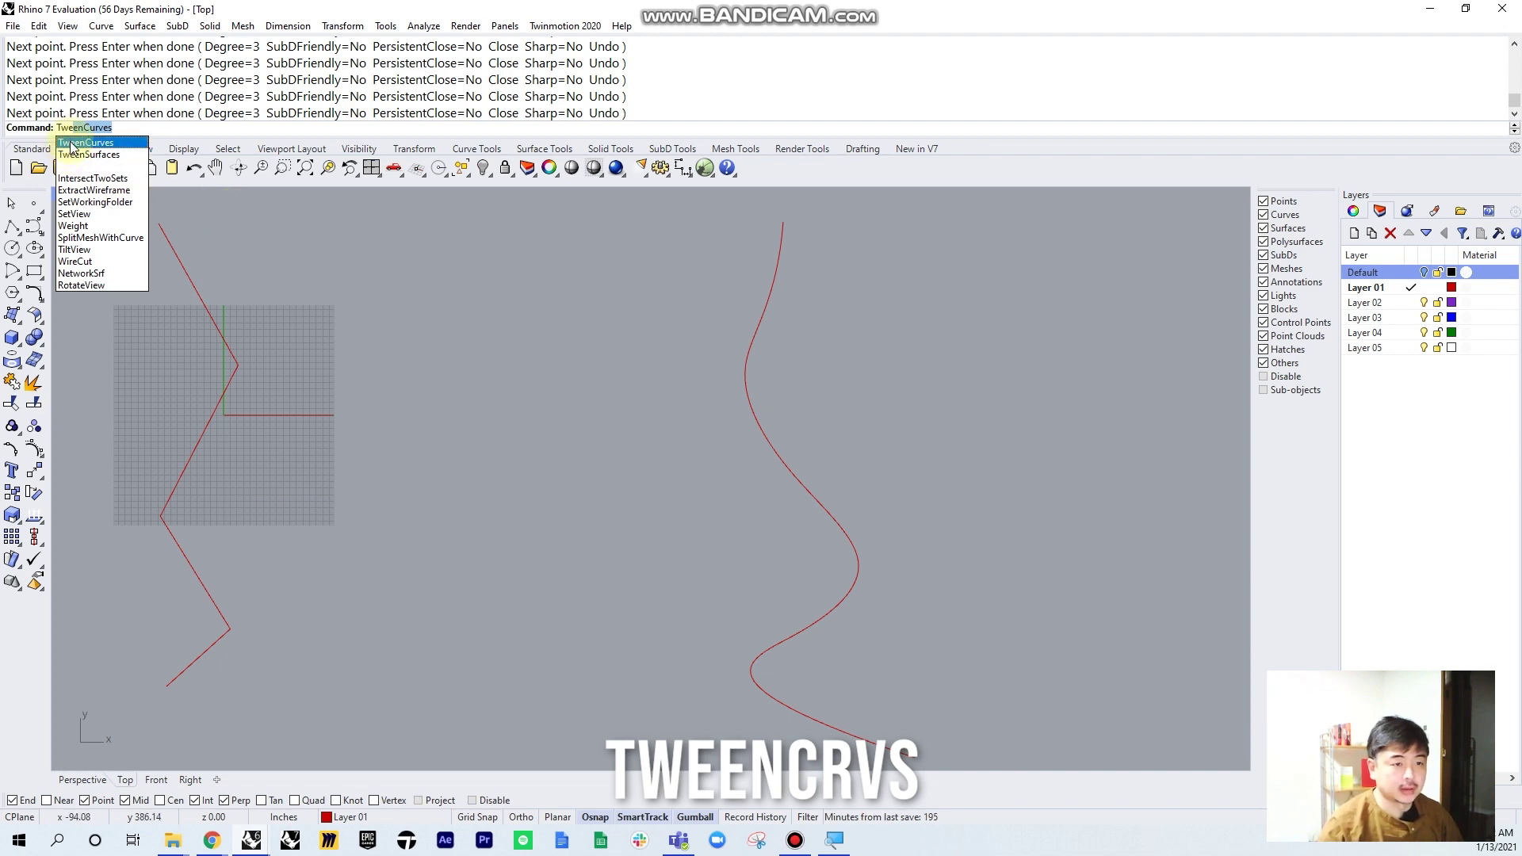
{"action": "key", "text": "Return"}
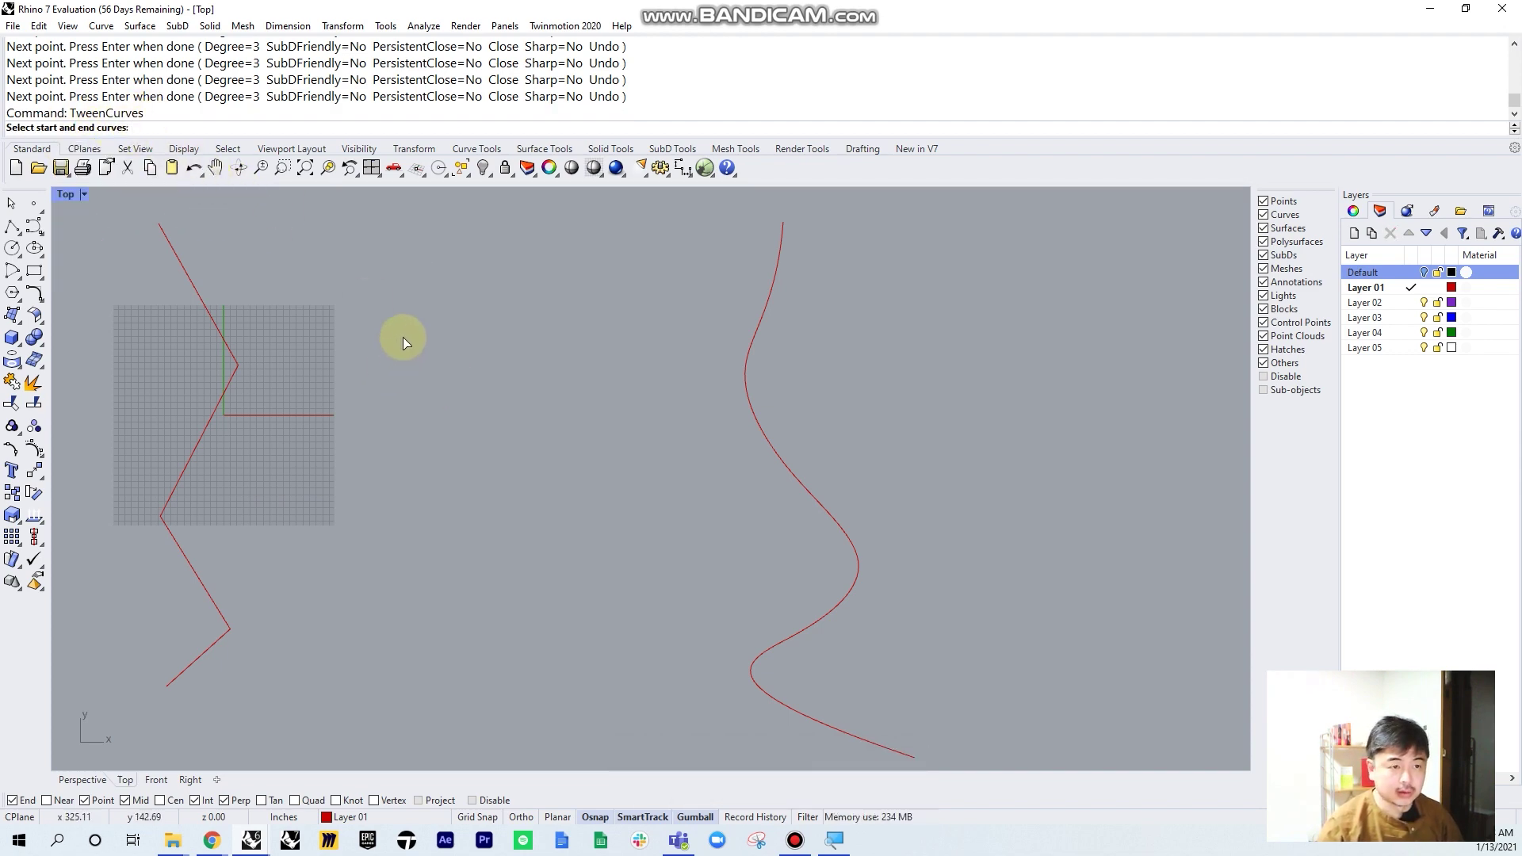
{"action": "scroll", "coordinate": [402, 336], "scroll_direction": "down", "scroll_amount": 2}
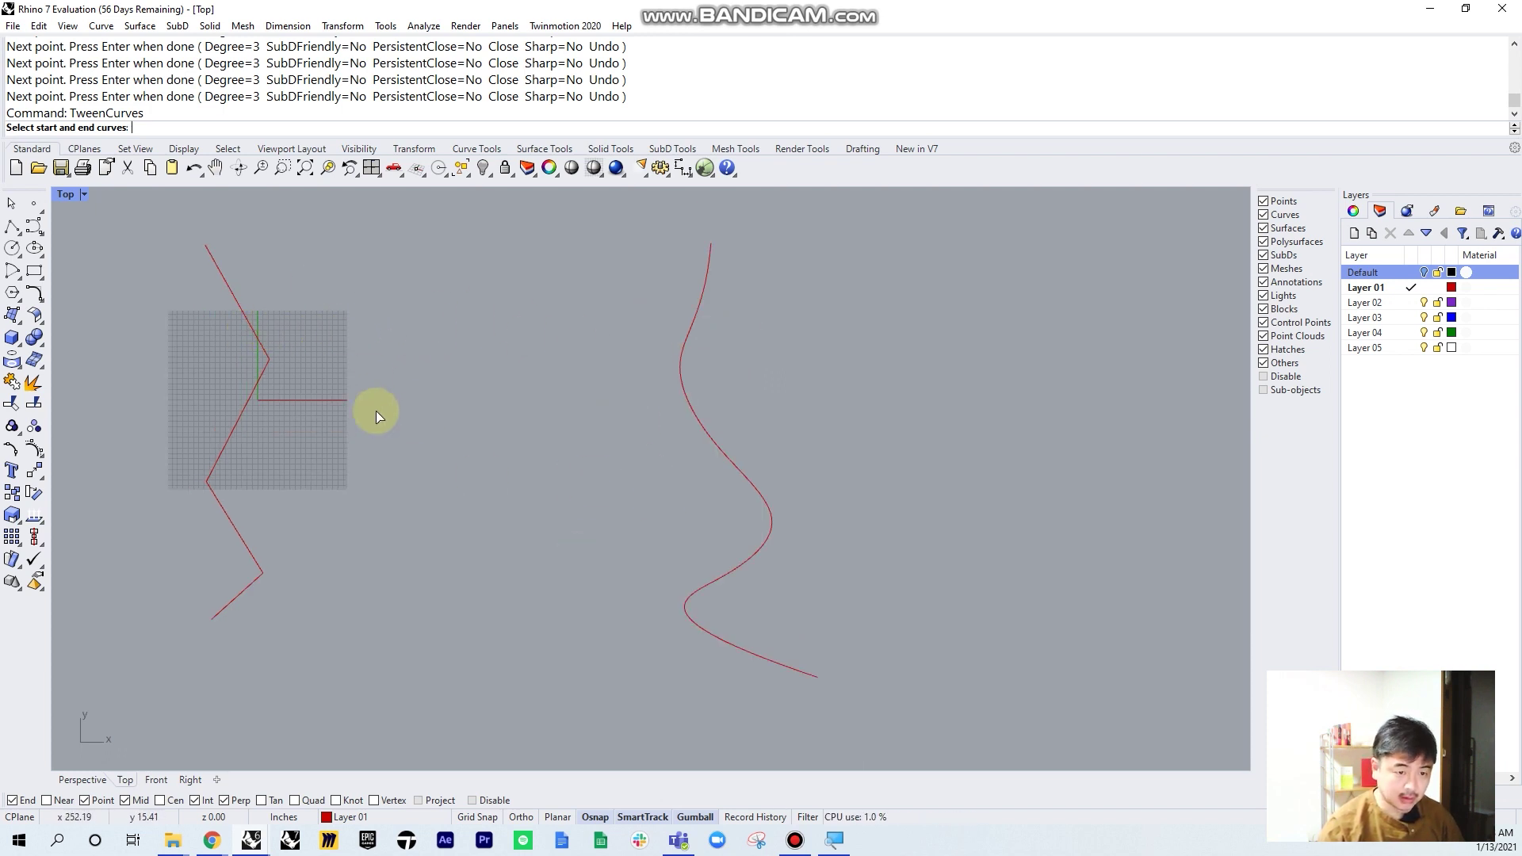
{"action": "left_click_drag", "start_coordinate": [843, 345], "coordinate": [105, 498]}
{"action": "key", "text": "Return"}
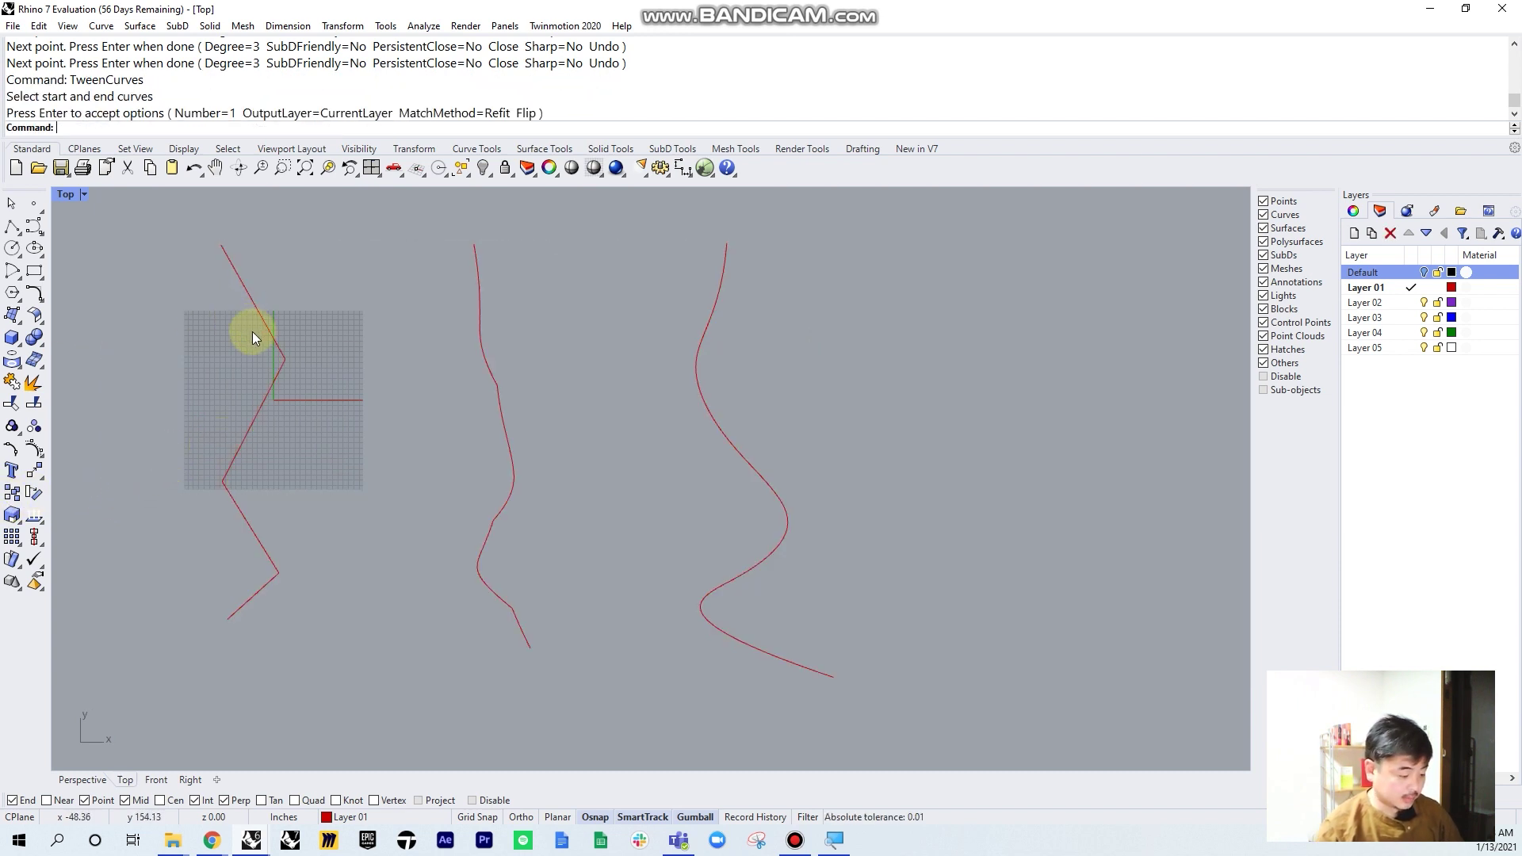
{"action": "key", "text": "ctrl+z"}
Tween 10 in-between curves from the wavy curve to the zigzag
{"action": "key", "text": "Return"}
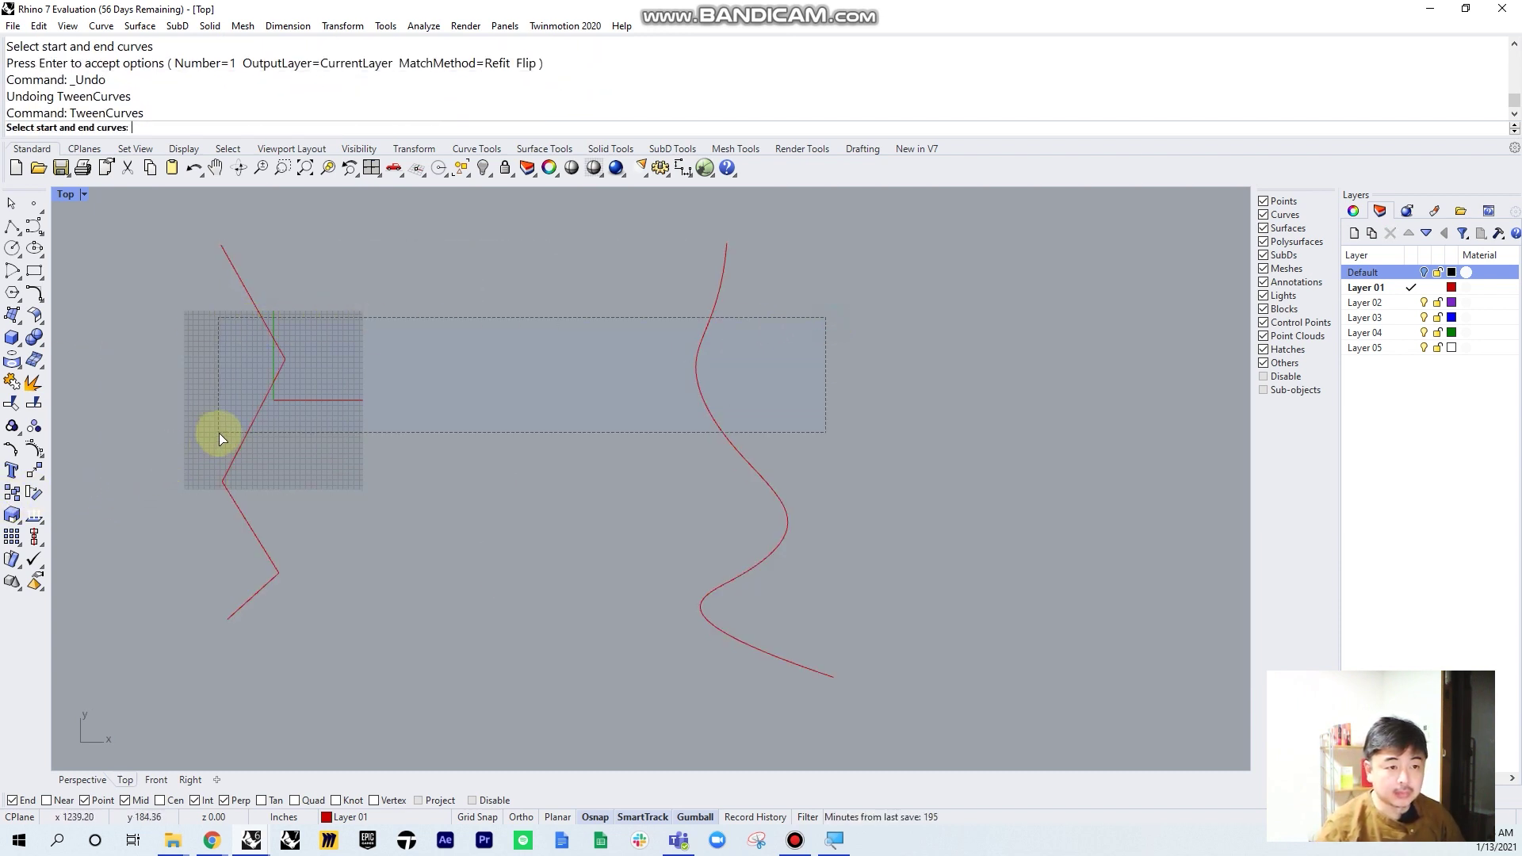
{"action": "left_click", "coordinate": [703, 349]}
{"action": "left_click", "coordinate": [244, 429]}
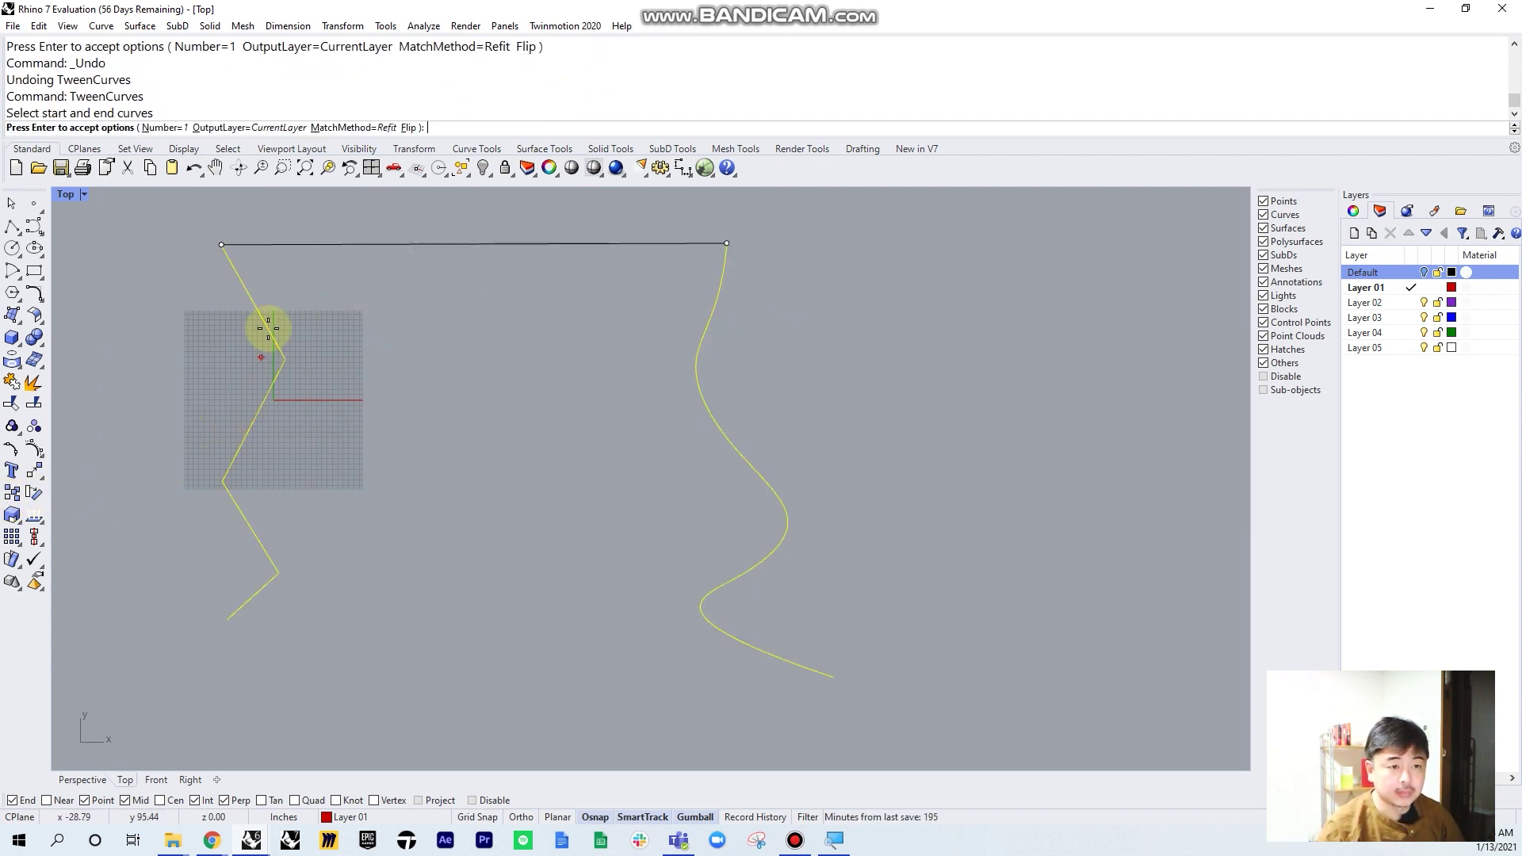
{"action": "left_click", "coordinate": [164, 127]}
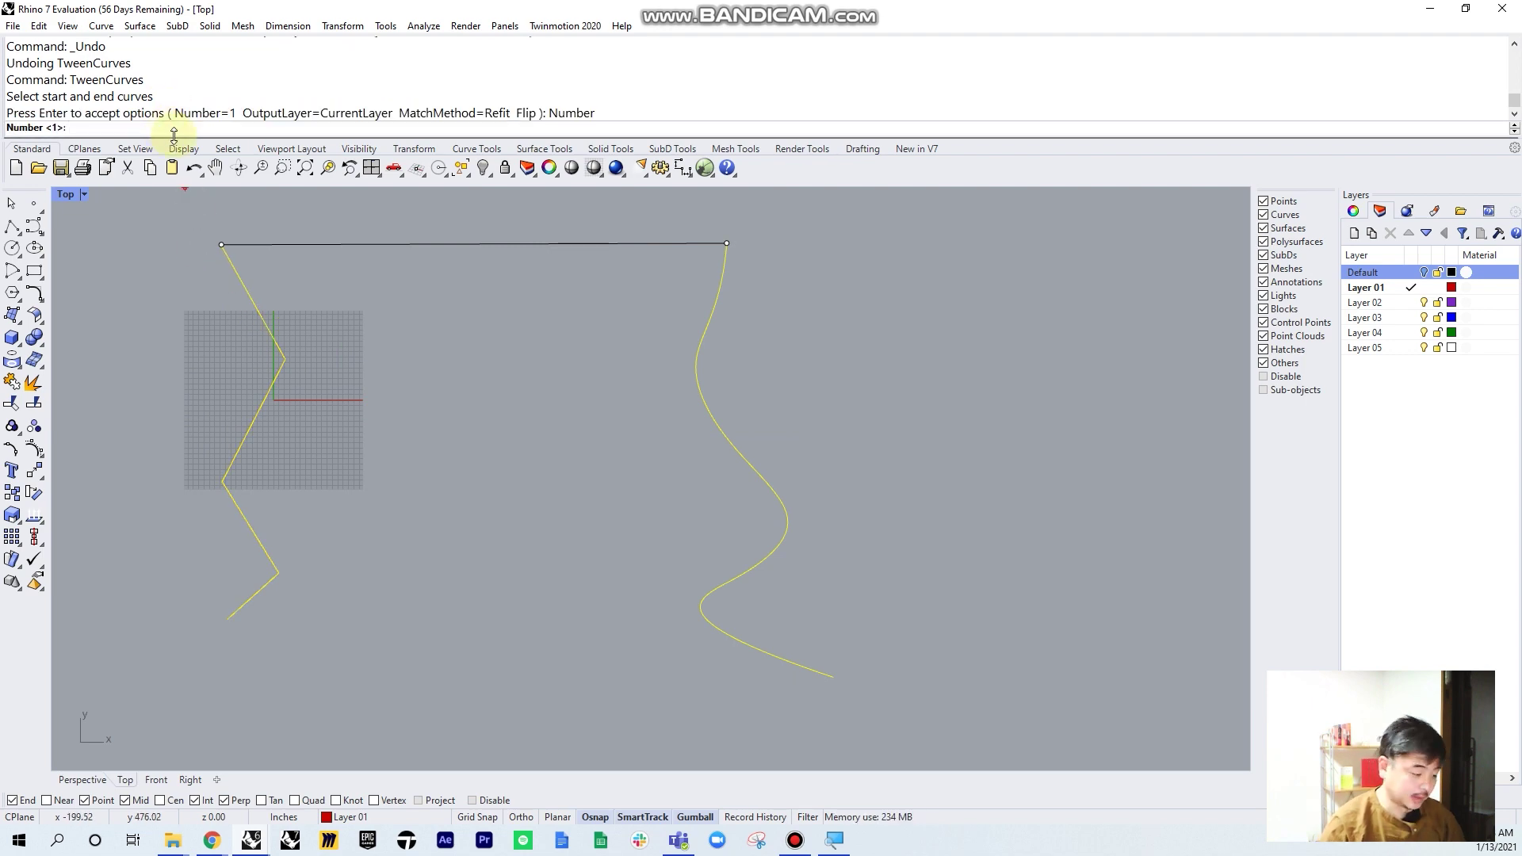
{"action": "key", "text": "Return"}
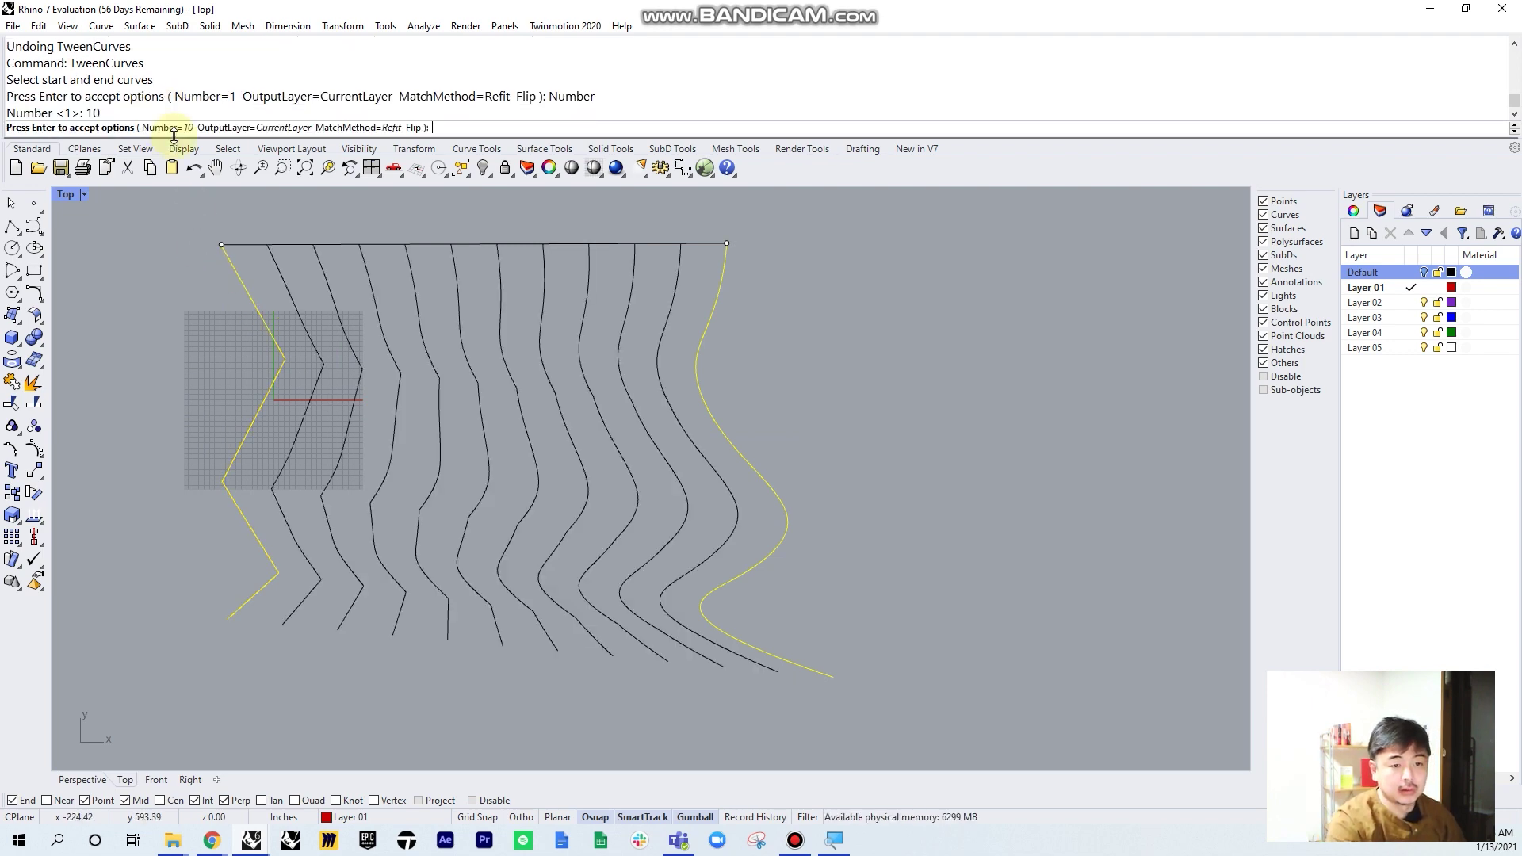
{"action": "key", "text": "Return"}
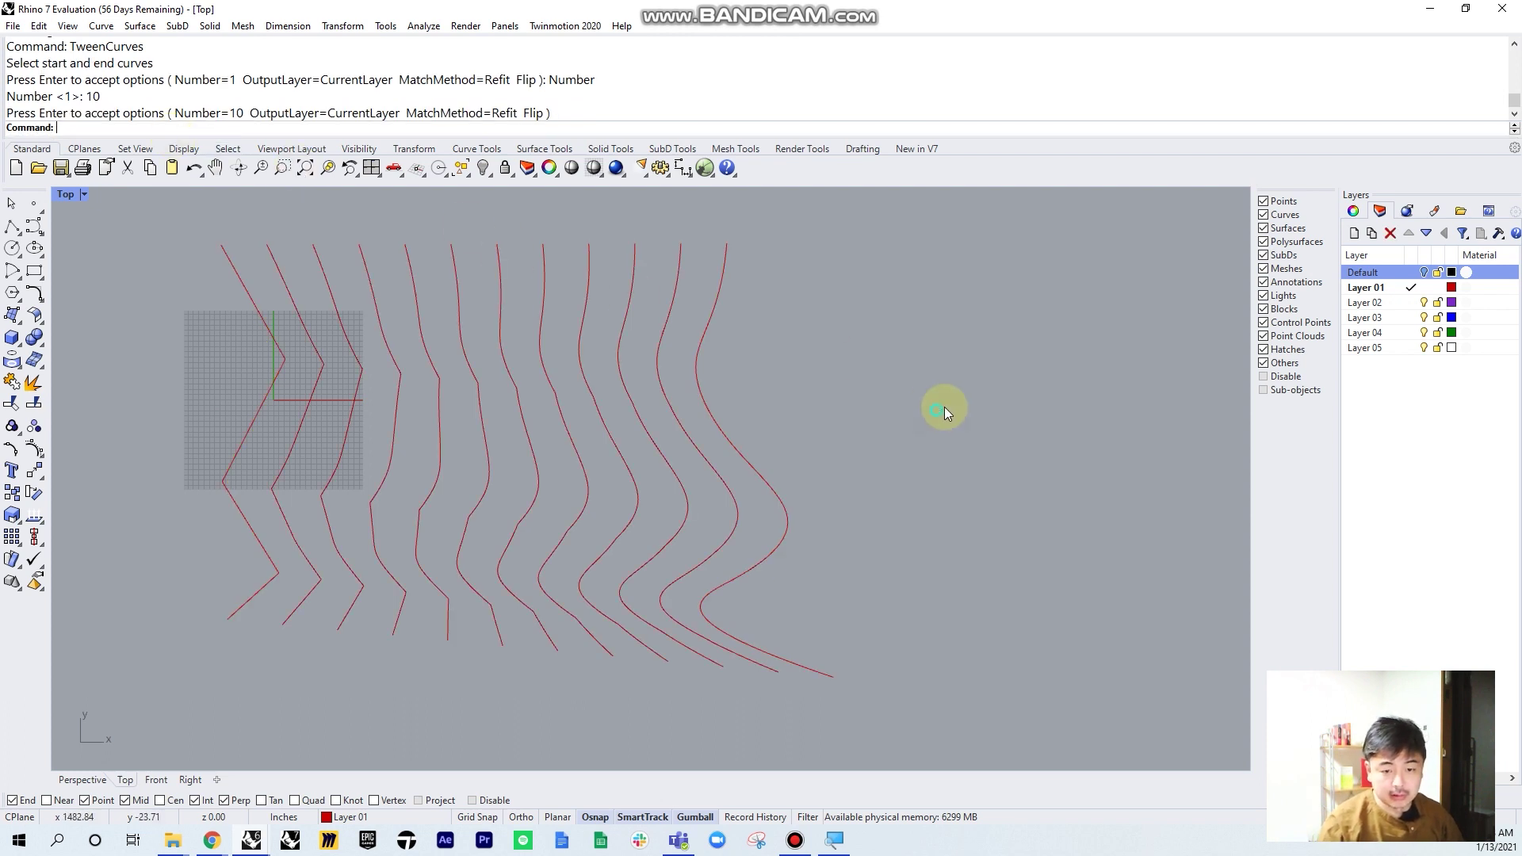
Select all twelve curves and delete them
{"action": "right_click_drag", "start_coordinate": [740, 516], "coordinate": [804, 513]}
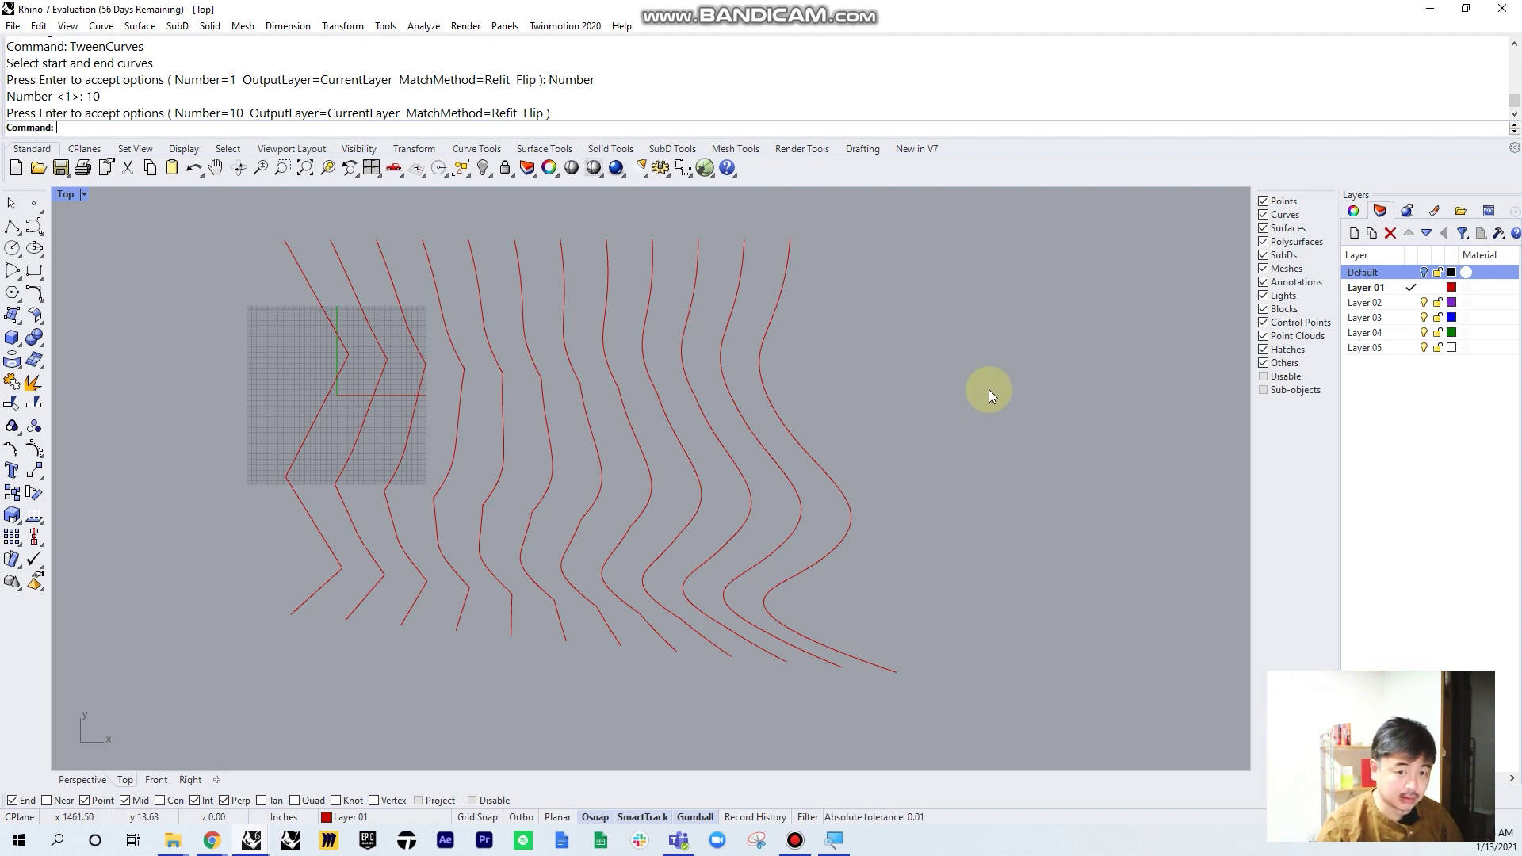
{"action": "right_click_drag", "start_coordinate": [987, 388], "coordinate": [994, 410]}
{"action": "left_click_drag", "start_coordinate": [1020, 333], "coordinate": [138, 577]}
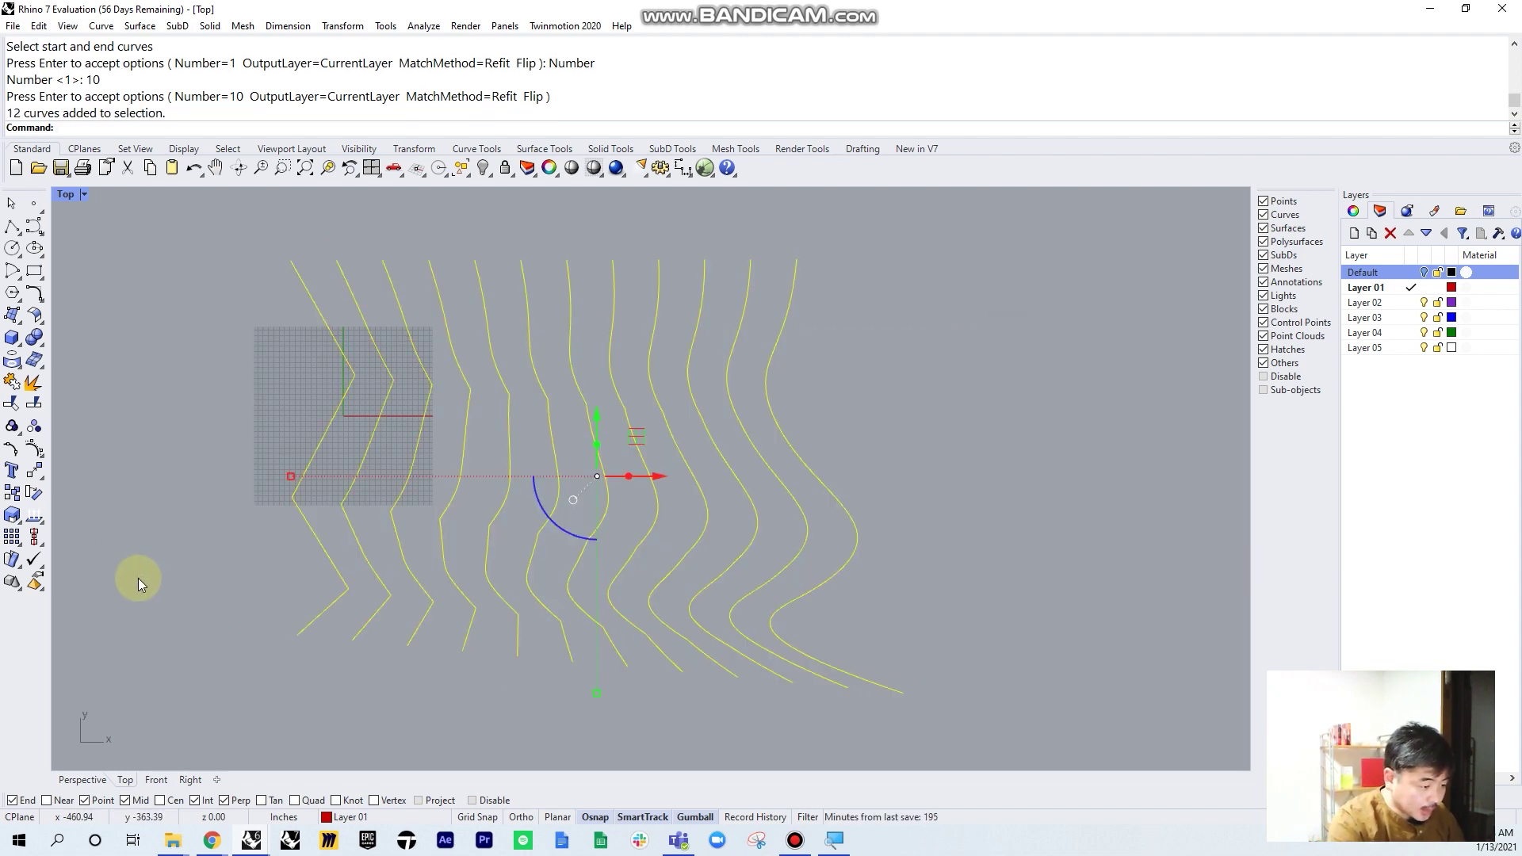
{"action": "key", "text": "Delete"}
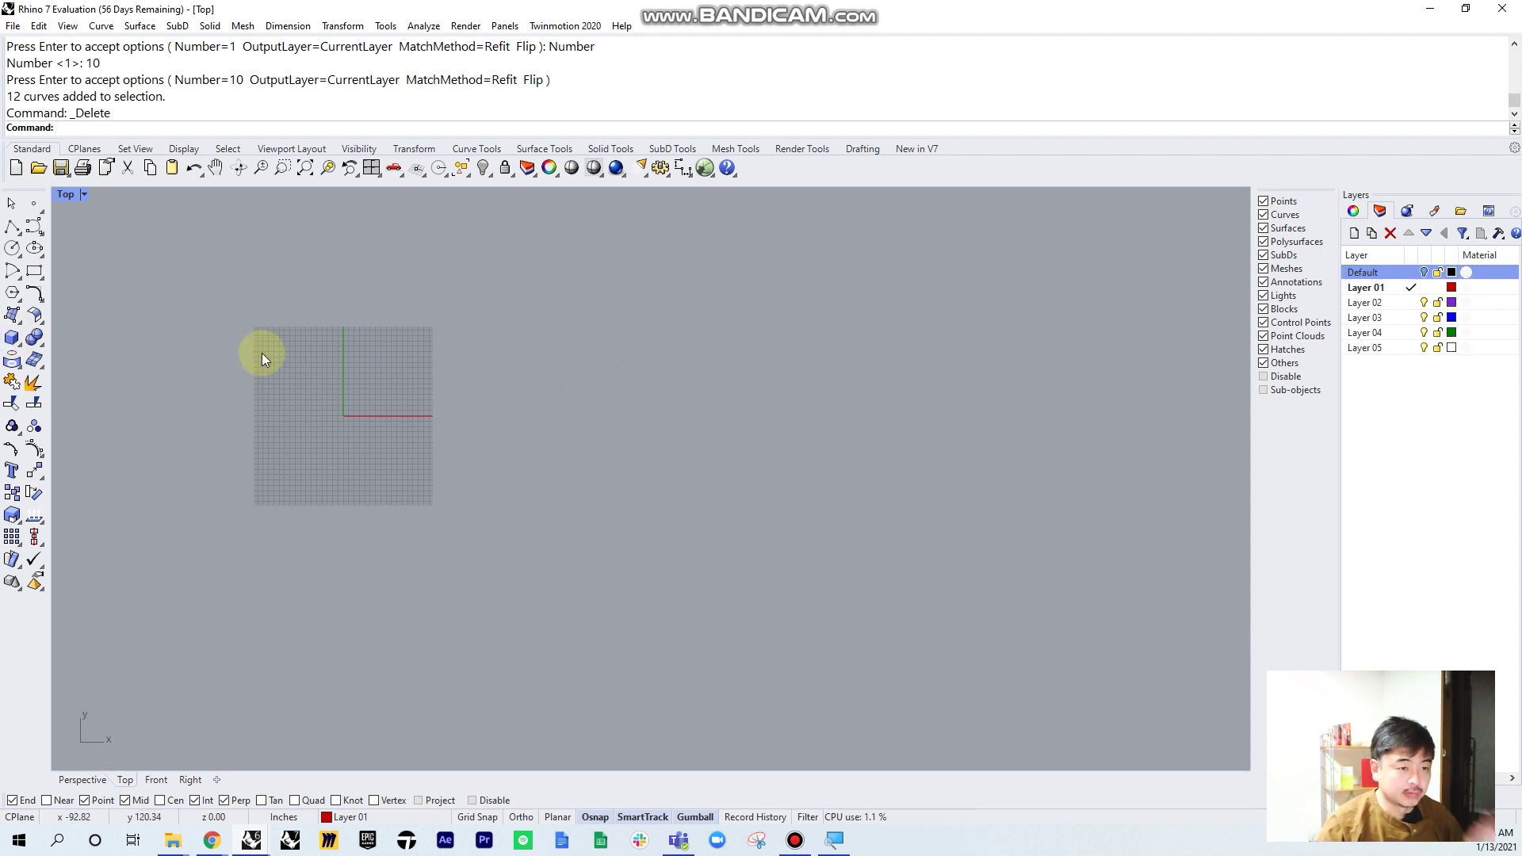
Draw a tall box from Top, setting its height in the four-viewport layout
{"action": "left_click", "coordinate": [12, 341]}
{"action": "left_click", "coordinate": [347, 347]}
{"action": "left_click", "coordinate": [415, 395]}
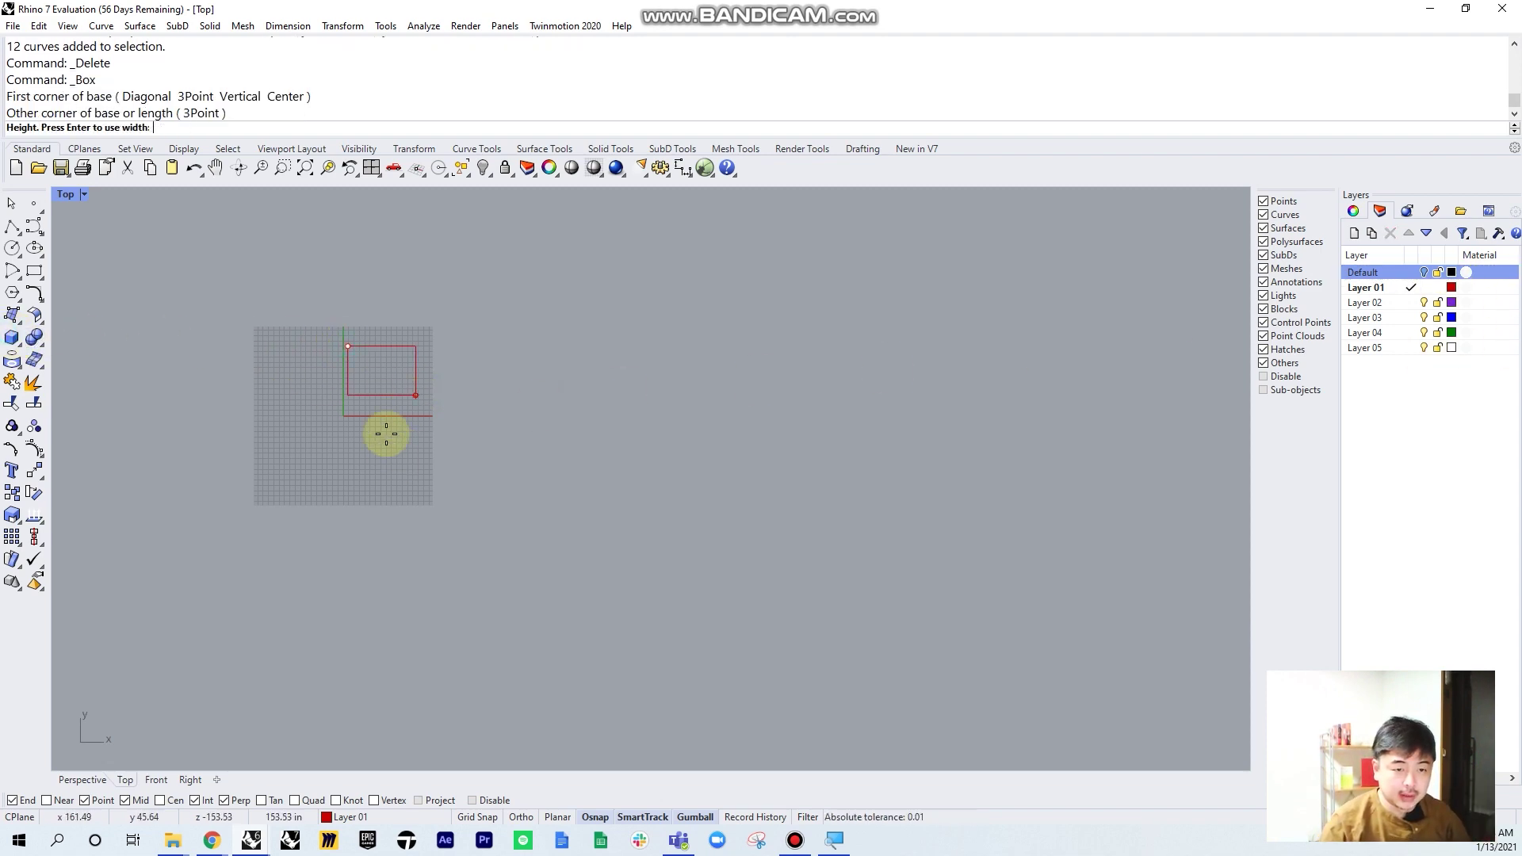
{"action": "double_click", "coordinate": [65, 195]}
{"action": "left_click", "coordinate": [791, 265]}
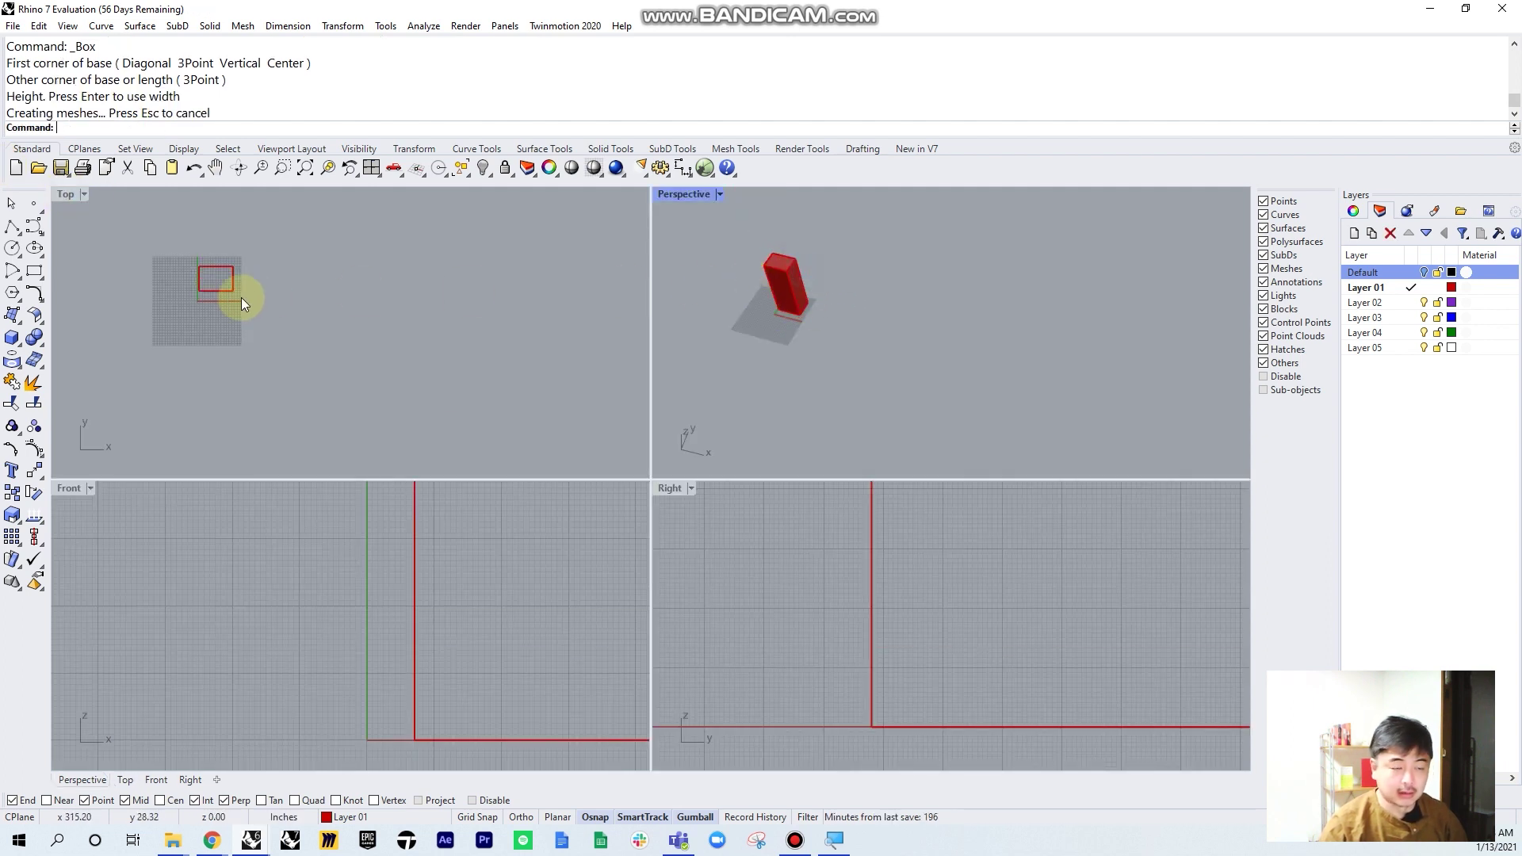
{"action": "left_click_drag", "start_coordinate": [284, 255], "coordinate": [155, 326]}
{"action": "key", "text": "Escape"}
Copy the box from an edge midpoint to scatter copies across the plan
{"action": "type", "text": "Copy"}
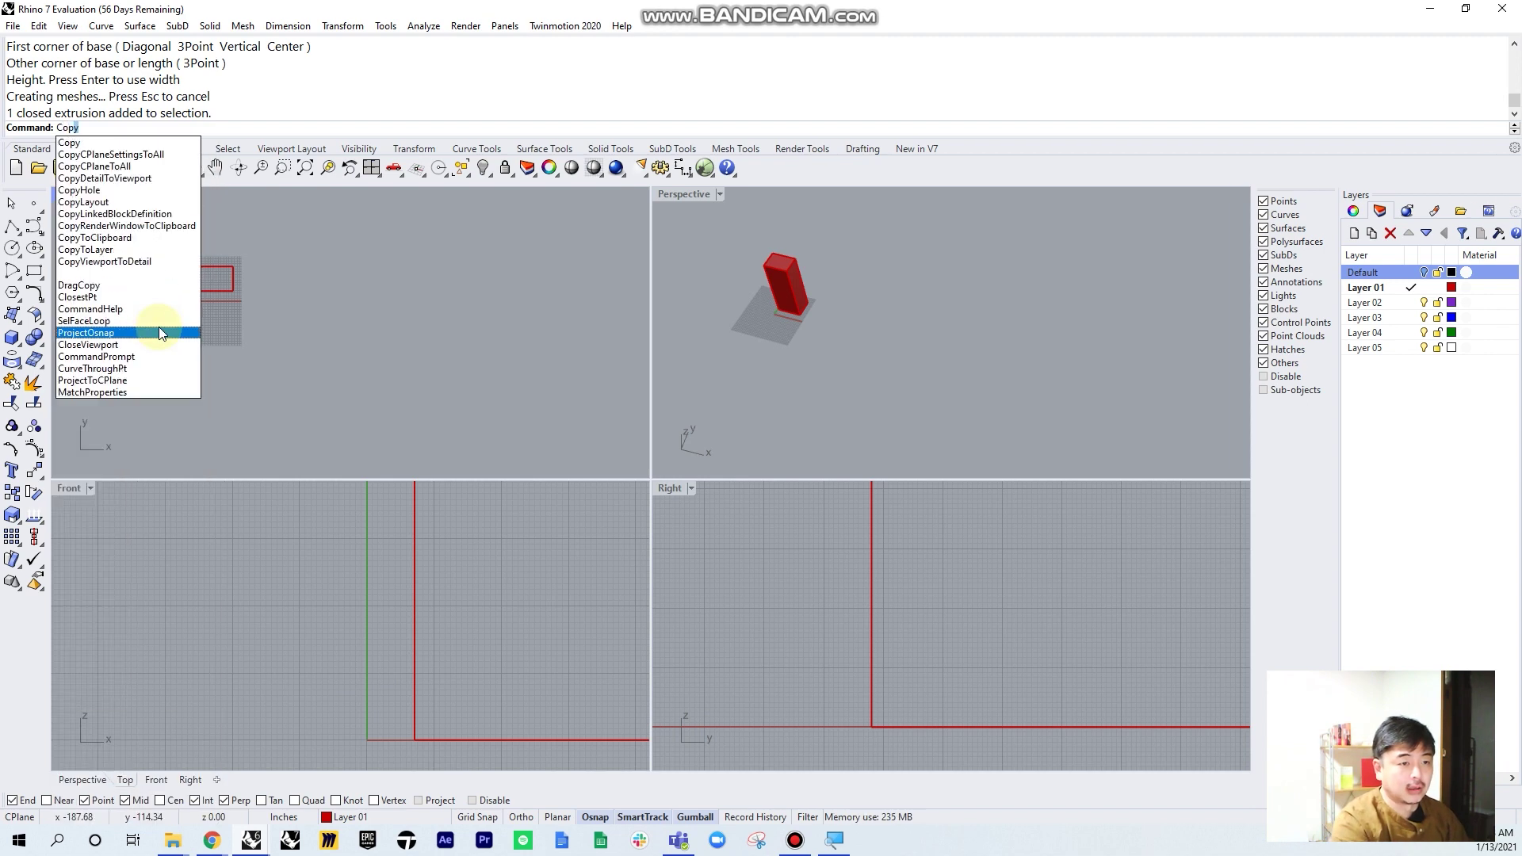
{"action": "key", "text": "Return"}
{"action": "left_click", "coordinate": [233, 279]}
{"action": "key", "text": "Return"}
{"action": "left_click", "coordinate": [233, 278]}
{"action": "left_click", "coordinate": [293, 294]}
{"action": "left_click", "coordinate": [344, 262]}
{"action": "right_click_drag", "start_coordinate": [408, 257], "coordinate": [418, 398]}
{"action": "left_click", "coordinate": [390, 347]}
{"action": "left_click", "coordinate": [301, 343]}
{"action": "left_click", "coordinate": [195, 363]}
{"action": "left_click", "coordinate": [250, 291]}
{"action": "left_click", "coordinate": [353, 271]}
{"action": "left_click", "coordinate": [395, 275]}
{"action": "left_click", "coordinate": [488, 339]}
{"action": "left_click", "coordinate": [488, 437]}
{"action": "left_click", "coordinate": [433, 441]}
{"action": "key", "text": "Return"}
Delete the duplicate box accidentally stacked on another copy
{"action": "right_click_drag", "start_coordinate": [971, 323], "coordinate": [891, 325]}
{"action": "left_click", "coordinate": [812, 273]}
{"action": "key", "text": "Delete"}
Draw a large thin slab box enclosing all the columns
{"action": "left_click", "coordinate": [16, 350]}
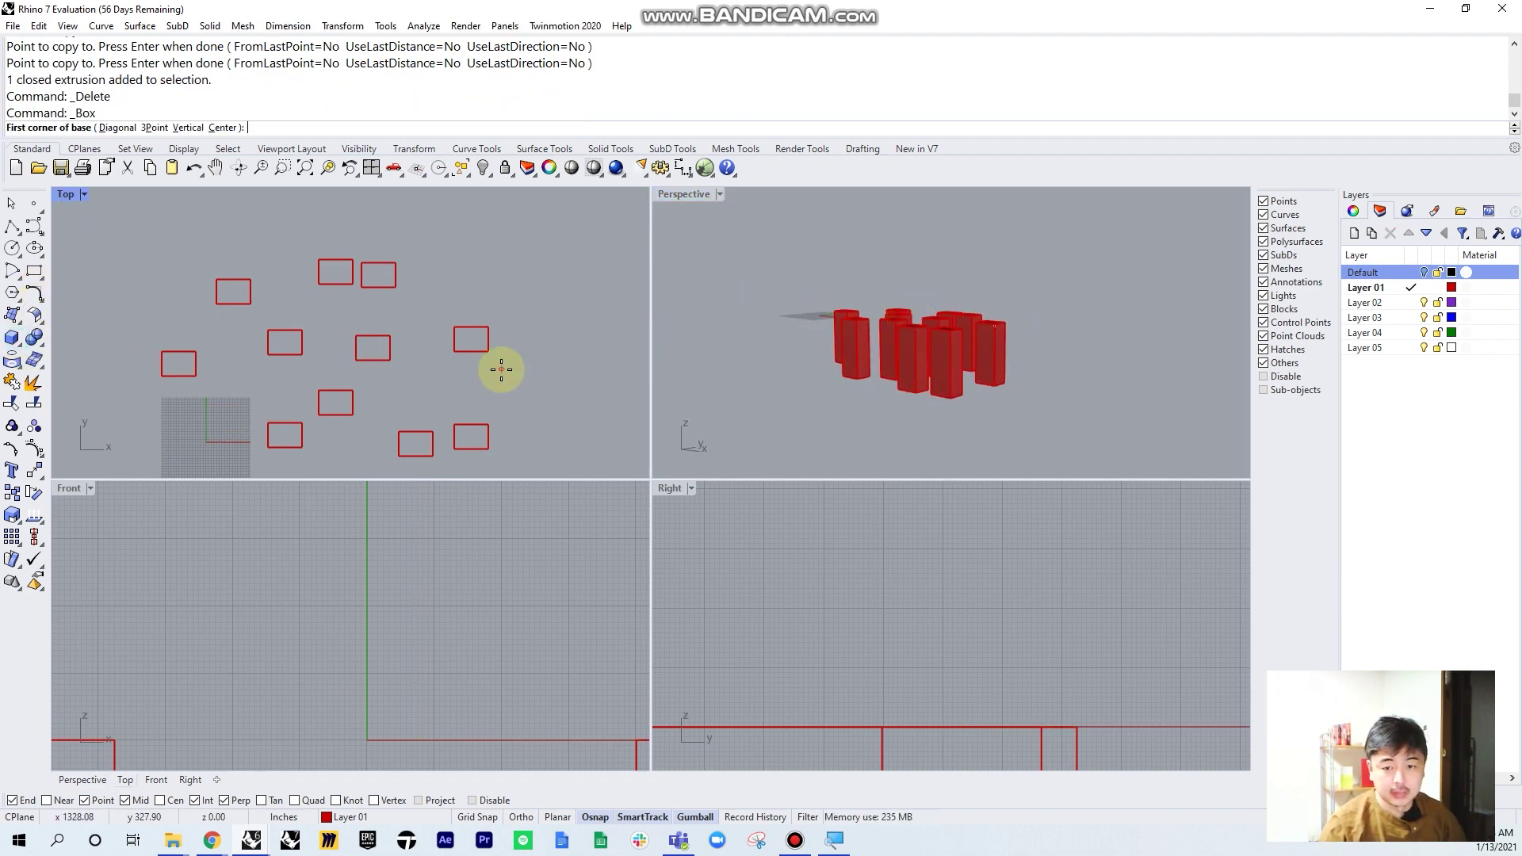
{"action": "scroll", "coordinate": [286, 256], "scroll_direction": "down", "scroll_amount": 3}
{"action": "left_click", "coordinate": [172, 212]}
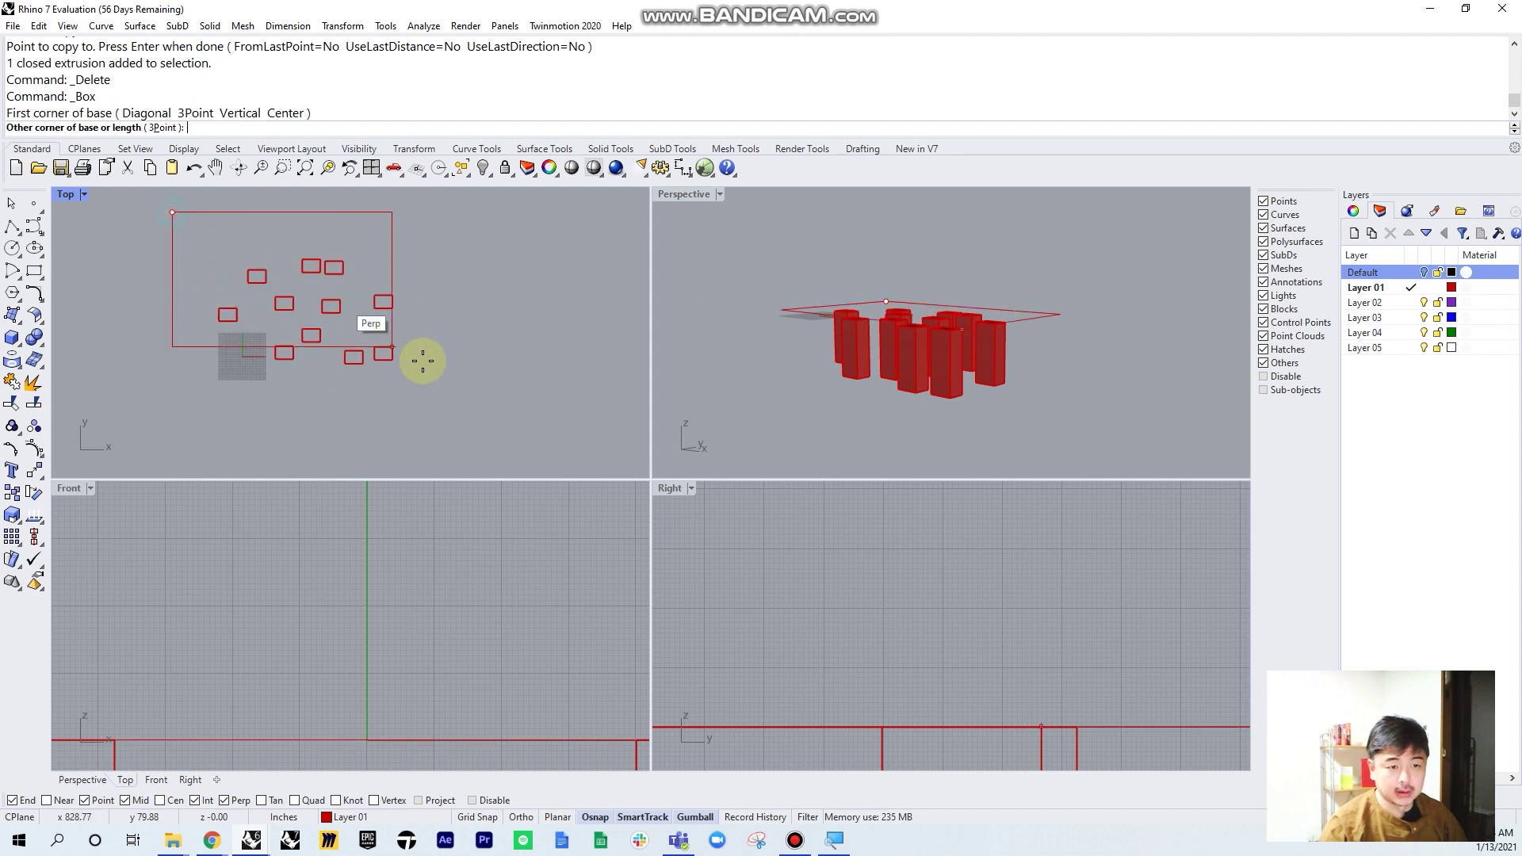
{"action": "left_click", "coordinate": [465, 411]}
{"action": "left_click", "coordinate": [470, 434]}
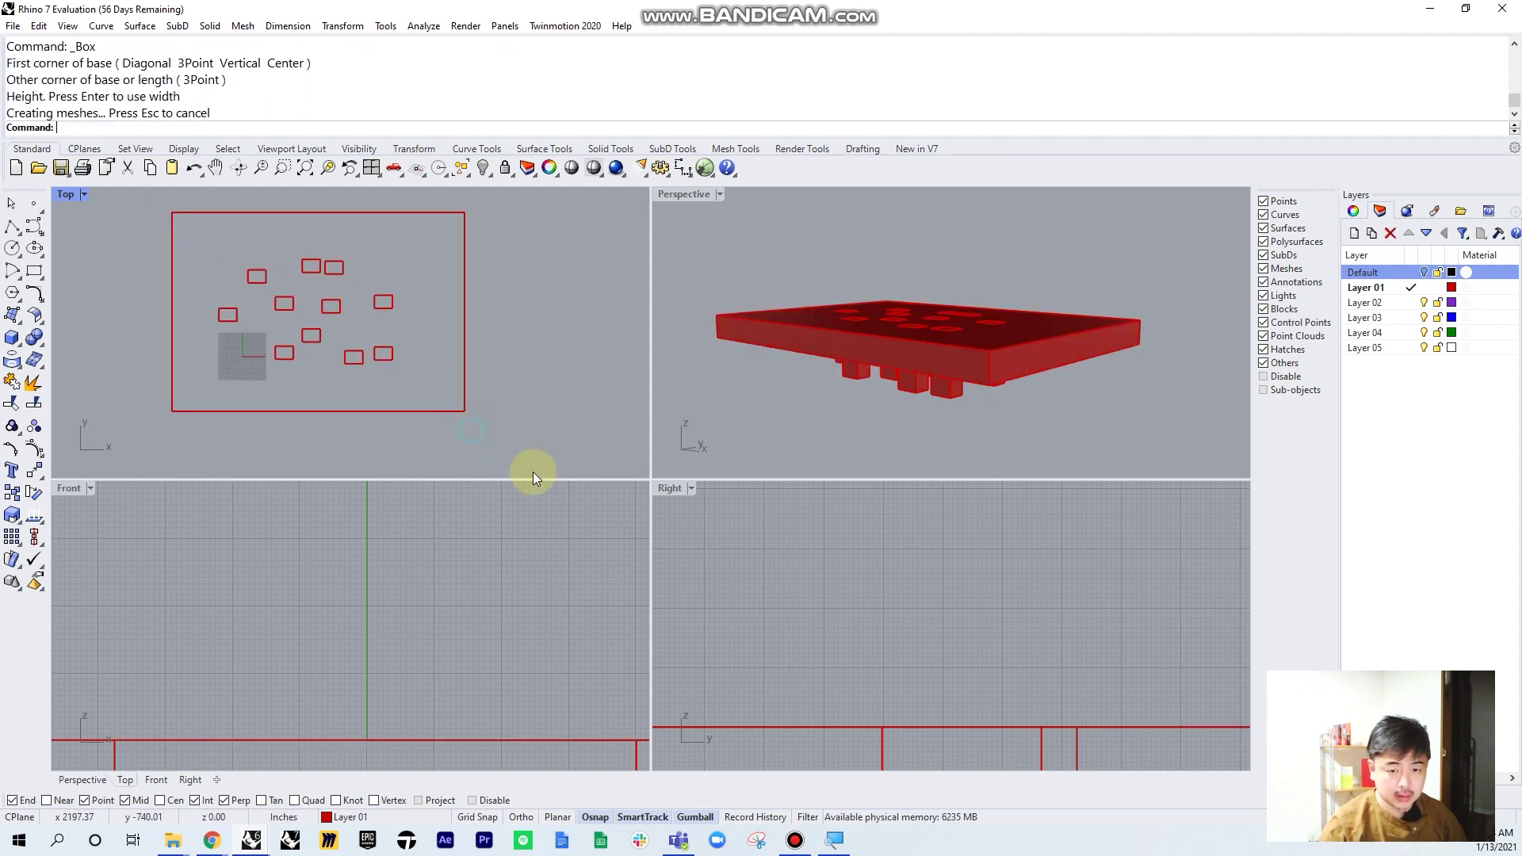
{"action": "scroll", "coordinate": [904, 634], "scroll_direction": "down", "scroll_amount": 3}
Move the slab down in the Right view so the column tops protrude through it
{"action": "scroll", "coordinate": [961, 567], "scroll_direction": "down", "scroll_amount": 3}
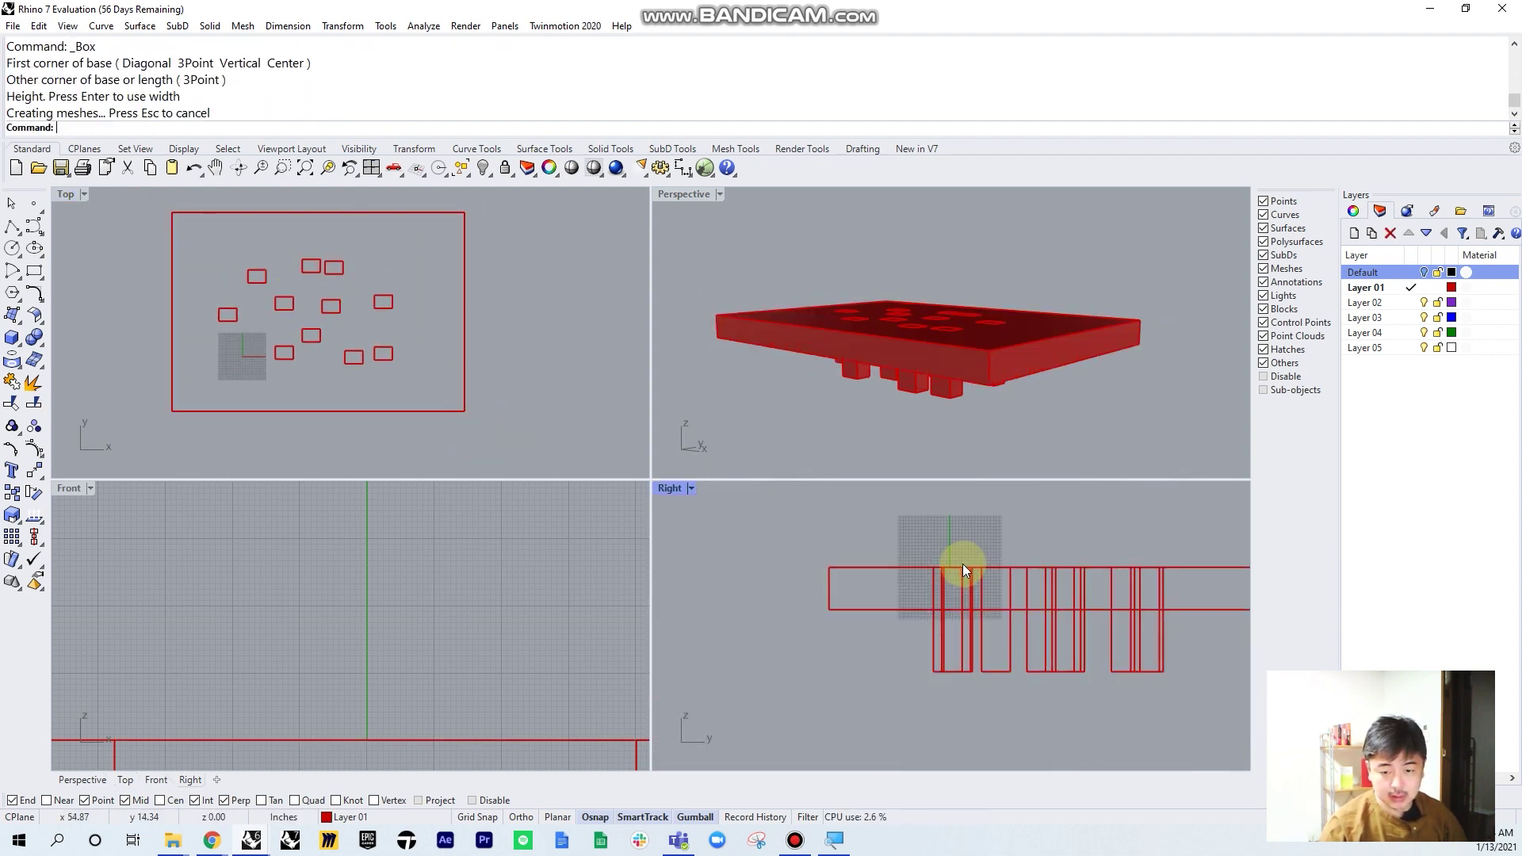
{"action": "left_click_drag", "start_coordinate": [901, 568], "coordinate": [905, 589]}
{"action": "left_click", "coordinate": [910, 510]}
{"action": "mouse_move", "coordinate": [988, 279]}
{"action": "right_mouse_down"}
{"action": "mouse_move", "coordinate": [1035, 251]}
{"action": "mouse_move", "coordinate": [982, 288]}
{"action": "right_mouse_up"}
{"action": "right_click_drag", "start_coordinate": [1146, 620], "coordinate": [1101, 536]}
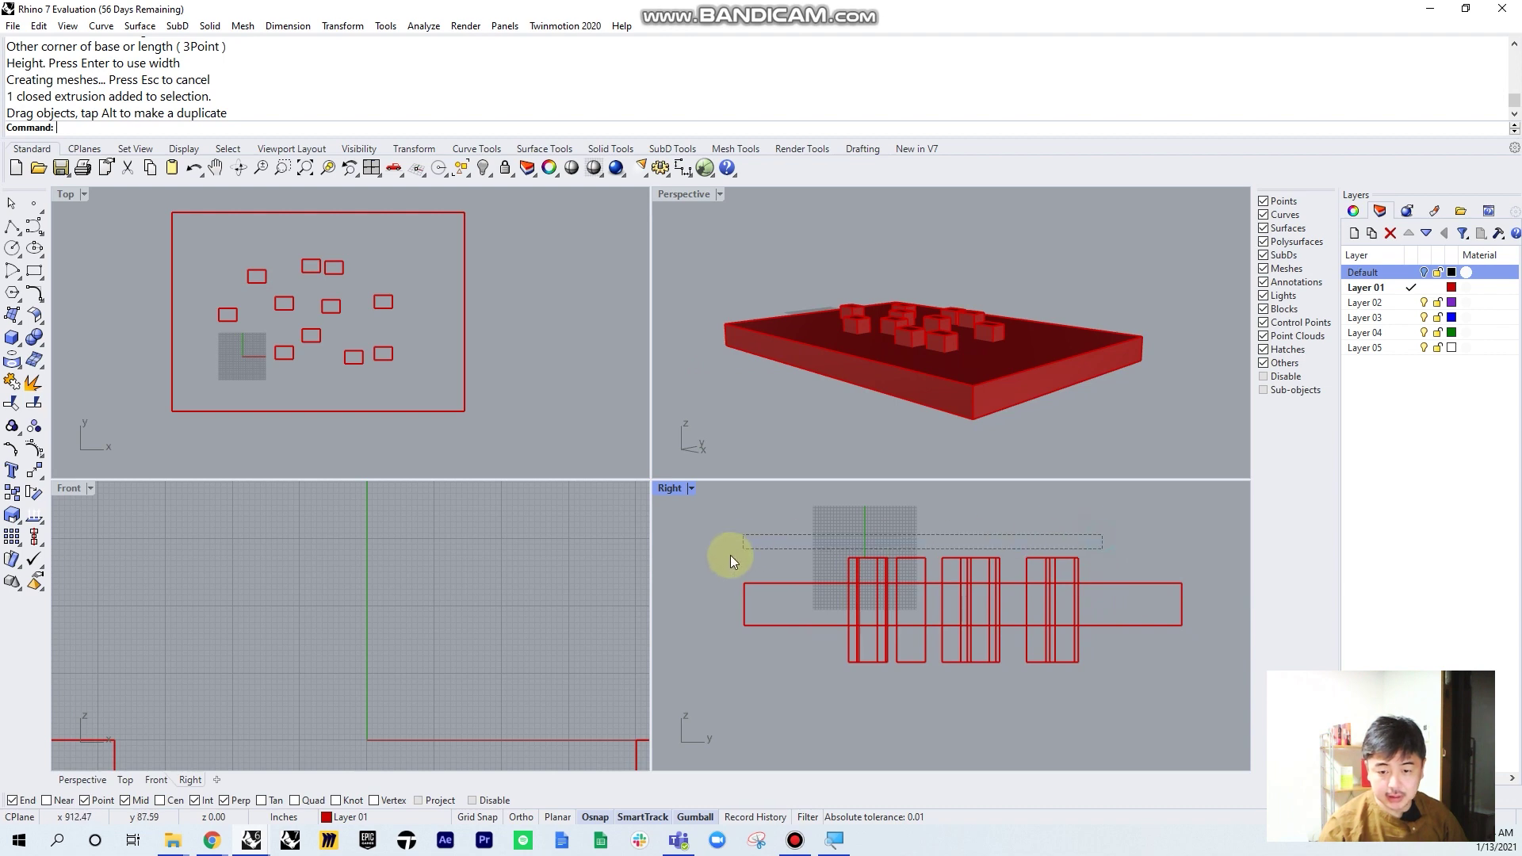
{"action": "left_click_drag", "start_coordinate": [736, 573], "coordinate": [737, 573]}
{"action": "left_click", "coordinate": [823, 550]}
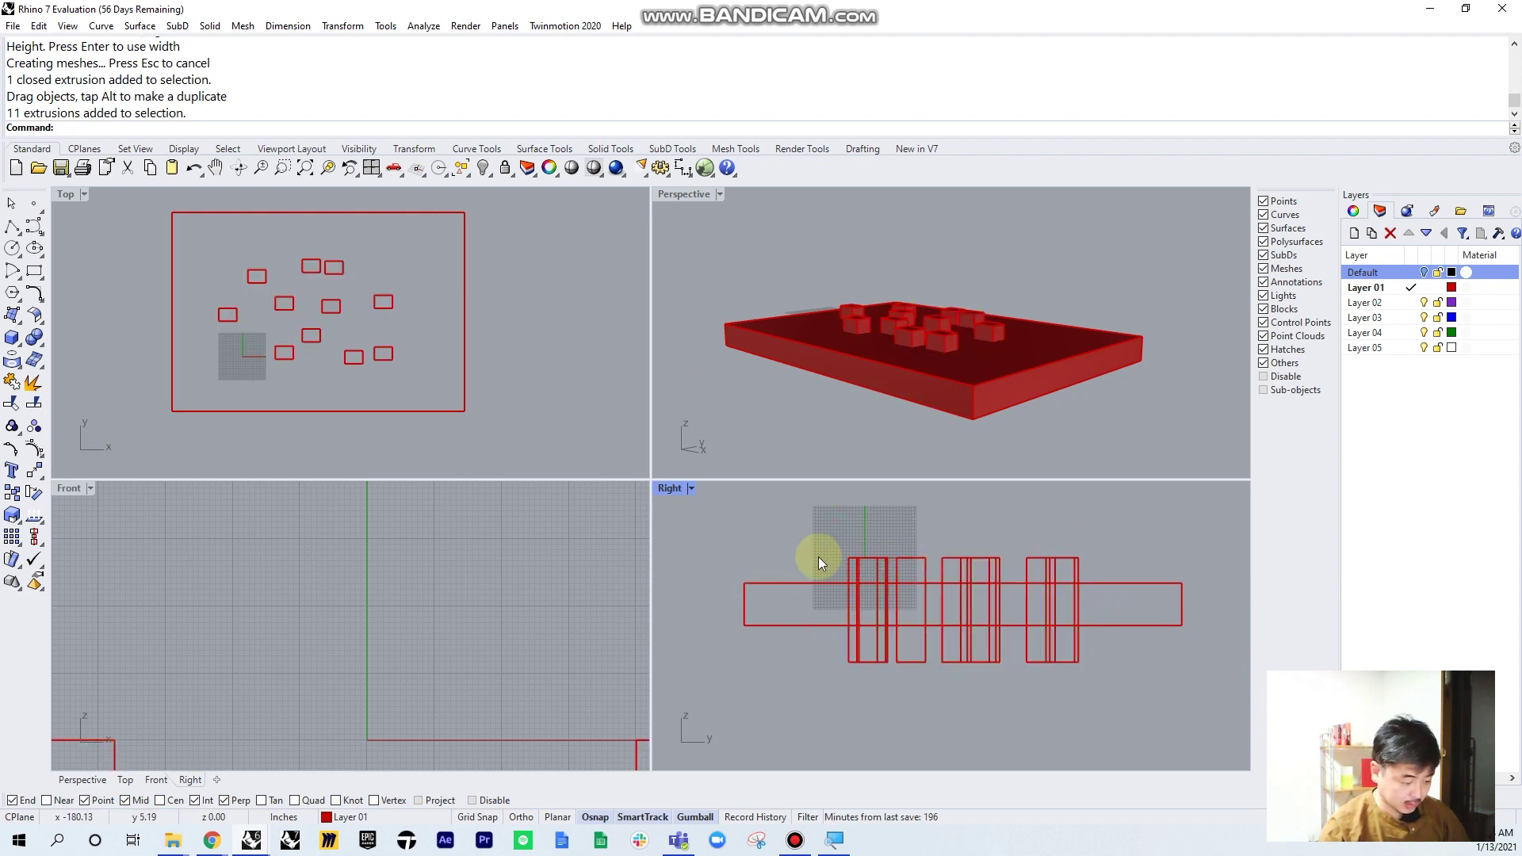
Use BD to subtract the eleven boxes from the slab, then view the holes in maximized Perspective
{"action": "type", "text": "BD"}
{"action": "key", "text": "Return"}
{"action": "left_click", "coordinate": [798, 583]}
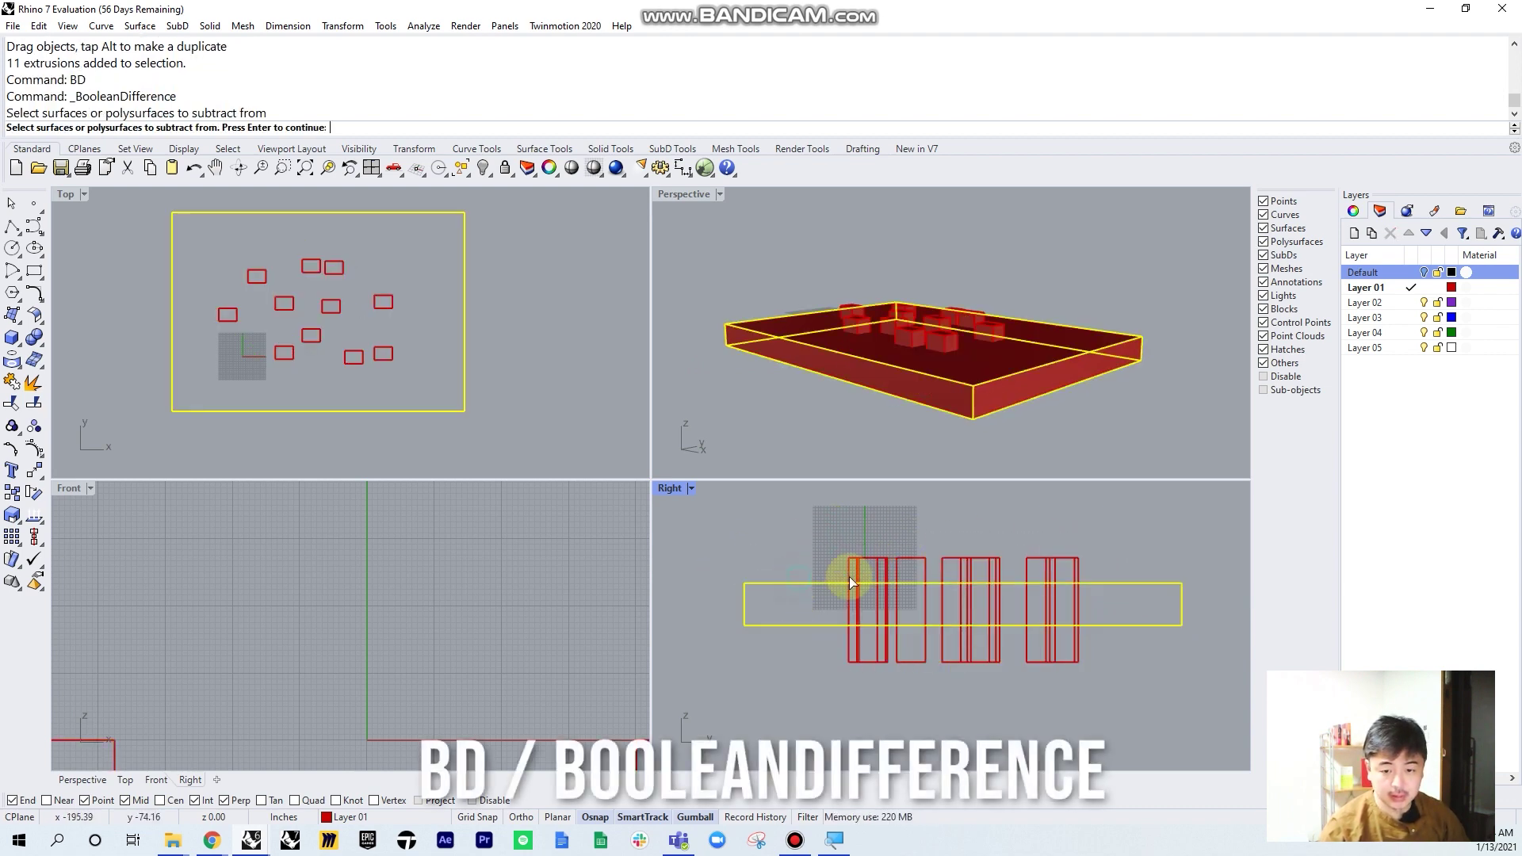
{"action": "key", "text": "Return"}
{"action": "left_click_drag", "start_coordinate": [818, 566], "coordinate": [820, 558]}
{"action": "key", "text": "Return"}
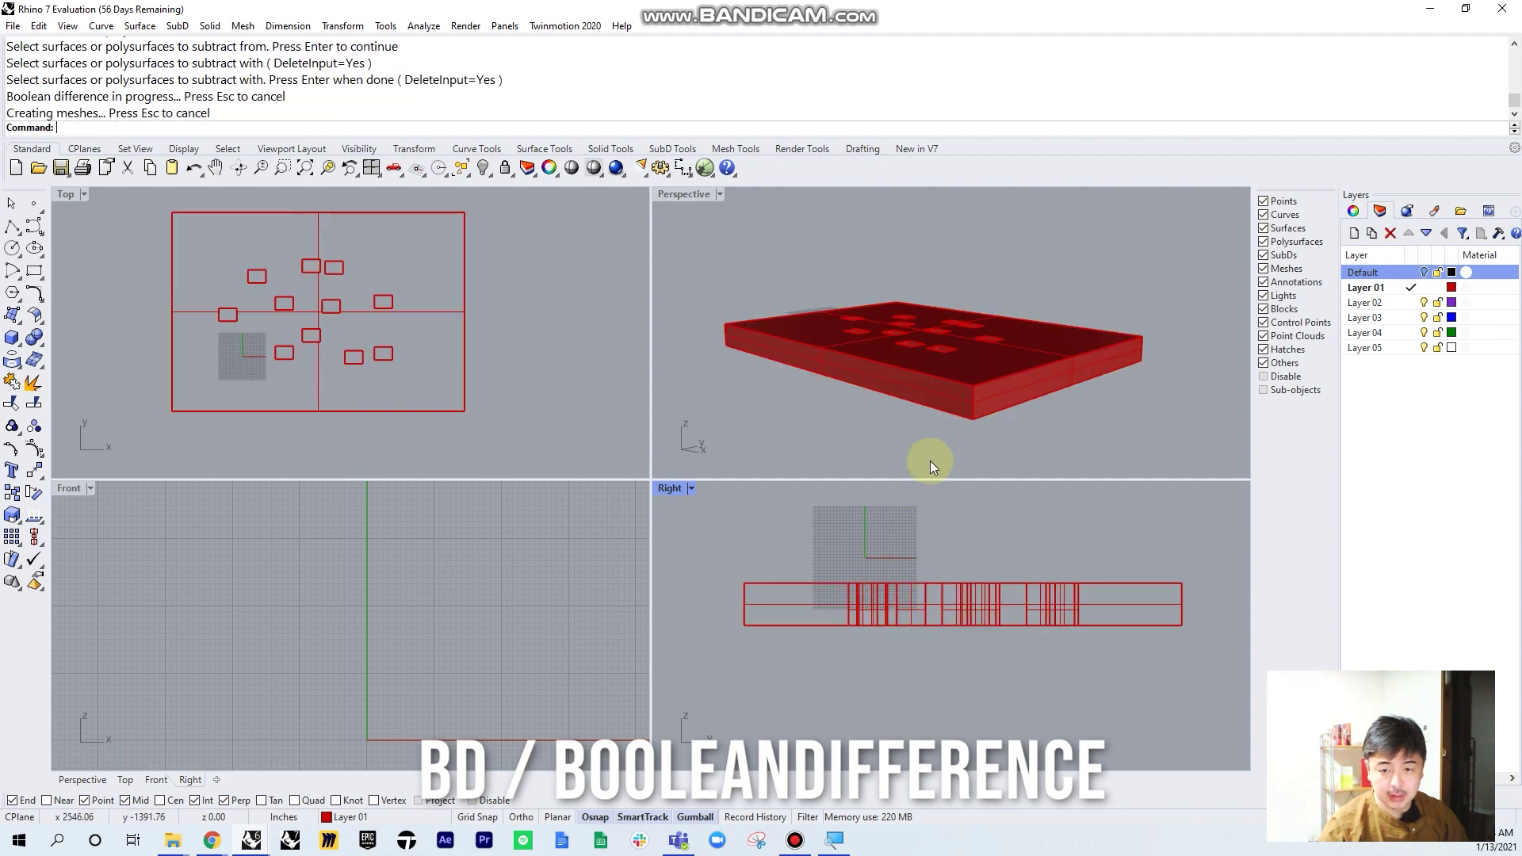
{"action": "mouse_move", "coordinate": [981, 404]}
{"action": "right_mouse_down"}
{"action": "mouse_move", "coordinate": [991, 371]}
{"action": "mouse_move", "coordinate": [995, 385]}
{"action": "mouse_move", "coordinate": [913, 330]}
{"action": "mouse_move", "coordinate": [975, 381]}
{"action": "right_mouse_up"}
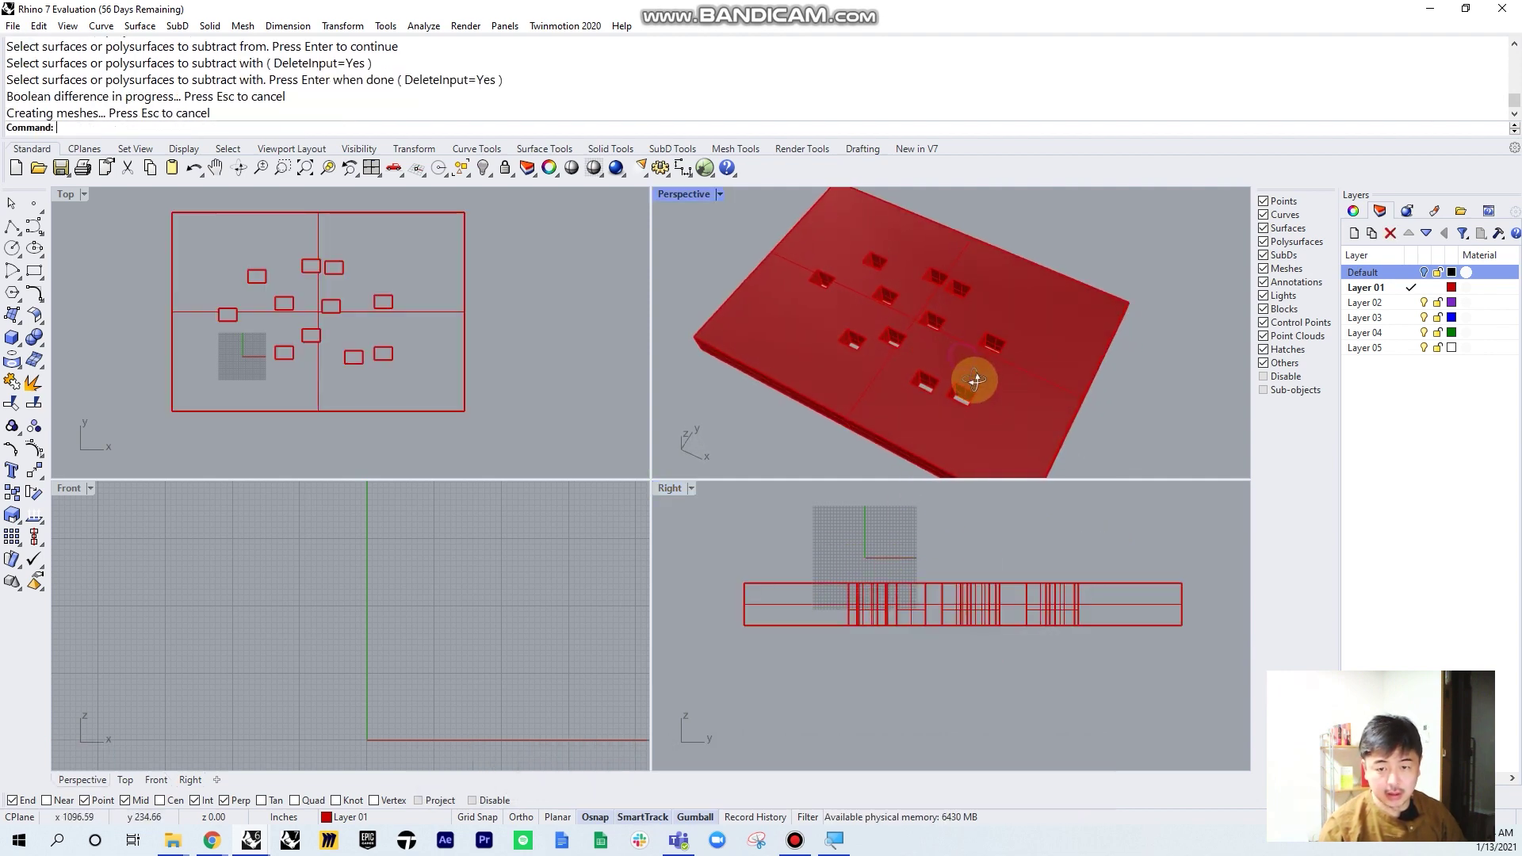
{"action": "double_click", "coordinate": [679, 193]}
{"action": "right_click_drag", "start_coordinate": [653, 360], "coordinate": [645, 537]}
Copy the slab and posts to the clipboard, then undo back to the earlier state
{"action": "left_click", "coordinate": [786, 539]}
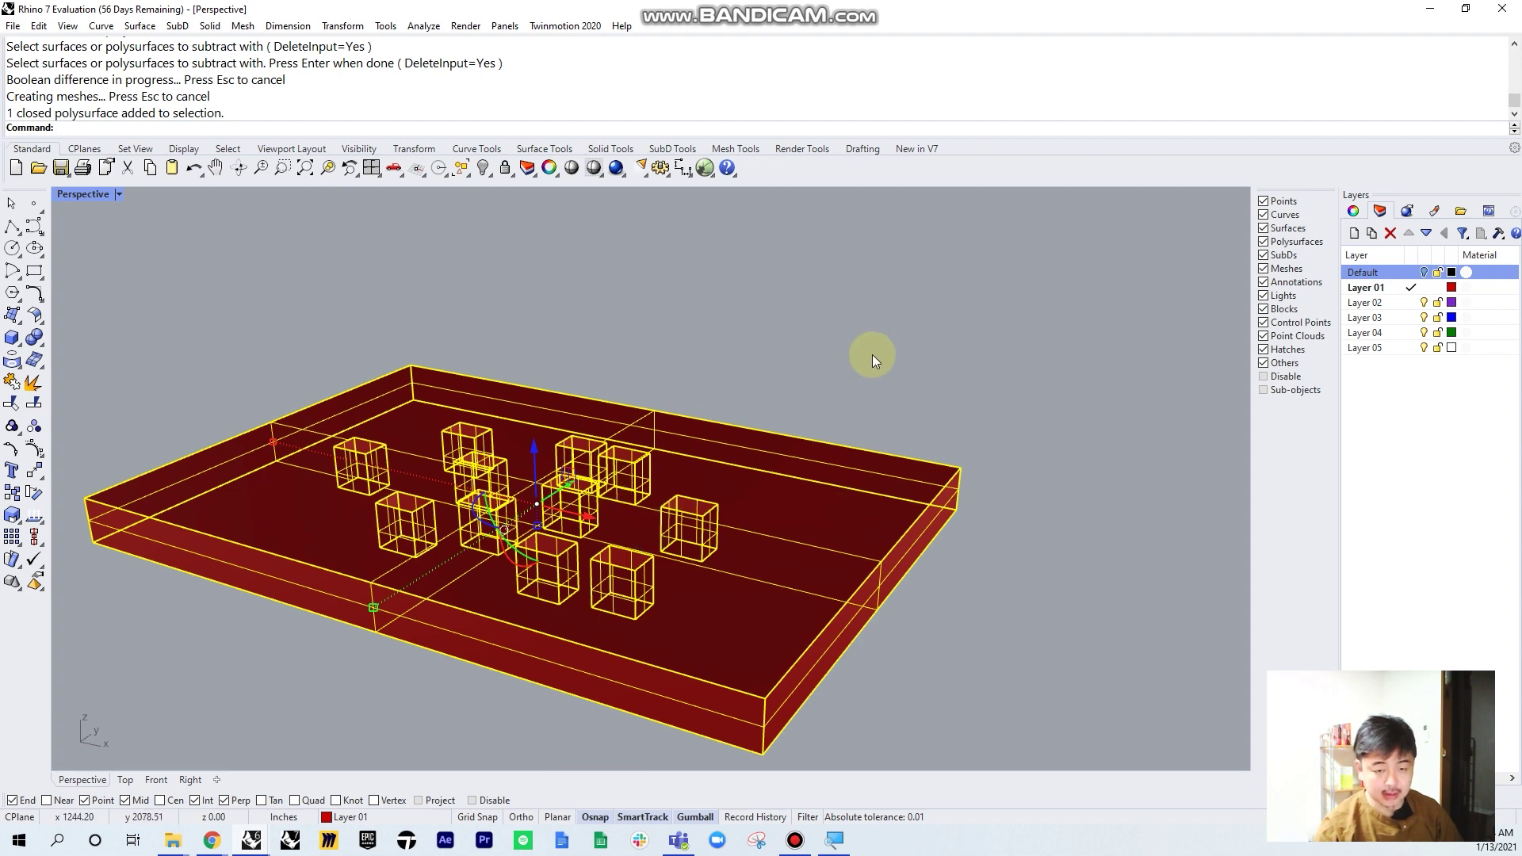
{"action": "left_click", "coordinate": [900, 334]}
{"action": "right_click_drag", "start_coordinate": [873, 347], "coordinate": [830, 412]}
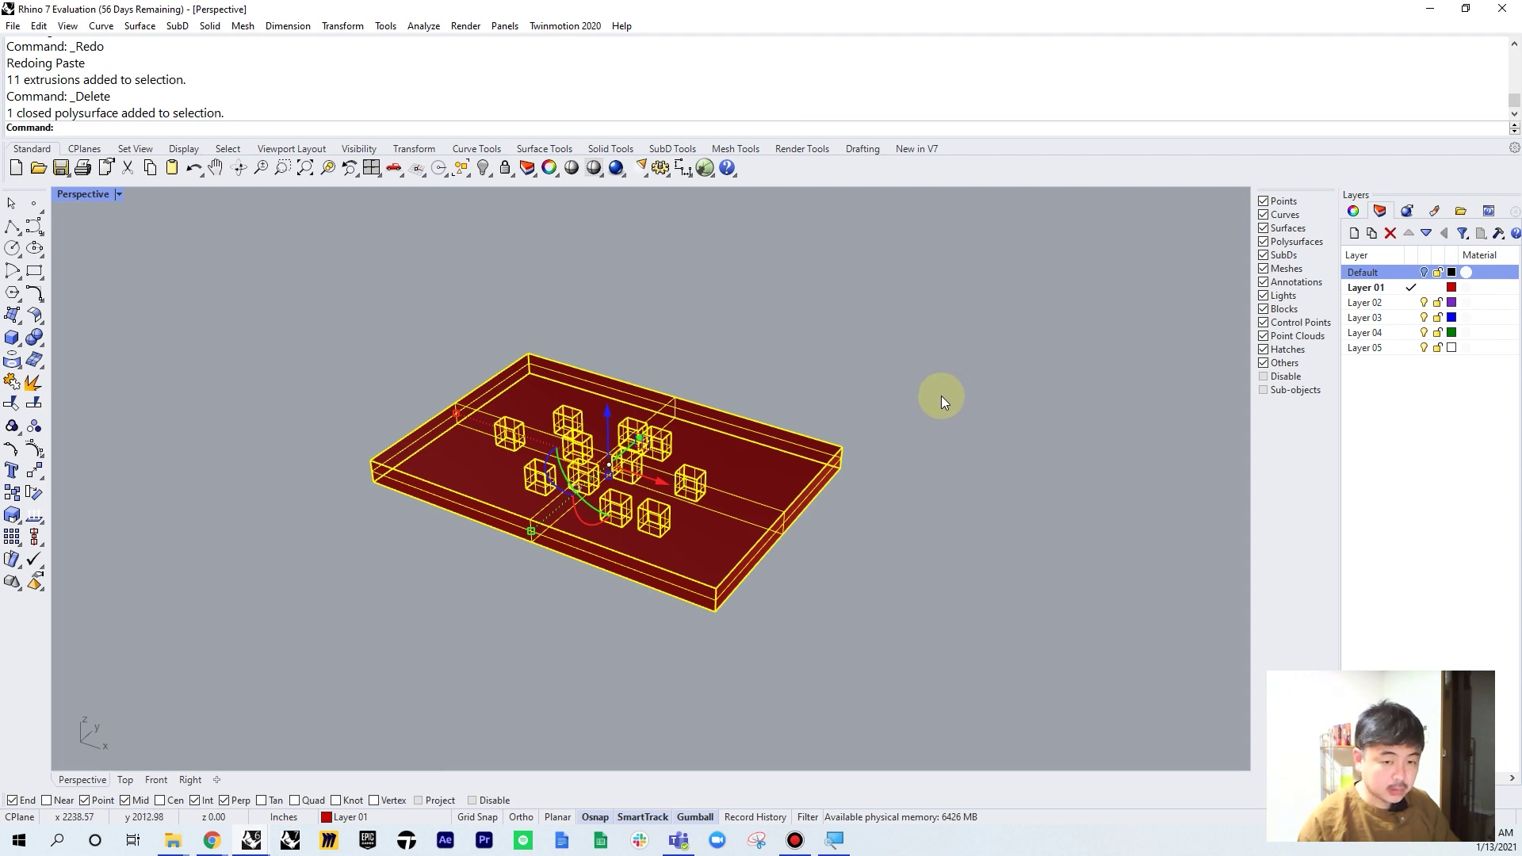
{"action": "key", "text": "ctrl+c"}
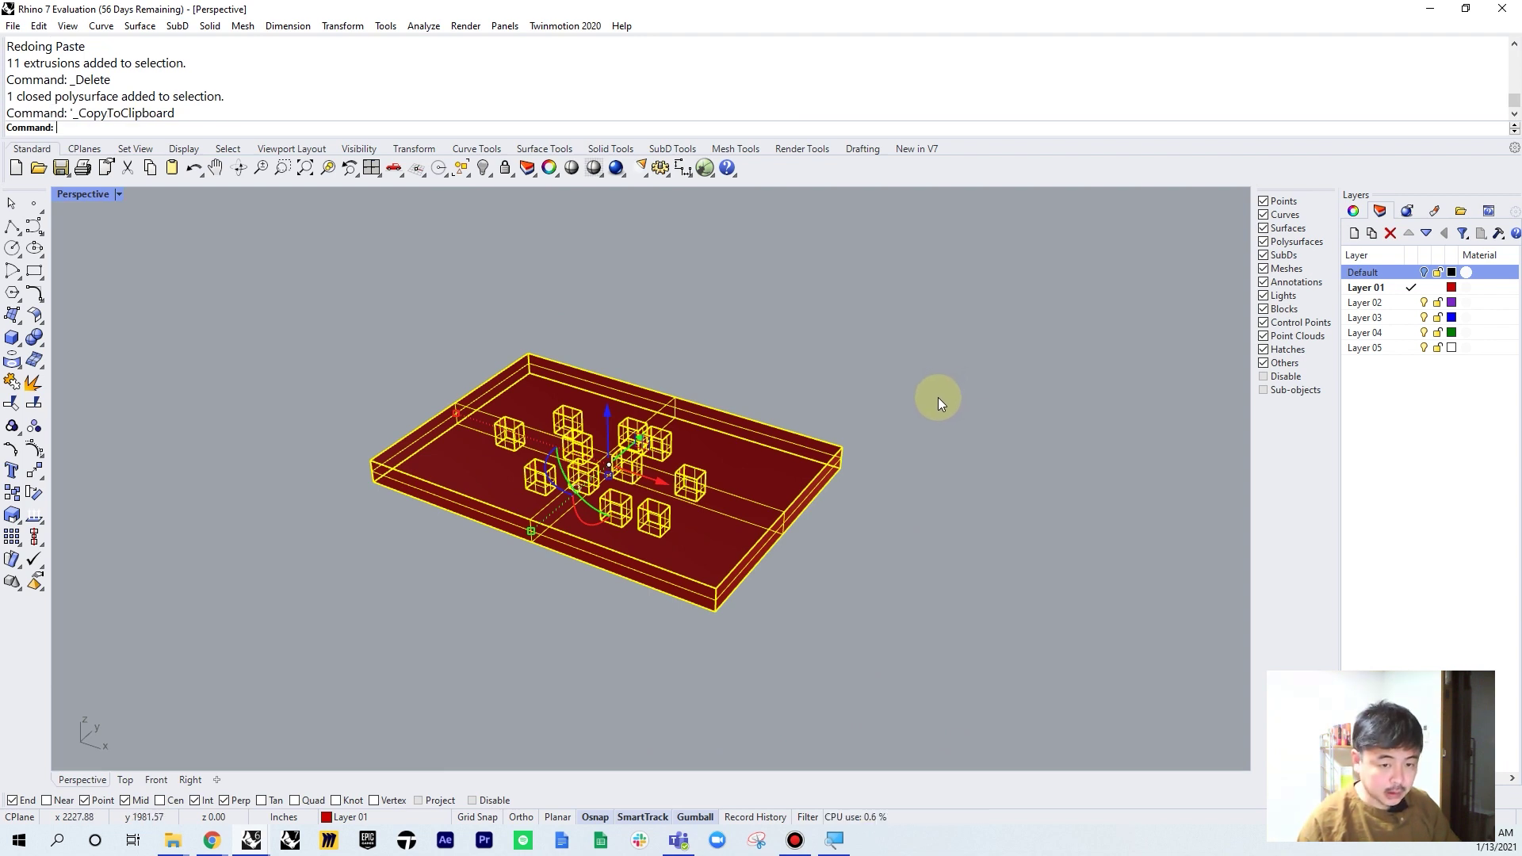
{"action": "left_click", "coordinate": [149, 169]}
{"action": "left_click", "coordinate": [526, 316]}
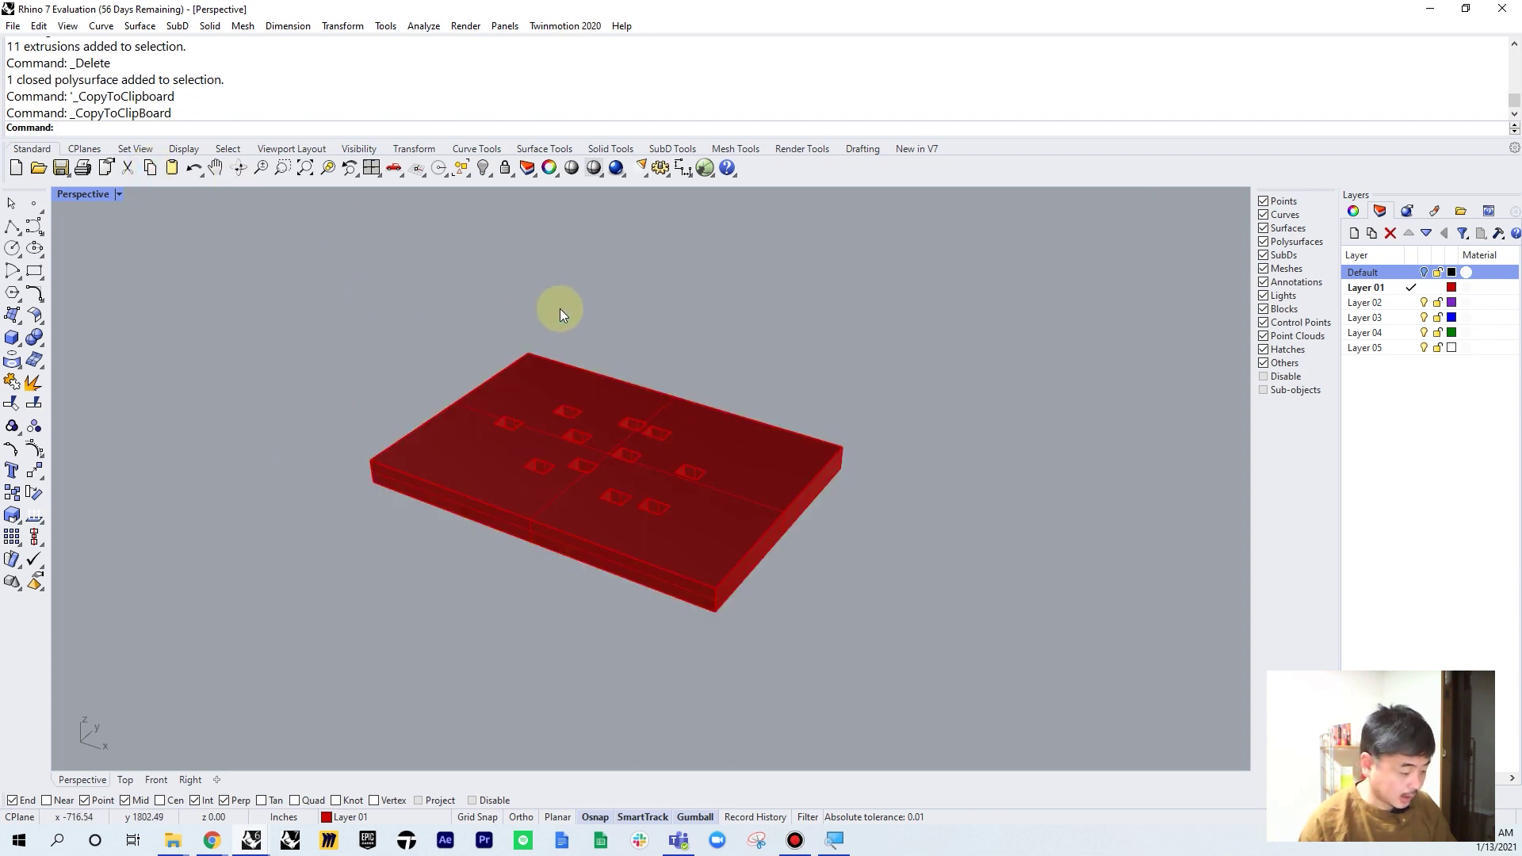
{"action": "key", "text": "ctrl+z"}
{"action": "key", "text": "ctrl+z"}
{"action": "key", "text": "Escape"}
{"action": "right_click_drag", "start_coordinate": [729, 420], "coordinate": [678, 442]}
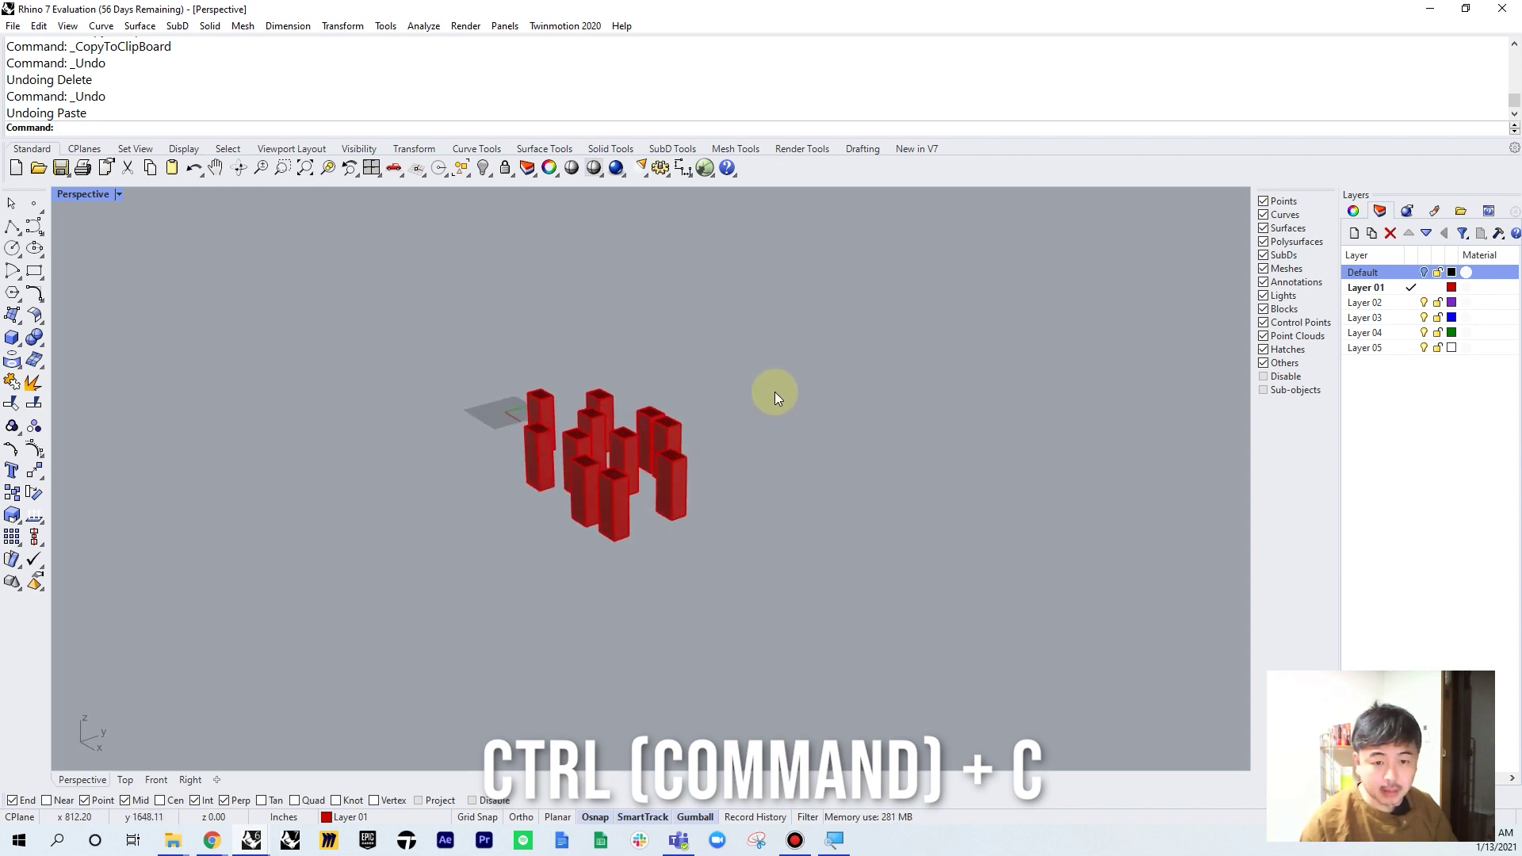
Paste the objects, lift the slab above the posts as a tabletop, then delete the whole table
{"action": "key", "text": "ctrl+v"}
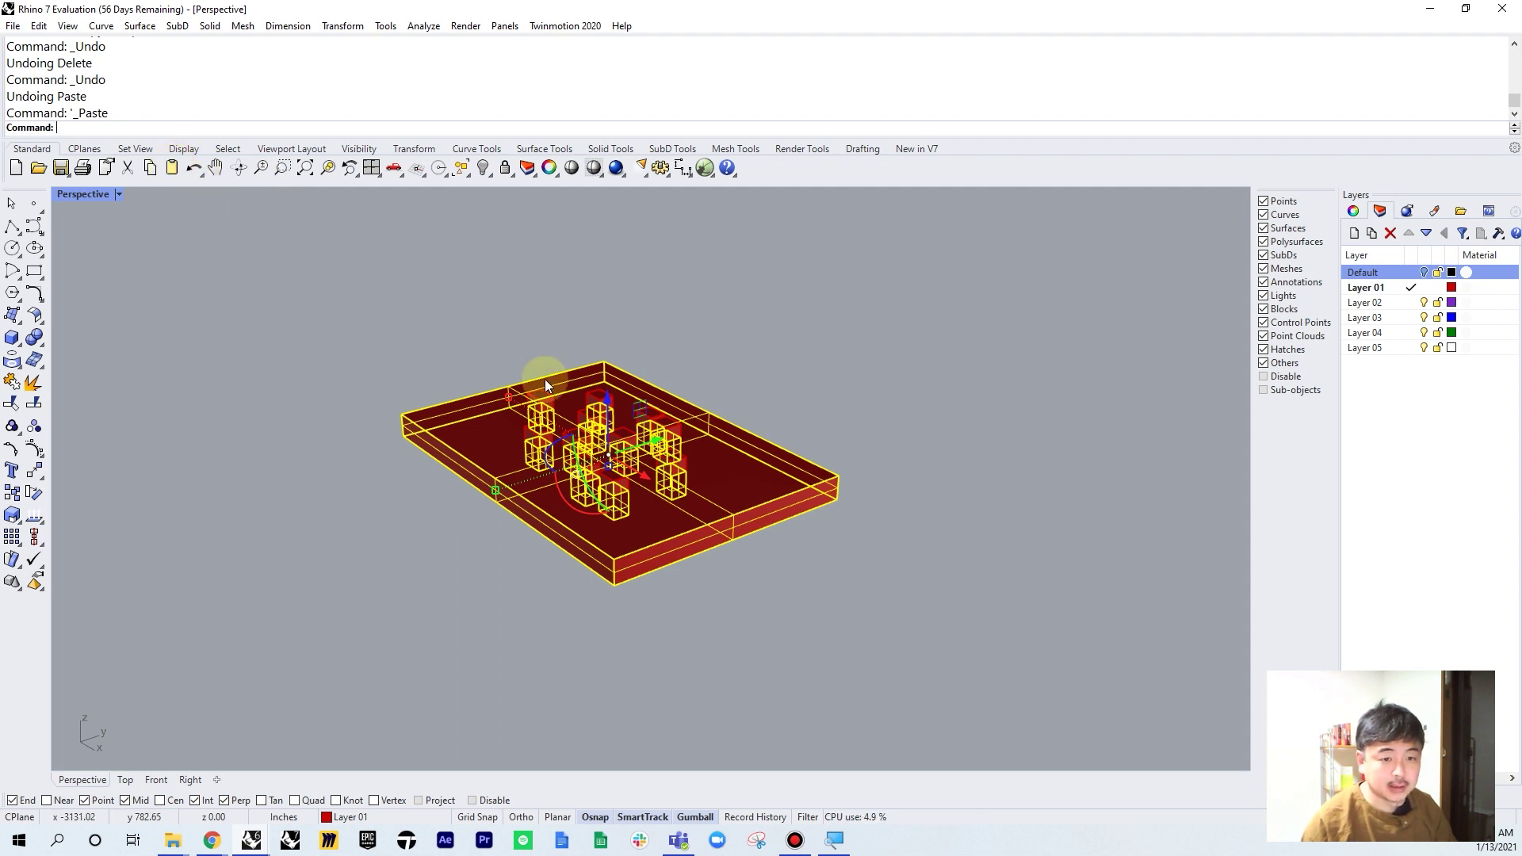
{"action": "left_click", "coordinate": [499, 349]}
{"action": "left_click", "coordinate": [658, 388]}
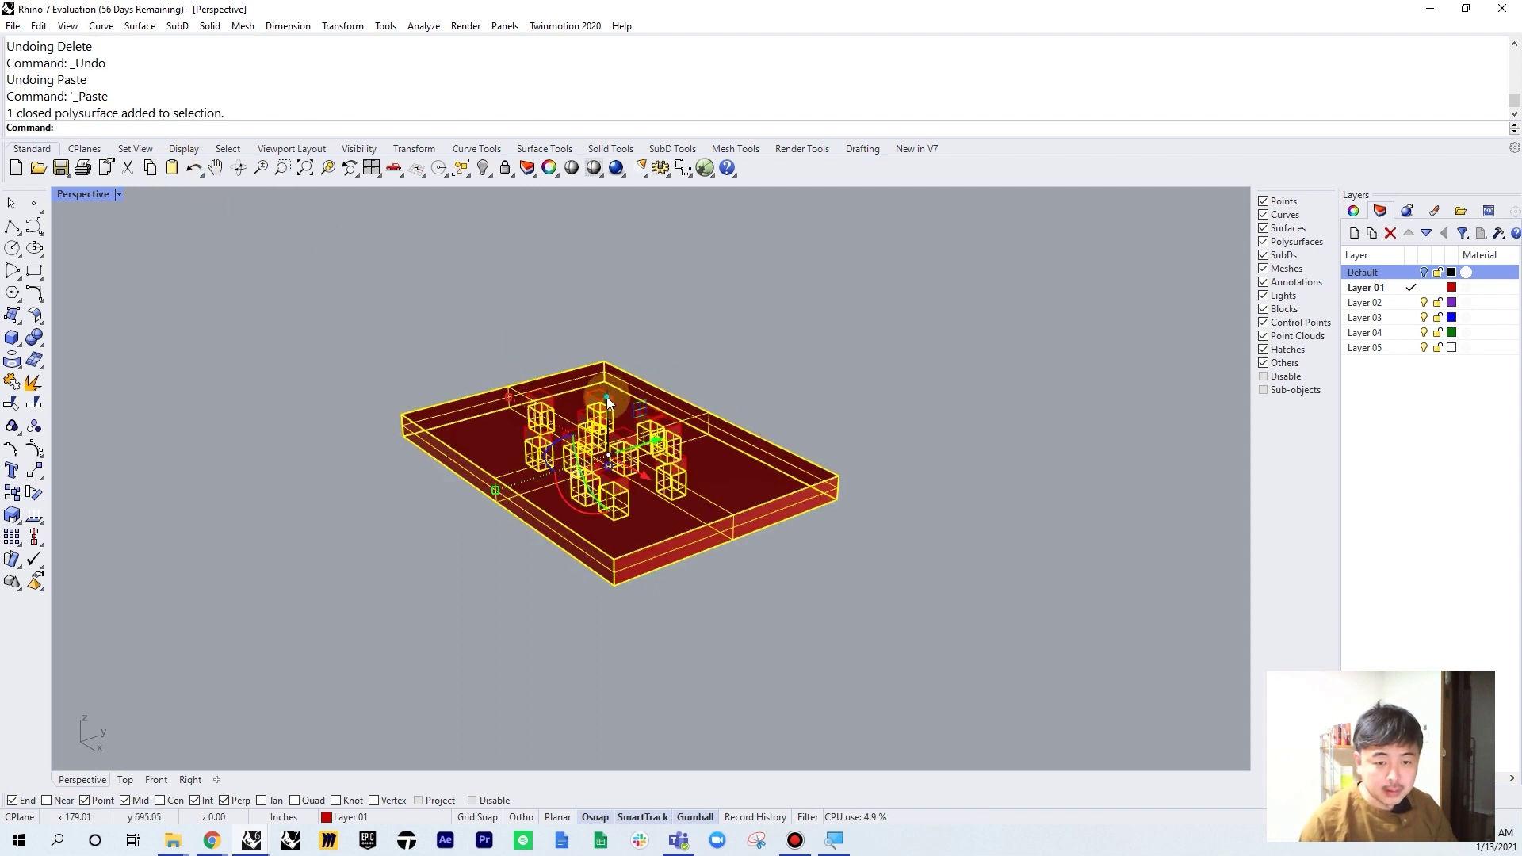
{"action": "left_click_drag", "start_coordinate": [606, 396], "coordinate": [609, 300]}
{"action": "key", "text": "Escape"}
{"action": "right_click_drag", "start_coordinate": [915, 273], "coordinate": [715, 439]}
{"action": "key", "text": "alt+Tab"}
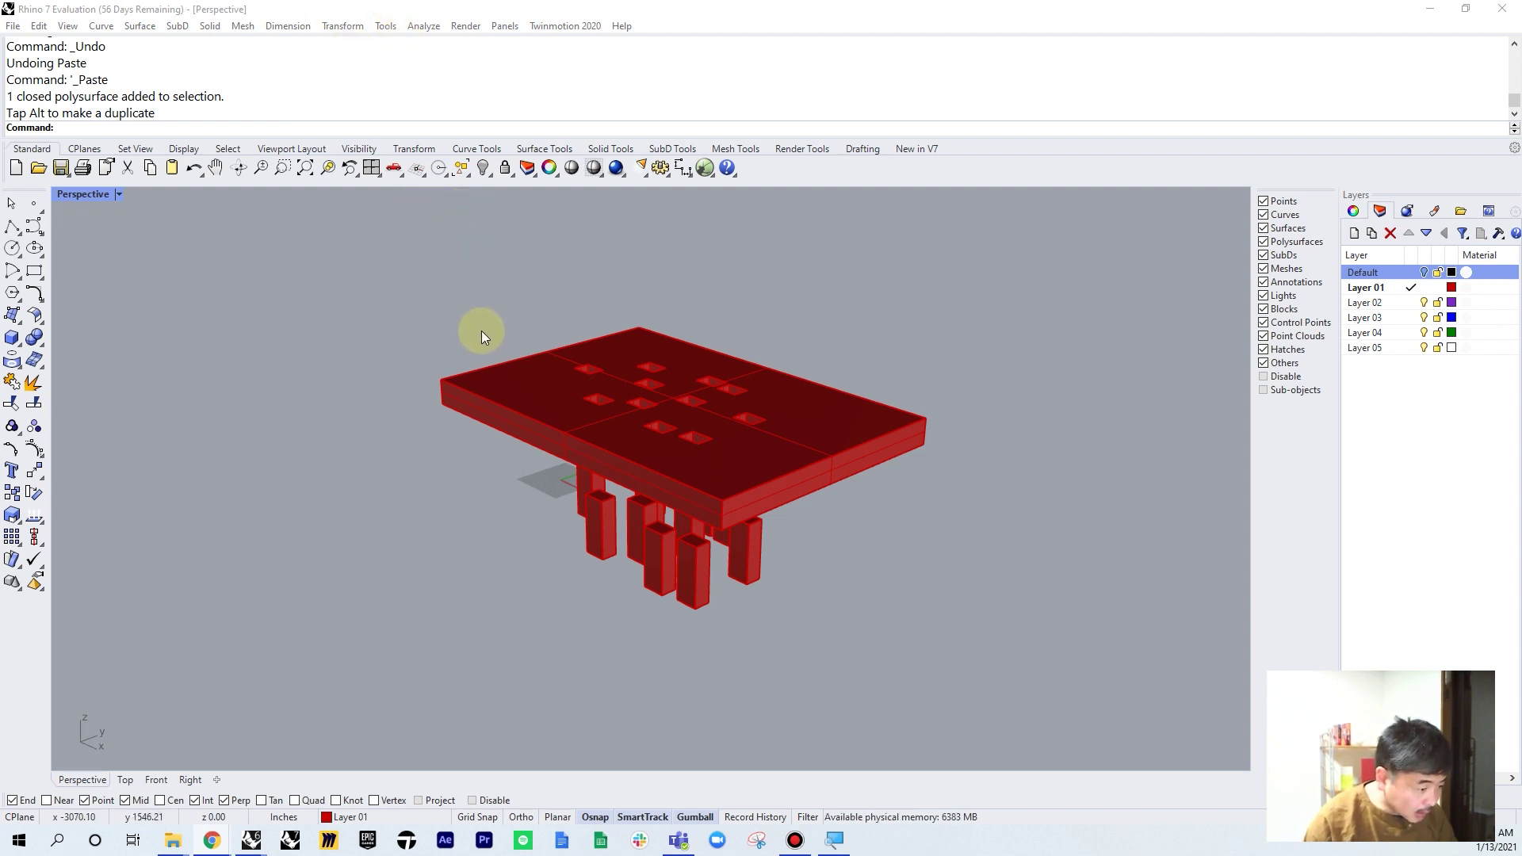
{"action": "left_click_drag", "start_coordinate": [395, 274], "coordinate": [1129, 698]}
{"action": "key", "text": "Delete"}
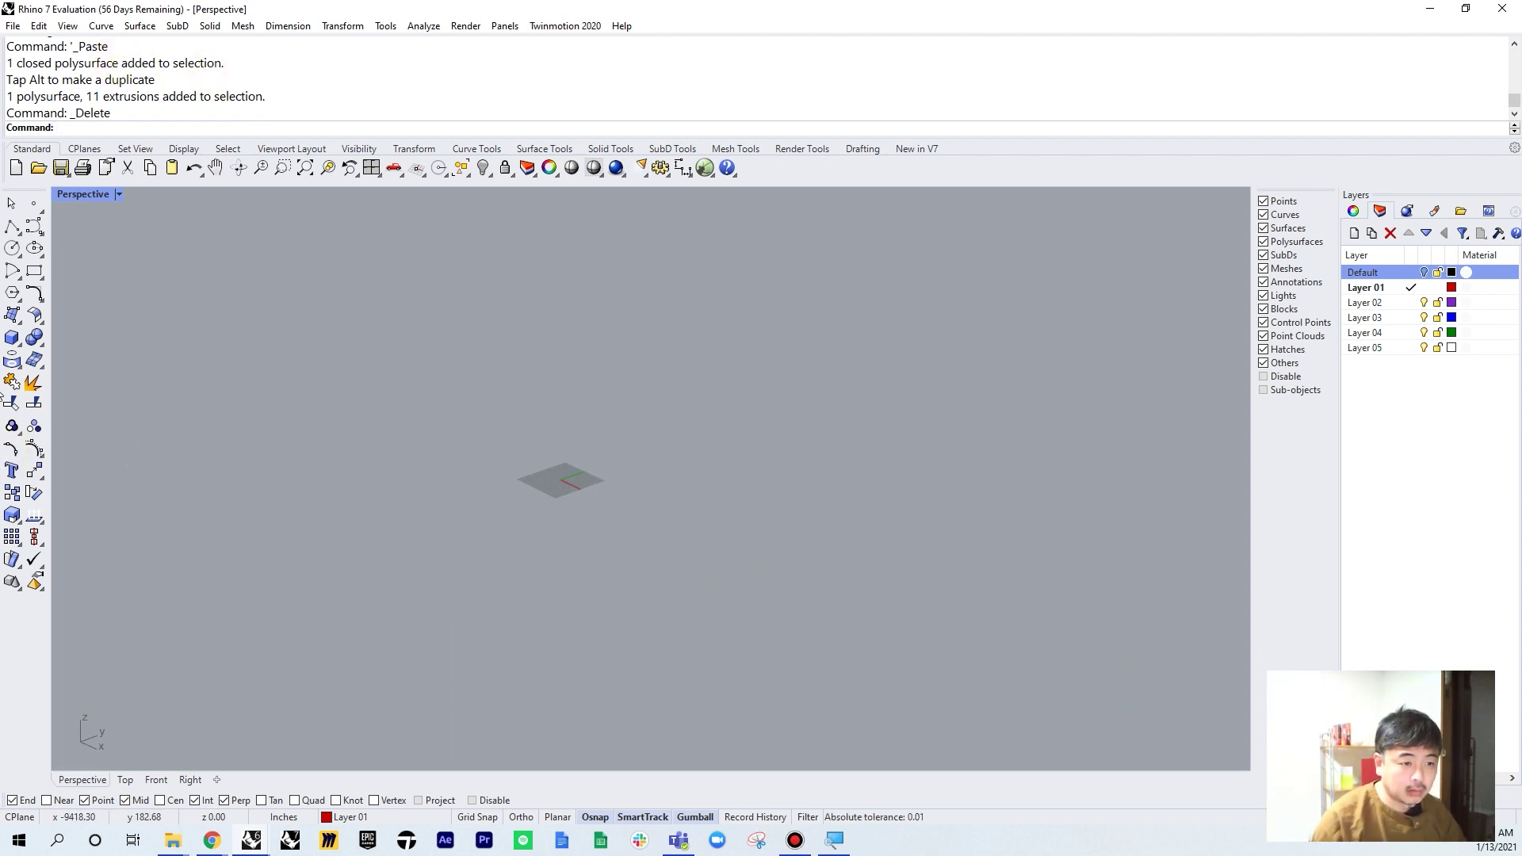
Draw a new box from two base corners and a height
{"action": "left_click", "coordinate": [13, 339]}
{"action": "left_click", "coordinate": [543, 470]}
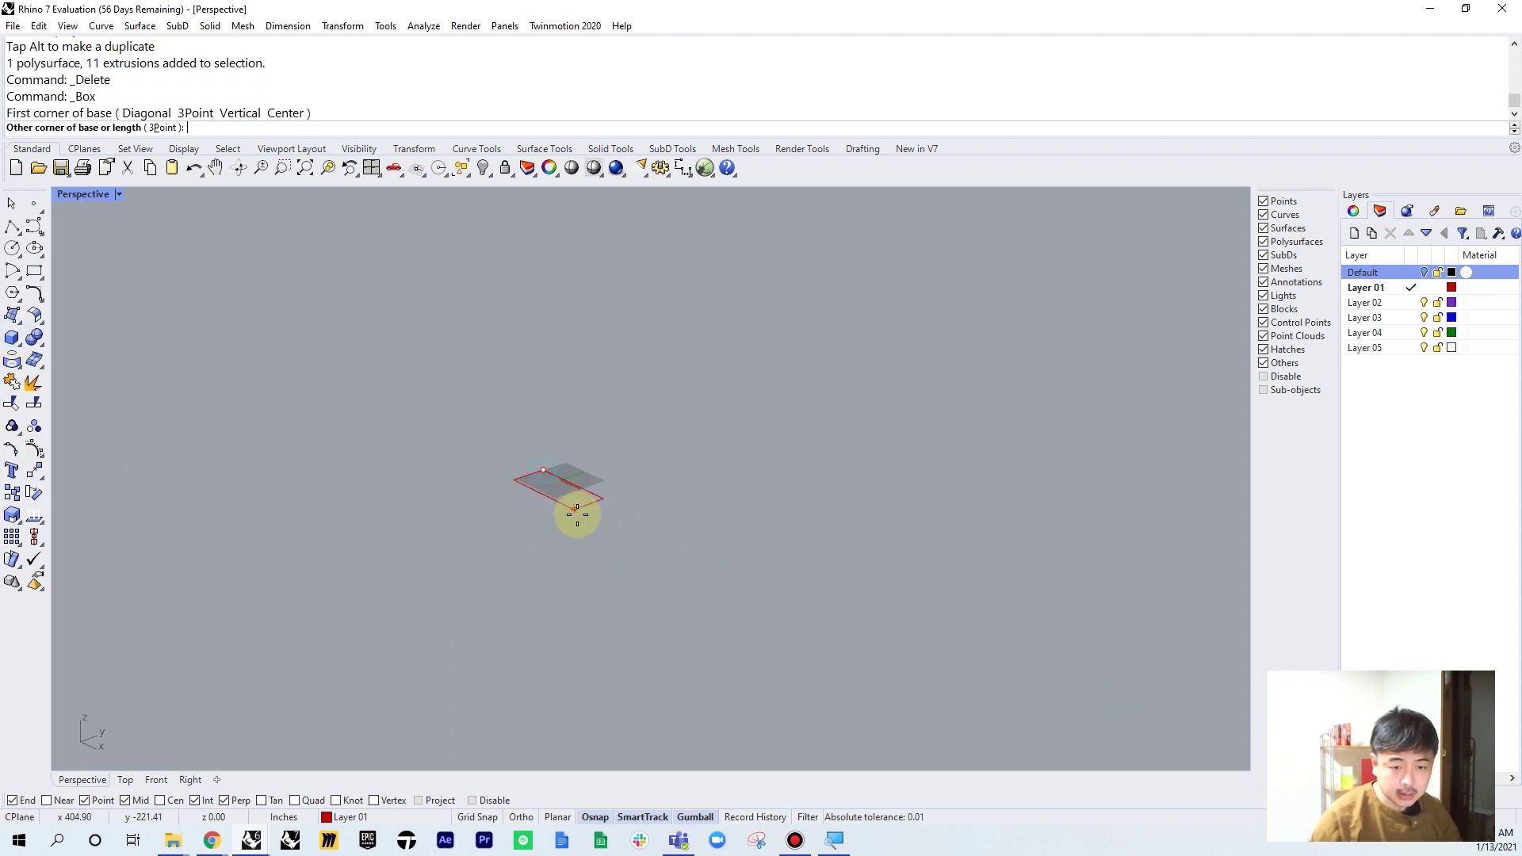
{"action": "left_click", "coordinate": [565, 537]}
{"action": "left_click", "coordinate": [570, 423]}
{"action": "scroll", "coordinate": [603, 483], "scroll_direction": "up", "scroll_amount": 3}
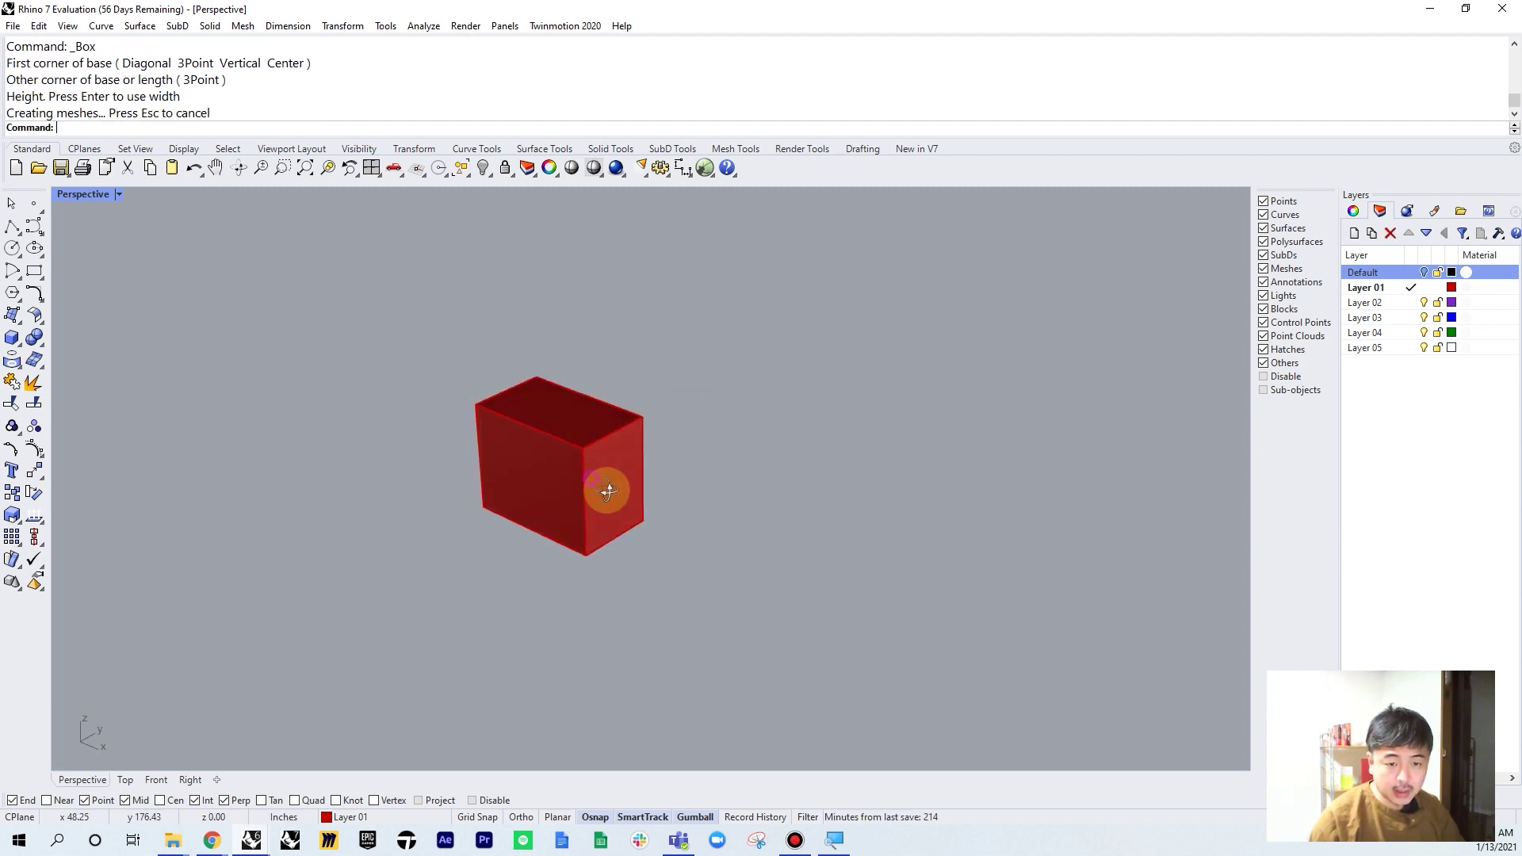
Tilt the box with two gumball rotations and orbit to view it
{"action": "left_click", "coordinate": [601, 467]}
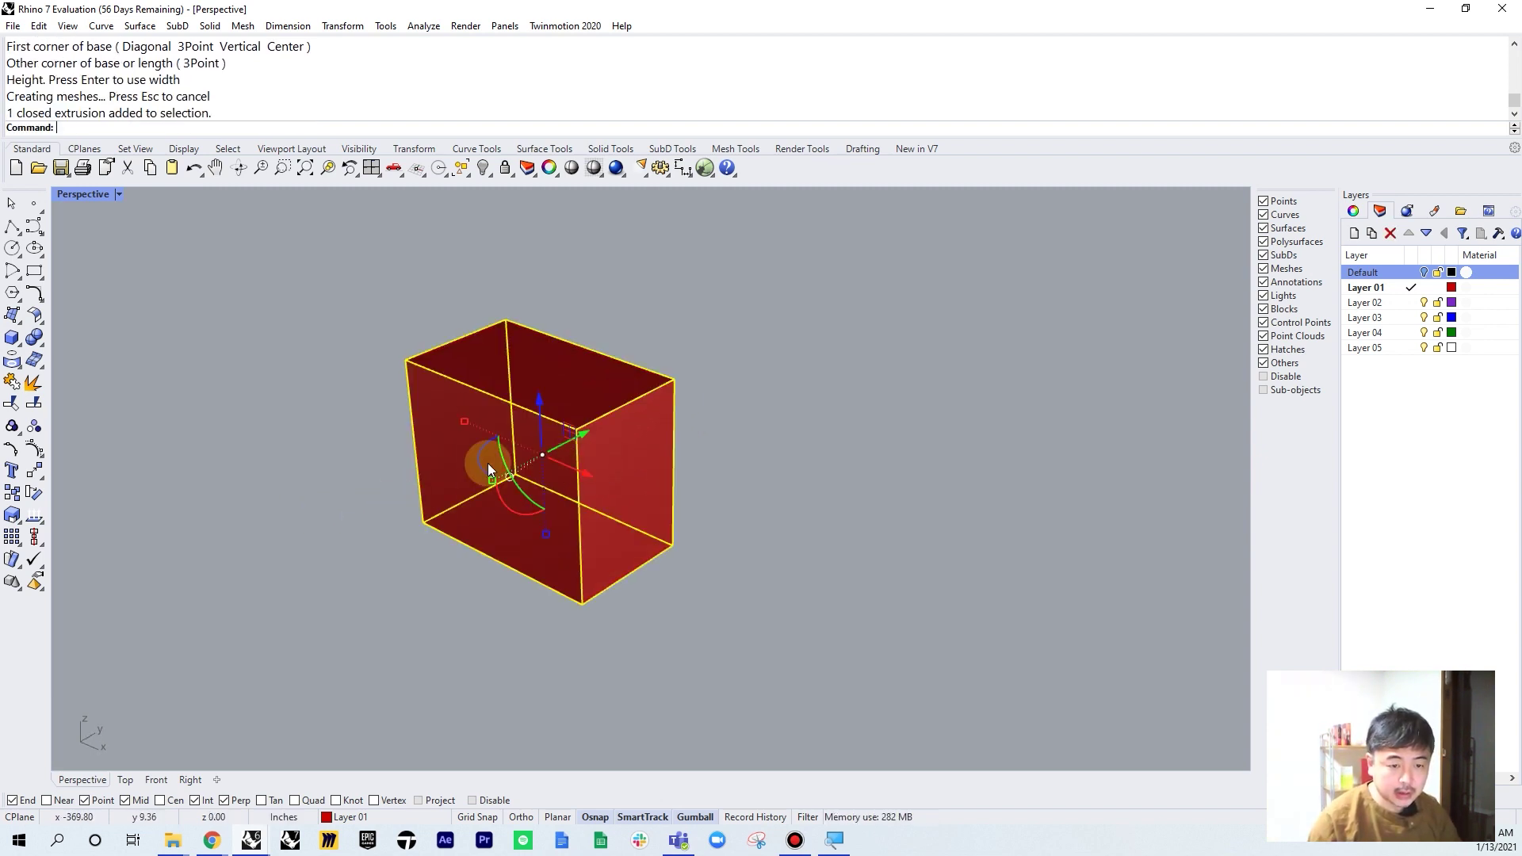
{"action": "left_click_drag", "start_coordinate": [479, 459], "coordinate": [546, 517]}
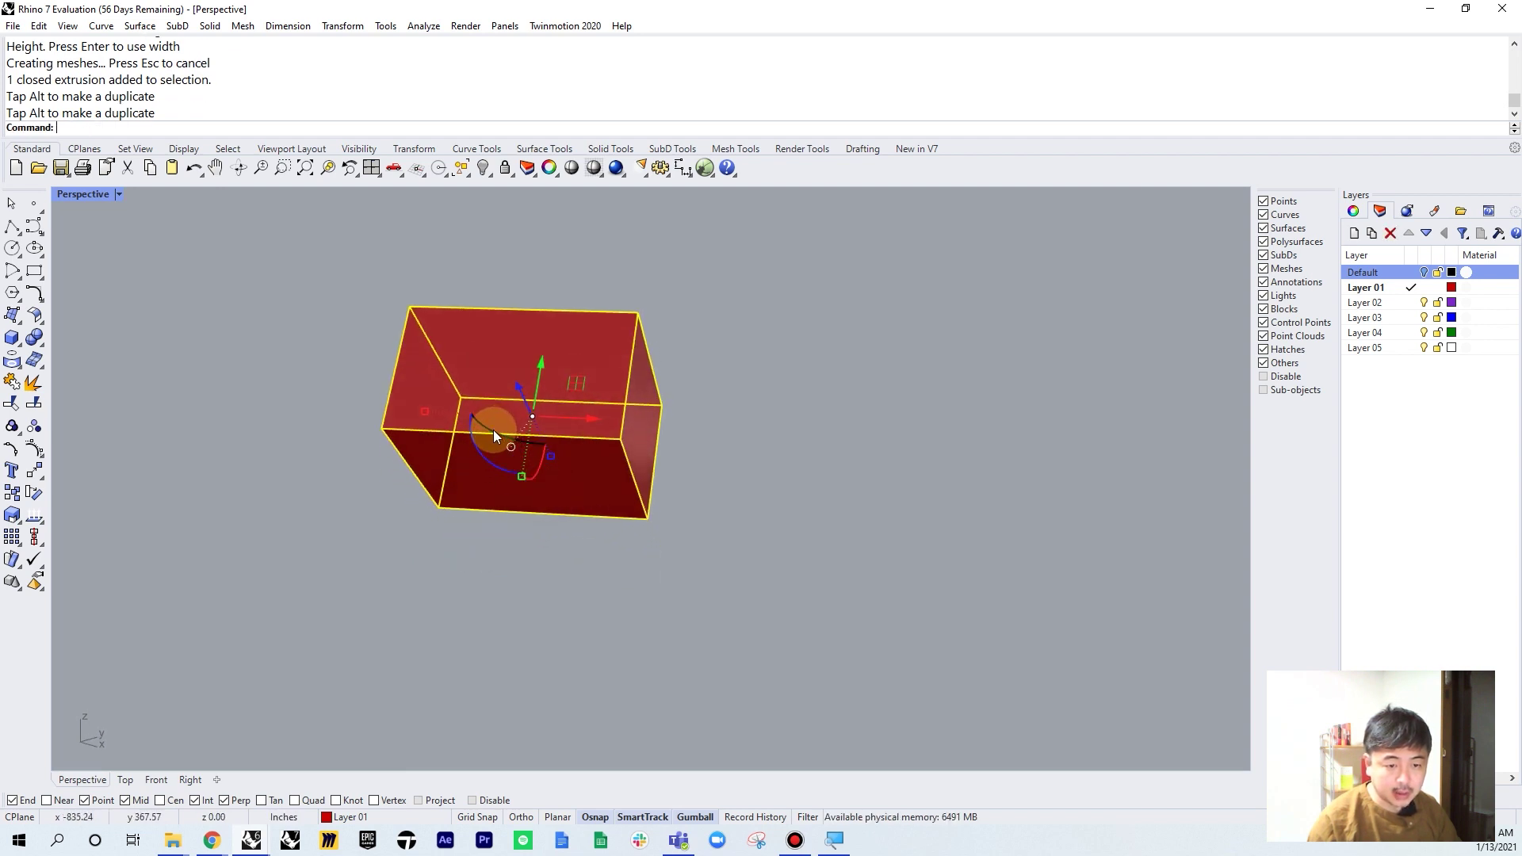
{"action": "left_click_drag", "start_coordinate": [493, 430], "coordinate": [523, 438]}
{"action": "left_click", "coordinate": [822, 474]}
{"action": "right_click_drag", "start_coordinate": [823, 474], "coordinate": [708, 466]}
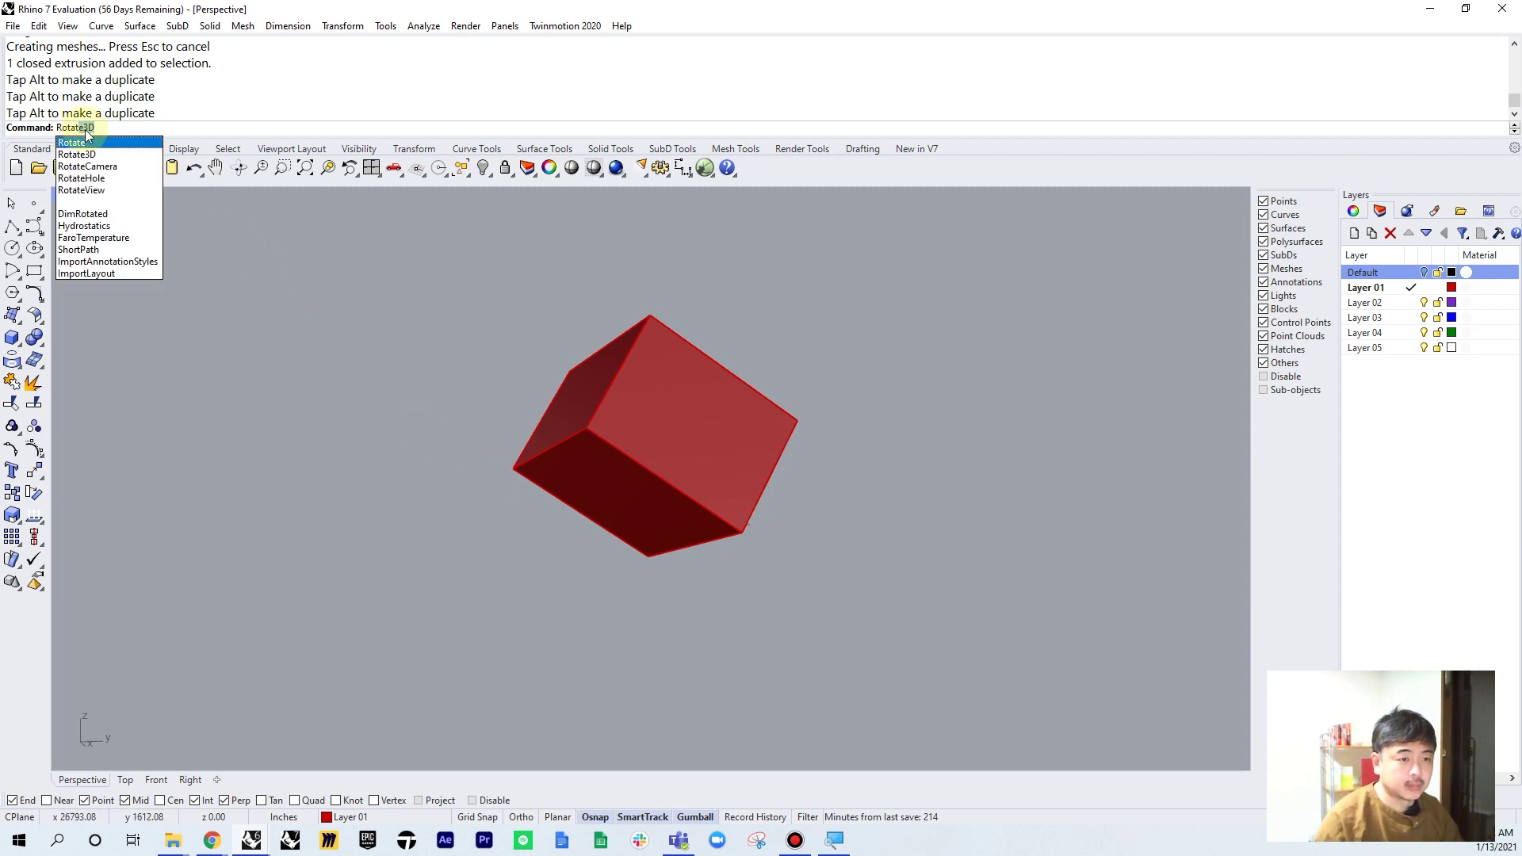
Rotate the cube in 3D about an axis running between two of its corners
{"action": "key", "text": "Return"}
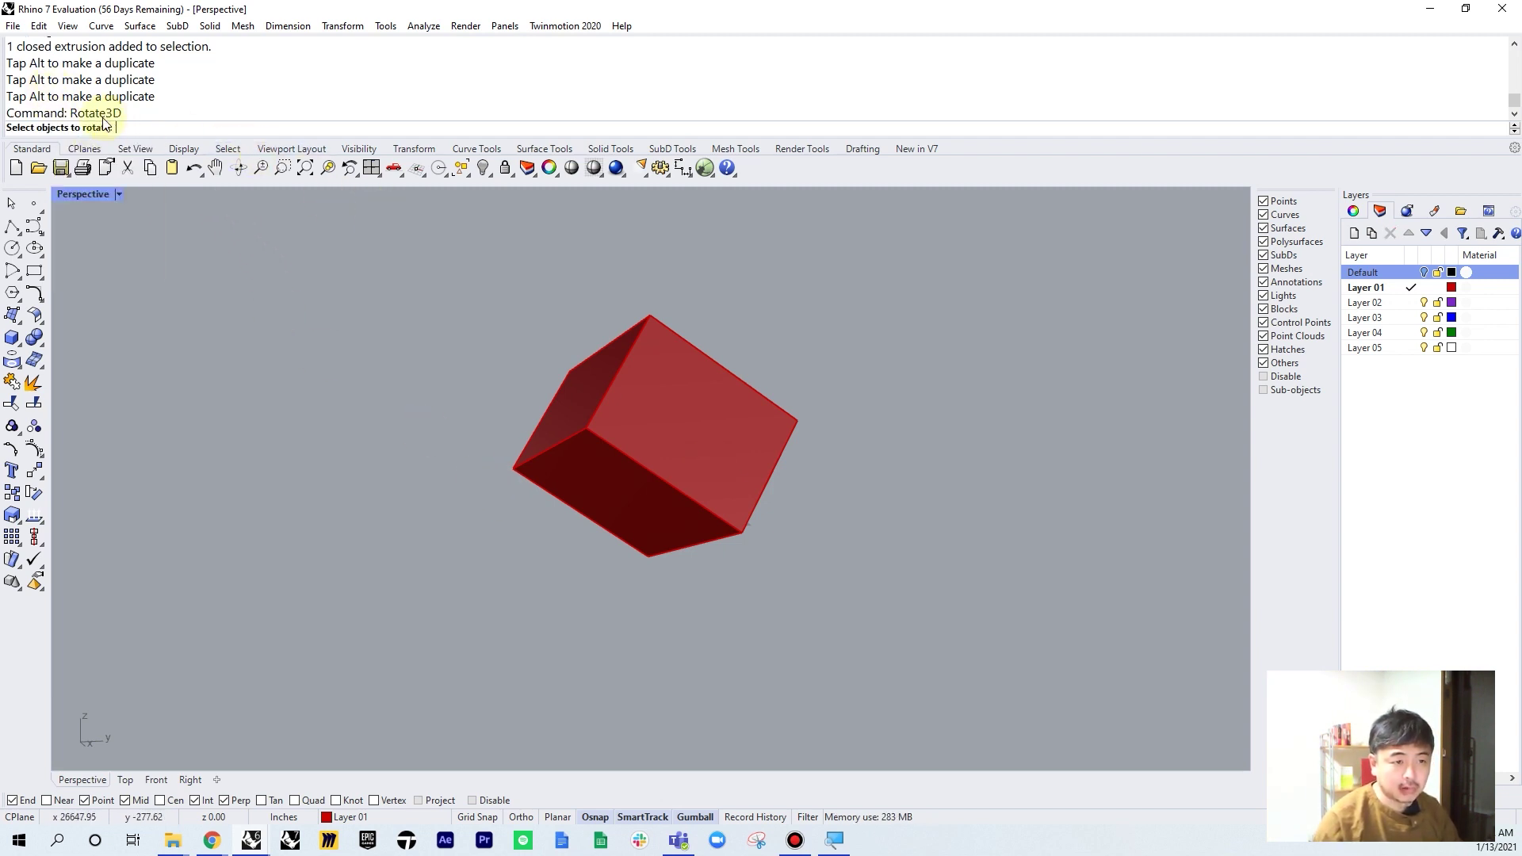
{"action": "left_click", "coordinate": [706, 457]}
{"action": "right_click_drag", "start_coordinate": [835, 480], "coordinate": [775, 469]}
{"action": "right_click", "coordinate": [740, 456]}
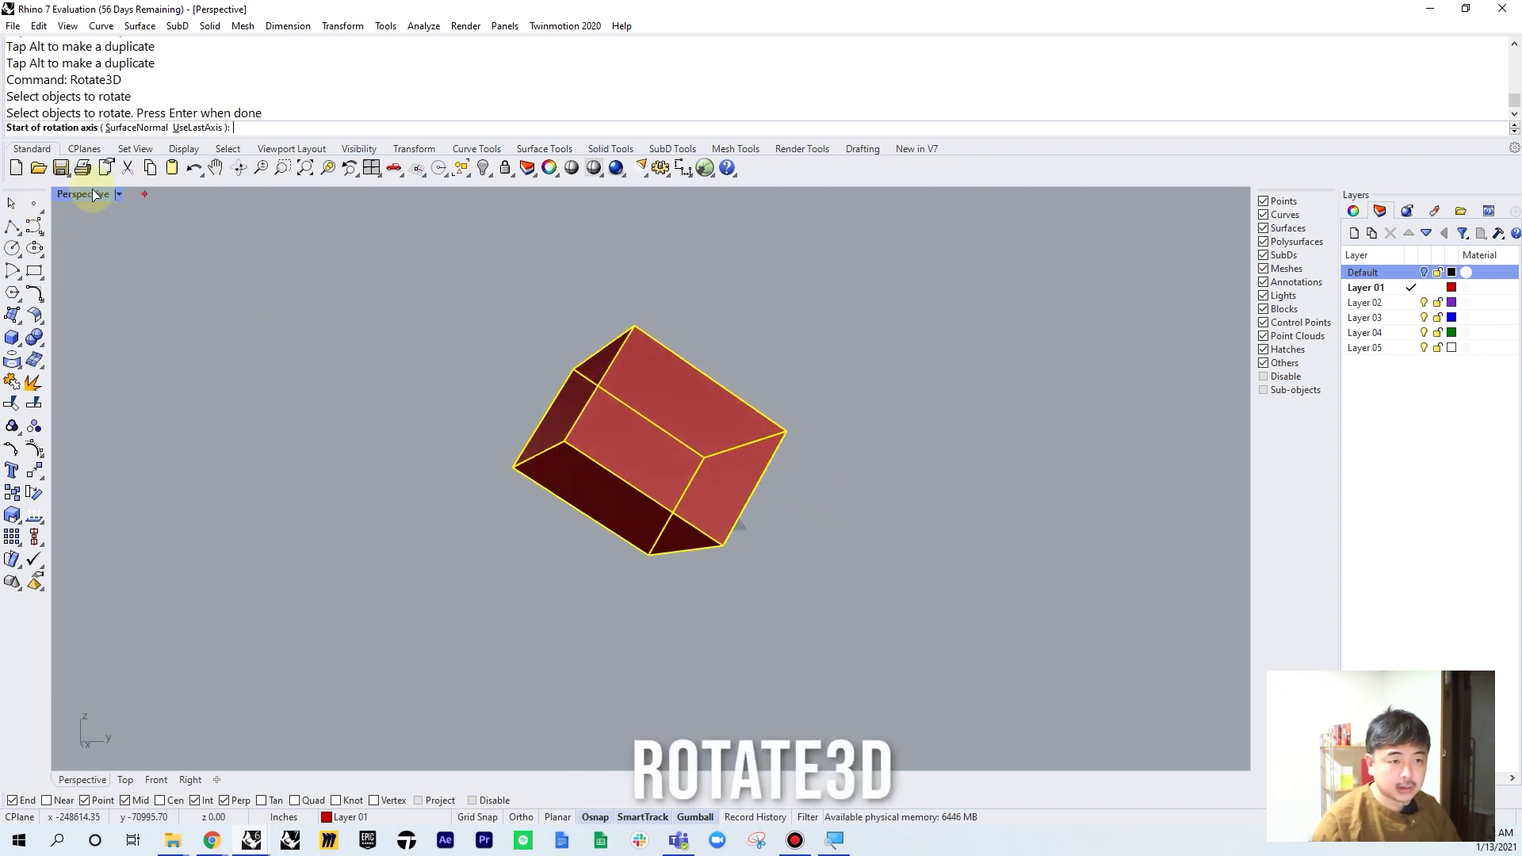
{"action": "mouse_move", "coordinate": [594, 475]}
{"action": "right_mouse_down"}
{"action": "mouse_move", "coordinate": [632, 468]}
{"action": "mouse_move", "coordinate": [598, 450]}
{"action": "right_mouse_up"}
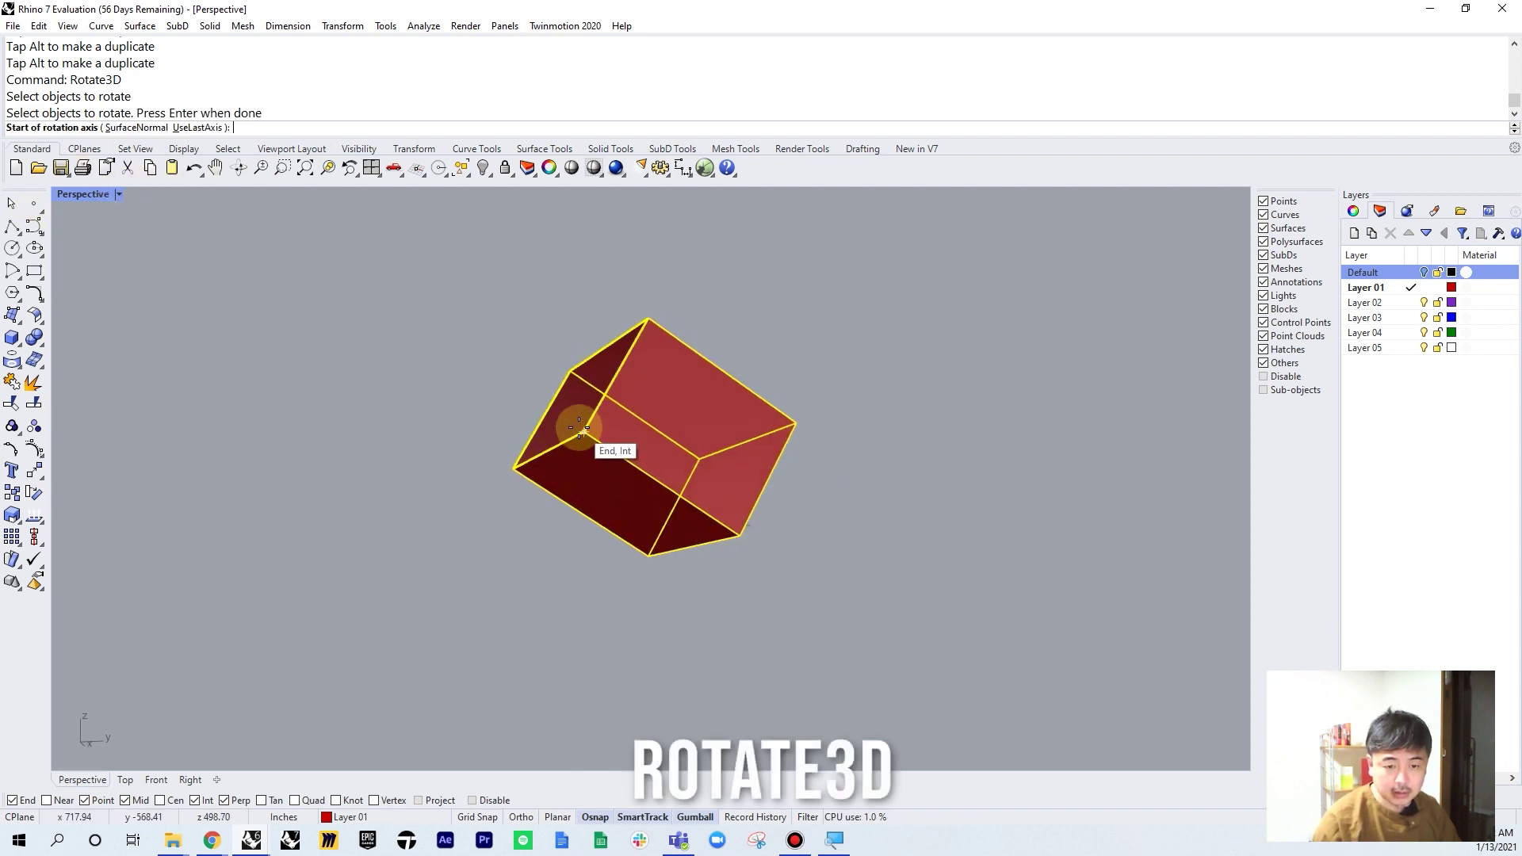
{"action": "left_click", "coordinate": [584, 432]}
{"action": "left_click", "coordinate": [739, 532]}
{"action": "right_click_drag", "start_coordinate": [738, 532], "coordinate": [428, 472]}
{"action": "left_click", "coordinate": [427, 429]}
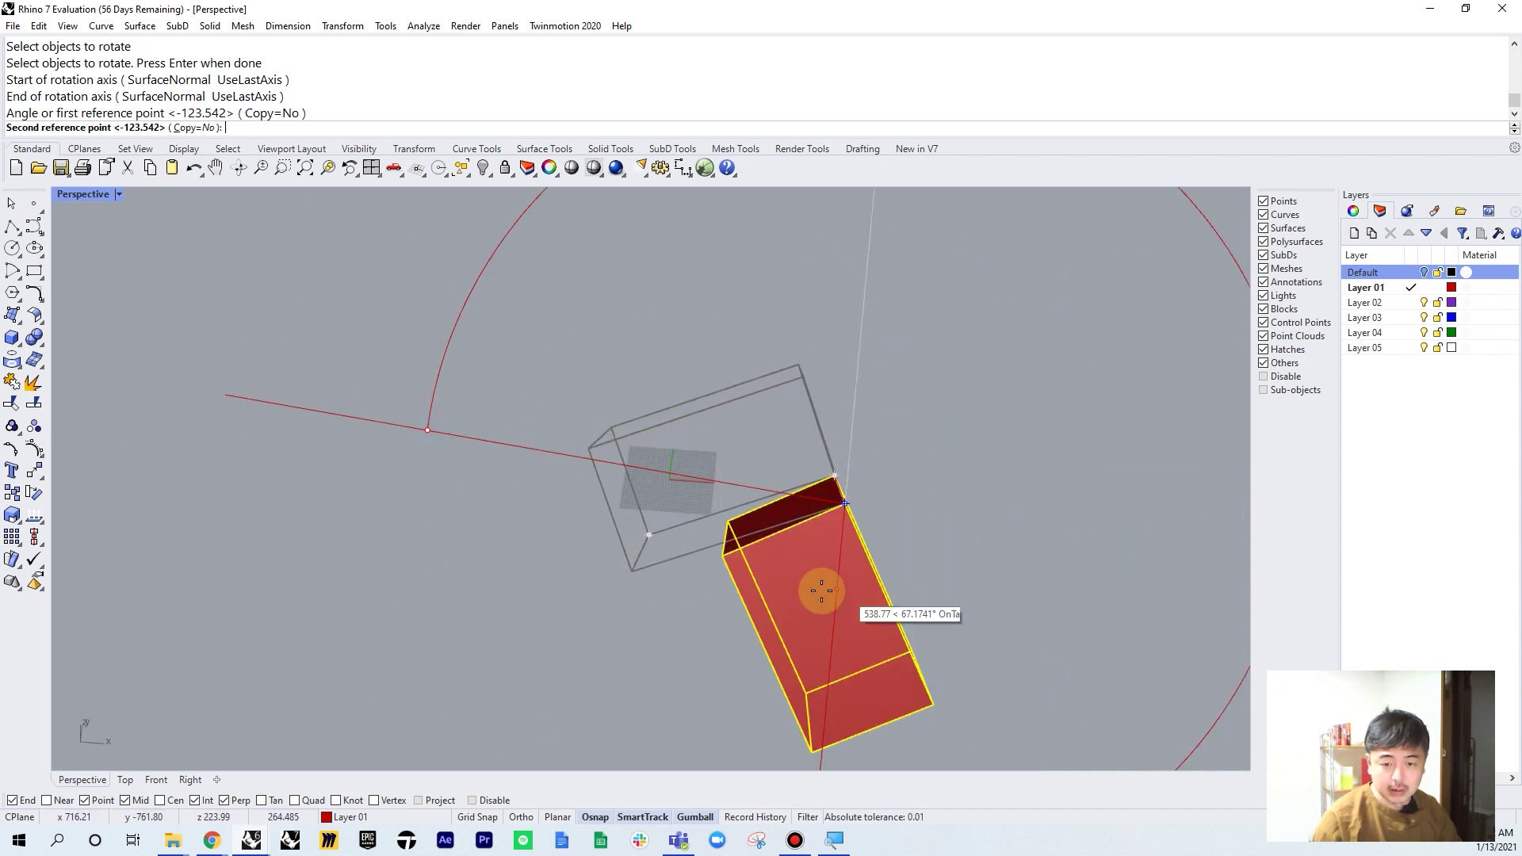
{"action": "left_click", "coordinate": [939, 289]}
{"action": "right_click_drag", "start_coordinate": [1021, 543], "coordinate": [949, 426]}
Rotate the cube a second time about another corner-to-corner axis
{"action": "left_click", "coordinate": [814, 388]}
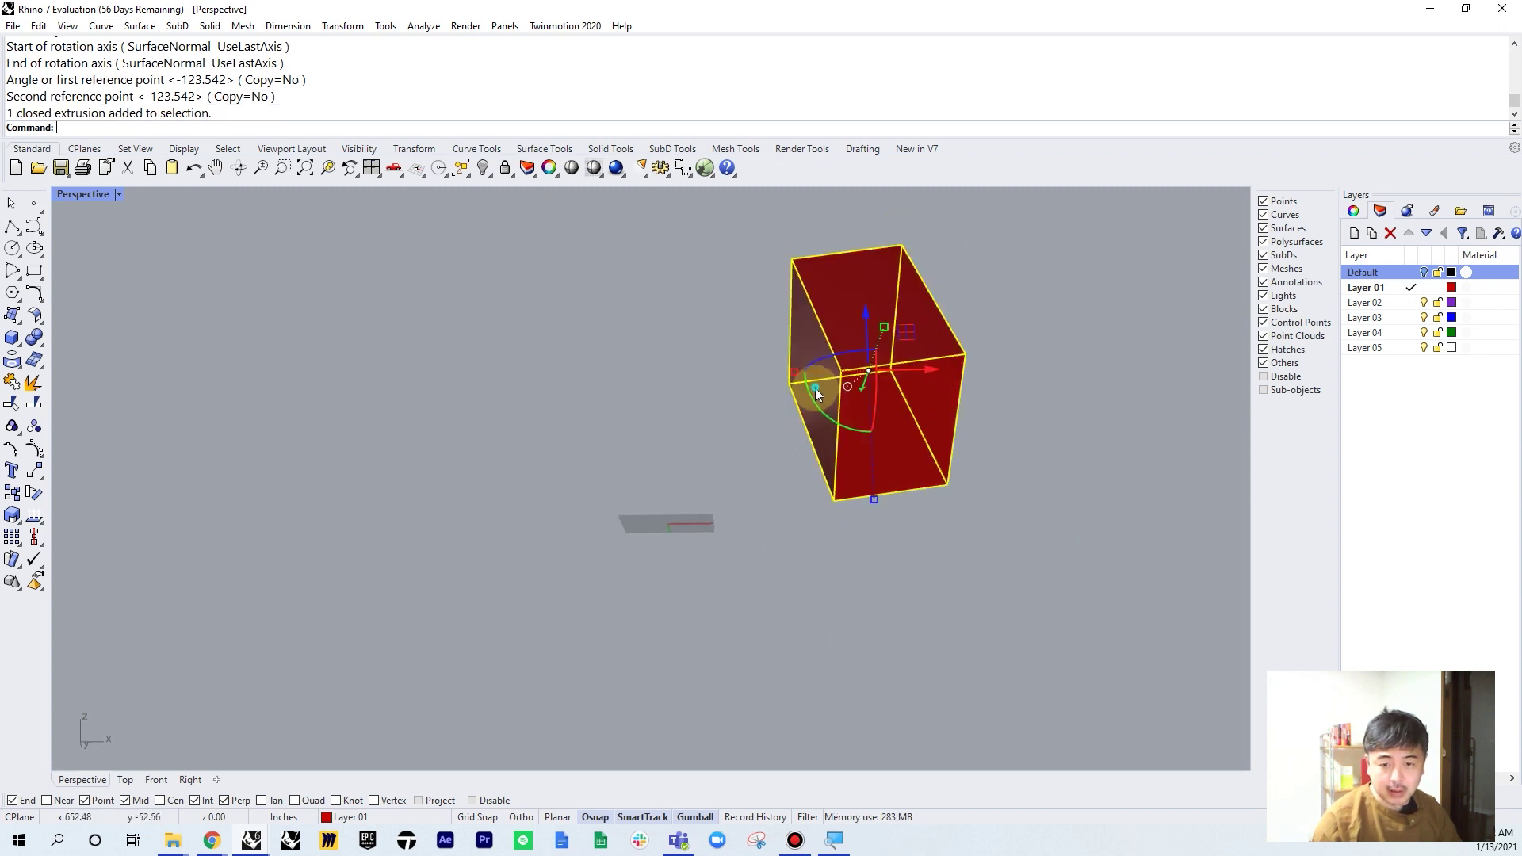
{"action": "key", "text": "Return"}
{"action": "left_click", "coordinate": [792, 258]}
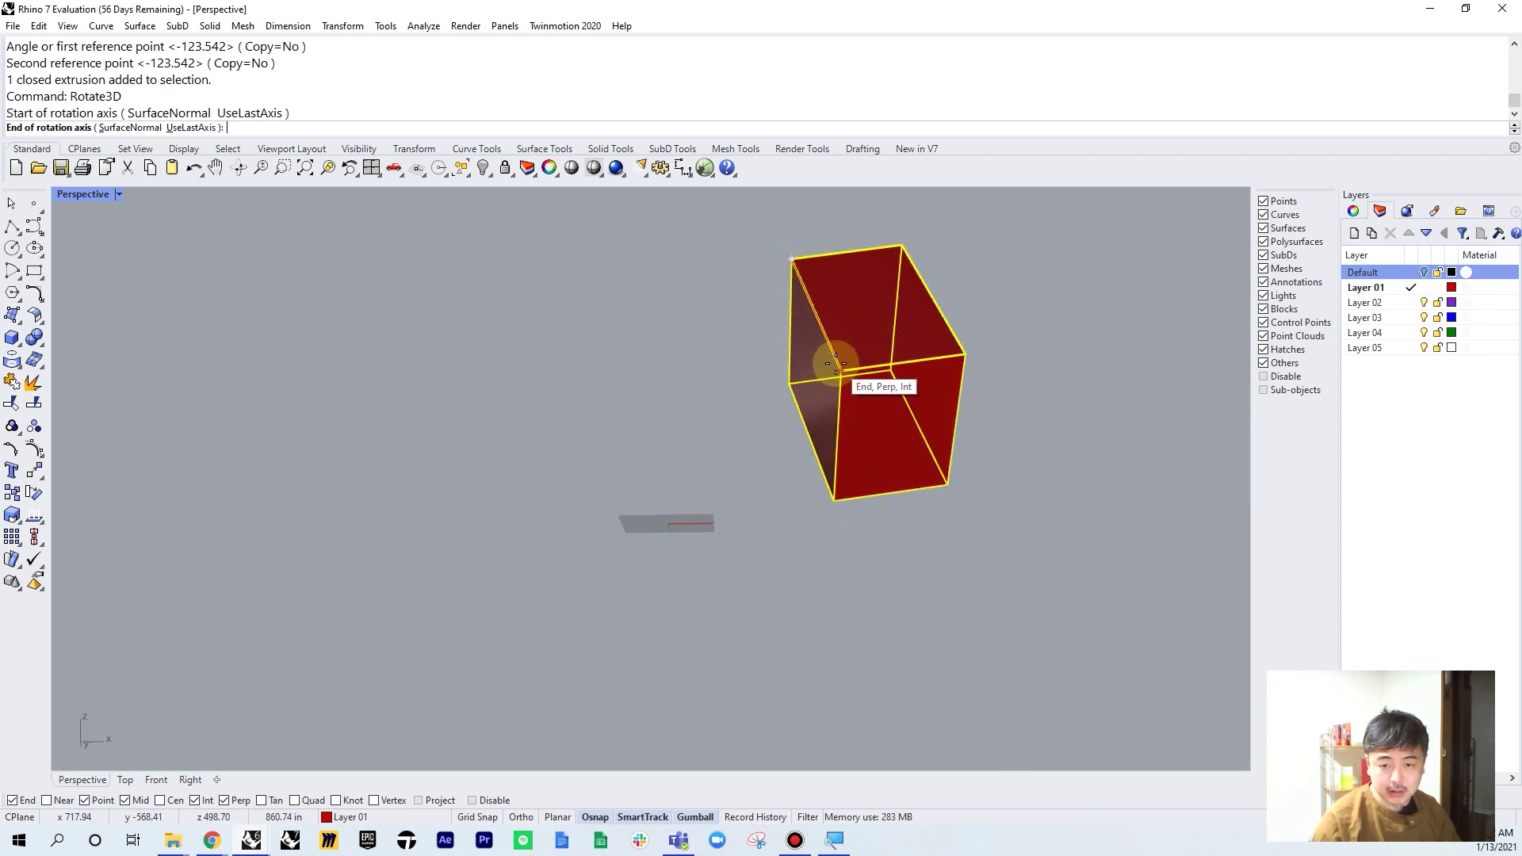
{"action": "left_click", "coordinate": [841, 374]}
{"action": "left_click", "coordinate": [1026, 368]}
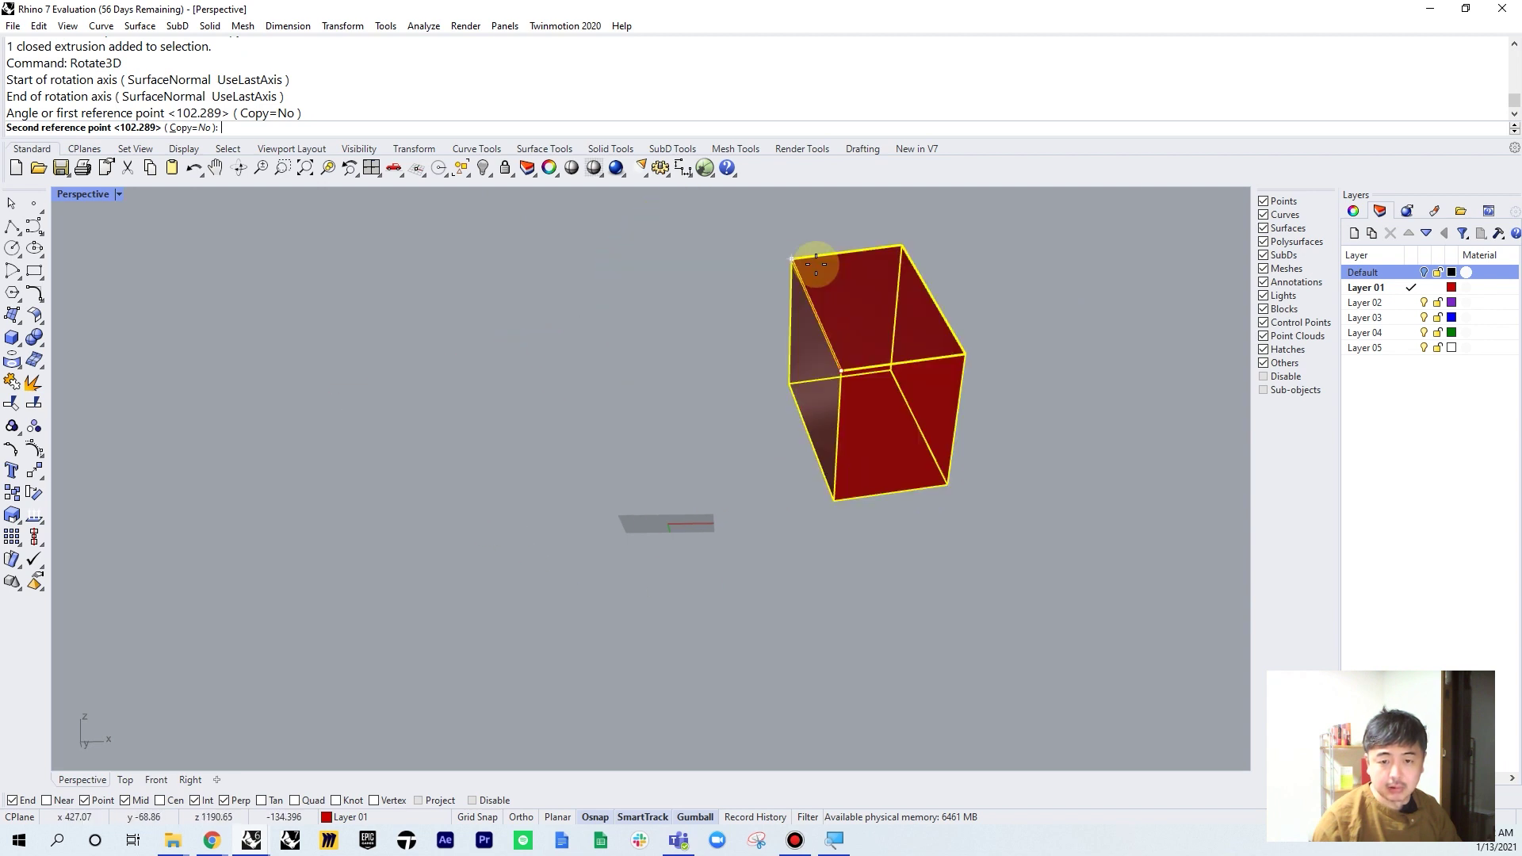
{"action": "left_click", "coordinate": [602, 474]}
{"action": "right_click_drag", "start_coordinate": [867, 587], "coordinate": [837, 558]}
Select the tilted cube and delete it, leaving only the empty grid
{"action": "key", "text": "Escape"}
{"action": "right_click_drag", "start_coordinate": [735, 509], "coordinate": [740, 526]}
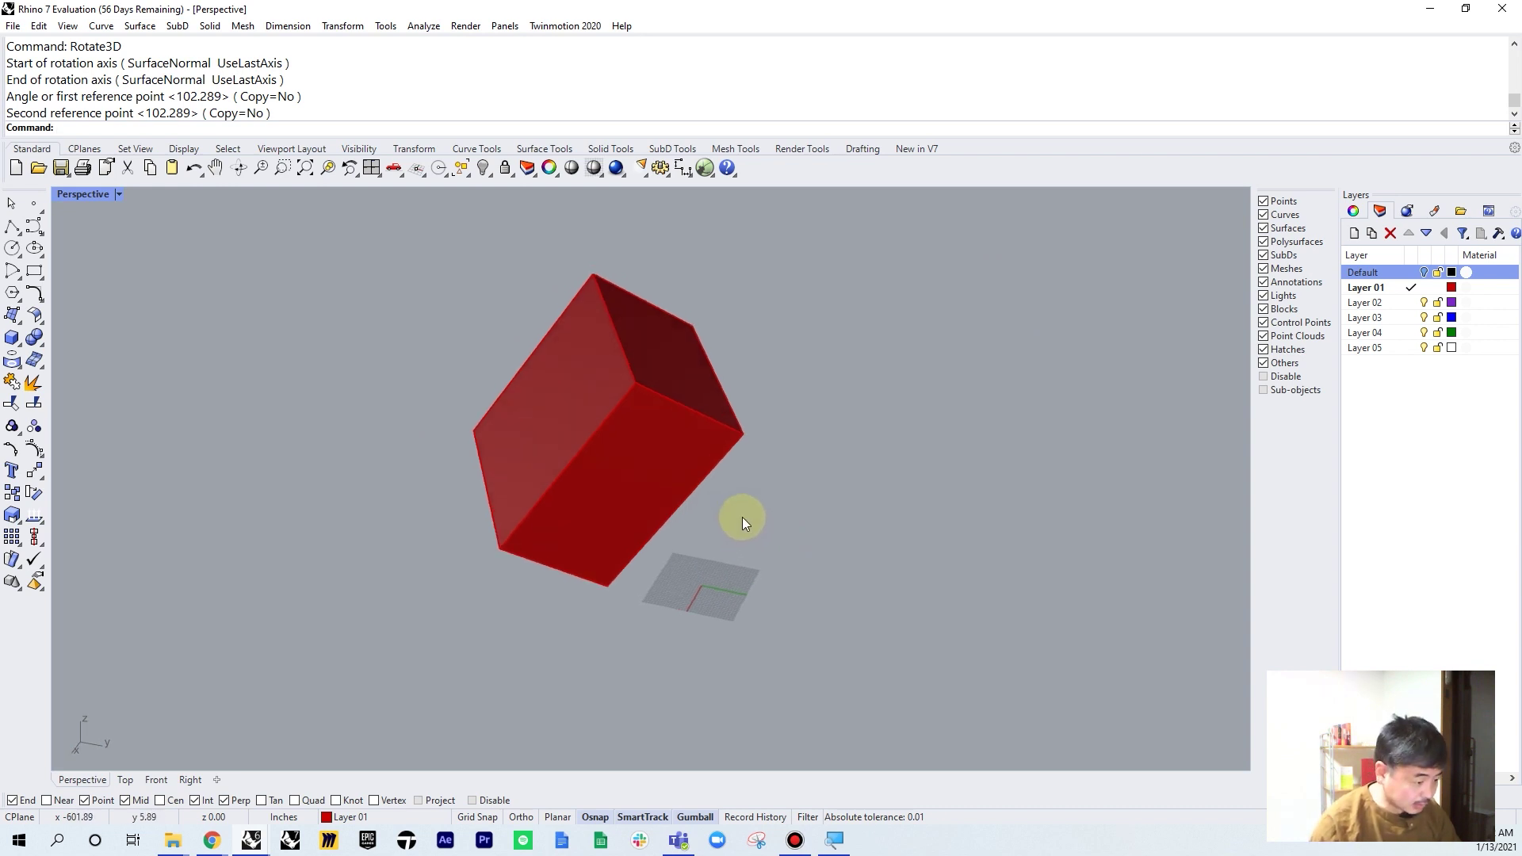
{"action": "left_click", "coordinate": [617, 420]}
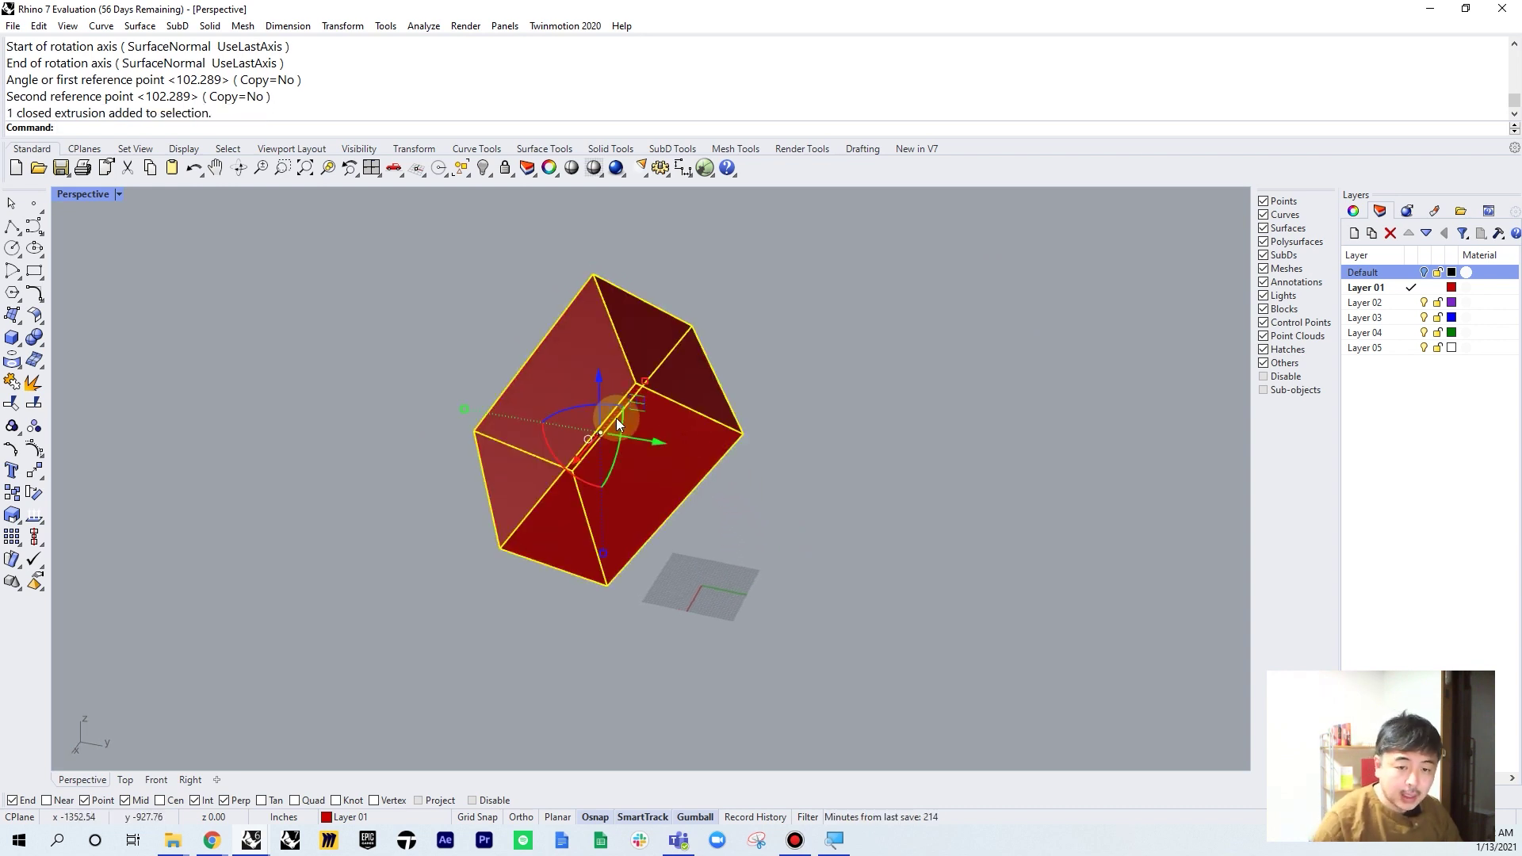
{"action": "left_click", "coordinate": [839, 367]}
{"action": "right_click_drag", "start_coordinate": [757, 436], "coordinate": [737, 448], "text": "shift"}
{"action": "left_click", "coordinate": [533, 448]}
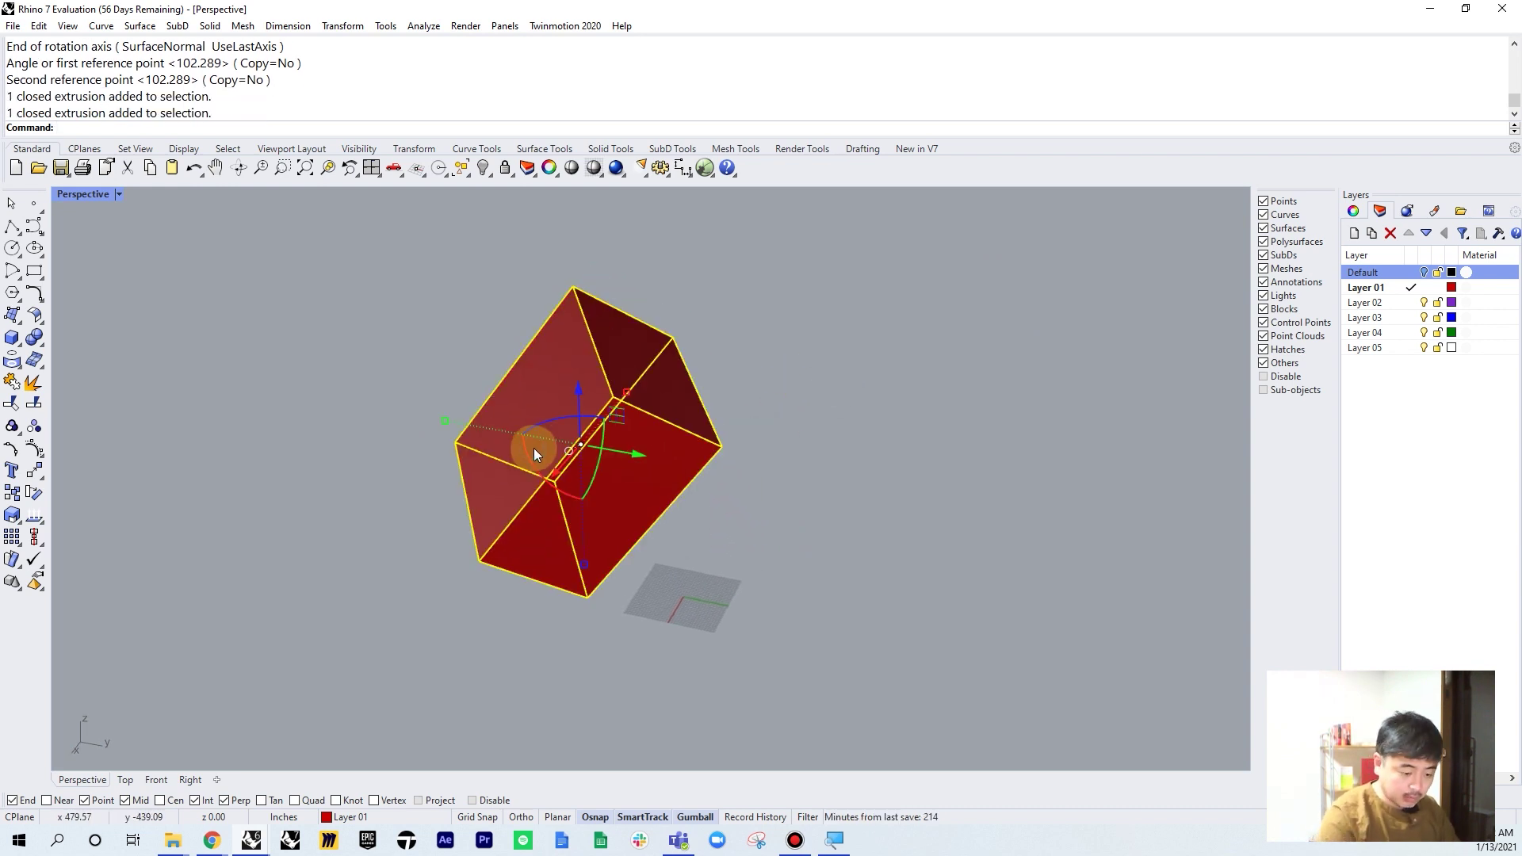
{"action": "key", "text": "Delete"}
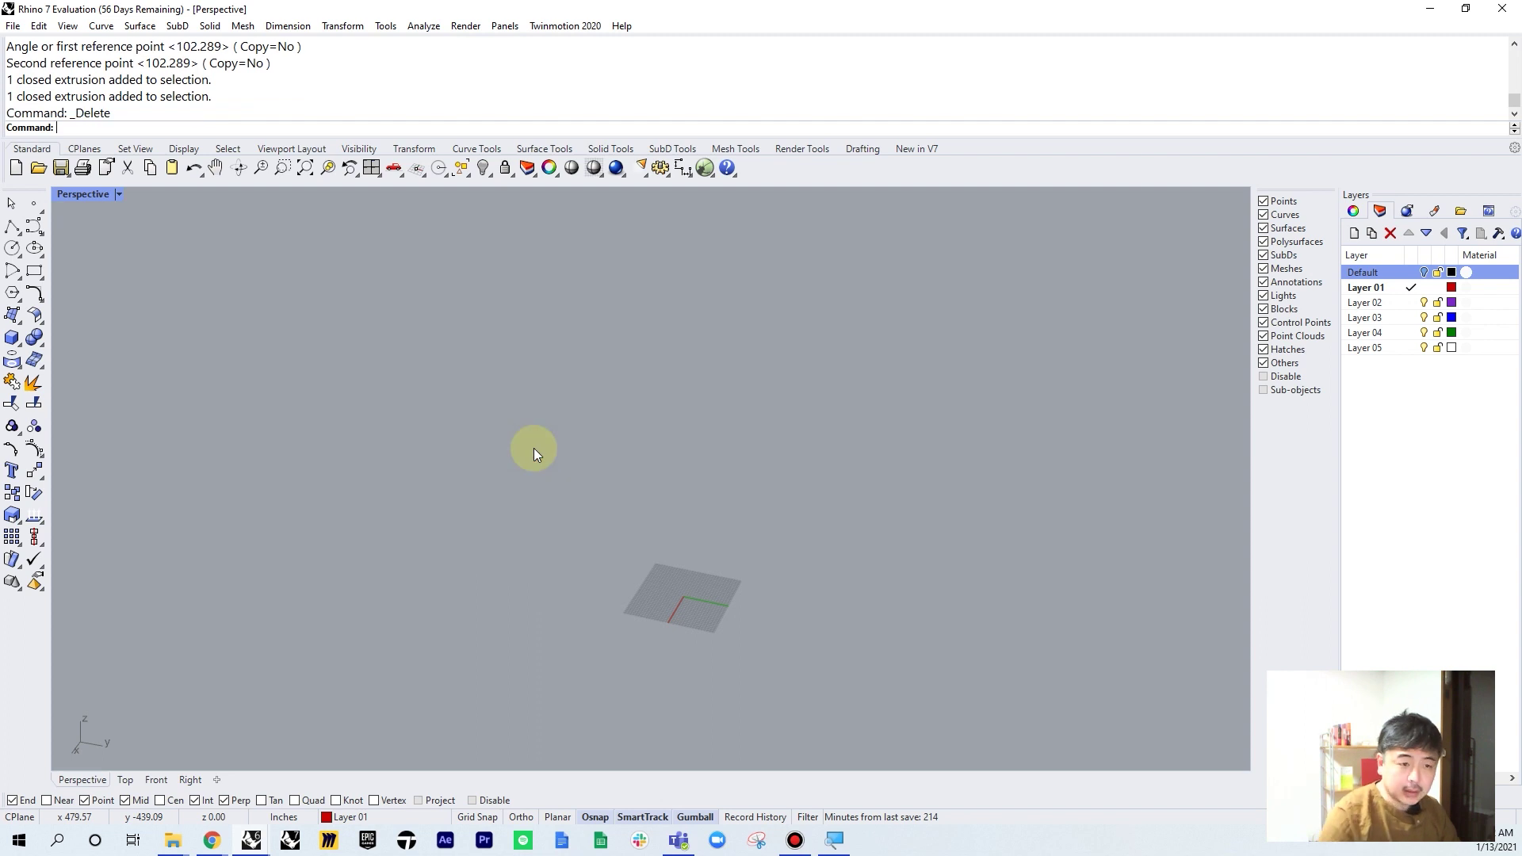
Draw a solid red cylinder standing upright on the grid near the origin
{"action": "left_click", "coordinate": [20, 352]}
{"action": "left_click", "coordinate": [57, 345]}
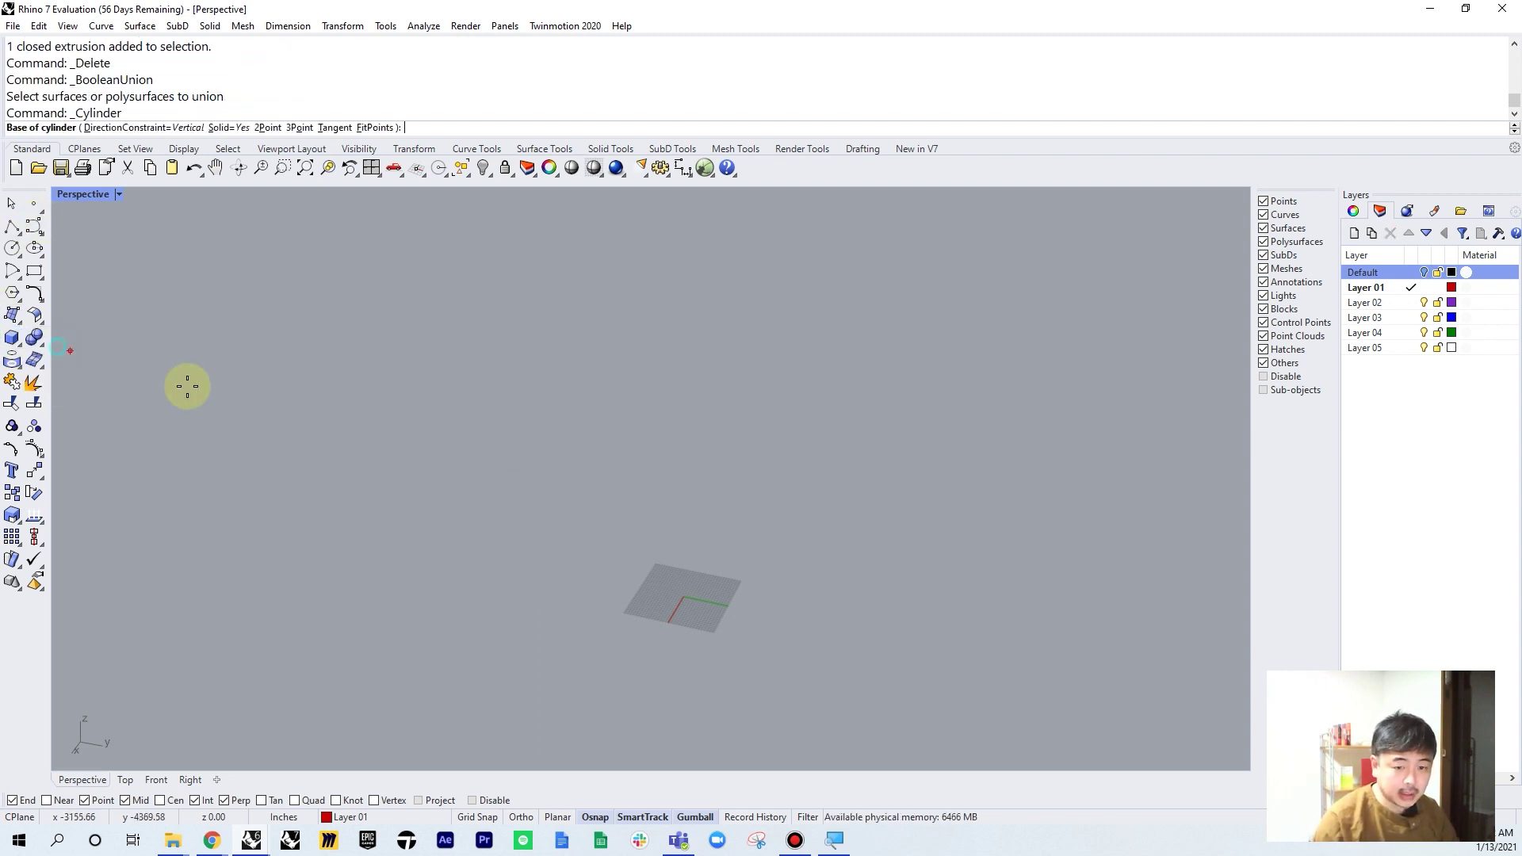
{"action": "left_click", "coordinate": [677, 583]}
{"action": "left_click", "coordinate": [718, 584]}
{"action": "left_click", "coordinate": [735, 496]}
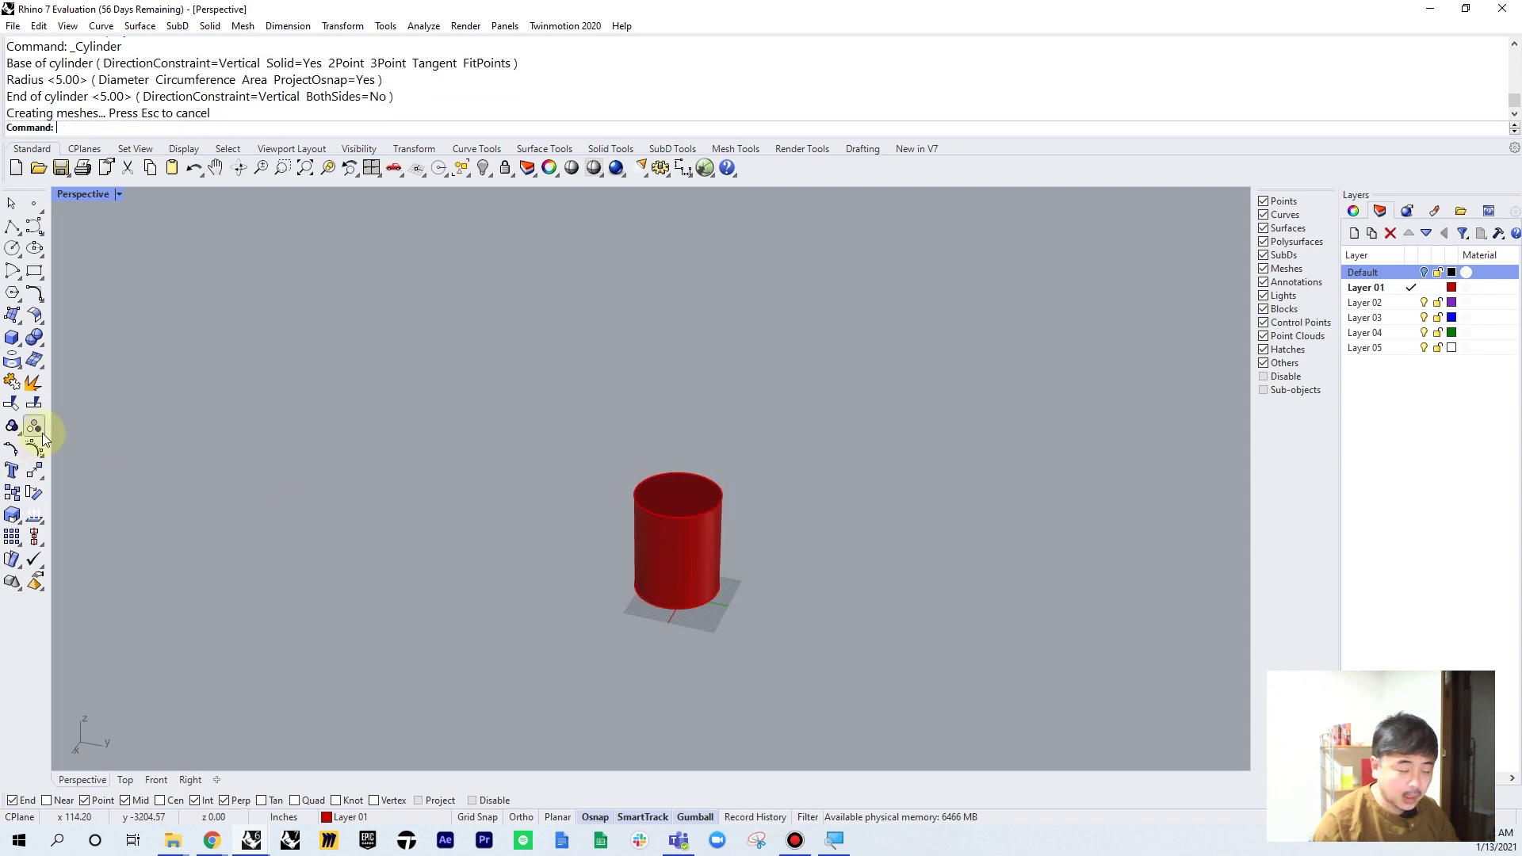
{"action": "right_click_drag", "start_coordinate": [66, 434], "coordinate": [65, 428]}
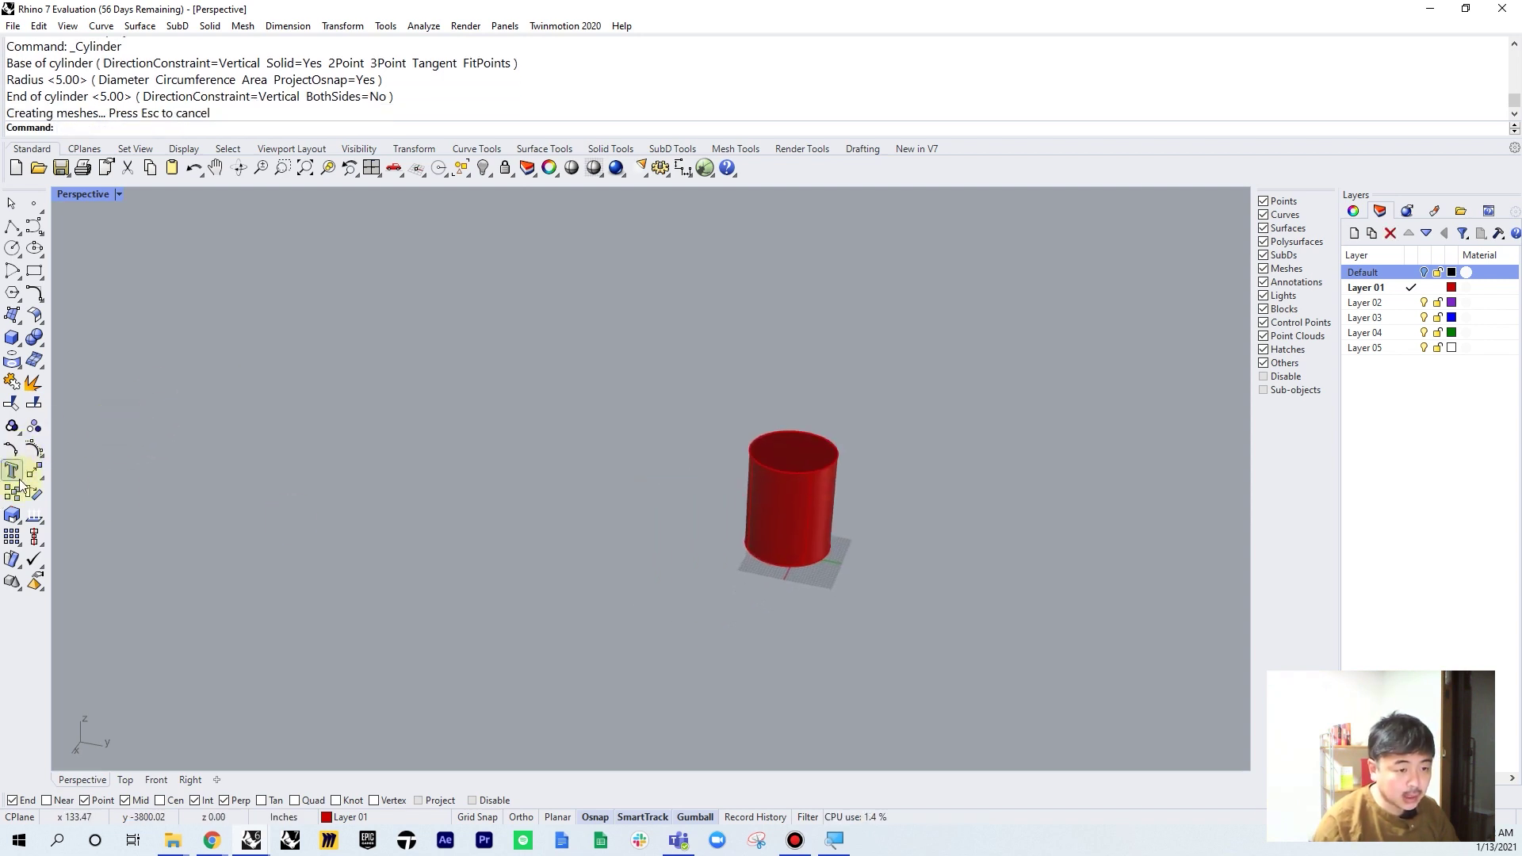
Bring up the scaling tools, zoom in, and select the cylinder
{"action": "left_click", "coordinate": [20, 525]}
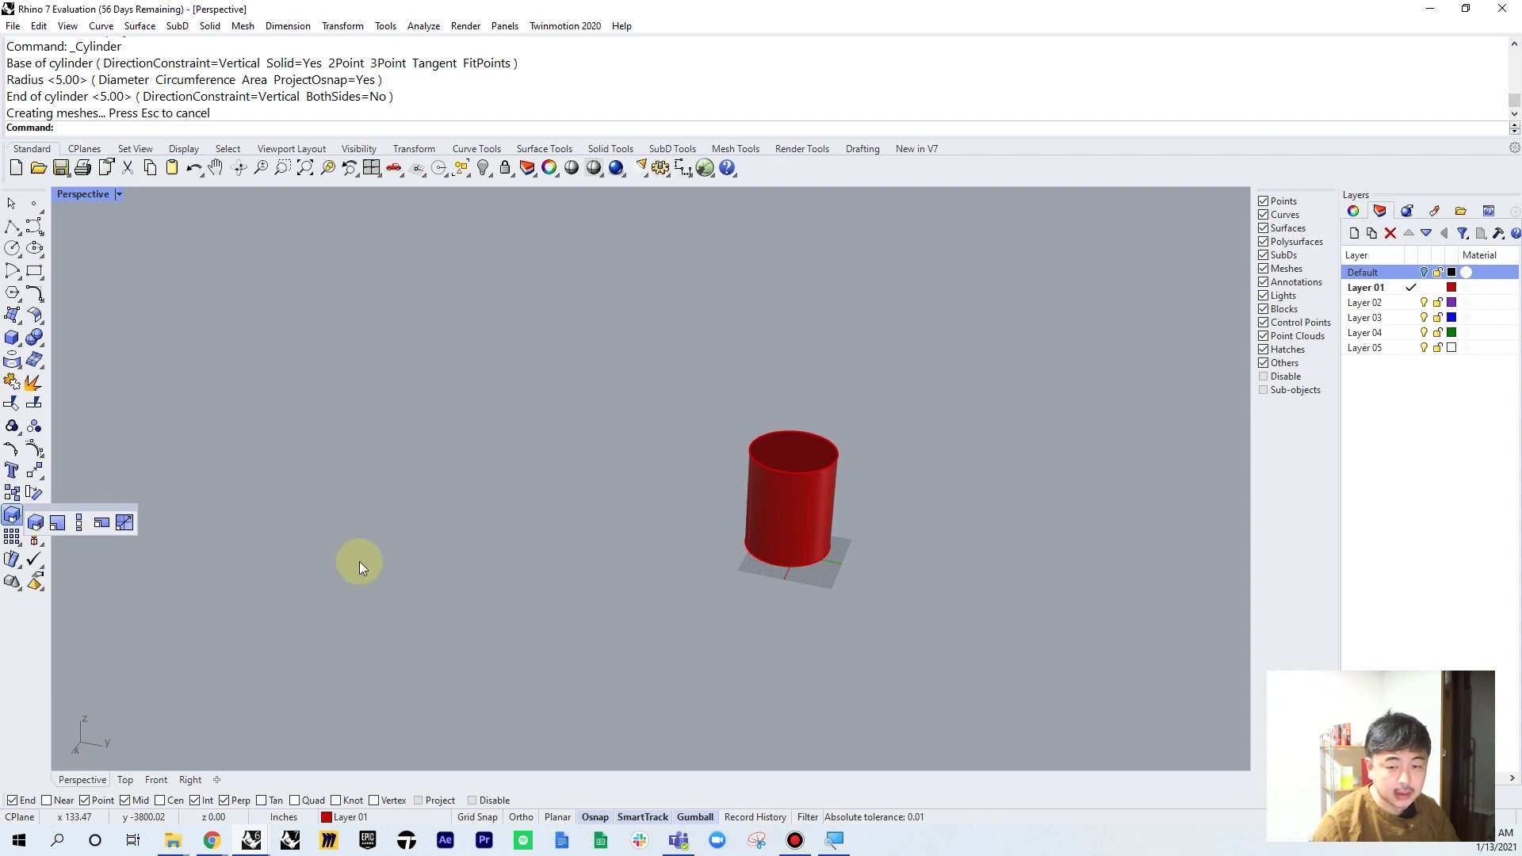
{"action": "scroll", "coordinate": [880, 448], "scroll_direction": "up", "scroll_amount": 3}
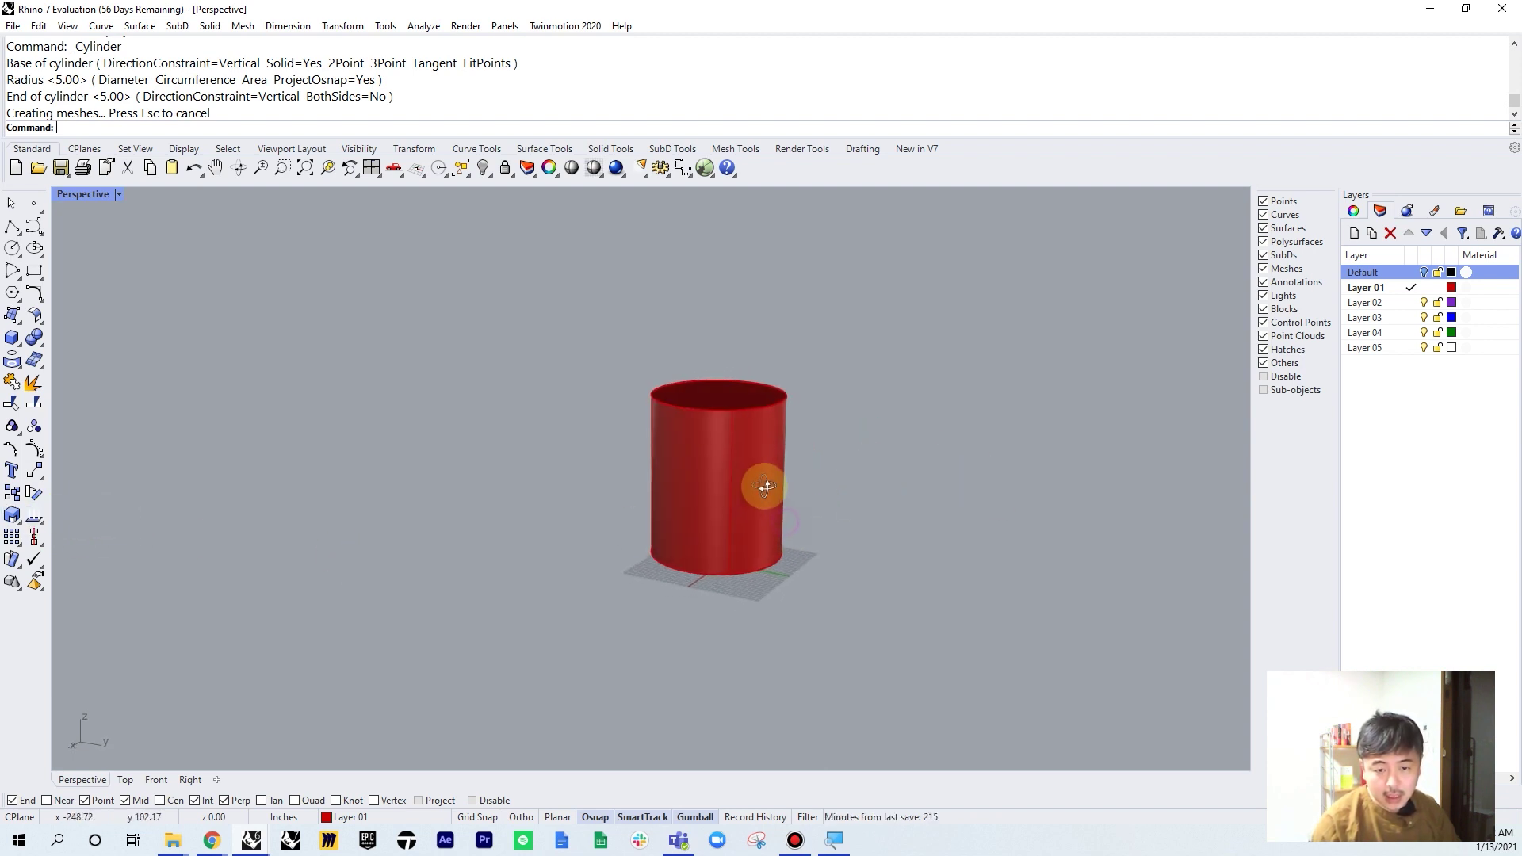
{"action": "left_click", "coordinate": [757, 526]}
{"action": "right_click_drag", "start_coordinate": [737, 527], "coordinate": [576, 522]}
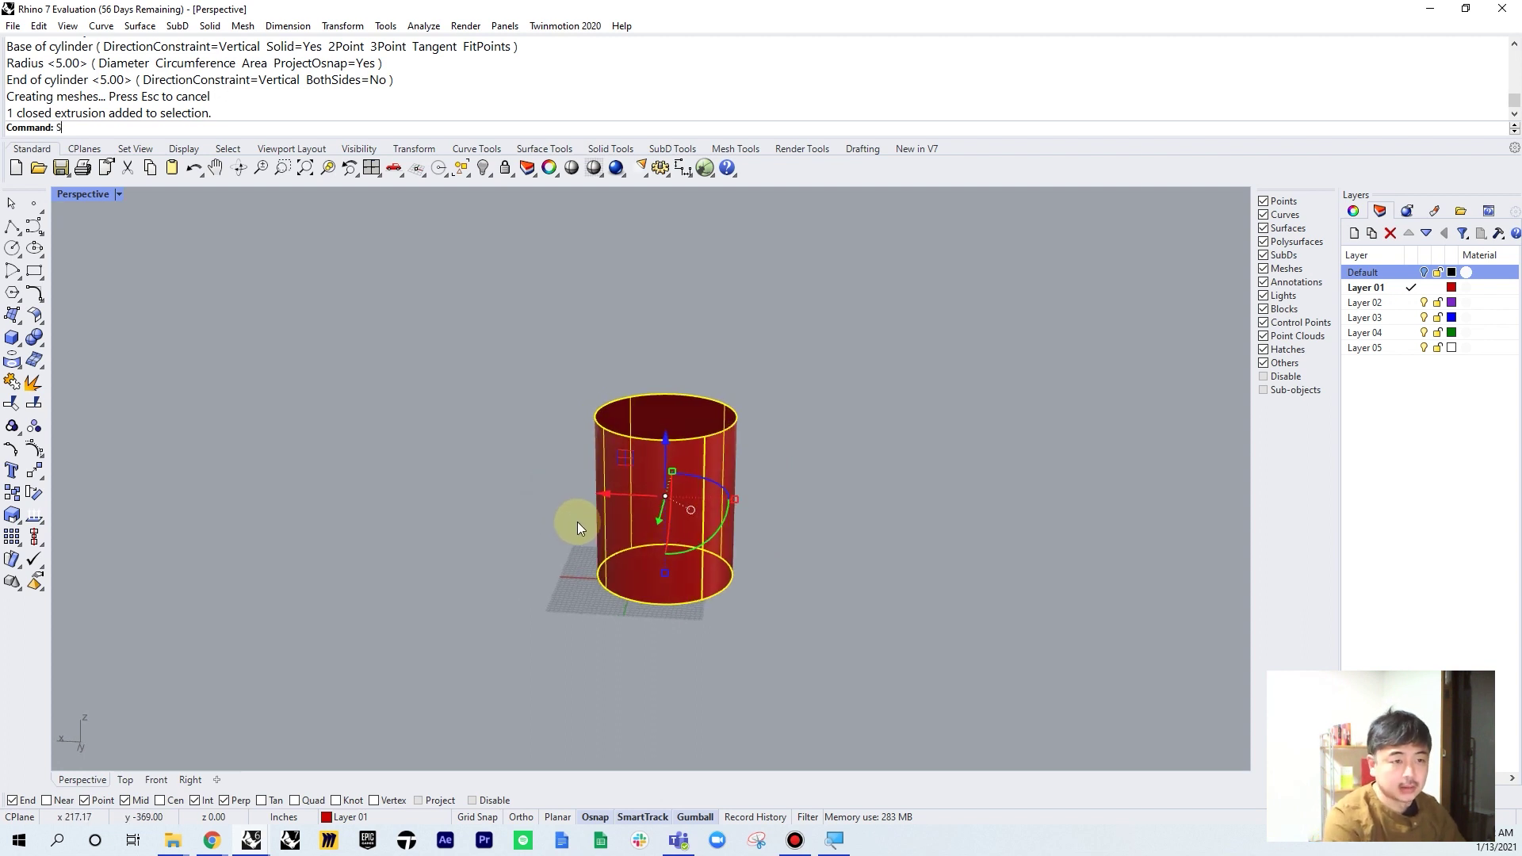
Stretch the cylinder taller with Scale1D and Copy=No, measuring from its bottom to its top
{"action": "key", "text": "Return"}
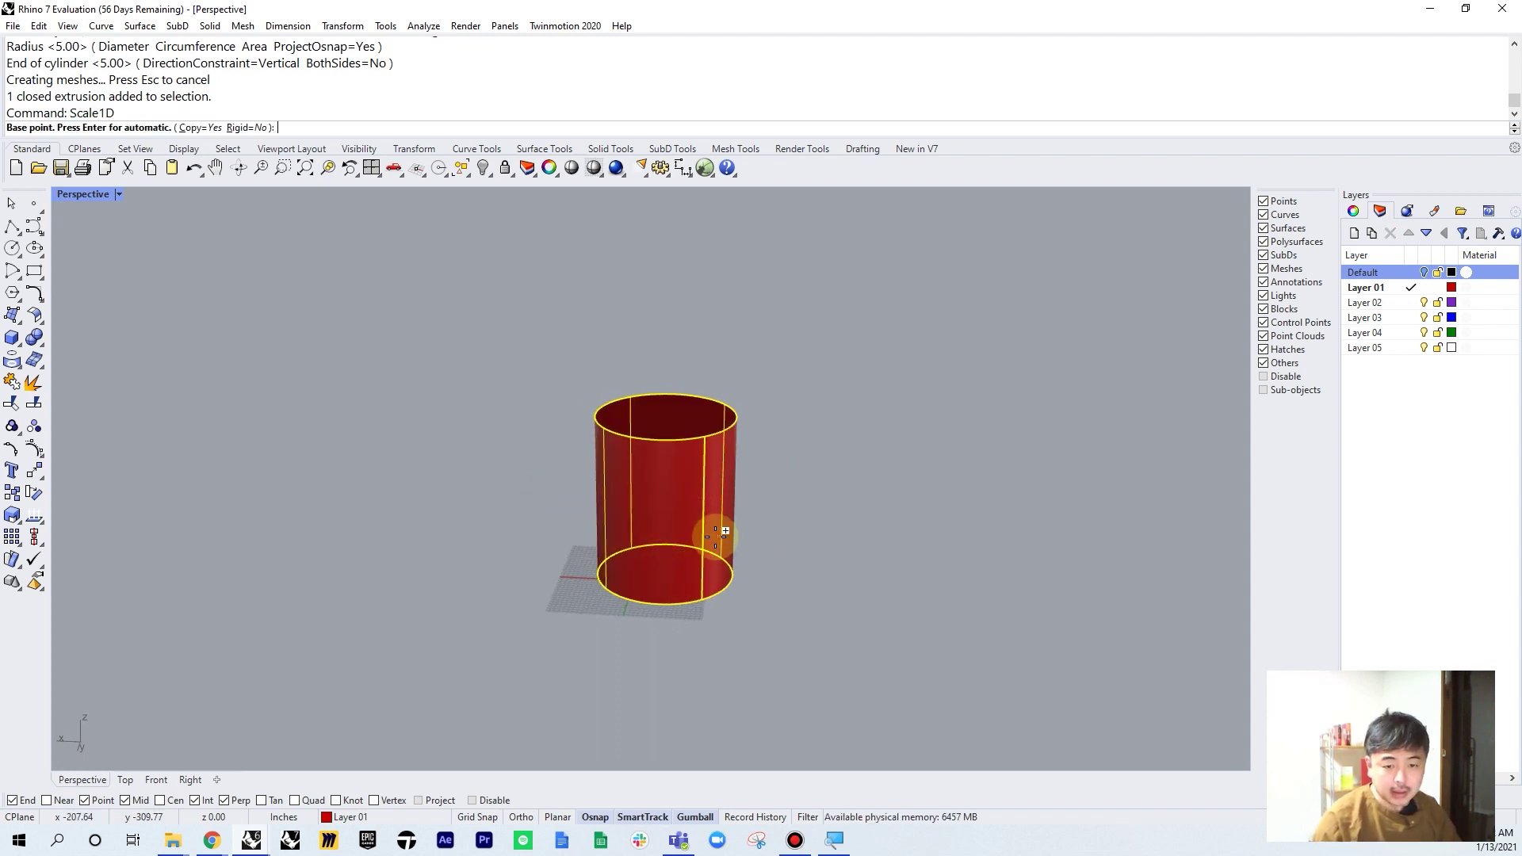
{"action": "left_click", "coordinate": [191, 129]}
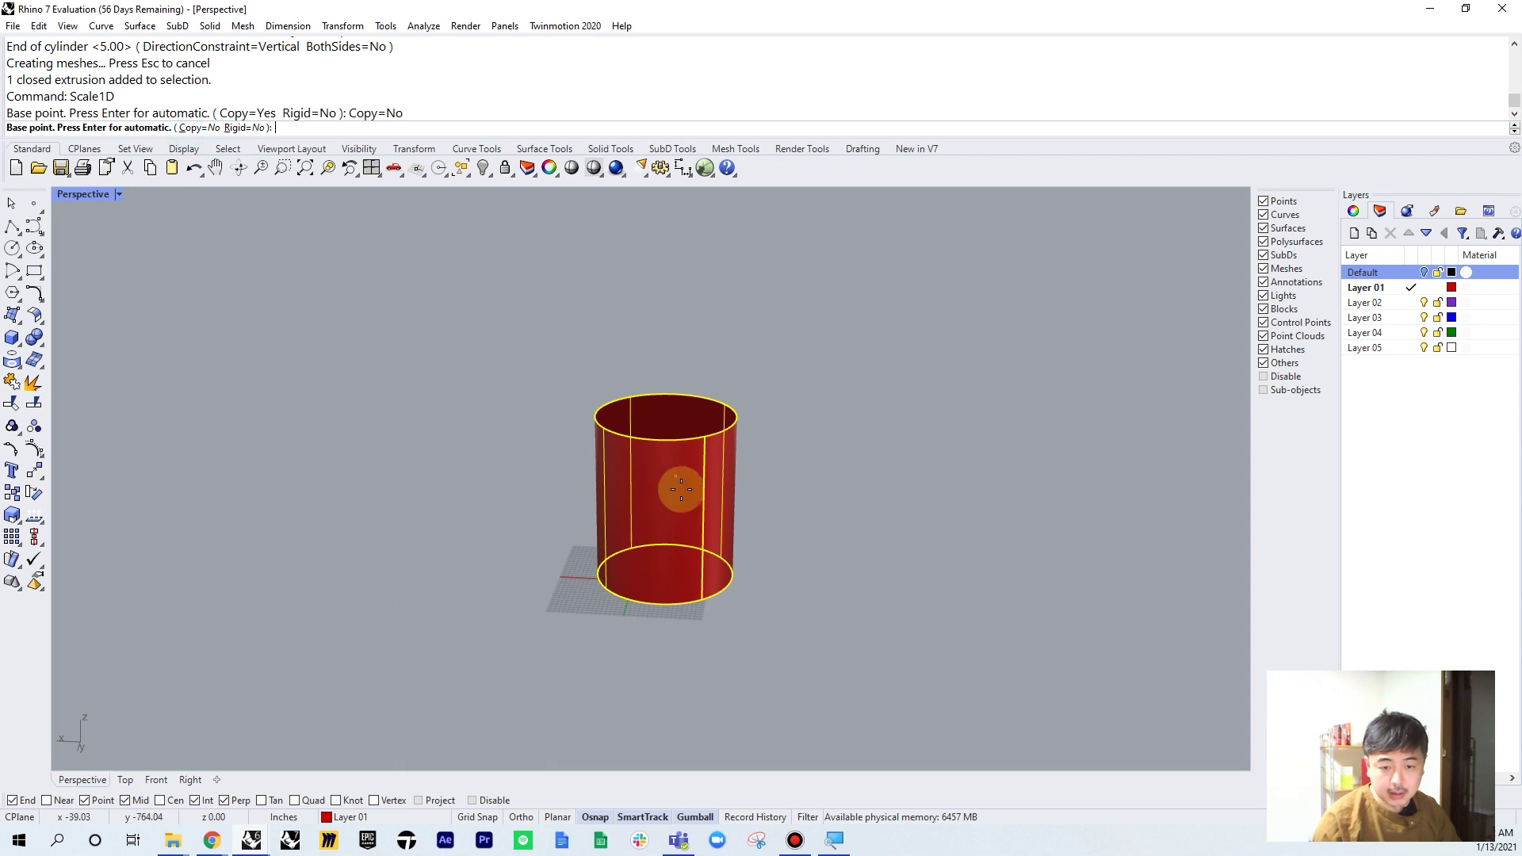
{"action": "left_click", "coordinate": [700, 600]}
{"action": "mouse_move", "coordinate": [706, 442]}
{"action": "right_mouse_down"}
{"action": "mouse_move", "coordinate": [723, 584]}
{"action": "mouse_move", "coordinate": [745, 537]}
{"action": "mouse_move", "coordinate": [713, 435]}
{"action": "right_mouse_up"}
{"action": "left_click", "coordinate": [721, 456]}
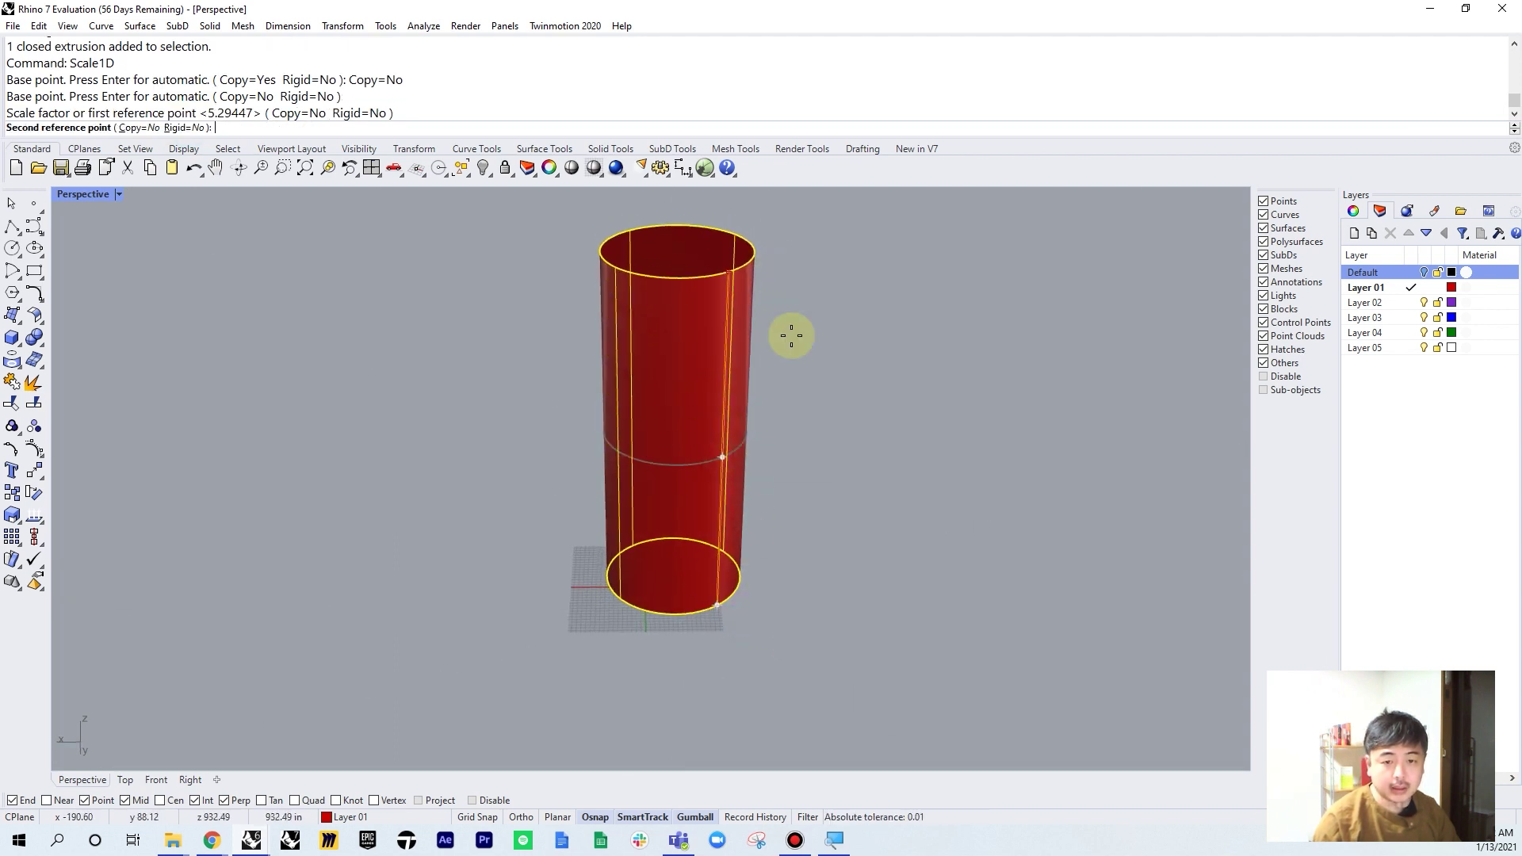
{"action": "right_click_drag", "start_coordinate": [783, 411], "coordinate": [778, 323]}
{"action": "left_click", "coordinate": [780, 363]}
Shorten the cylinder with a second one-direction scale, then reselect it to scale again
{"action": "right_click", "coordinate": [780, 363]}
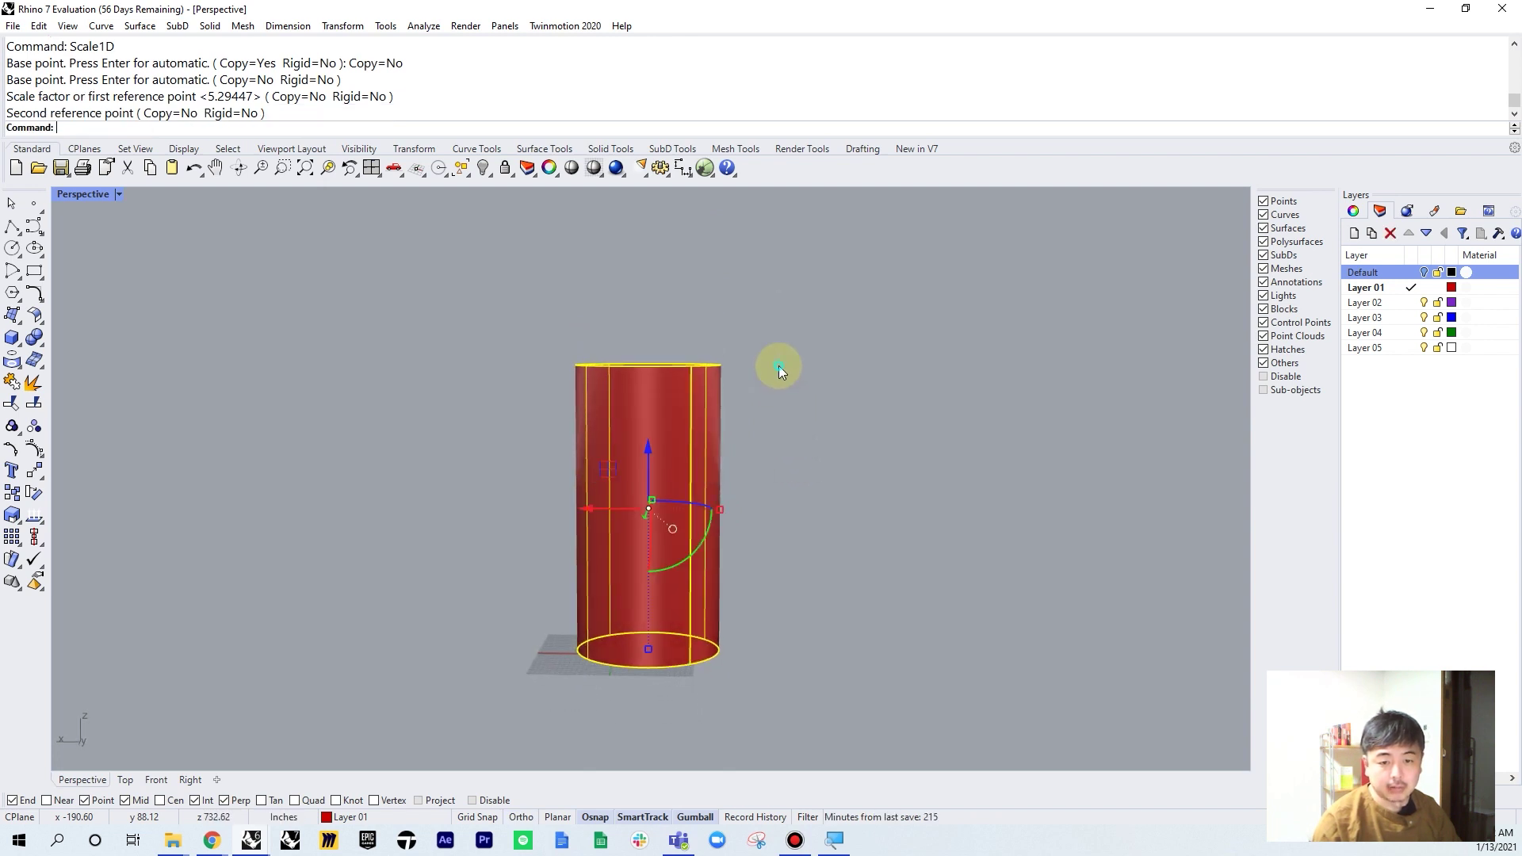
{"action": "left_click", "coordinate": [685, 663]}
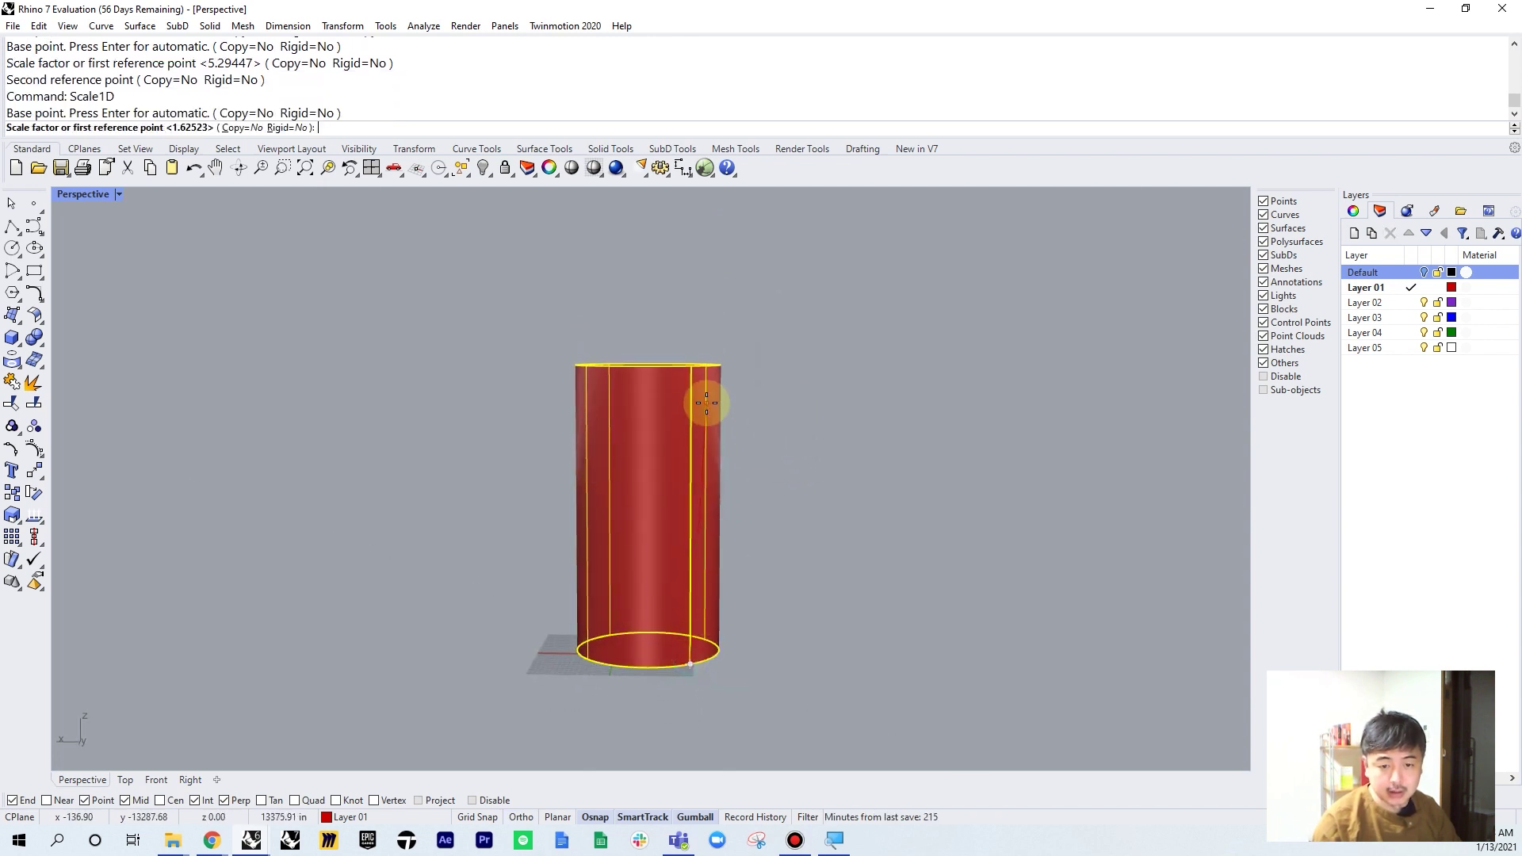
{"action": "left_click", "coordinate": [691, 364]}
{"action": "left_click", "coordinate": [717, 473]}
{"action": "key", "text": "Escape"}
{"action": "right_click_drag", "start_coordinate": [775, 425], "coordinate": [674, 469]}
{"action": "left_click", "coordinate": [629, 564]}
{"action": "right_click", "coordinate": [629, 564]}
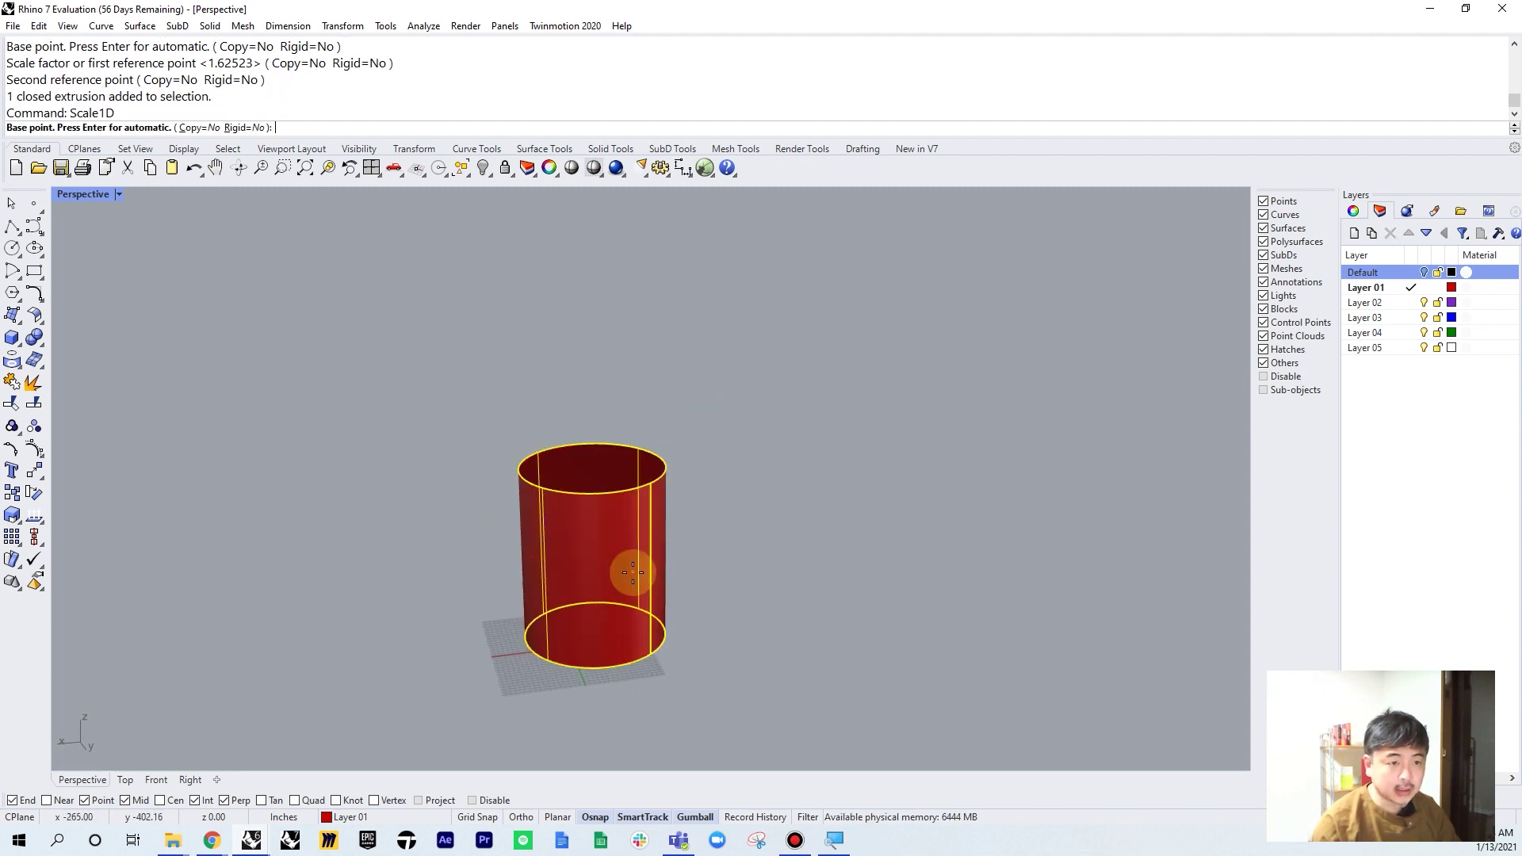
With Copy=Yes, make six progressively taller scaled copies of the cylinder
{"action": "left_click", "coordinate": [190, 129]}
{"action": "left_click", "coordinate": [650, 648]}
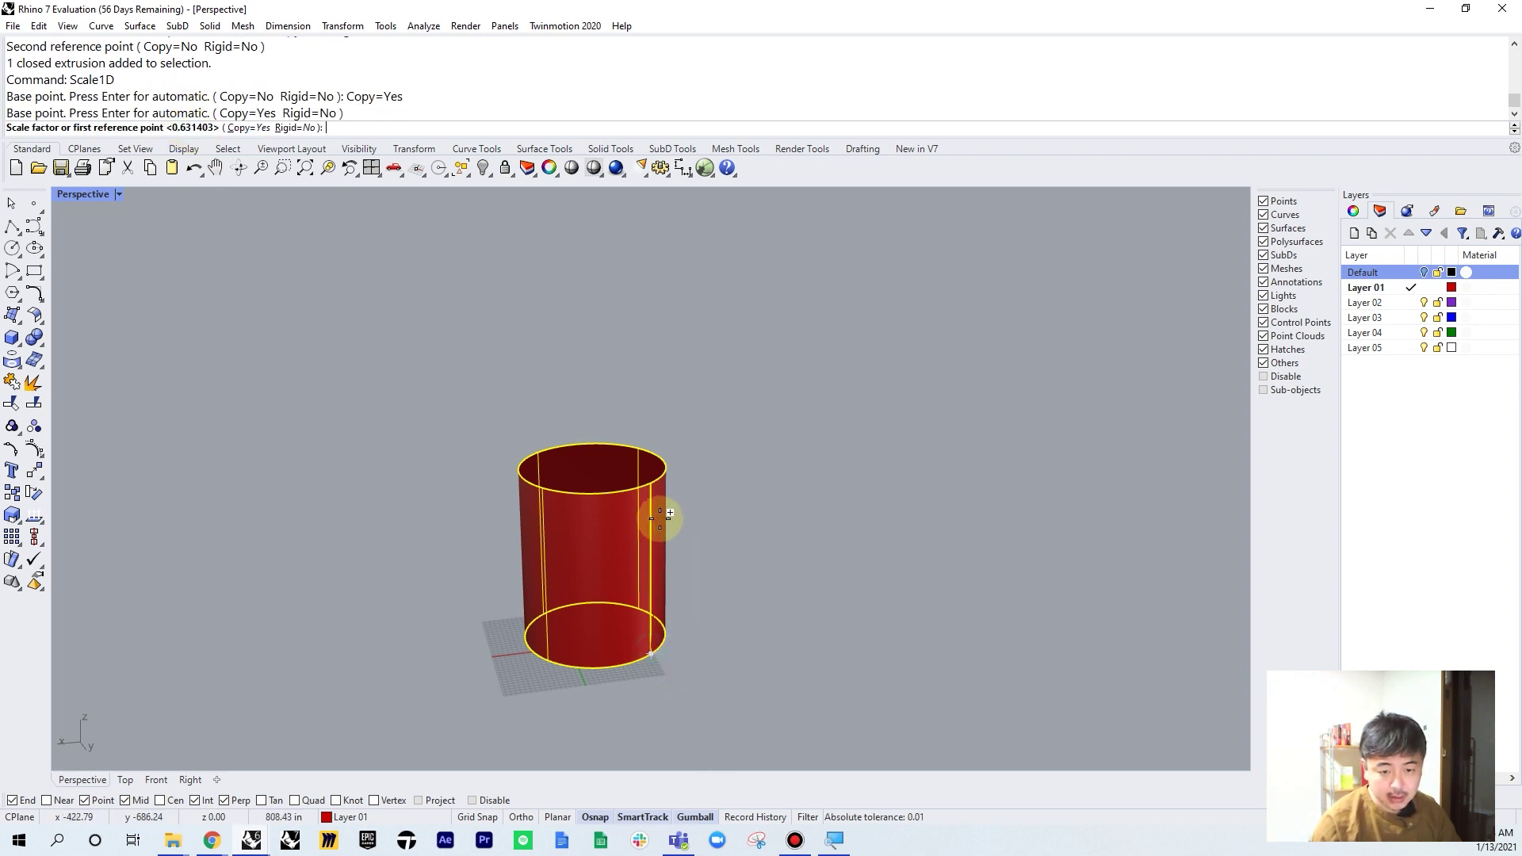
{"action": "left_click", "coordinate": [650, 483]}
{"action": "left_click", "coordinate": [691, 414]}
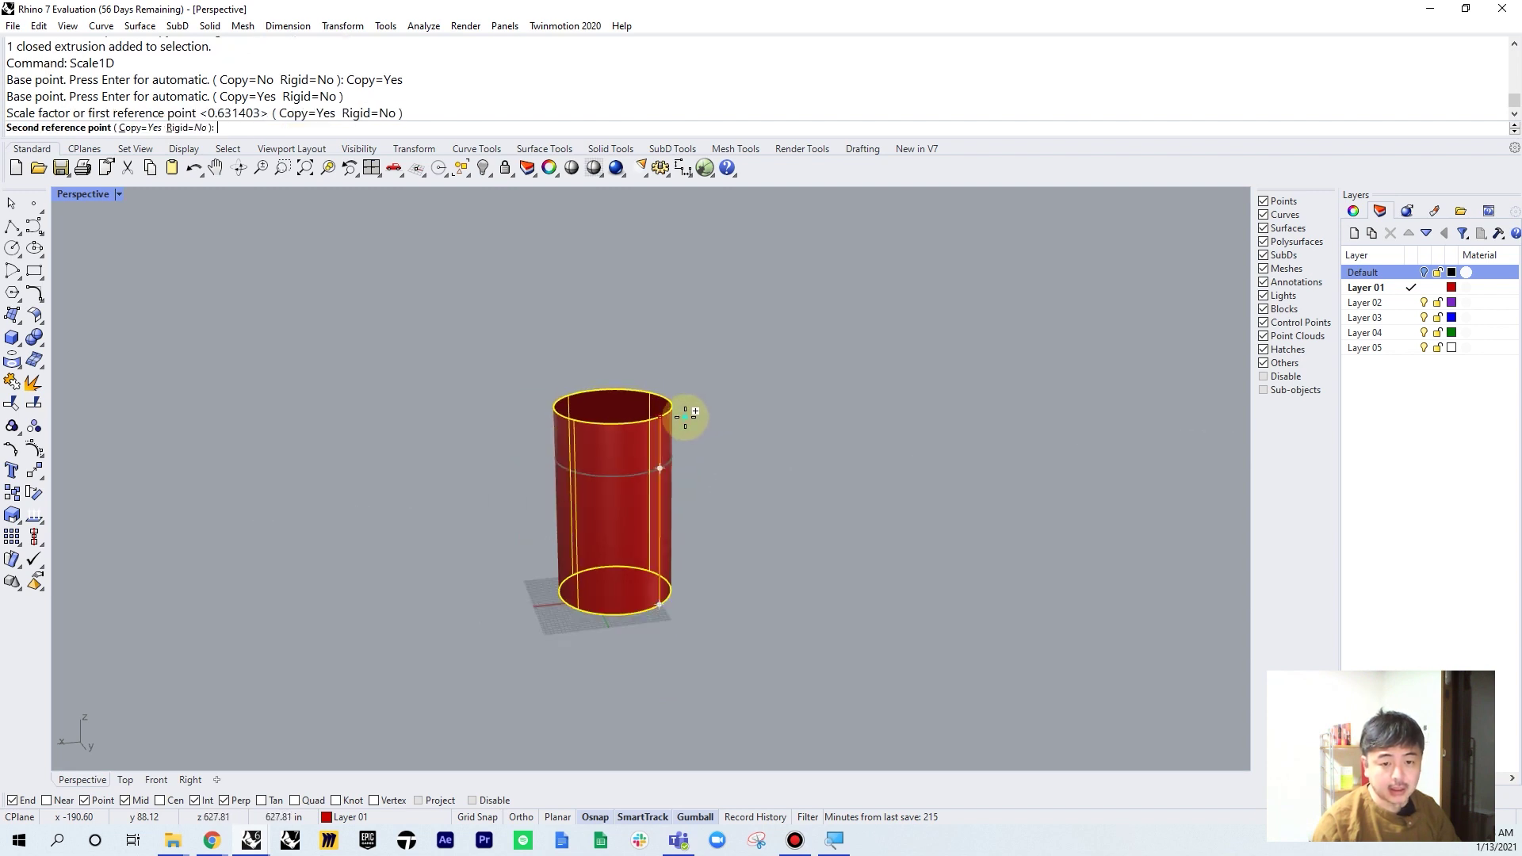
{"action": "left_click", "coordinate": [689, 347]}
{"action": "left_click", "coordinate": [689, 311]}
{"action": "scroll", "coordinate": [735, 303], "scroll_direction": "down", "scroll_amount": 5}
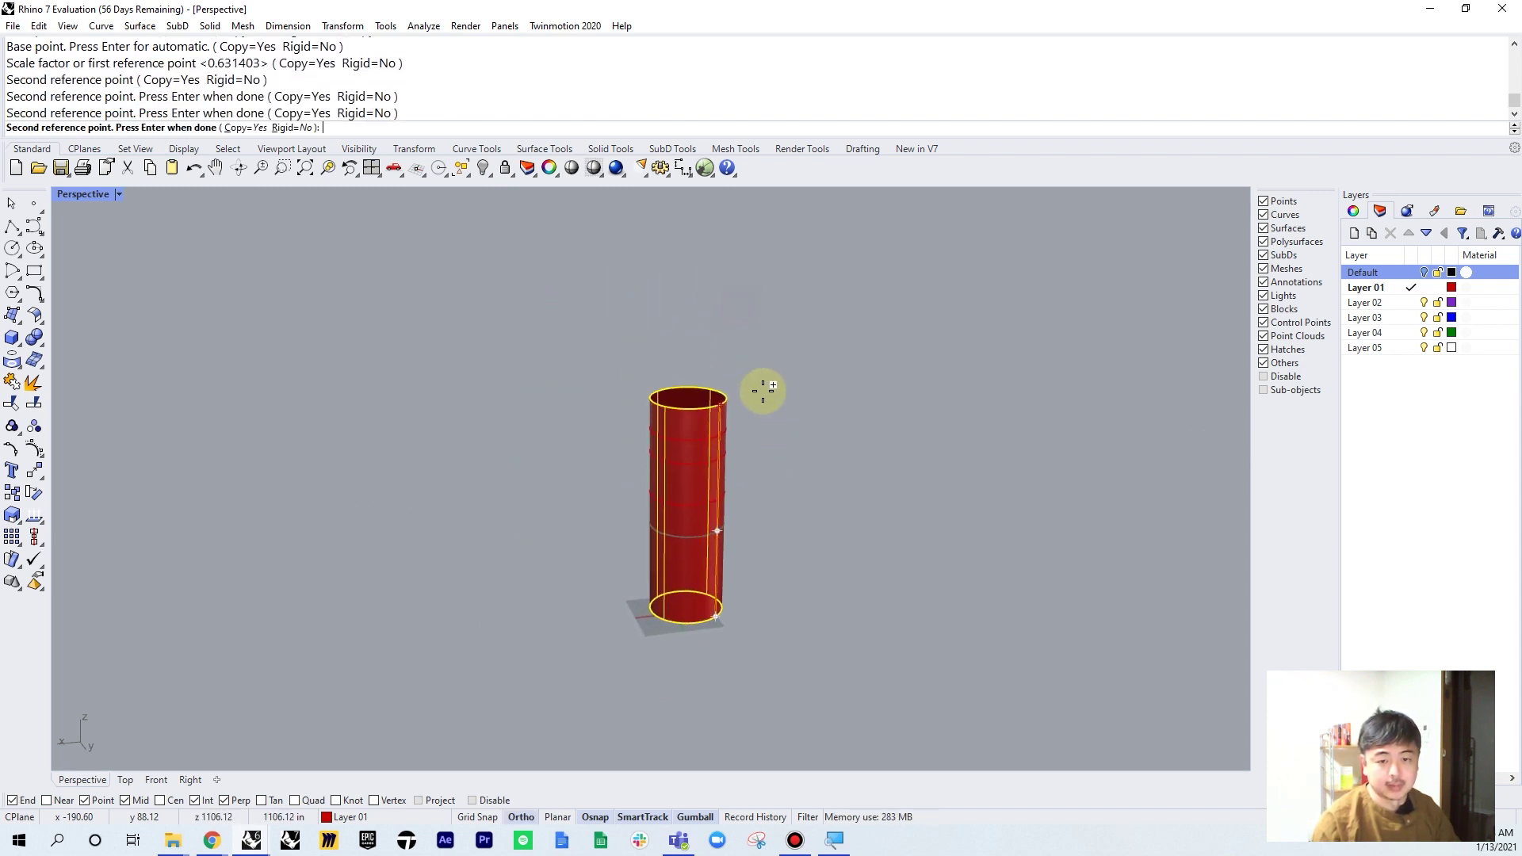
{"action": "left_click", "coordinate": [766, 353]}
{"action": "left_click", "coordinate": [769, 333]}
{"action": "left_click", "coordinate": [775, 289]}
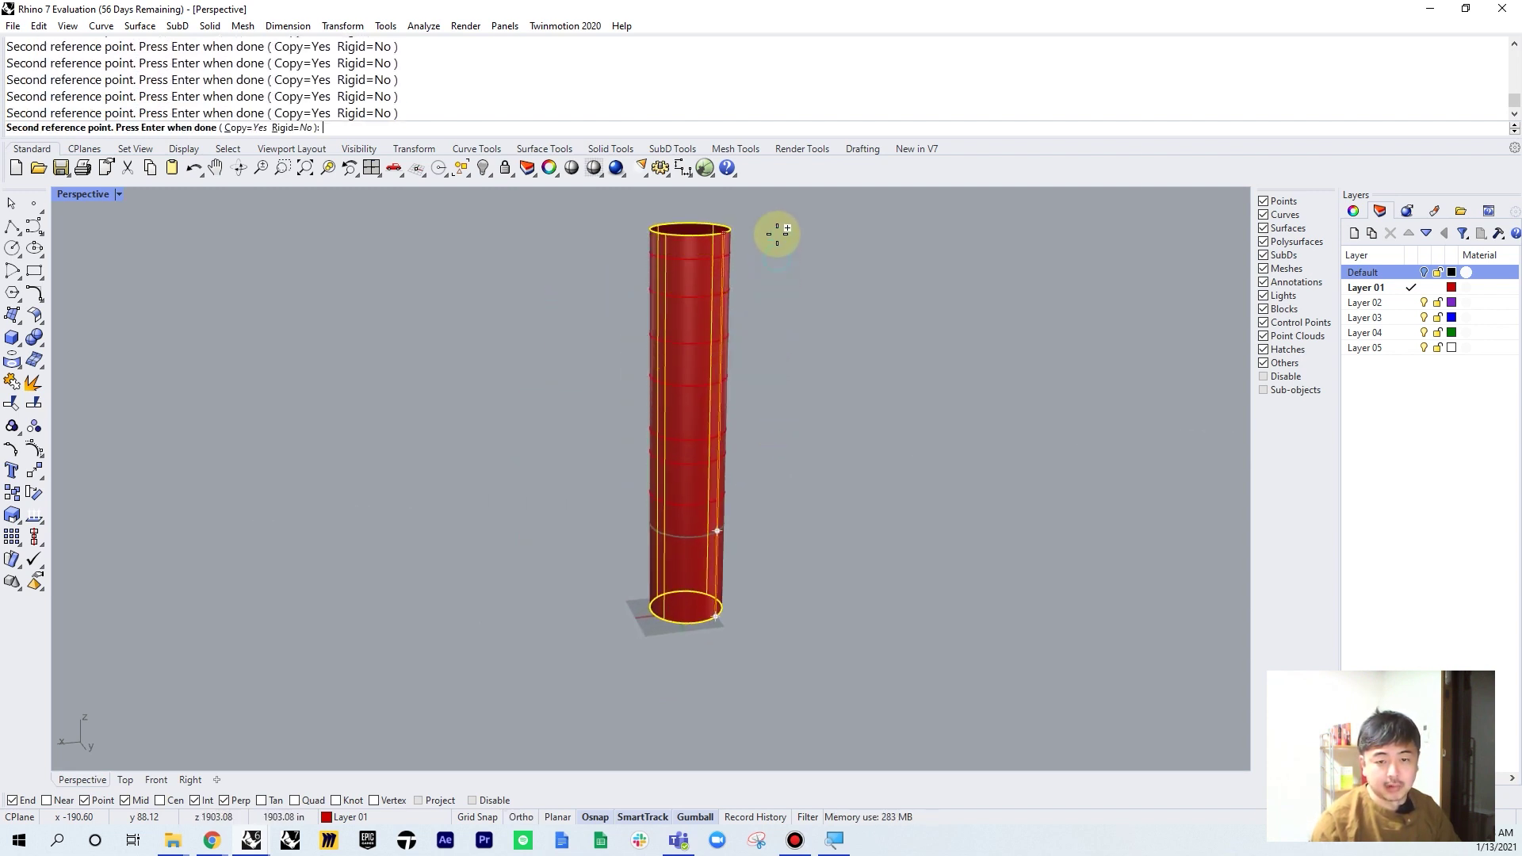
{"action": "key", "text": "Return"}
Drag the tall cylinders off to the left, Alt-dragging to leave a duplicate behind
{"action": "left_click", "coordinate": [719, 257]}
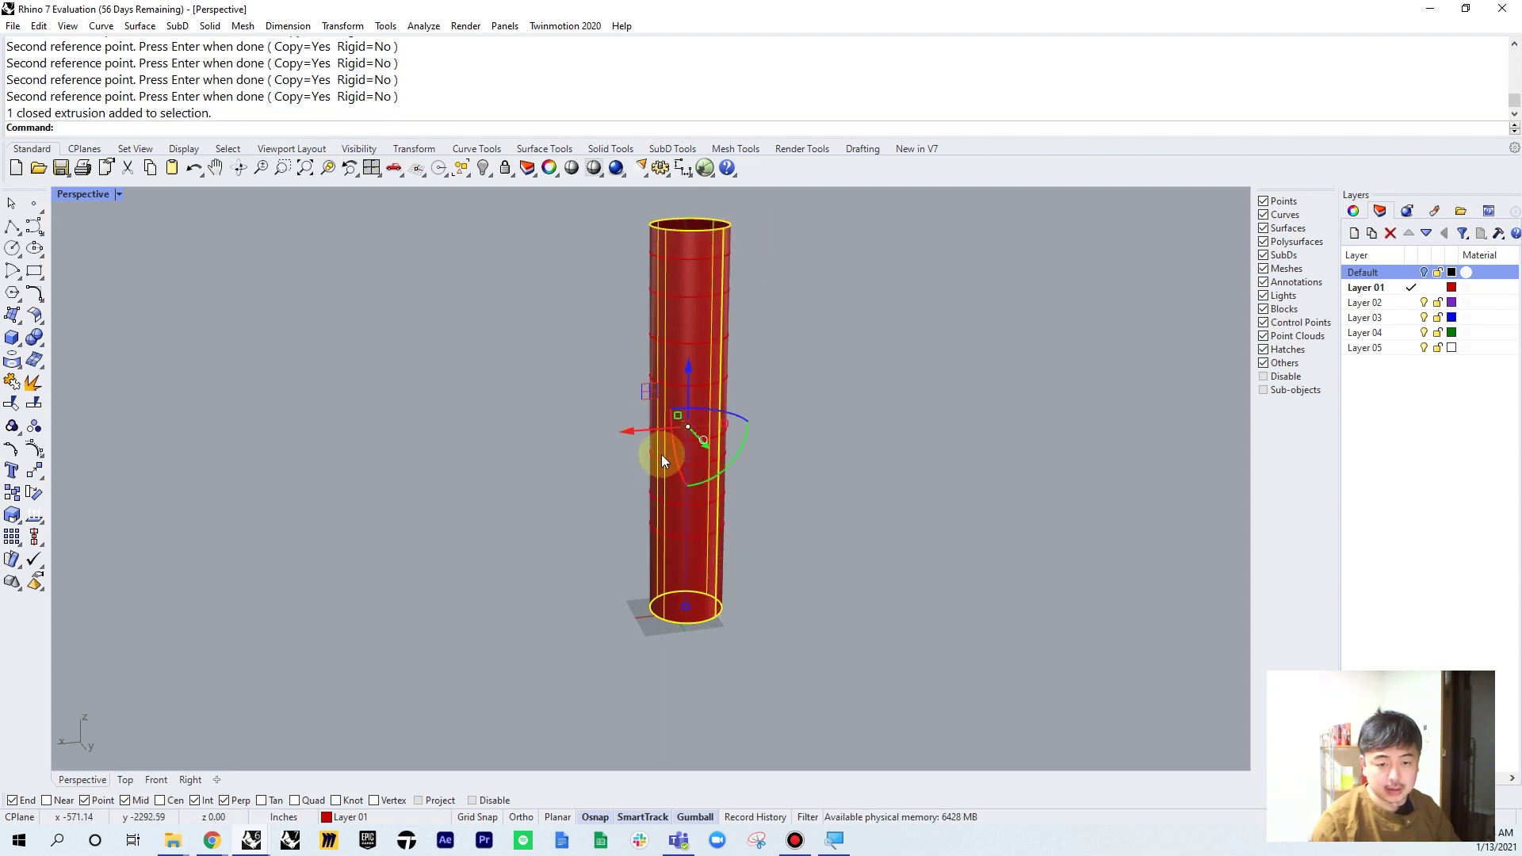
{"action": "left_click_drag", "start_coordinate": [662, 446], "coordinate": [547, 438]}
{"action": "key", "text": "alt"}
{"action": "left_click", "coordinate": [675, 263]}
{"action": "left_click_drag", "start_coordinate": [675, 263], "coordinate": [350, 311]}
{"action": "left_click_drag", "start_coordinate": [662, 303], "coordinate": [471, 279]}
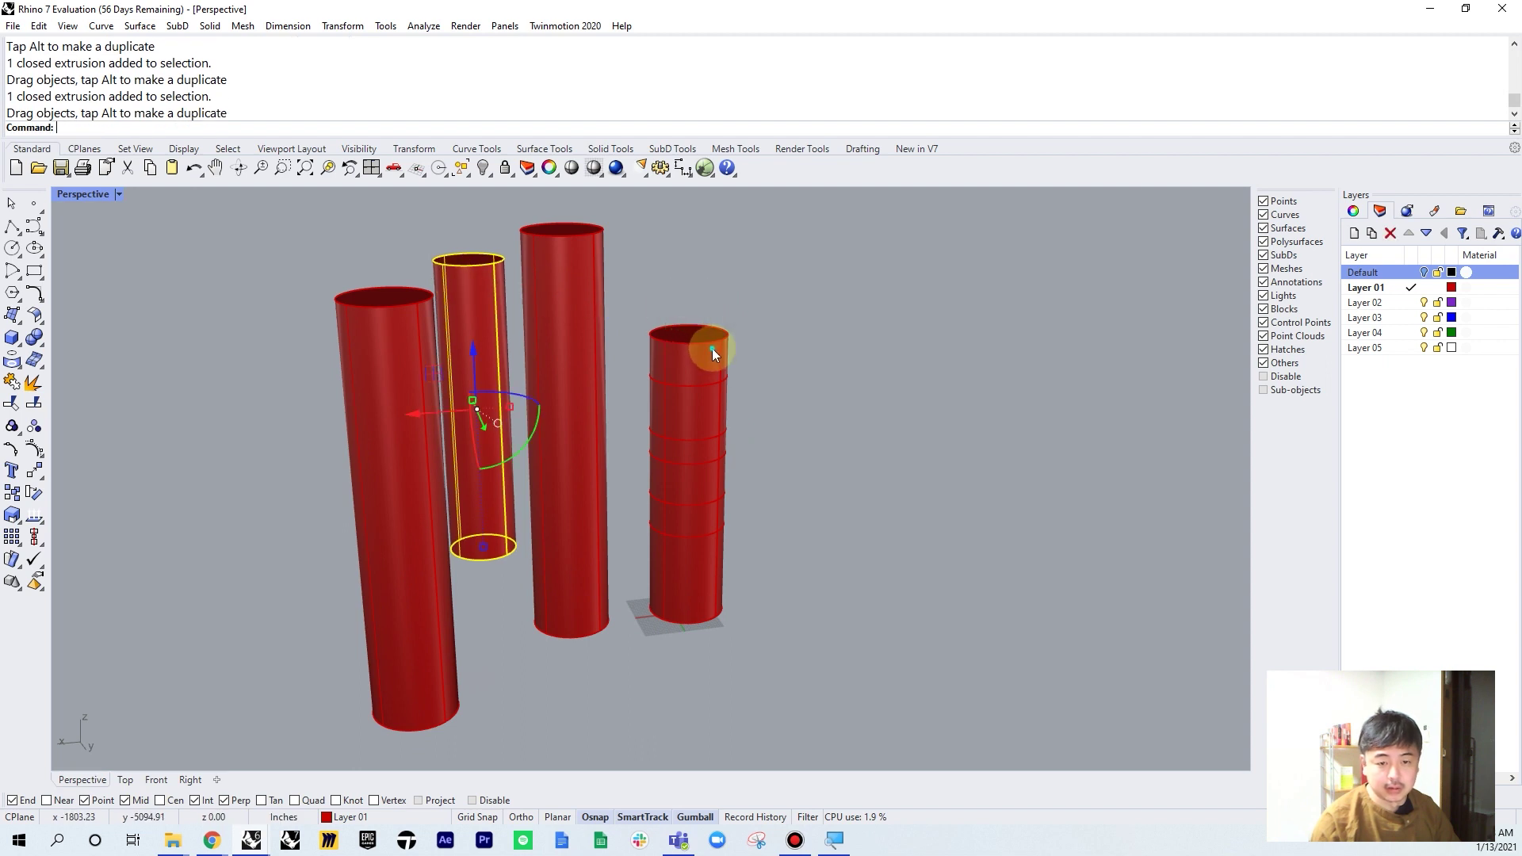
Pull the stacked cylinders apart and window-select all nine cylinders
{"action": "left_click_drag", "start_coordinate": [711, 349], "coordinate": [669, 287]}
{"action": "left_click_drag", "start_coordinate": [720, 387], "coordinate": [642, 555]}
{"action": "left_click", "coordinate": [707, 450]}
{"action": "left_click_drag", "start_coordinate": [698, 476], "coordinate": [736, 644]}
{"action": "left_click", "coordinate": [956, 432]}
{"action": "right_click_drag", "start_coordinate": [955, 431], "coordinate": [539, 469]}
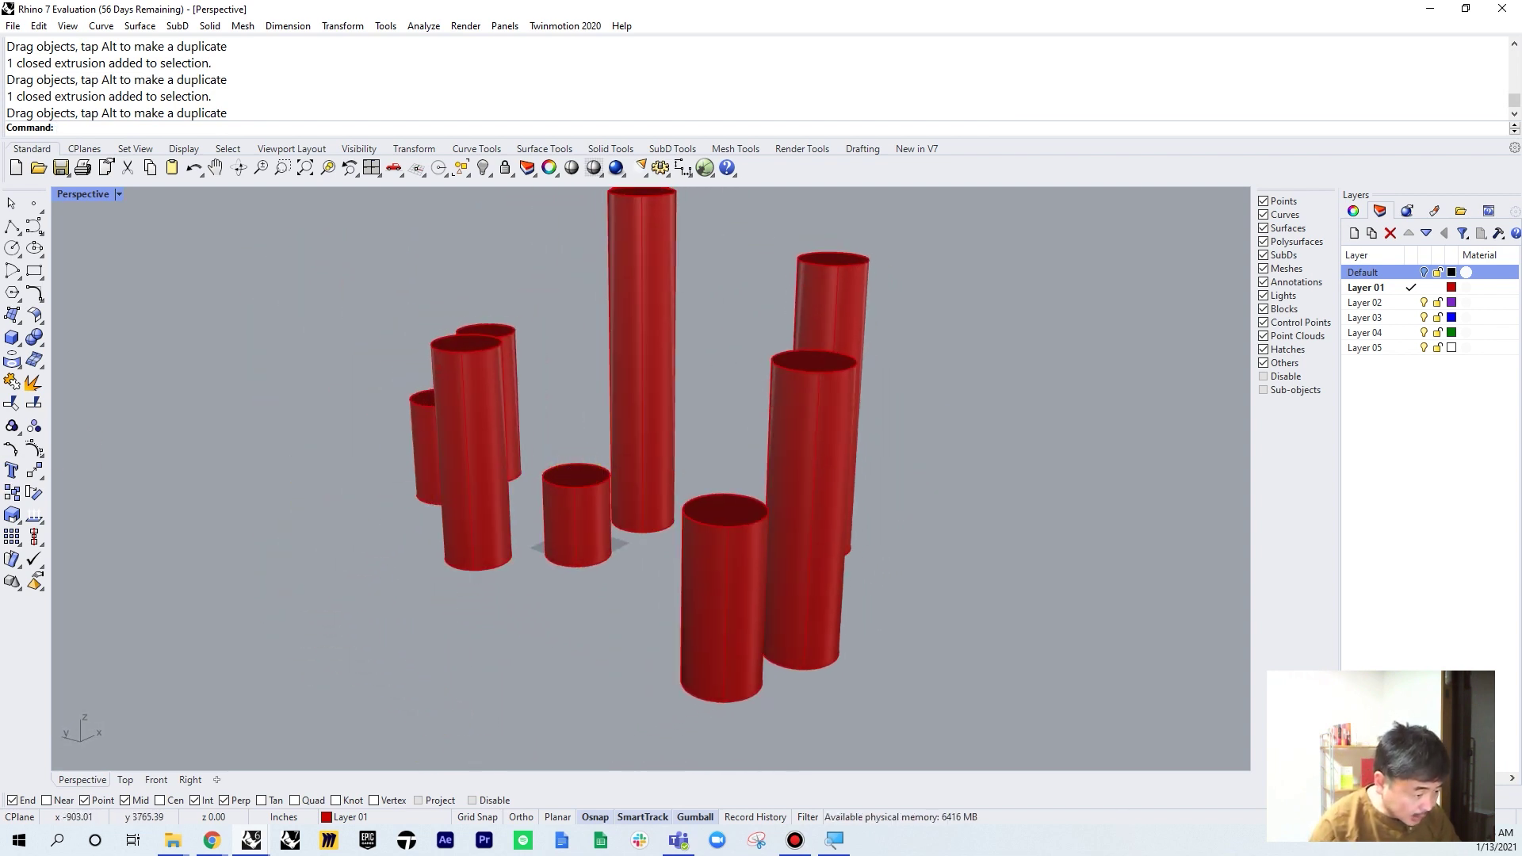
{"action": "left_click_drag", "start_coordinate": [925, 303], "coordinate": [188, 606]}
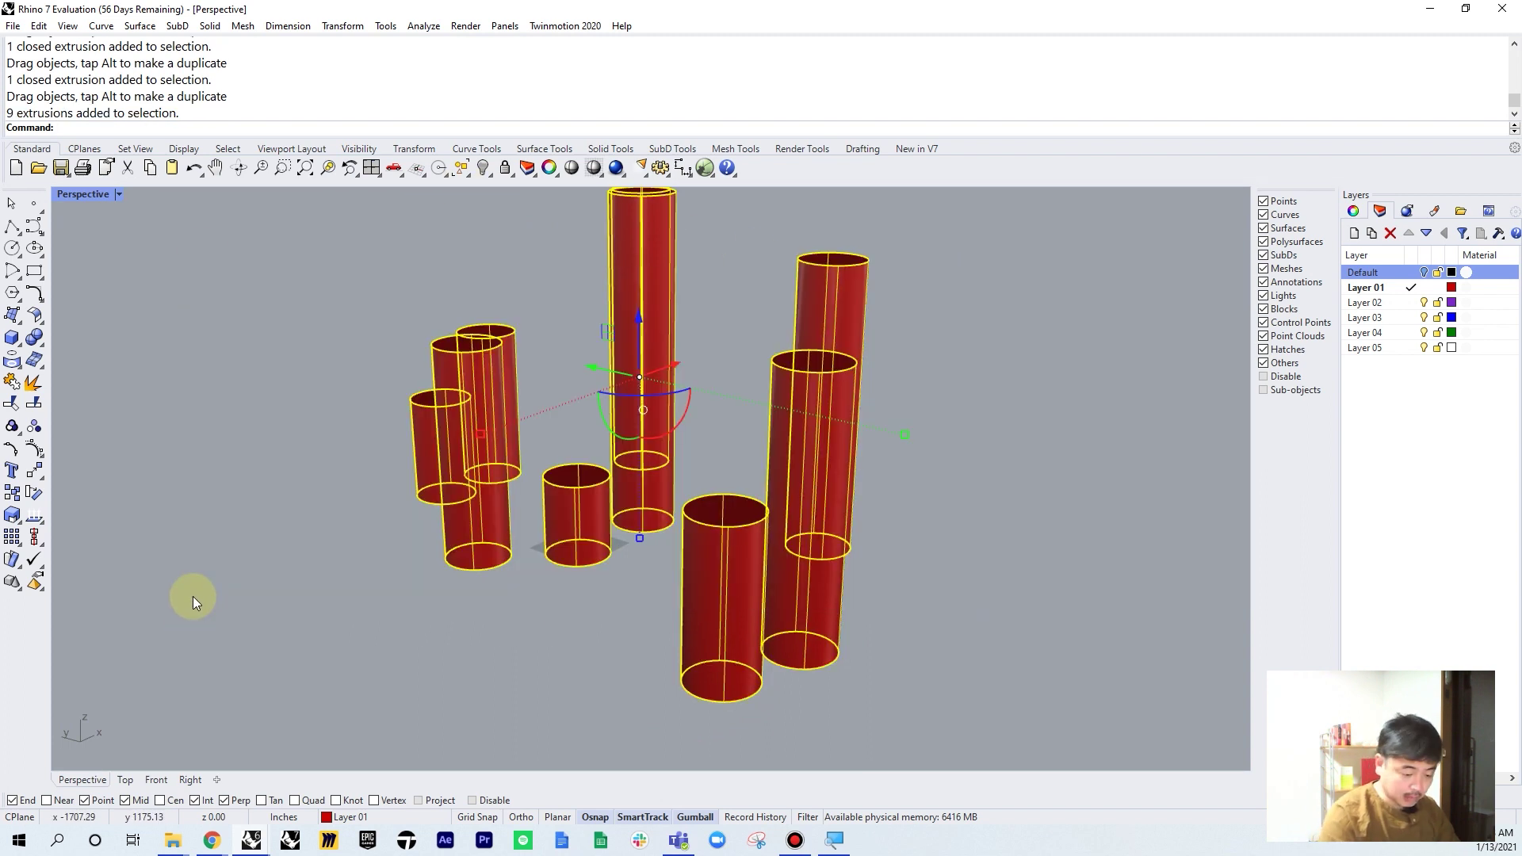
Replace the nine cylinders with a single cone and switch to the four-viewport layout
{"action": "key", "text": "Delete"}
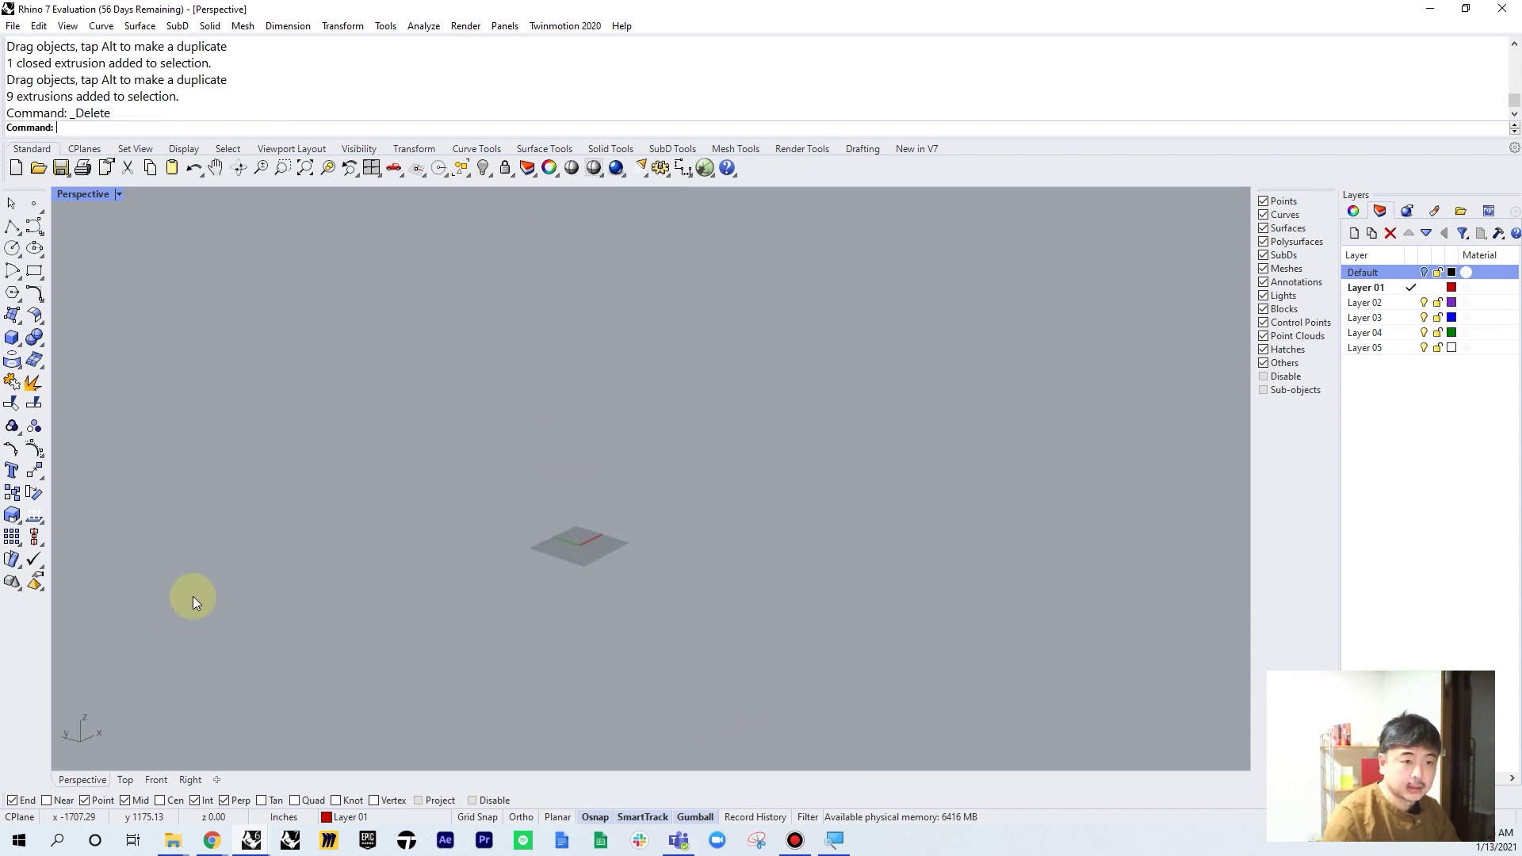
{"action": "left_click", "coordinate": [22, 347]}
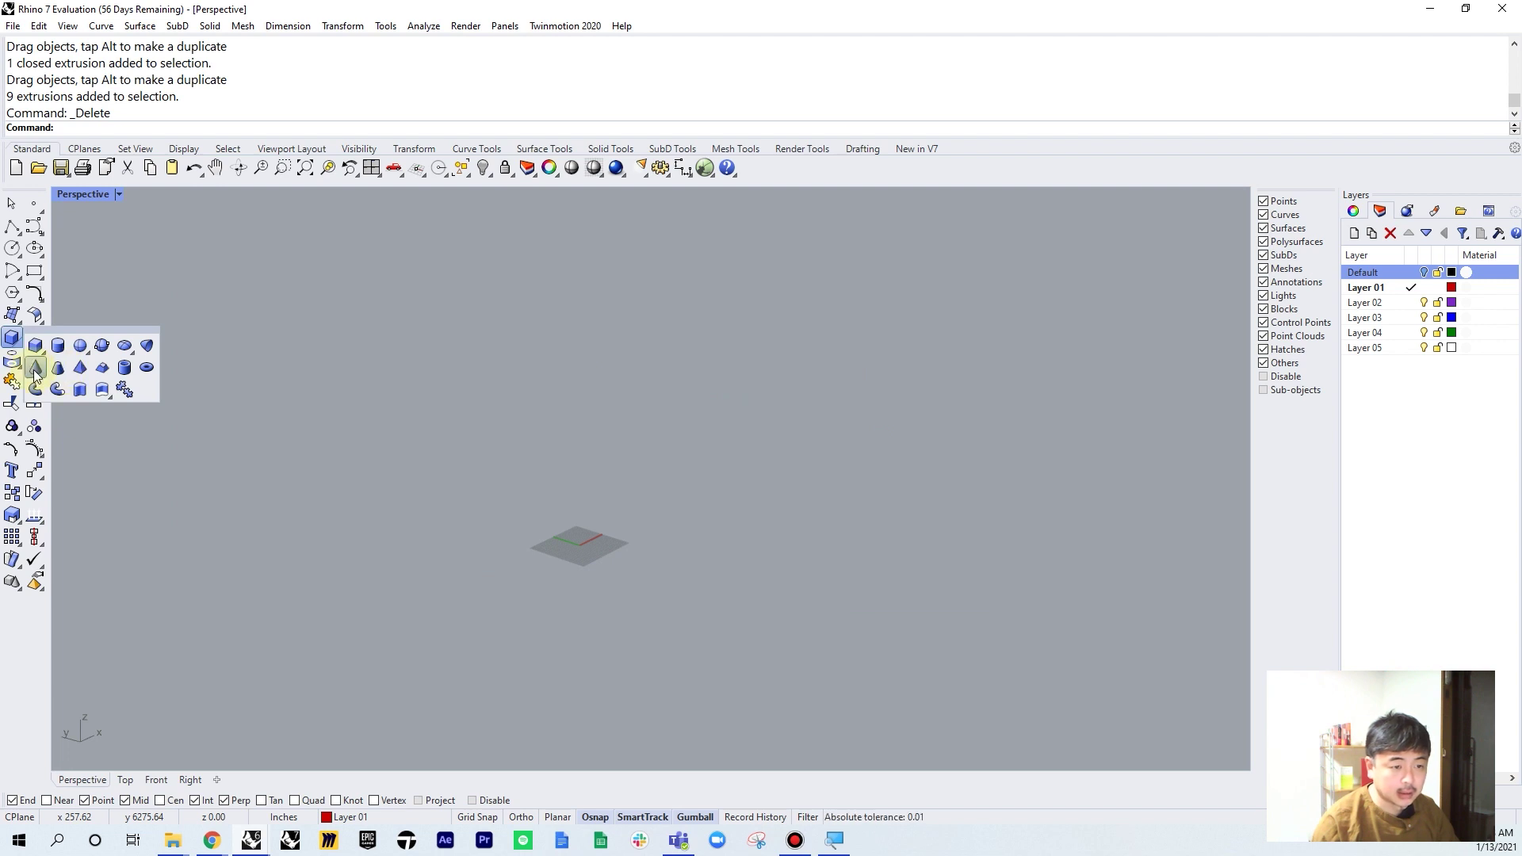
{"action": "left_click", "coordinate": [35, 368]}
{"action": "left_click", "coordinate": [567, 563]}
{"action": "left_click", "coordinate": [626, 559]}
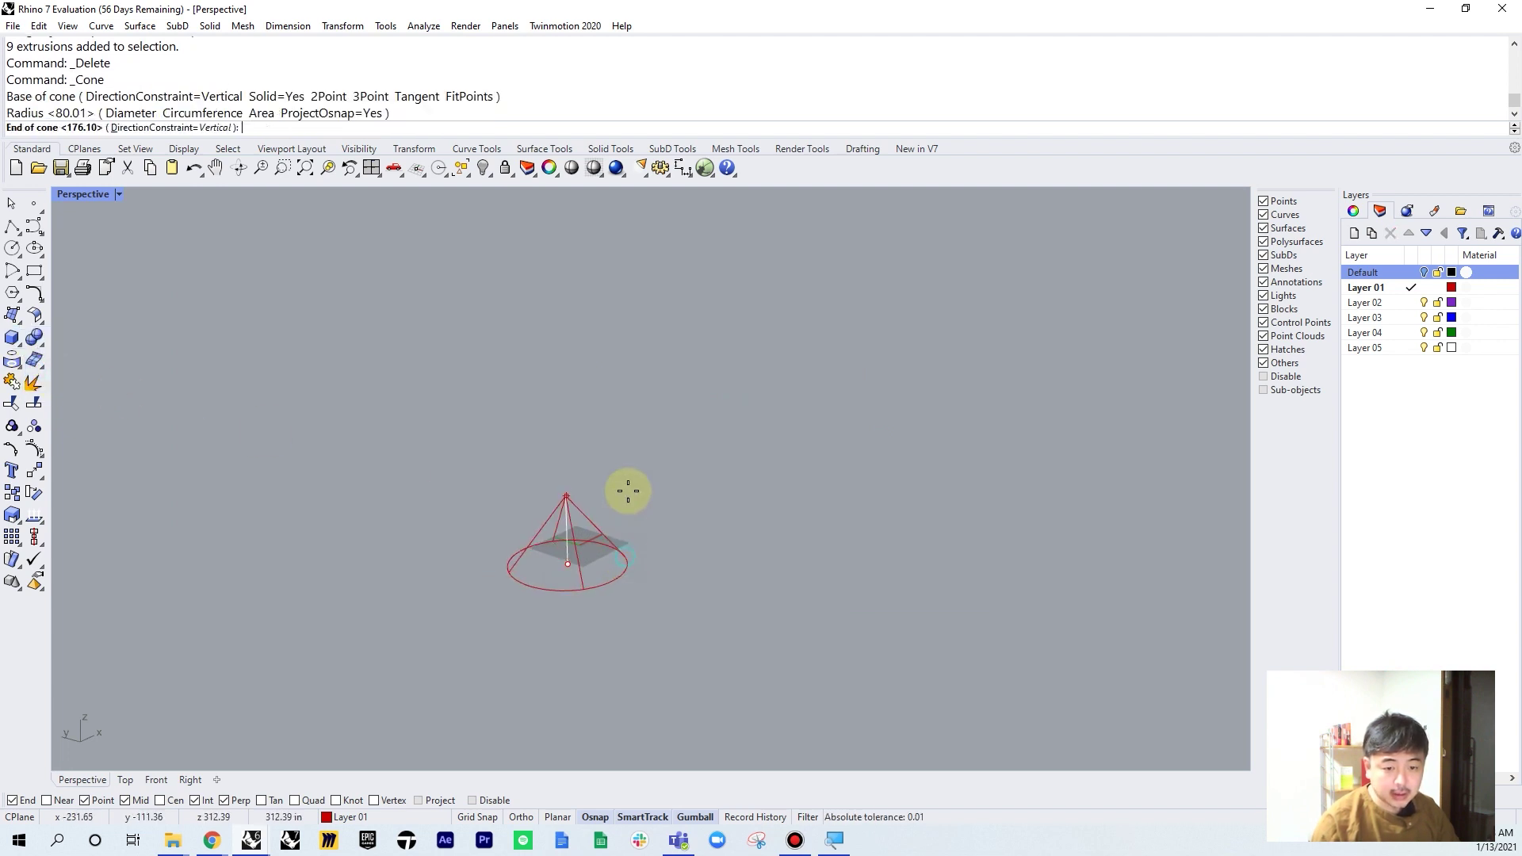
{"action": "left_click", "coordinate": [634, 436]}
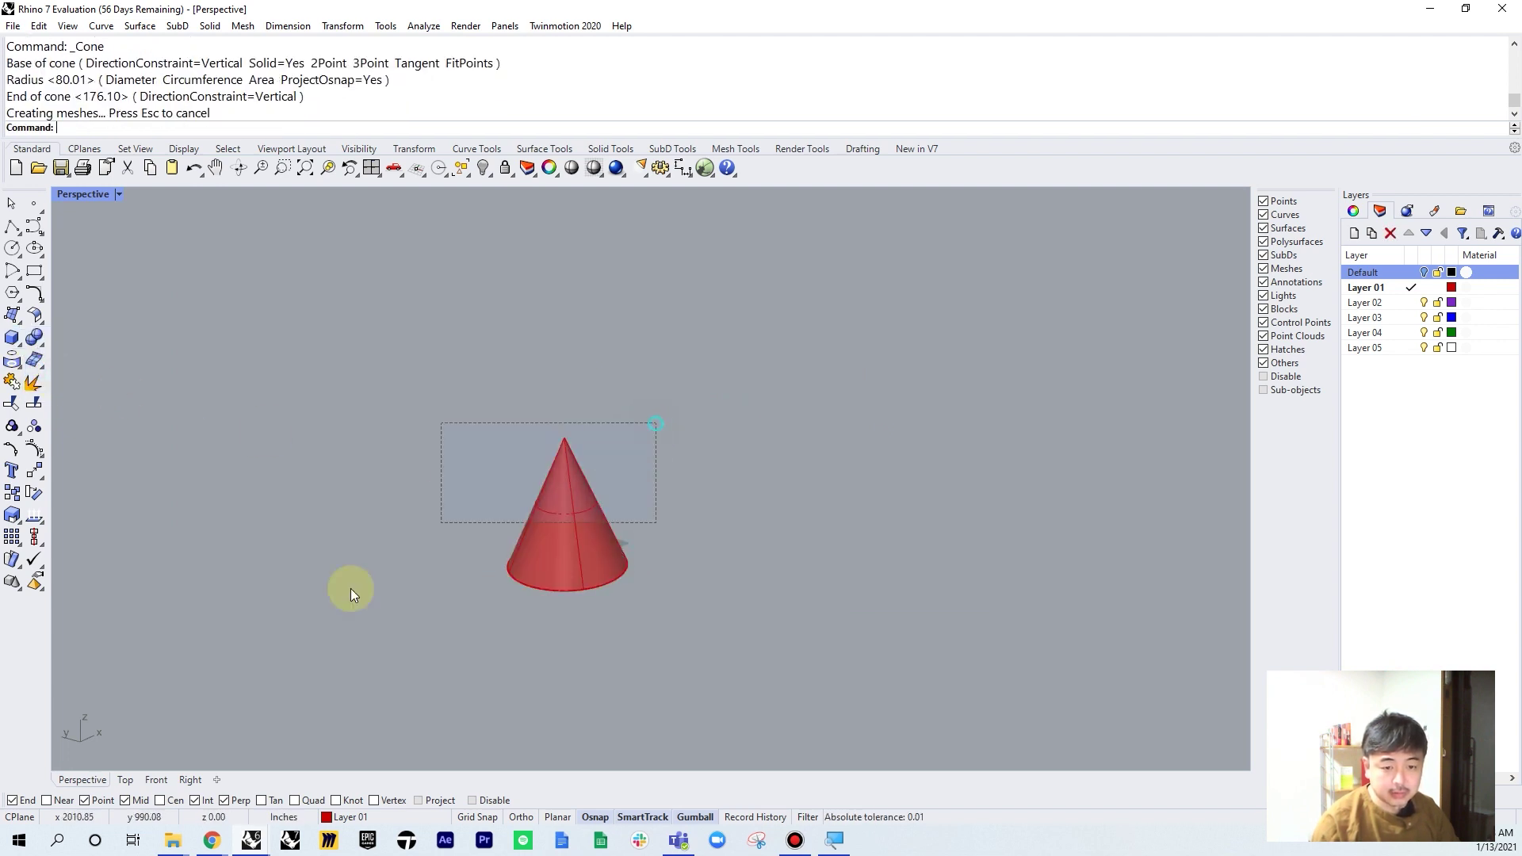
{"action": "double_click", "coordinate": [66, 196]}
{"action": "scroll", "coordinate": [393, 316], "scroll_direction": "down", "scroll_amount": 4}
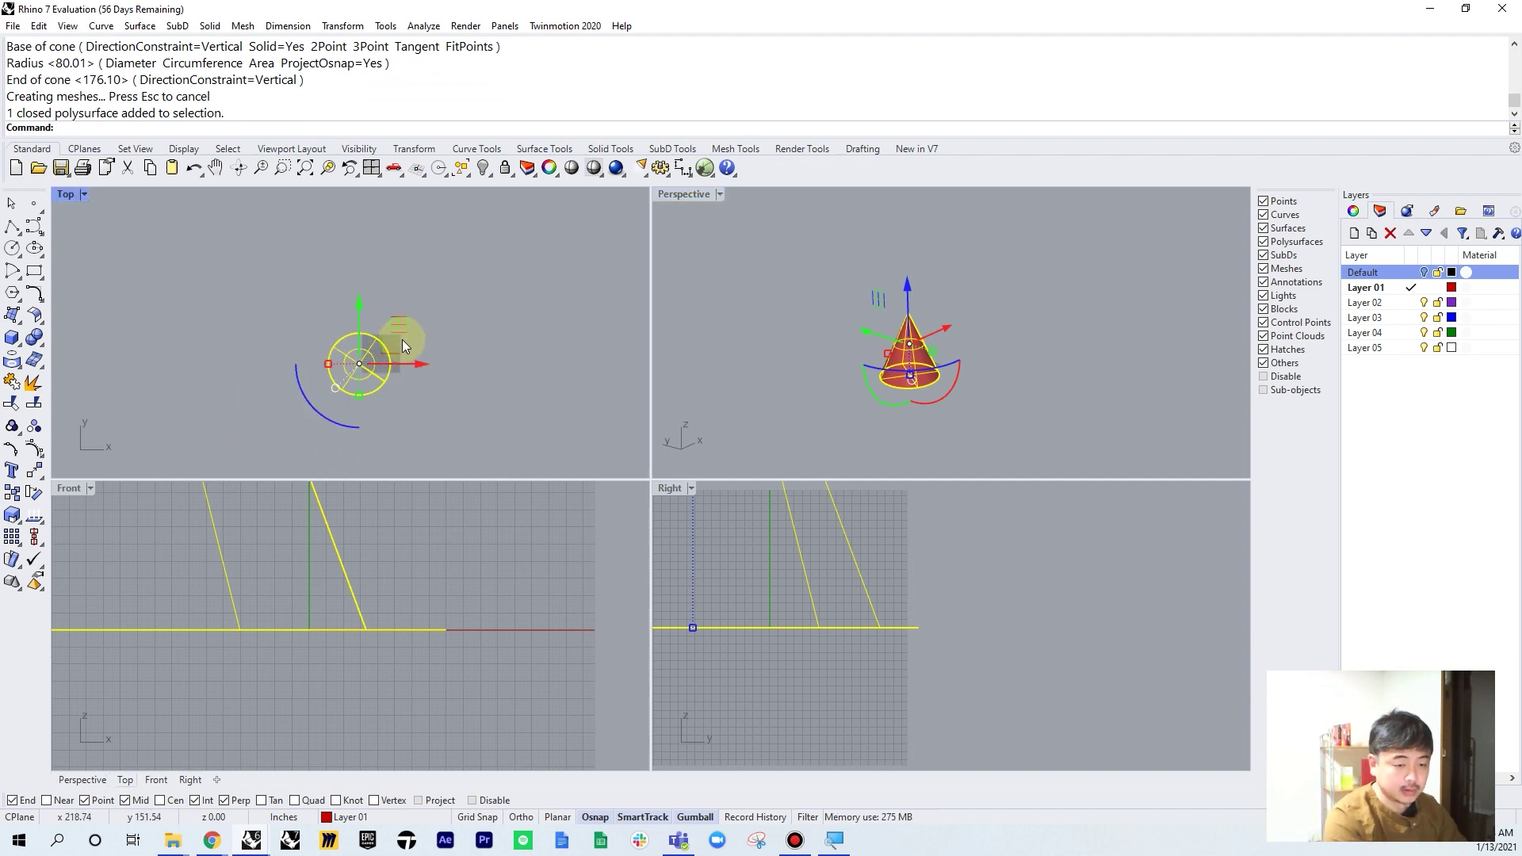
Mirror the cone twice to make four cones, then select all four
{"action": "key", "text": "Return"}
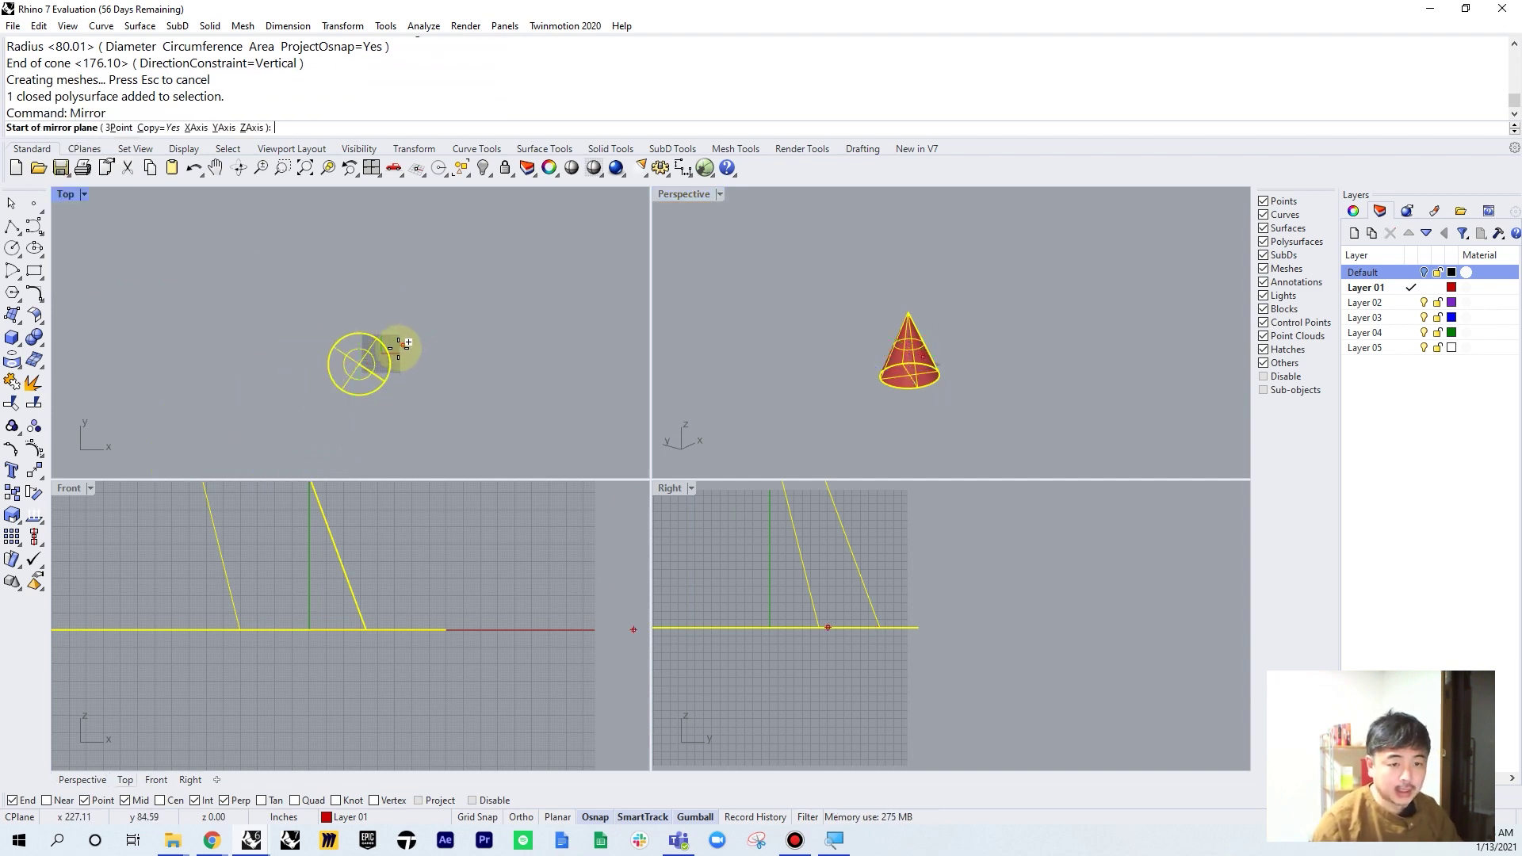
{"action": "left_click", "coordinate": [396, 349]}
{"action": "left_click", "coordinate": [408, 381]}
{"action": "left_click_drag", "start_coordinate": [508, 434], "coordinate": [289, 341]}
{"action": "key", "text": "Return"}
{"action": "left_click", "coordinate": [340, 317]}
{"action": "left_click", "coordinate": [454, 321]}
{"action": "key", "text": "Escape"}
{"action": "left_click_drag", "start_coordinate": [431, 270], "coordinate": [214, 428]}
Mirror the four cones into eight inverted hourglass pairs, then into sixteen cones
{"action": "right_click_drag", "start_coordinate": [422, 512], "coordinate": [470, 724]}
{"action": "scroll", "coordinate": [488, 407], "scroll_direction": "down", "scroll_amount": 4}
{"action": "scroll", "coordinate": [492, 560], "scroll_direction": "down", "scroll_amount": 6}
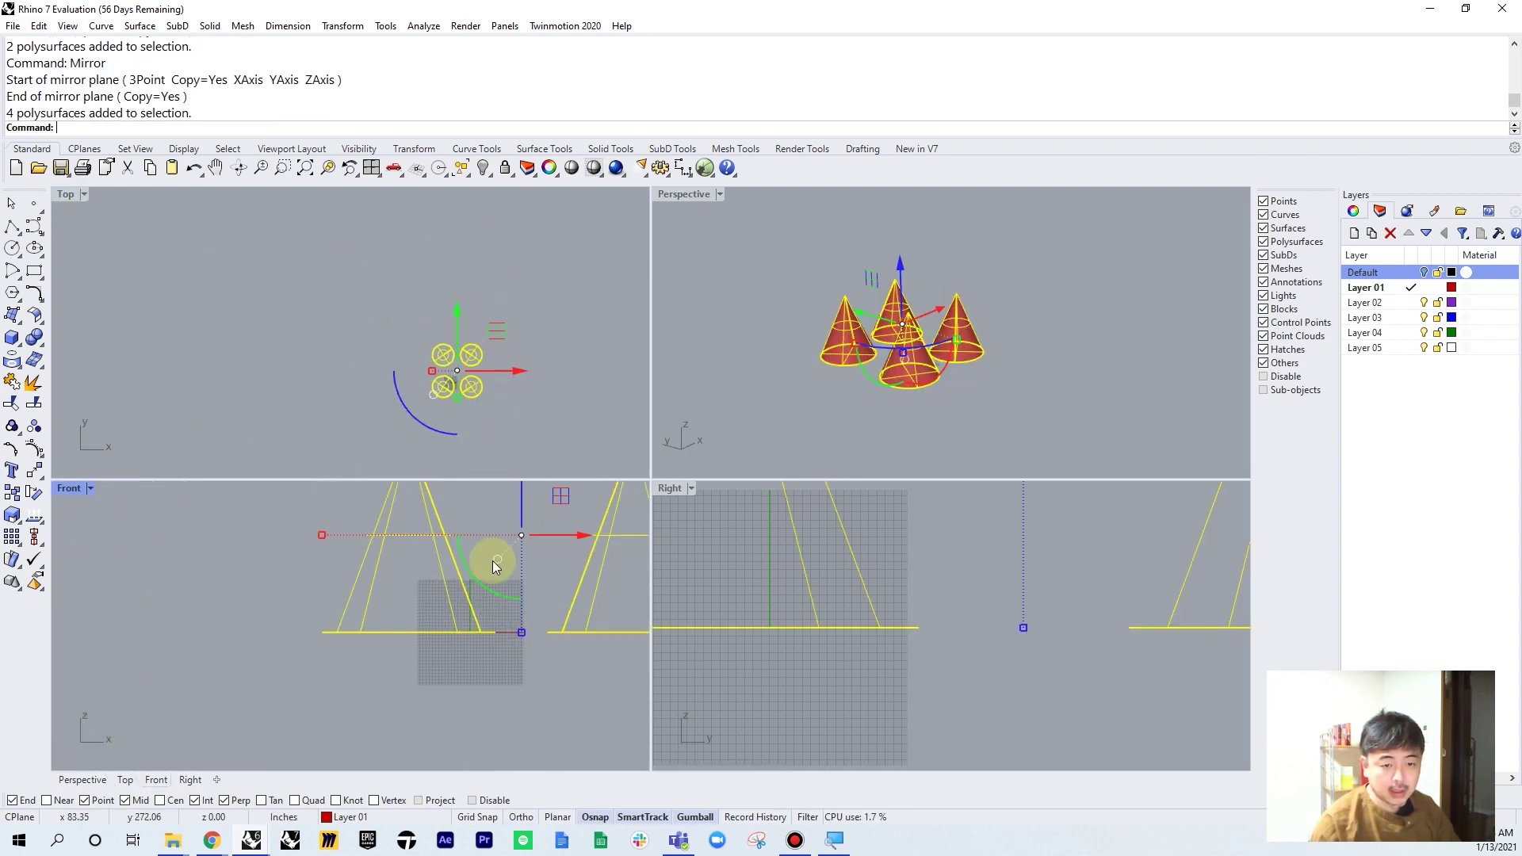
{"action": "key", "text": "Return"}
{"action": "left_click", "coordinate": [422, 541]}
{"action": "left_click", "coordinate": [520, 547]}
{"action": "scroll", "coordinate": [517, 545], "scroll_direction": "up", "scroll_amount": 3}
{"action": "key", "text": "Return"}
{"action": "left_click", "coordinate": [499, 544]}
{"action": "left_click", "coordinate": [502, 626]}
{"action": "right_click_drag", "start_coordinate": [502, 626], "coordinate": [385, 629]}
{"action": "left_click", "coordinate": [586, 583]}
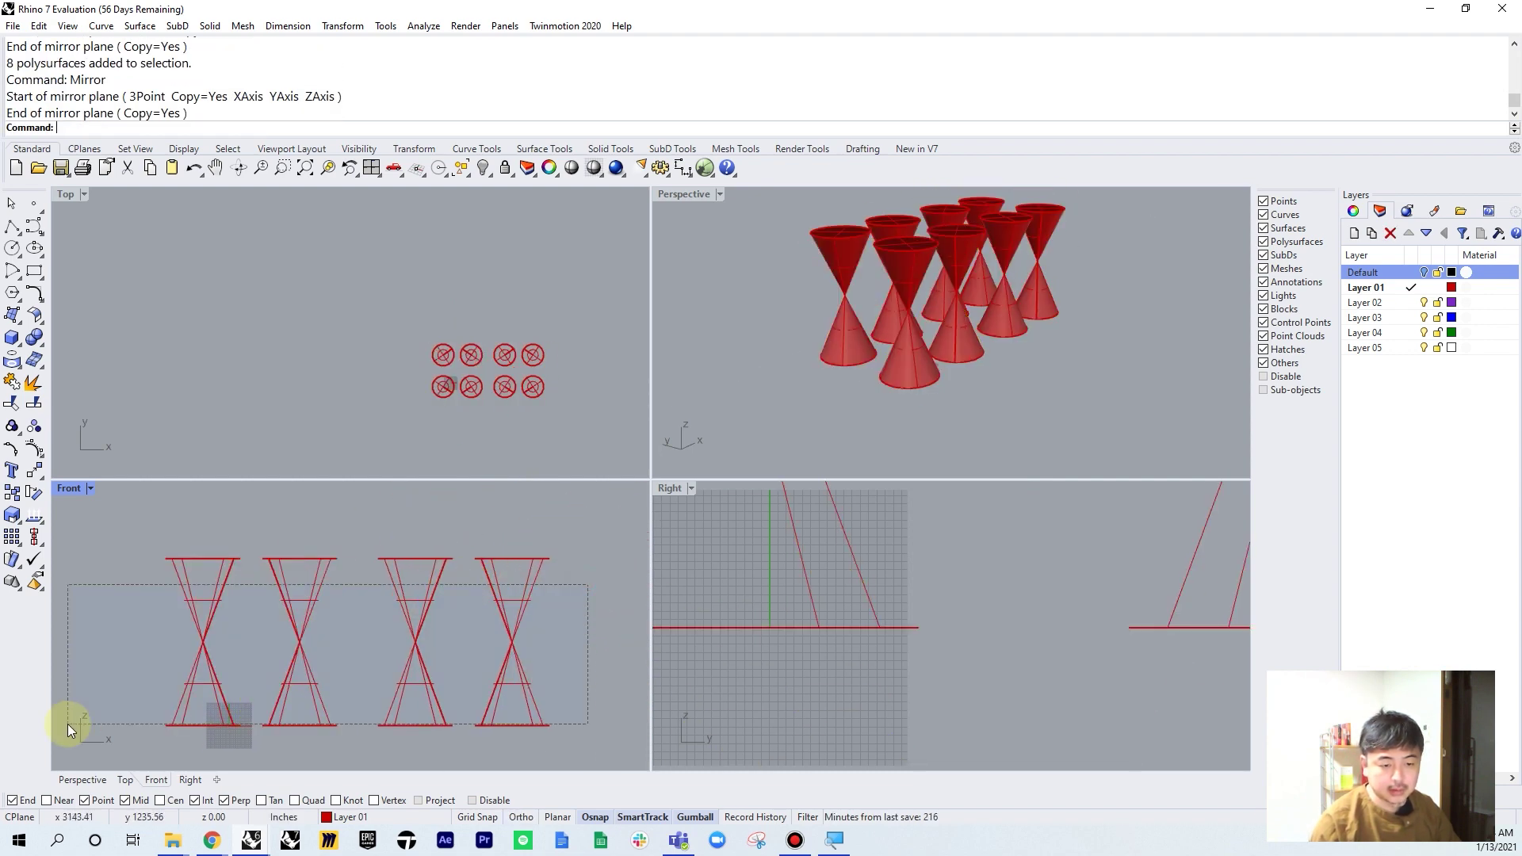
{"action": "left_click_drag", "start_coordinate": [587, 583], "coordinate": [79, 712]}
Mirror the sixteen cones upward into 32, then sideways into 64
{"action": "key", "text": "Return"}
{"action": "left_click", "coordinate": [167, 558]}
{"action": "left_click", "coordinate": [503, 554]}
{"action": "scroll", "coordinate": [503, 554], "scroll_direction": "down", "scroll_amount": 1}
{"action": "scroll", "coordinate": [502, 554], "scroll_direction": "down", "scroll_amount": 2}
{"action": "left_click_drag", "start_coordinate": [444, 559], "coordinate": [201, 725]}
{"action": "key", "text": "Return"}
{"action": "left_click", "coordinate": [475, 565]}
{"action": "left_click", "coordinate": [452, 635]}
{"action": "left_click", "coordinate": [1031, 388]}
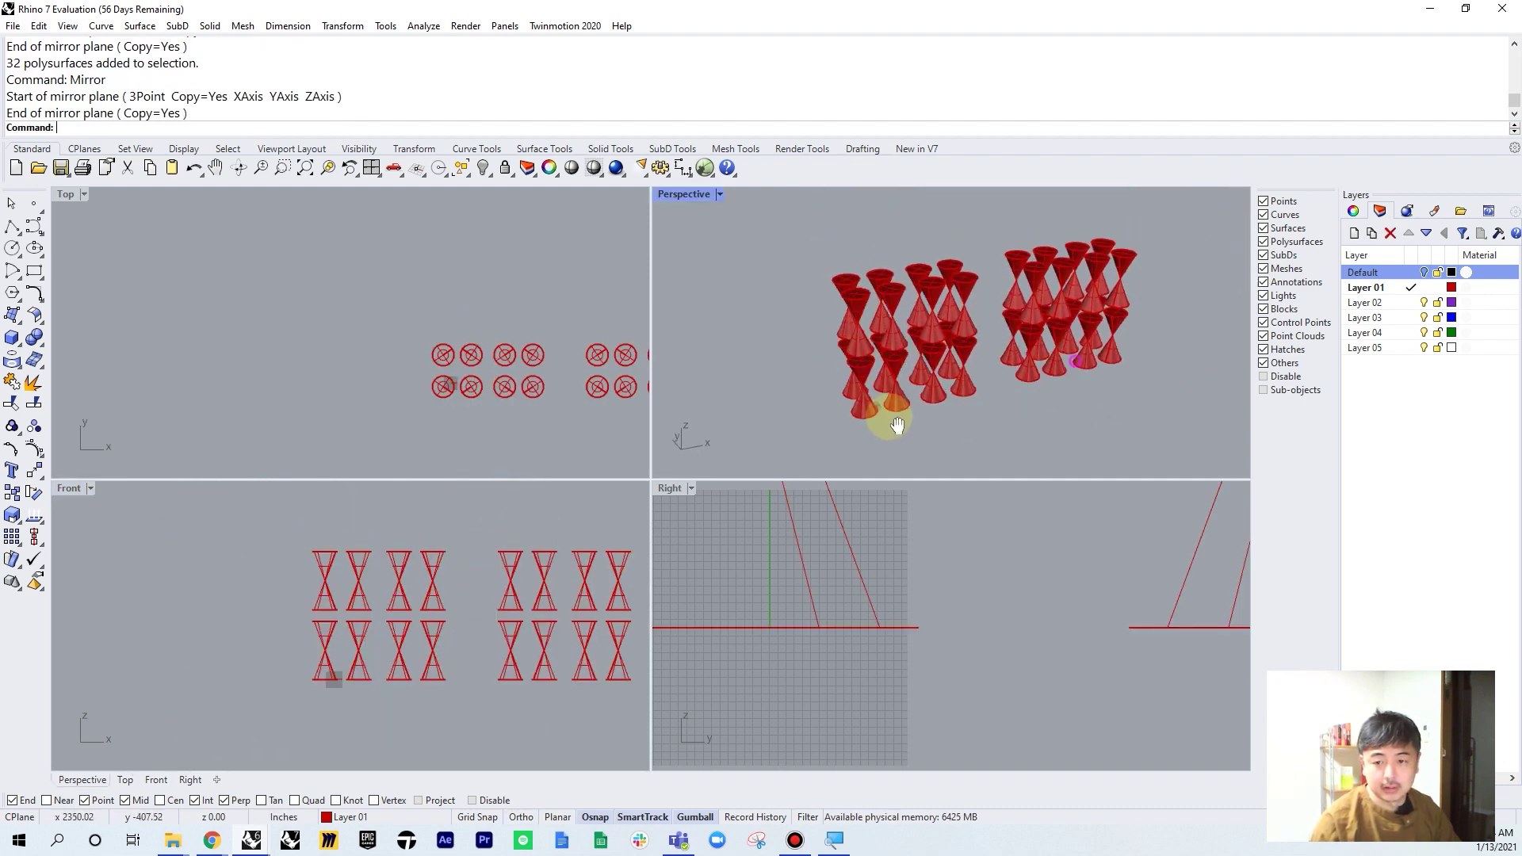
Select all 64 cones and delete them, emptying the viewports
{"action": "right_click_drag", "start_coordinate": [841, 438], "coordinate": [793, 313]}
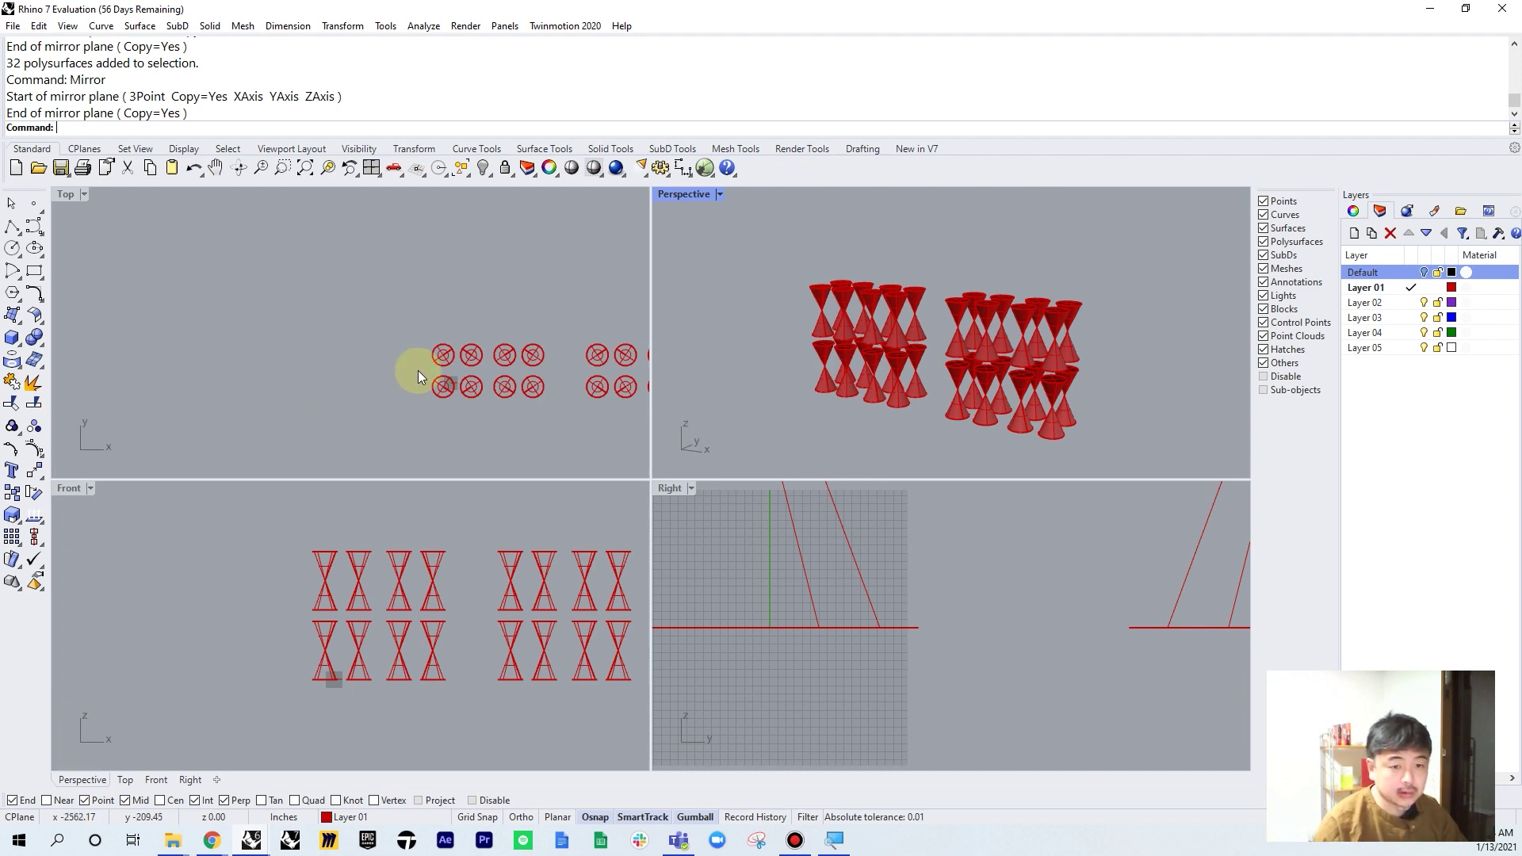
{"action": "scroll", "coordinate": [414, 312], "scroll_direction": "down", "scroll_amount": 3}
{"action": "left_click_drag", "start_coordinate": [340, 306], "coordinate": [648, 414]}
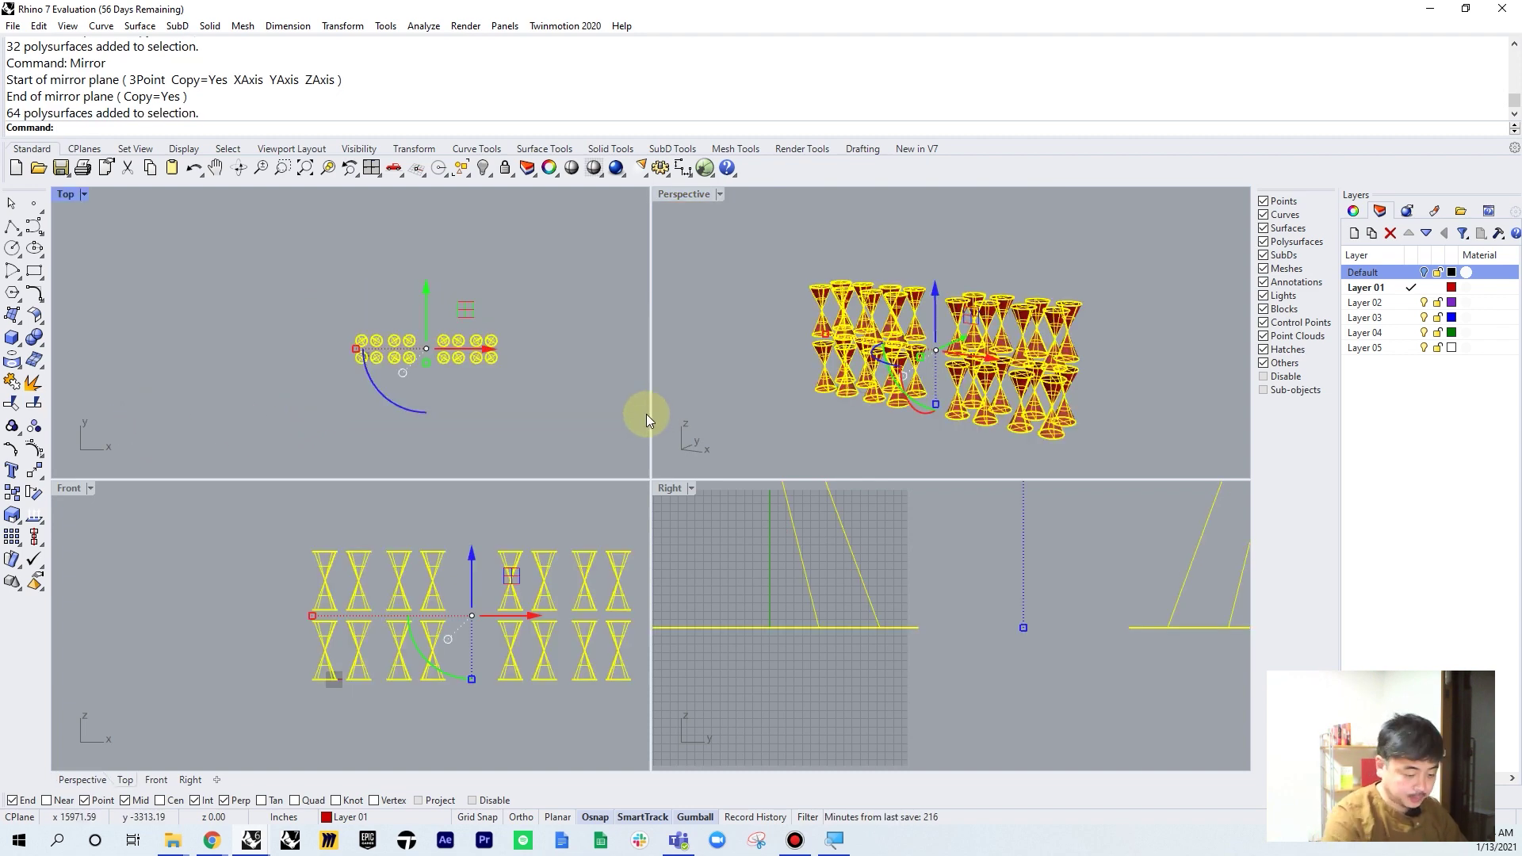
{"action": "key", "text": "Delete"}
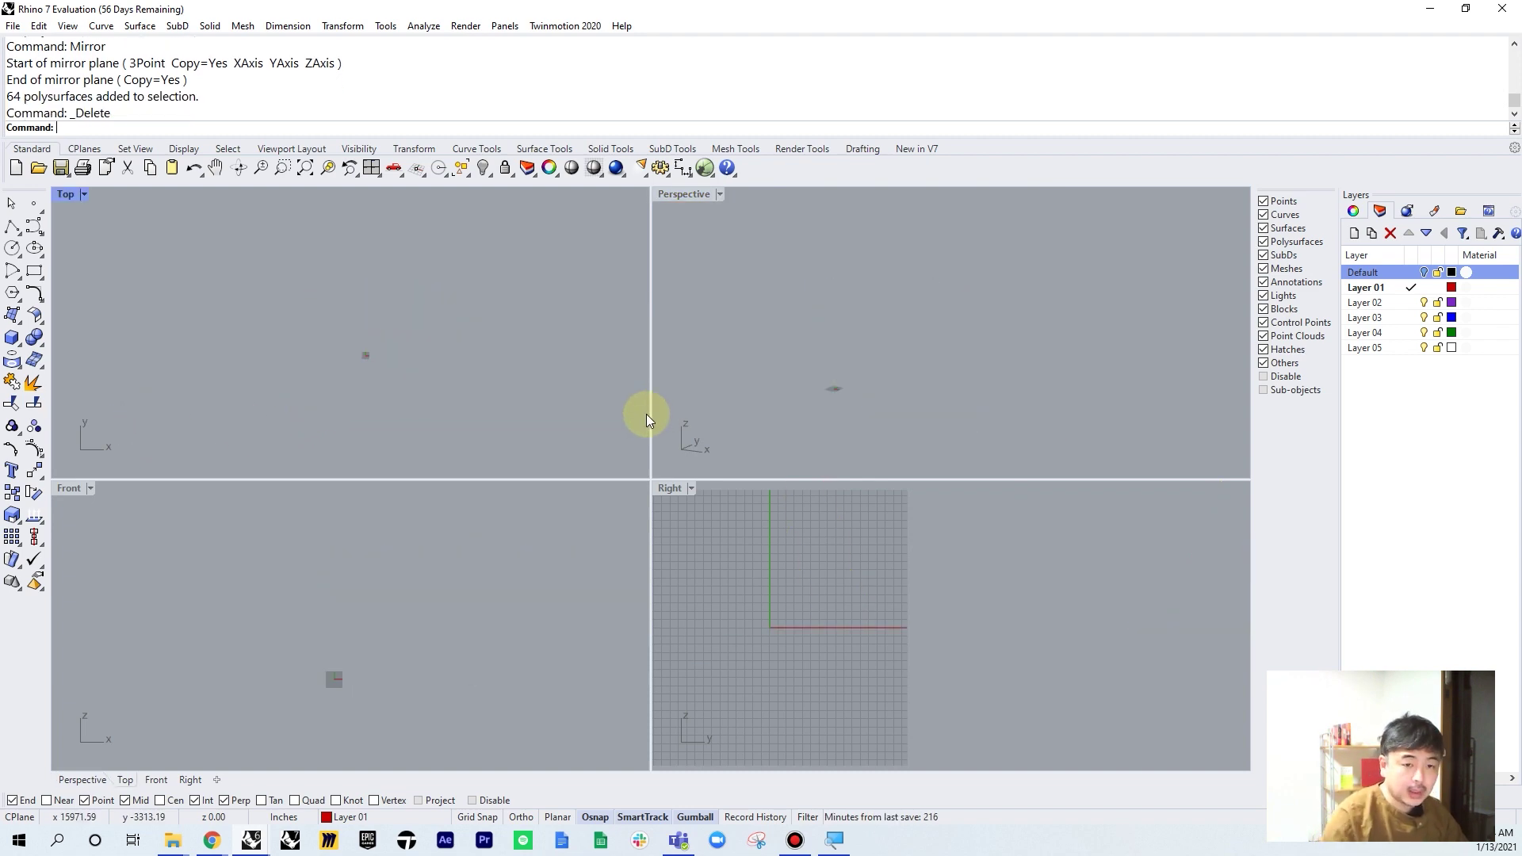
Maximise the Perspective view and draw a corner-to-corner rectangle on the ground plane
{"action": "double_click", "coordinate": [672, 195]}
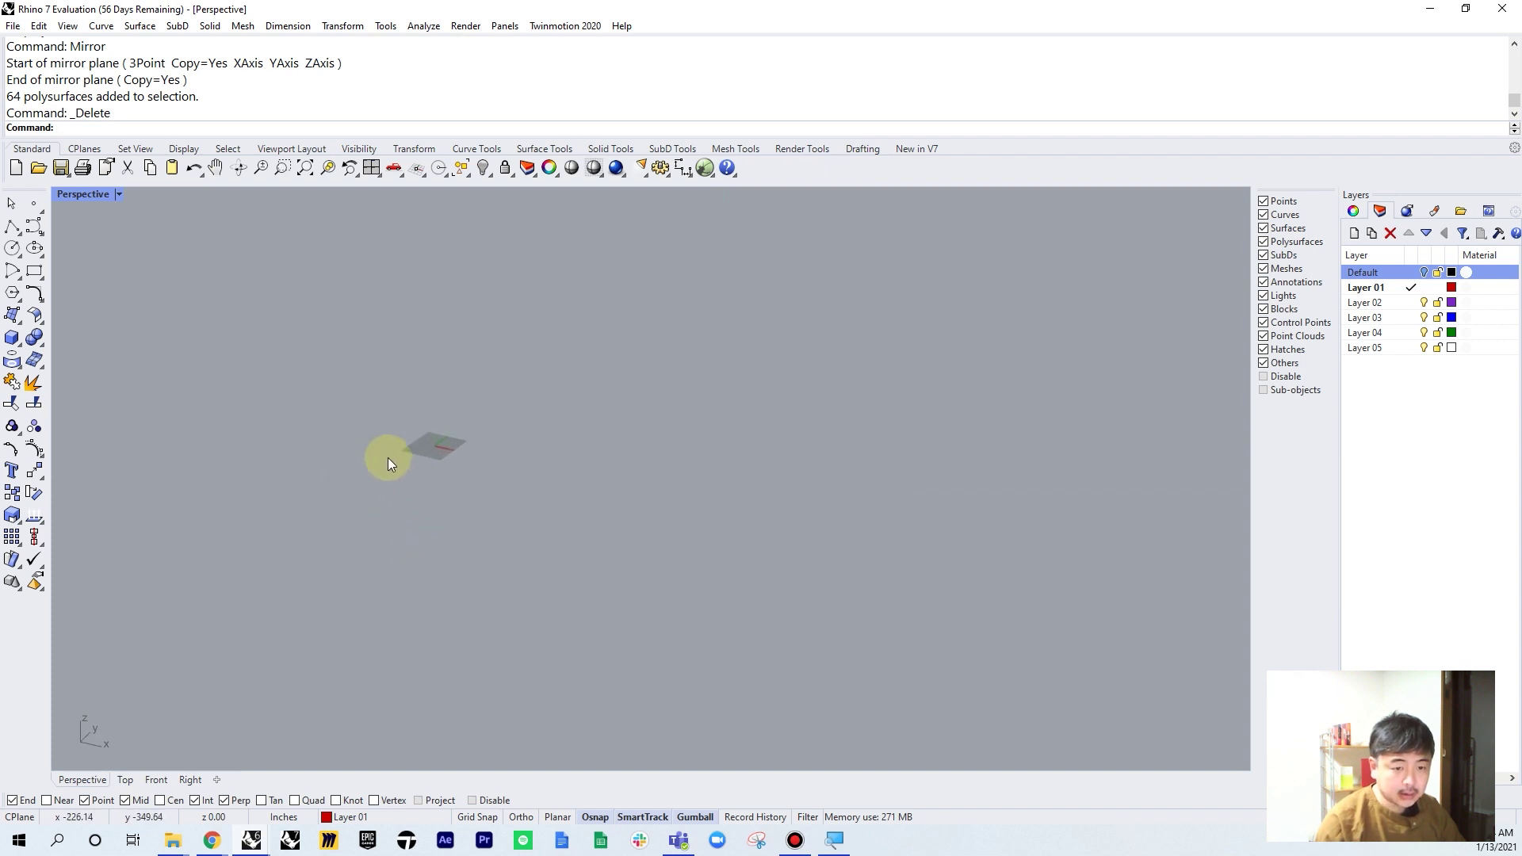
{"action": "scroll", "coordinate": [388, 463], "scroll_direction": "up", "scroll_amount": 2}
{"action": "left_click", "coordinate": [34, 271]}
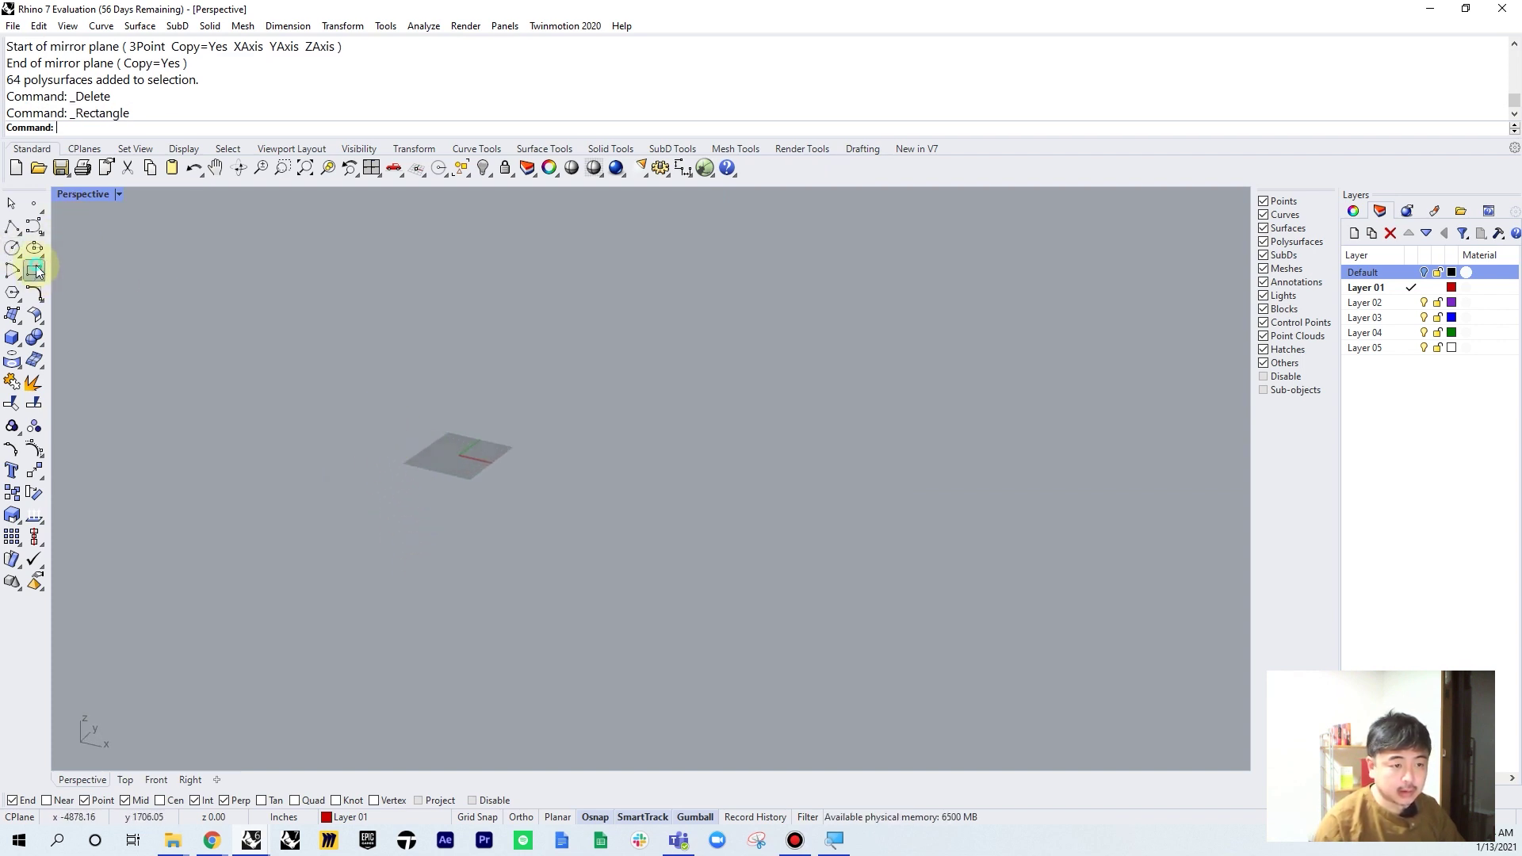
{"action": "left_click", "coordinate": [427, 446]}
{"action": "left_click", "coordinate": [436, 503]}
Extrude the rectangle upward with Solid=No into an open, uncapped box
{"action": "left_click", "coordinate": [474, 476]}
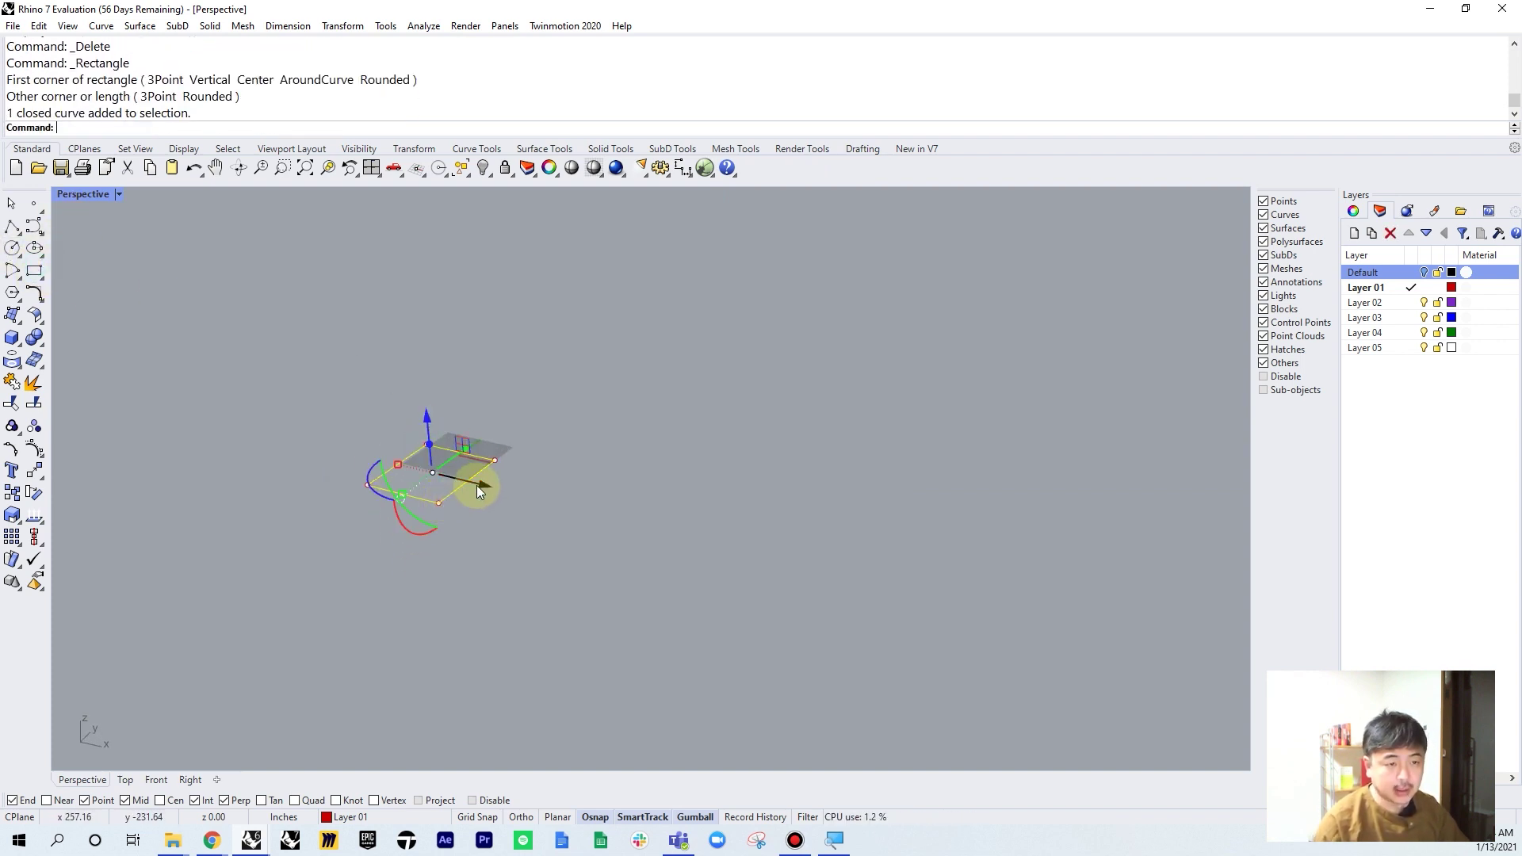
{"action": "type", "text": "ExtrudeCrv"}
{"action": "key", "text": "Return"}
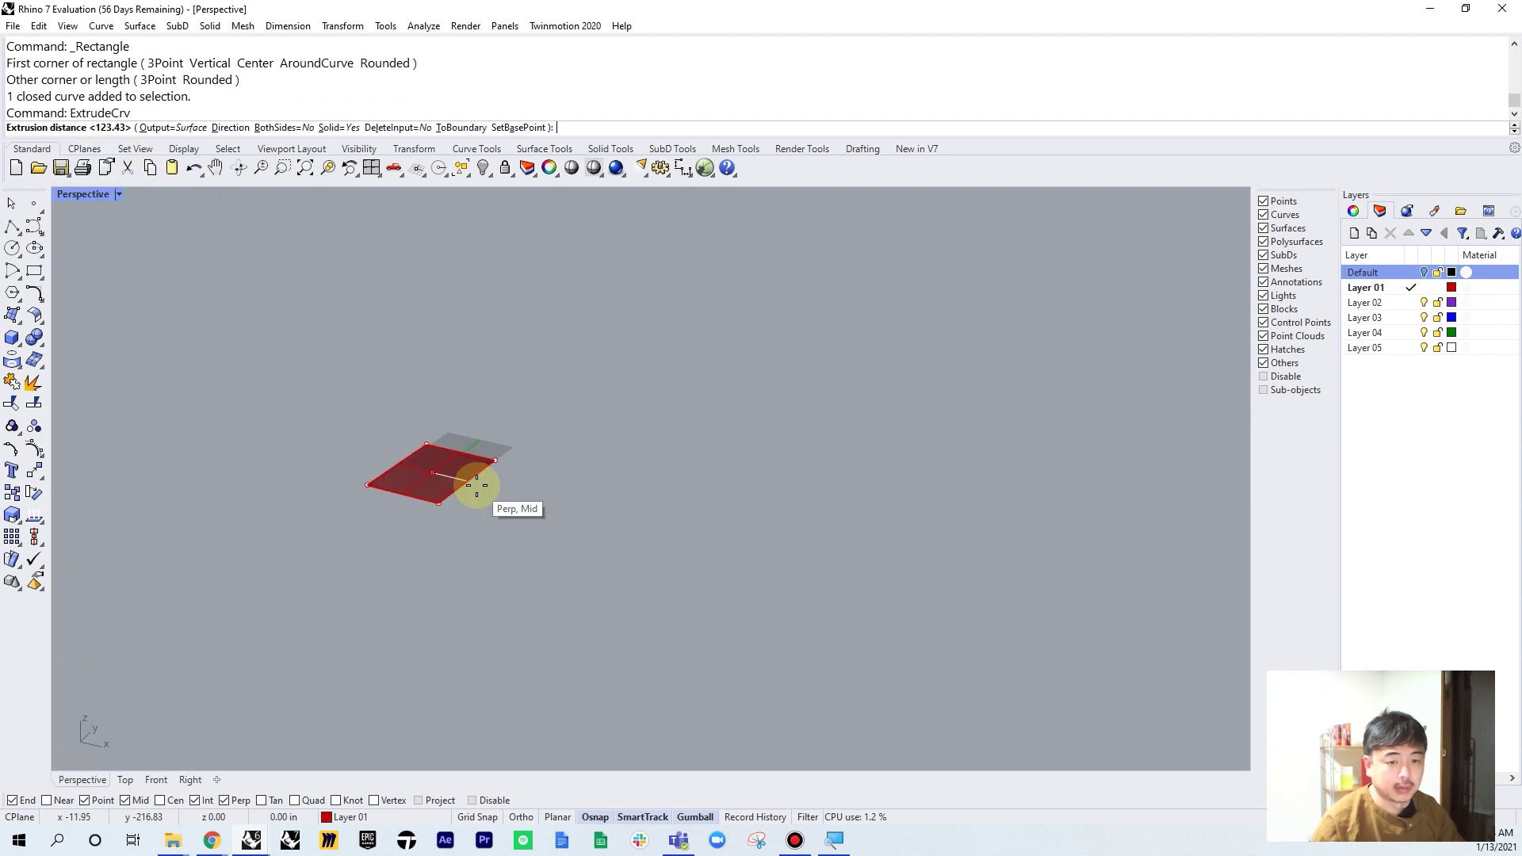
{"action": "left_click", "coordinate": [339, 128]}
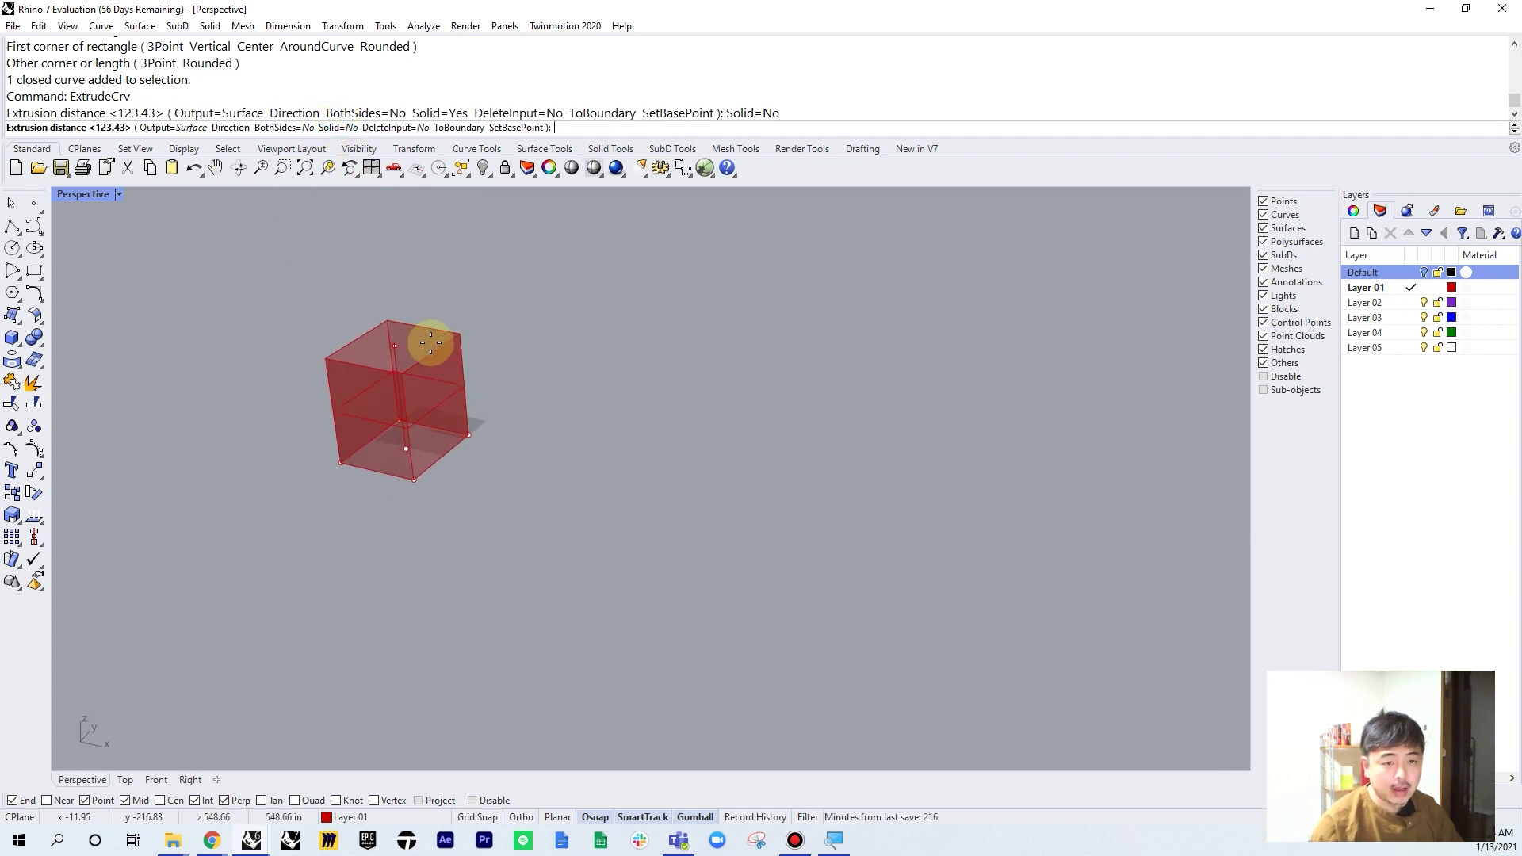
{"action": "left_click", "coordinate": [428, 339]}
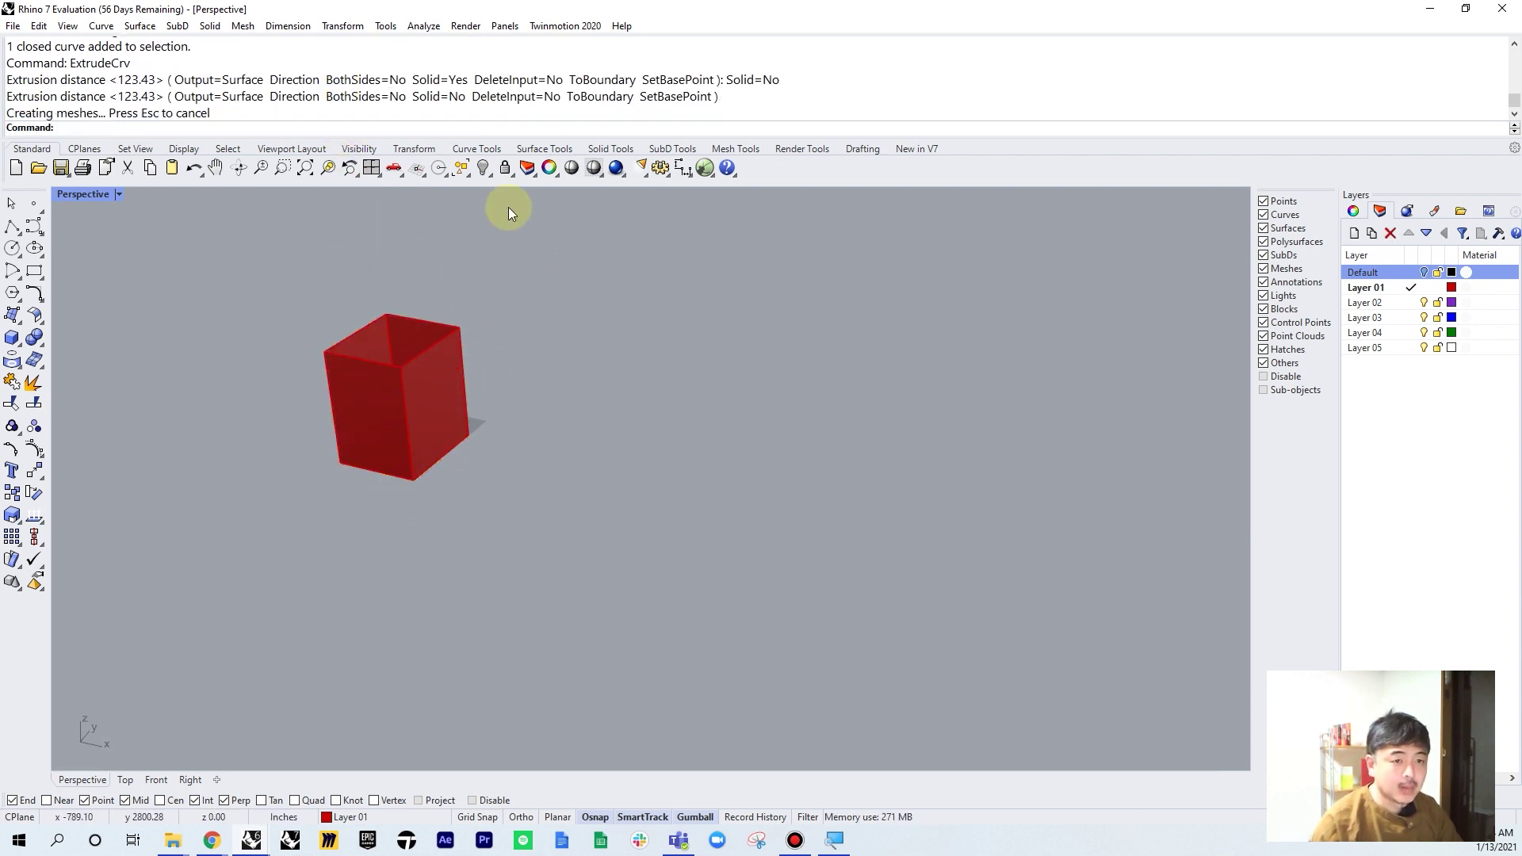
Draw a large outer rectangle for the floor plan
{"action": "left_click", "coordinate": [32, 273]}
{"action": "left_click", "coordinate": [550, 419]}
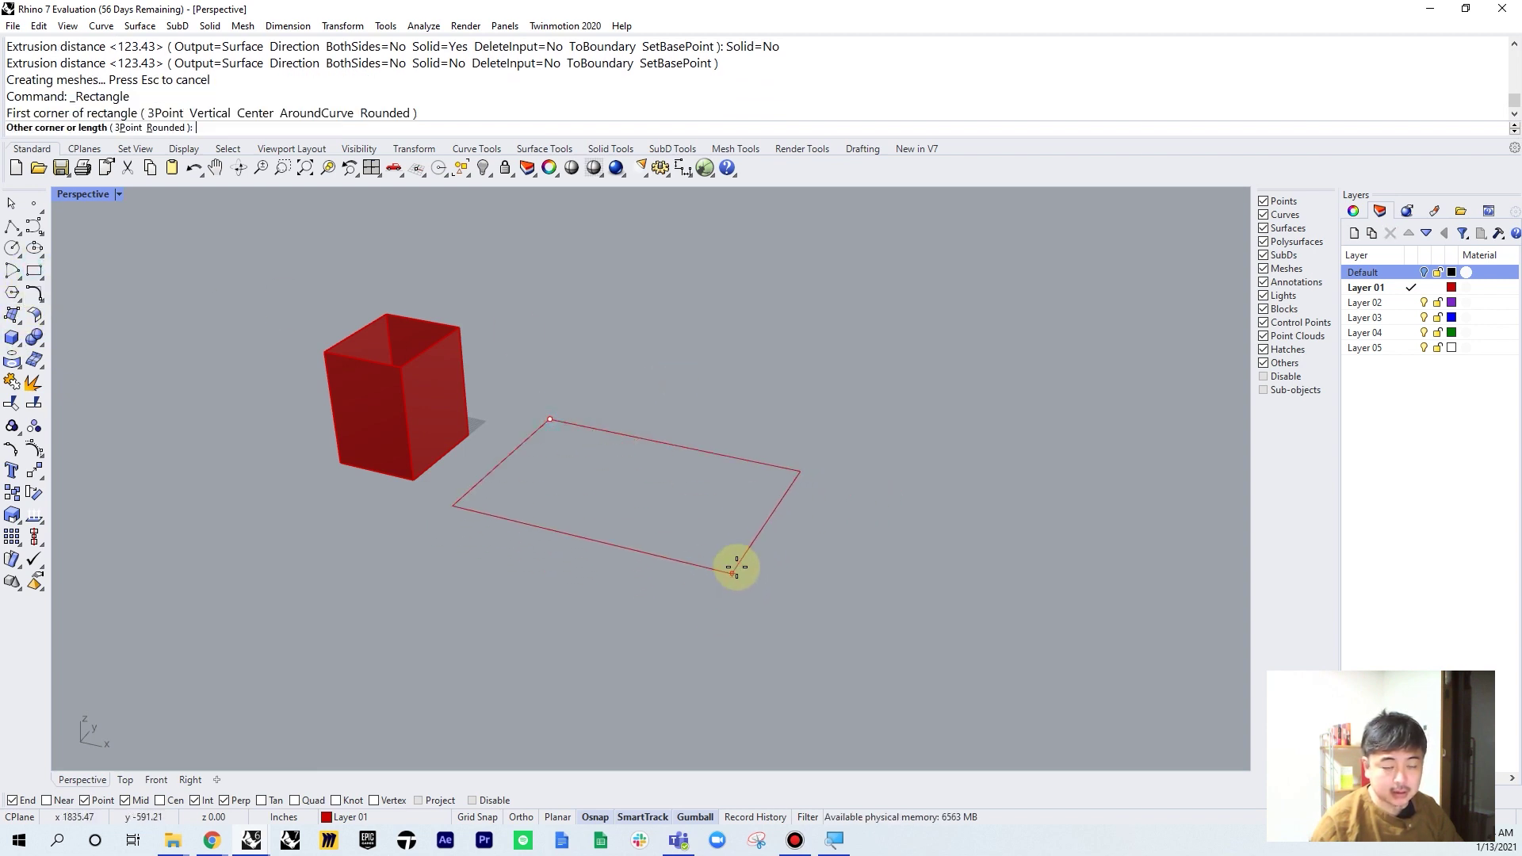
{"action": "left_click", "coordinate": [656, 622]}
Draw the thin, upper-right and lower-right inner rectangles inside the outer one
{"action": "key", "text": "Return"}
{"action": "left_click", "coordinate": [468, 526]}
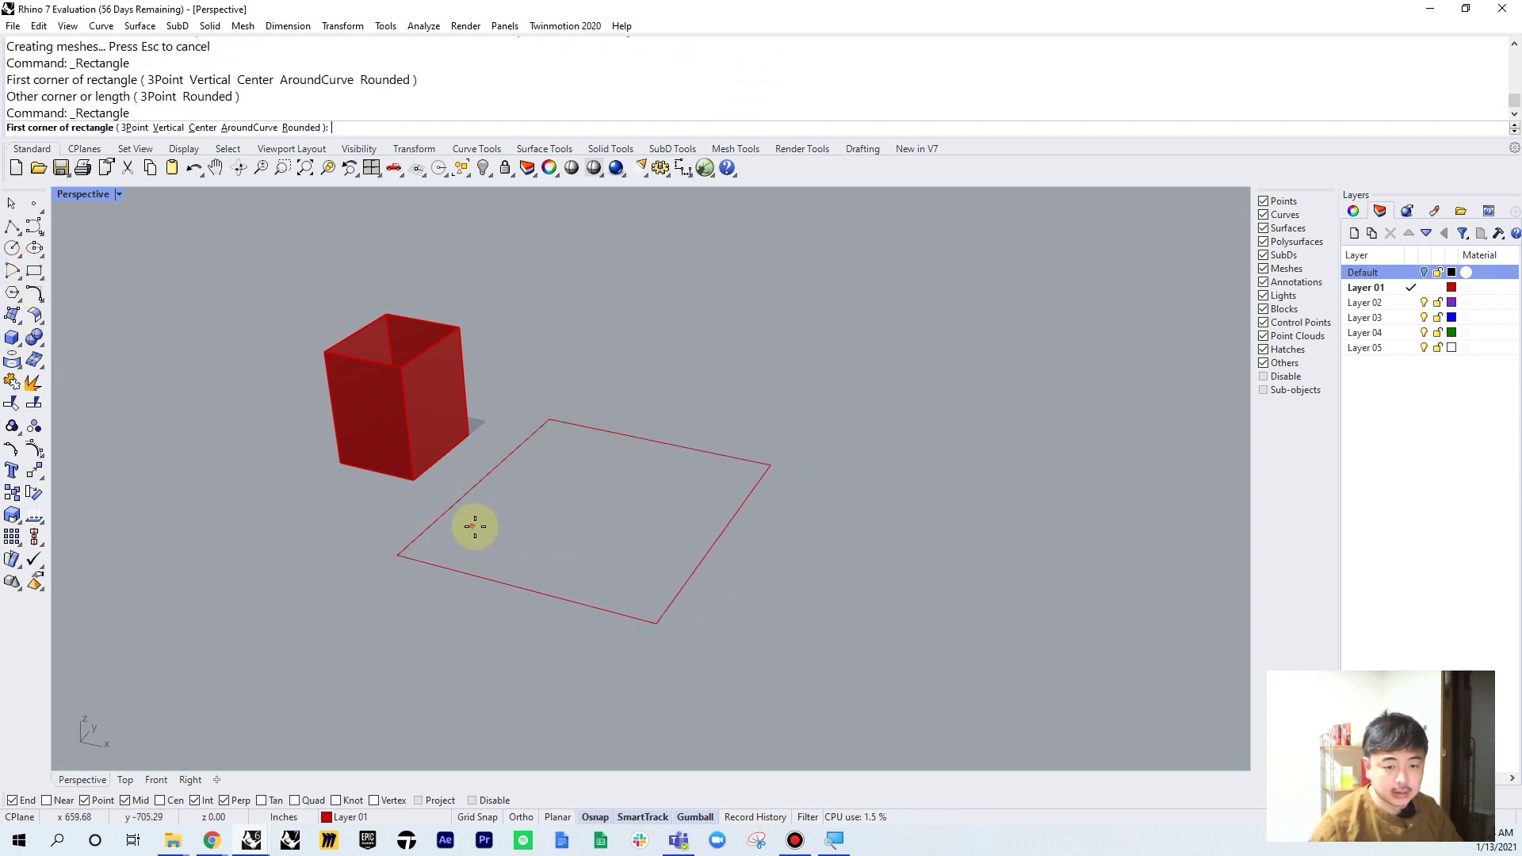
{"action": "left_click", "coordinate": [518, 544]}
{"action": "key", "text": "Return"}
{"action": "left_click", "coordinate": [544, 486]}
{"action": "left_click", "coordinate": [577, 526]}
{"action": "key", "text": "Return"}
{"action": "left_click", "coordinate": [669, 470]}
{"action": "left_click", "coordinate": [689, 528]}
{"action": "key", "text": "Return"}
{"action": "left_click", "coordinate": [616, 547]}
{"action": "left_click", "coordinate": [642, 594]}
Add the upper-middle, small lower-left and lower-middle inner rectangles
{"action": "key", "text": "Return"}
{"action": "left_click", "coordinate": [560, 443]}
{"action": "left_click", "coordinate": [601, 483]}
{"action": "key", "text": "Return"}
{"action": "left_click", "coordinate": [502, 567]}
{"action": "left_click", "coordinate": [545, 551]}
{"action": "key", "text": "Return"}
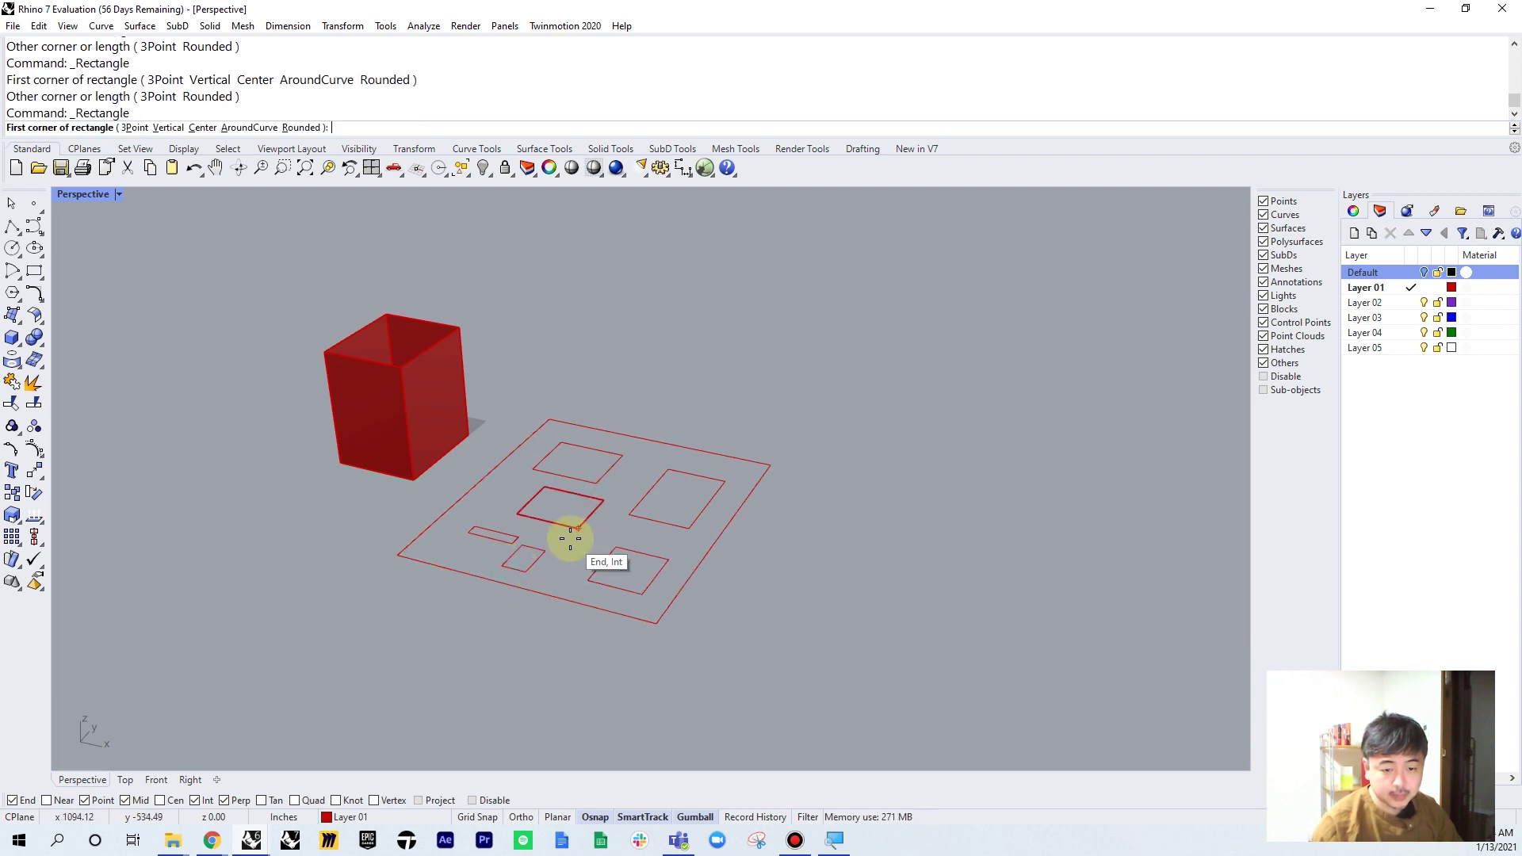
{"action": "left_click", "coordinate": [572, 532]}
{"action": "left_click", "coordinate": [572, 566]}
{"action": "scroll", "coordinate": [572, 564], "scroll_direction": "up", "scroll_amount": 2}
Move the lower-middle rectangle down-left, then window-select all eight curves
{"action": "left_click_drag", "start_coordinate": [563, 572], "coordinate": [540, 583]}
{"action": "left_click", "coordinate": [796, 416]}
{"action": "right_click_drag", "start_coordinate": [797, 416], "coordinate": [772, 420], "text": "shift"}
{"action": "left_click_drag", "start_coordinate": [773, 420], "coordinate": [416, 721]}
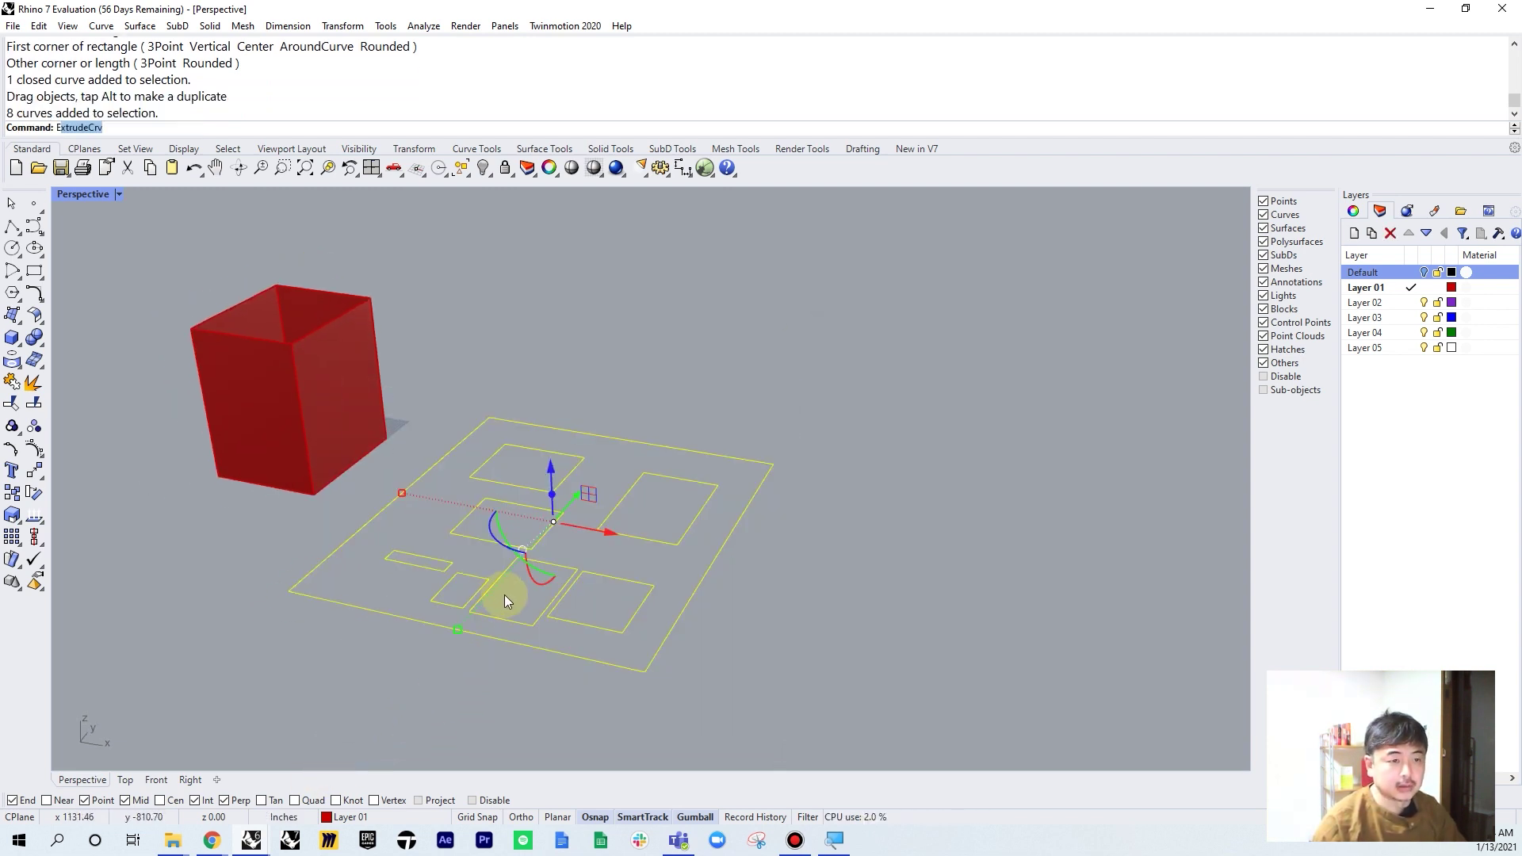
Extrude the eight curves as a capped solid (Solid=Yes) to a picked height
{"action": "key", "text": "Return"}
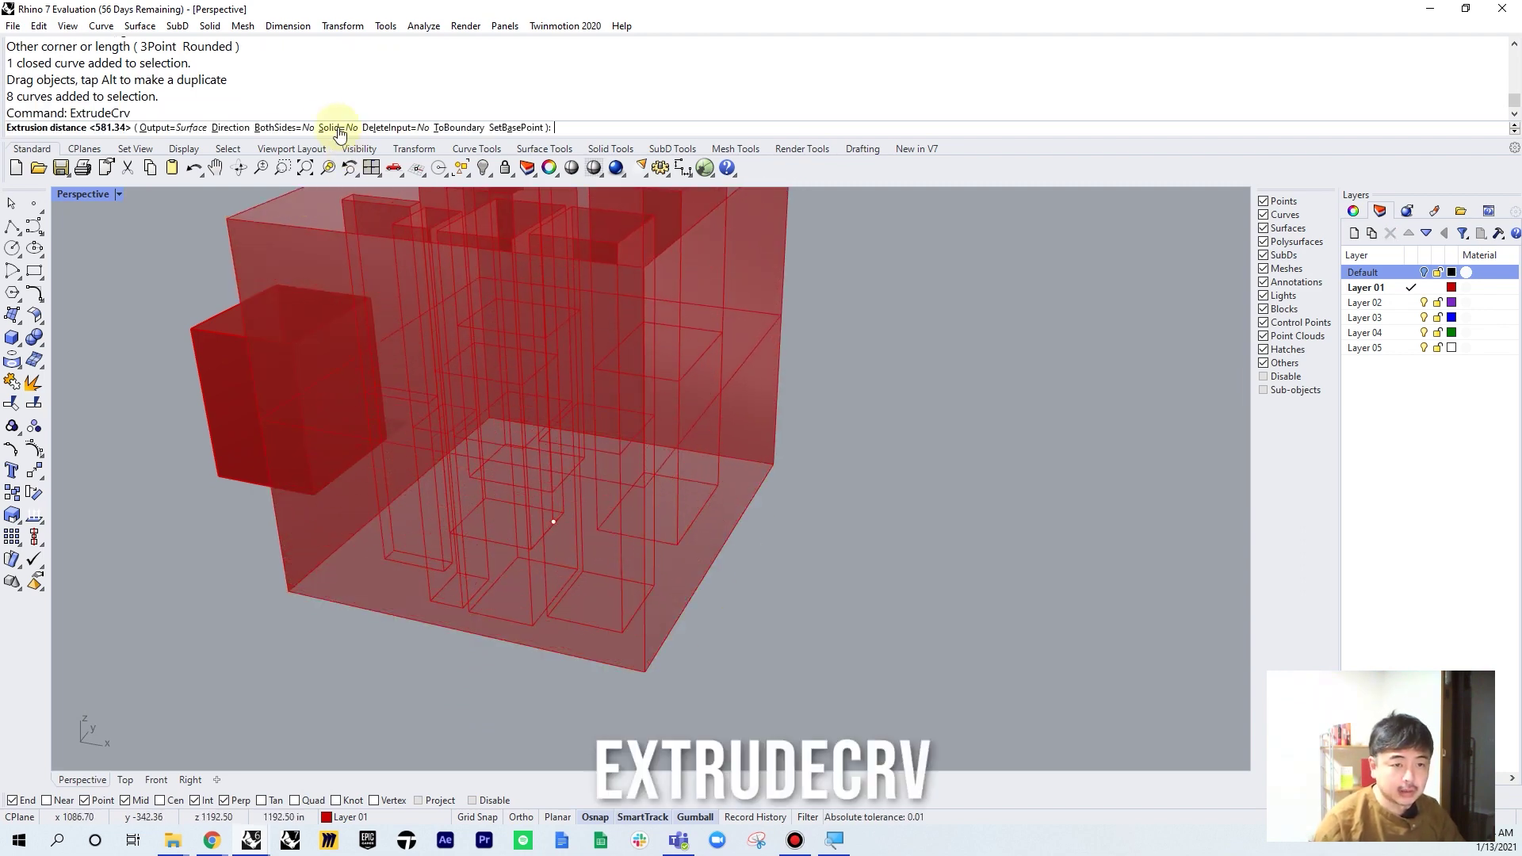
{"action": "left_click", "coordinate": [332, 128]}
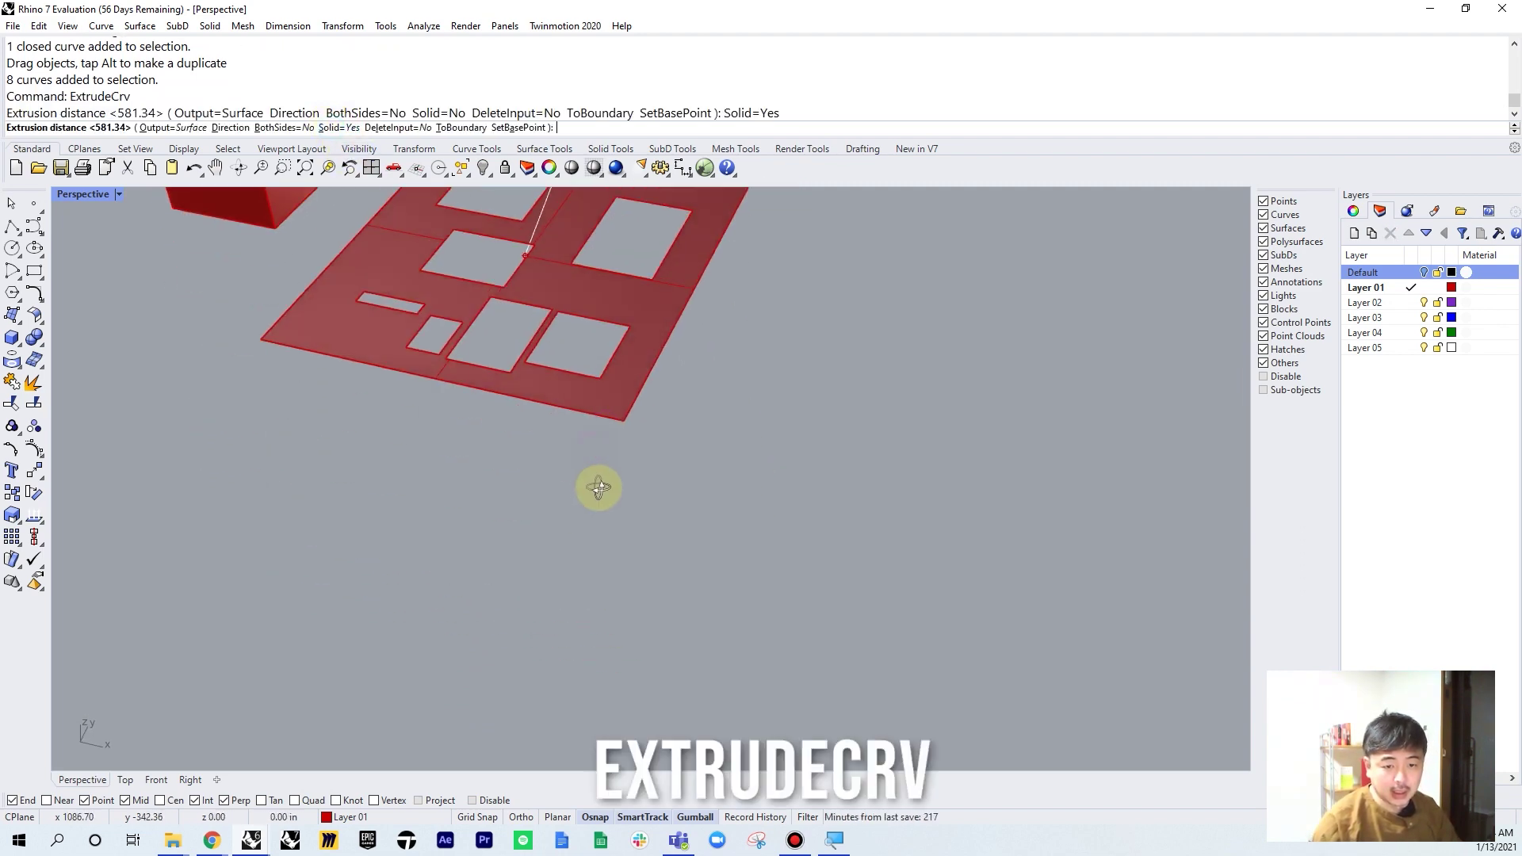
{"action": "left_click", "coordinate": [582, 341]}
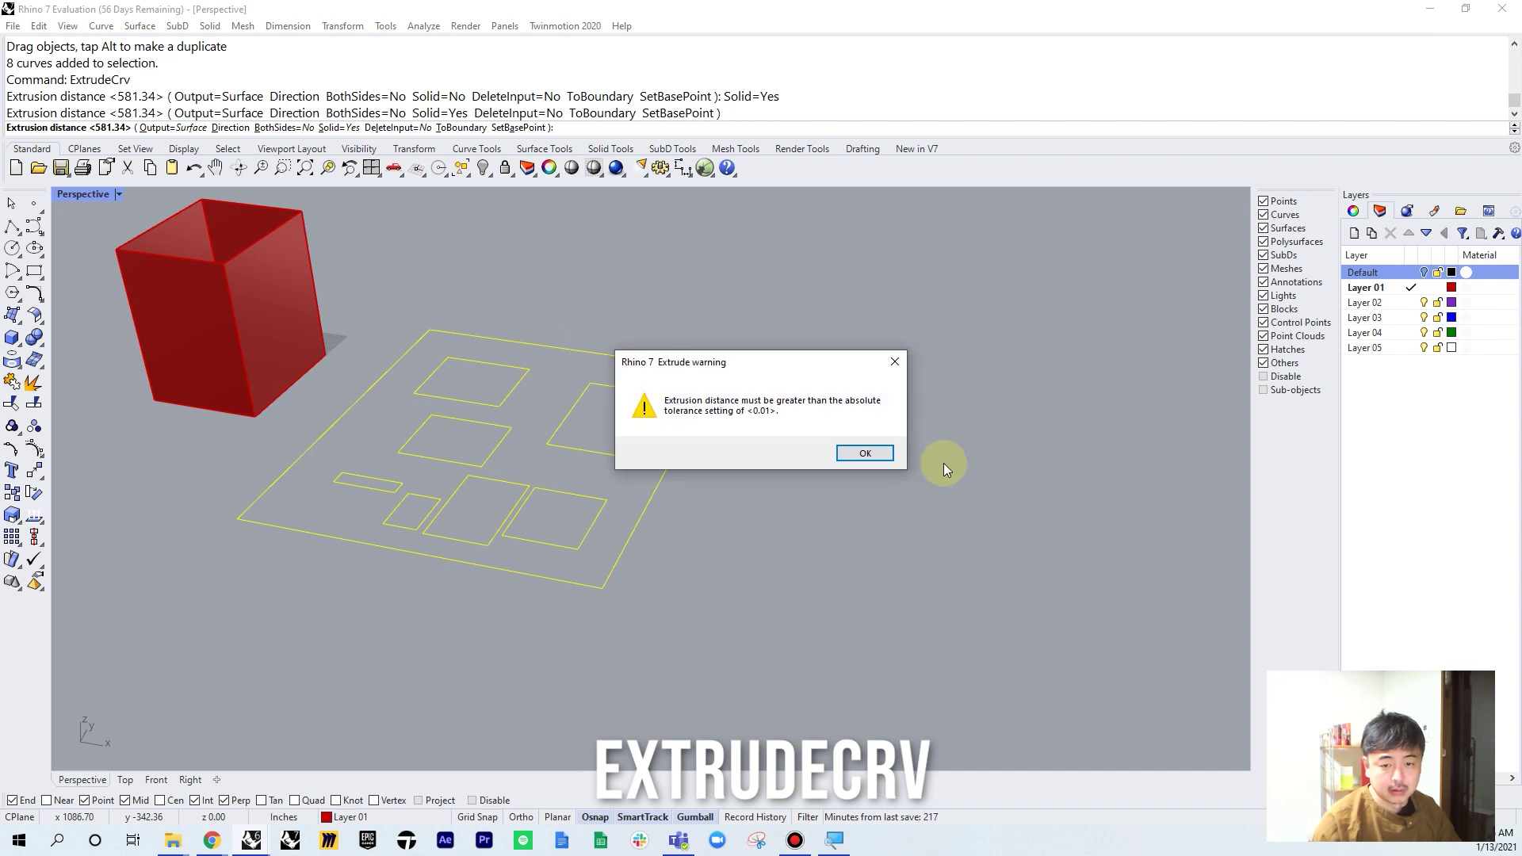
{"action": "left_click", "coordinate": [864, 452]}
{"action": "left_click", "coordinate": [727, 440]}
{"action": "left_click", "coordinate": [729, 439]}
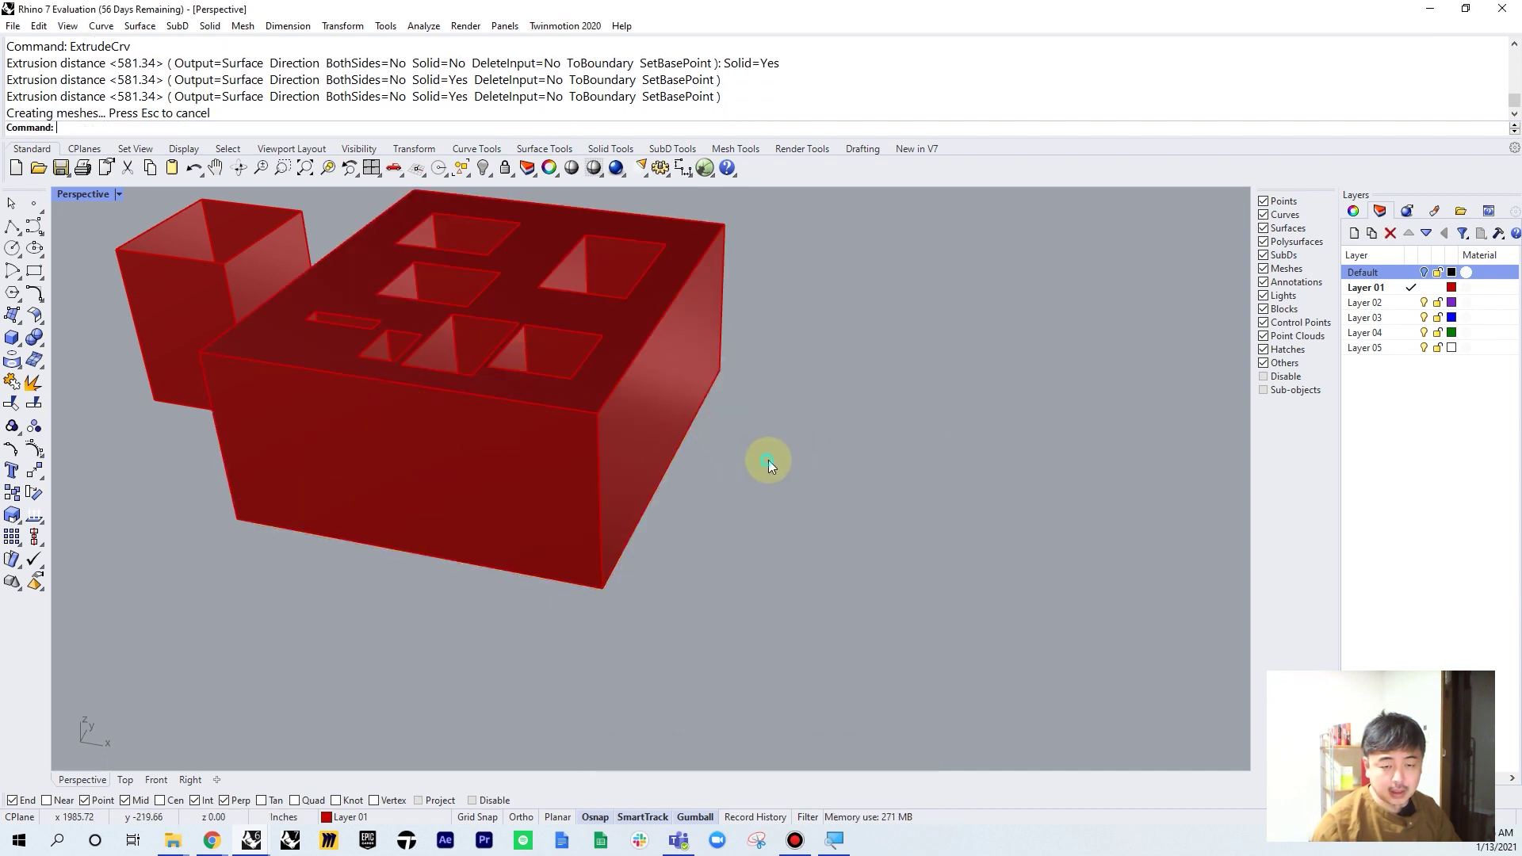
Zoom to the holed solid with ZSA, orbit to inspect the through-holes, then select everything
{"action": "right_click_drag", "start_coordinate": [768, 458], "coordinate": [824, 550]}
{"action": "right_click_drag", "start_coordinate": [773, 506], "coordinate": [623, 344]}
{"action": "left_click", "coordinate": [631, 346]}
{"action": "type", "text": "ZSA"}
{"action": "key", "text": "Return"}
{"action": "key", "text": "Escape"}
{"action": "right_click_drag", "start_coordinate": [825, 359], "coordinate": [906, 448]}
{"action": "right_click_drag", "start_coordinate": [775, 463], "coordinate": [934, 359]}
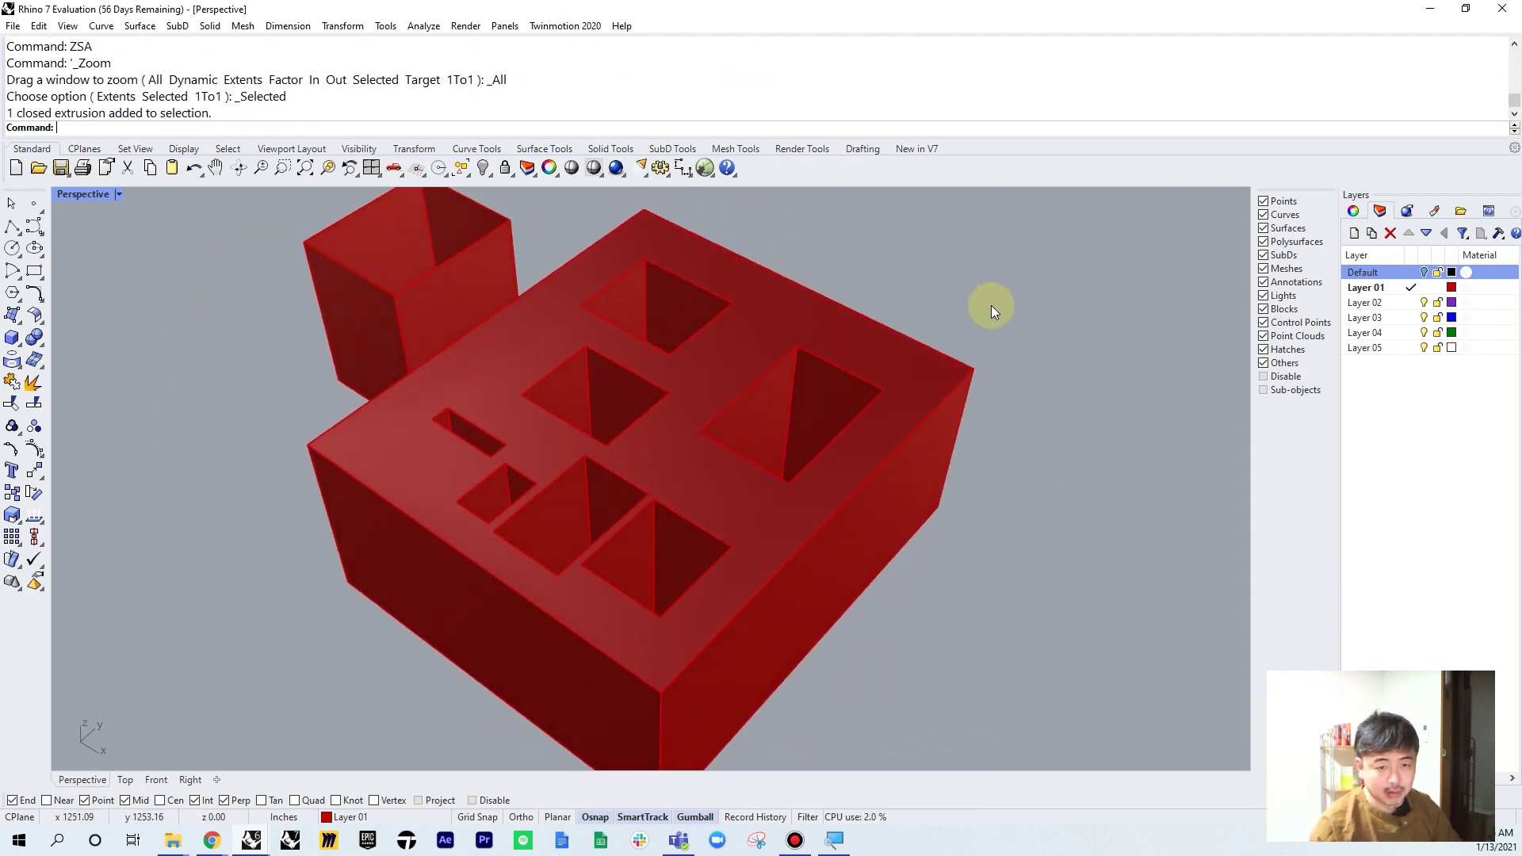
{"action": "scroll", "coordinate": [726, 677], "scroll_direction": "down", "scroll_amount": 4}
{"action": "right_click_drag", "start_coordinate": [706, 584], "coordinate": [721, 624]}
{"action": "scroll", "coordinate": [699, 555], "scroll_direction": "down", "scroll_amount": 3}
{"action": "left_click_drag", "start_coordinate": [890, 383], "coordinate": [459, 668]}
Delete all objects and maximize the Front viewport
{"action": "key", "text": "Delete"}
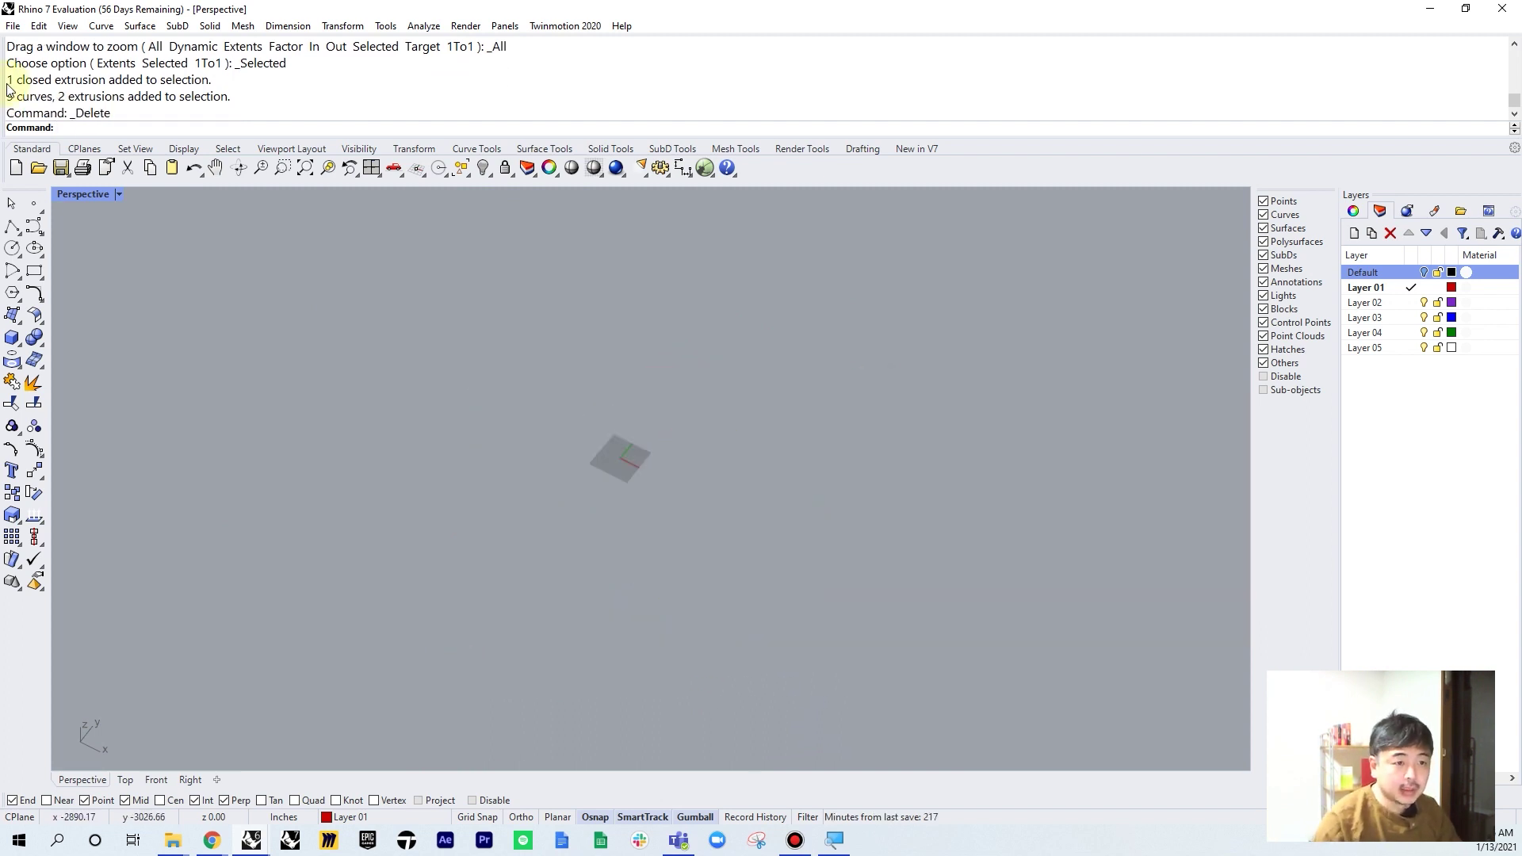
{"action": "double_click", "coordinate": [79, 197]}
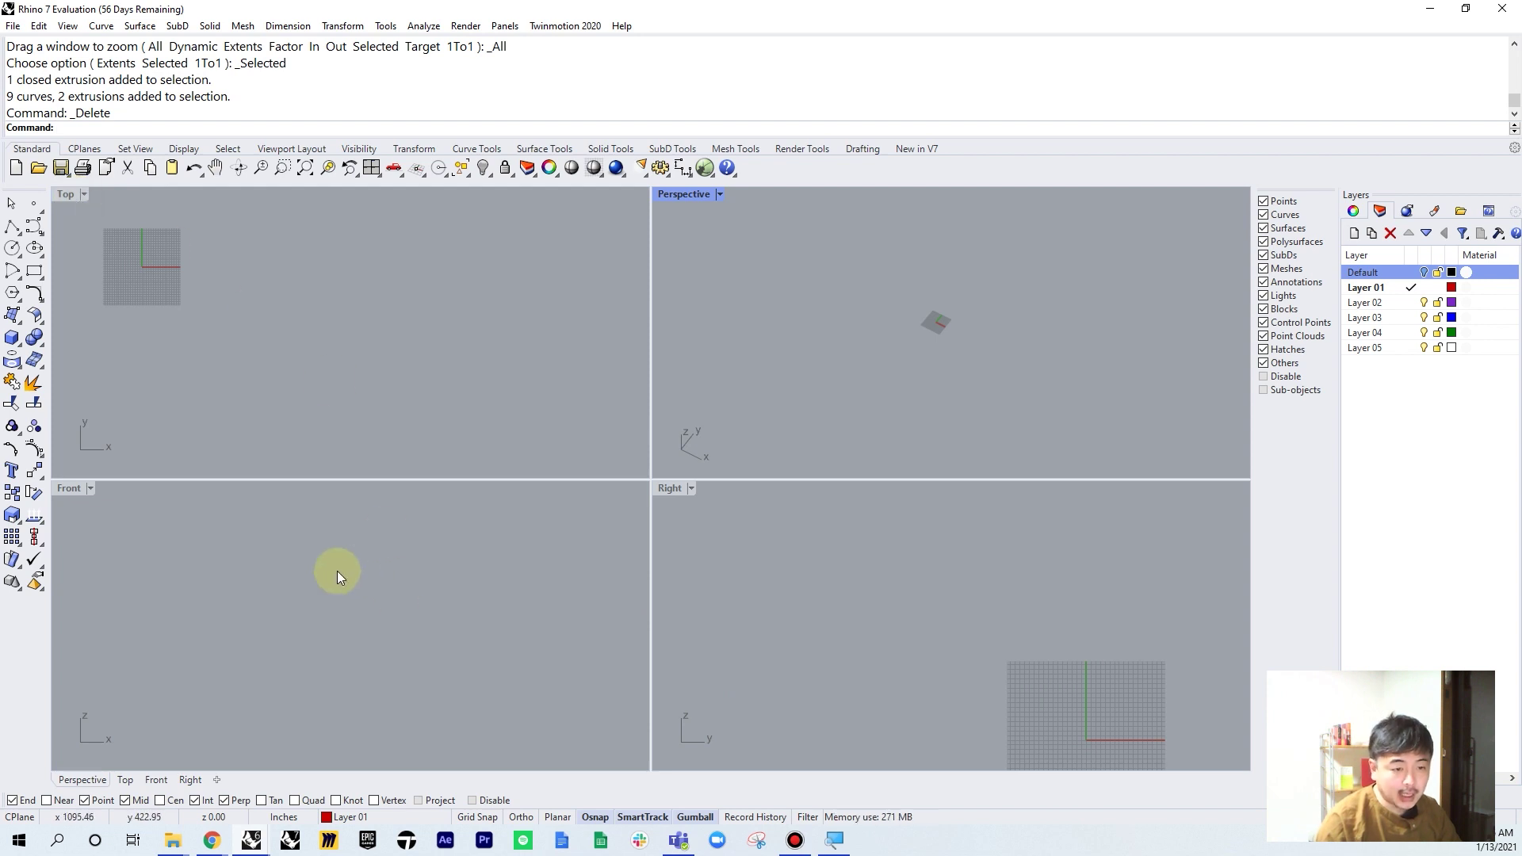
{"action": "scroll", "coordinate": [309, 591], "scroll_direction": "down", "scroll_amount": 5}
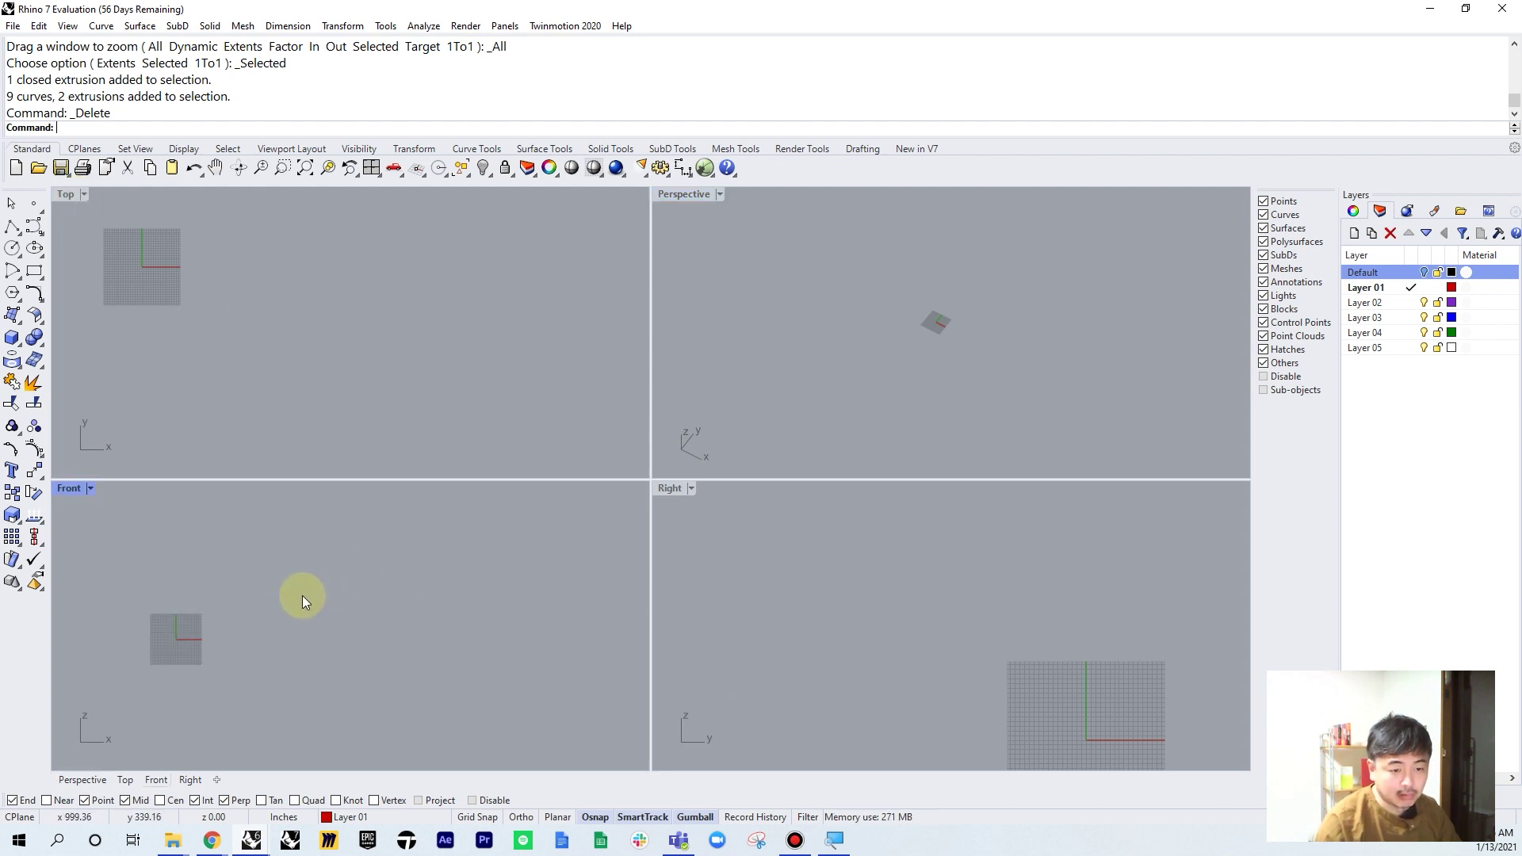
{"action": "double_click", "coordinate": [70, 489]}
{"action": "scroll", "coordinate": [591, 425], "scroll_direction": "up", "scroll_amount": 10}
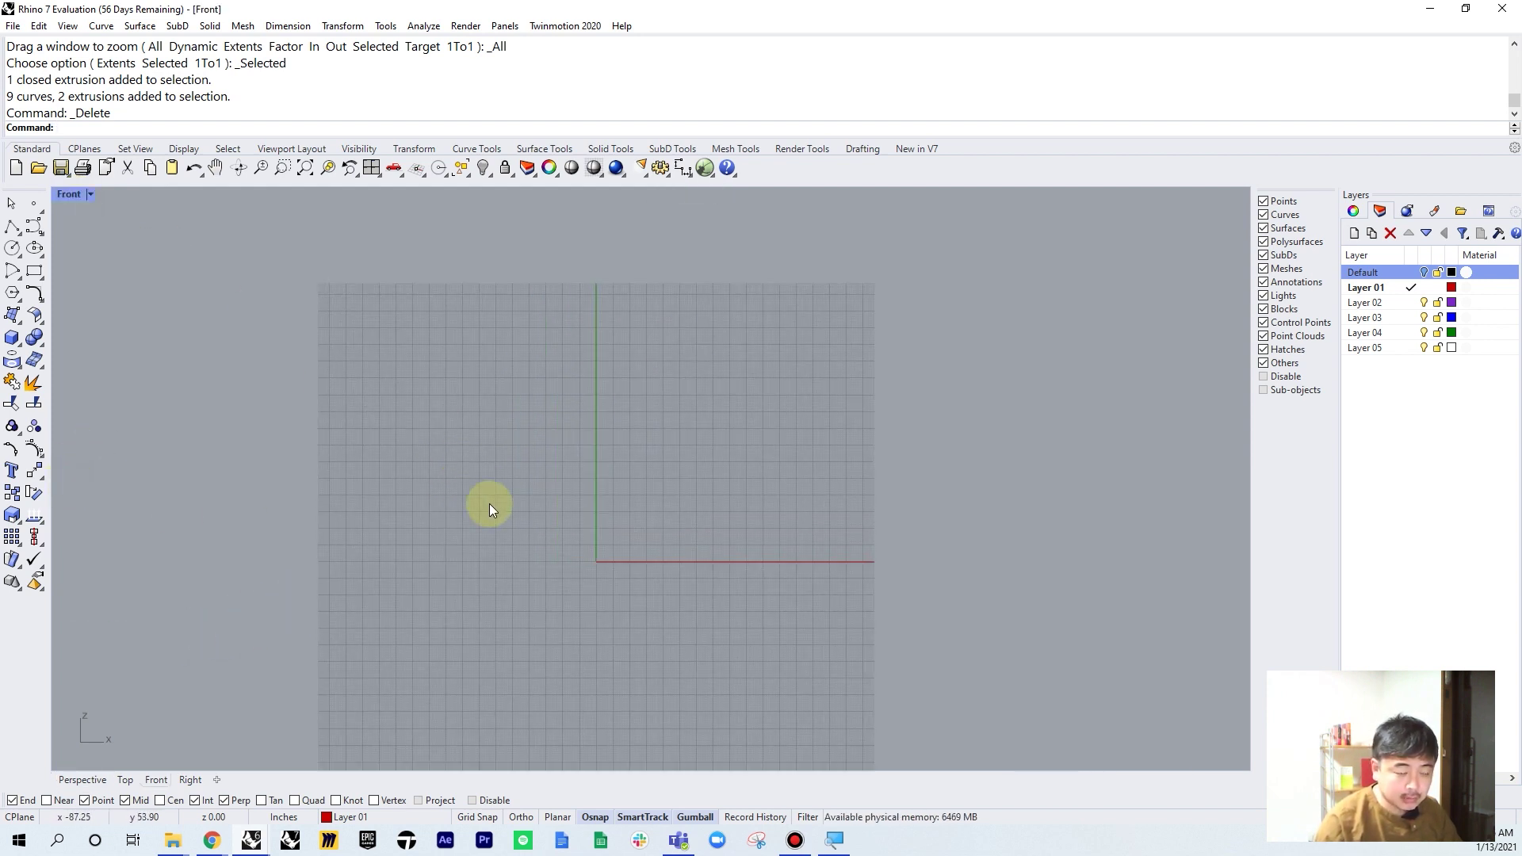
Draw a closed wavy freeform profile curve in the Front view
{"action": "left_click", "coordinate": [26, 238]}
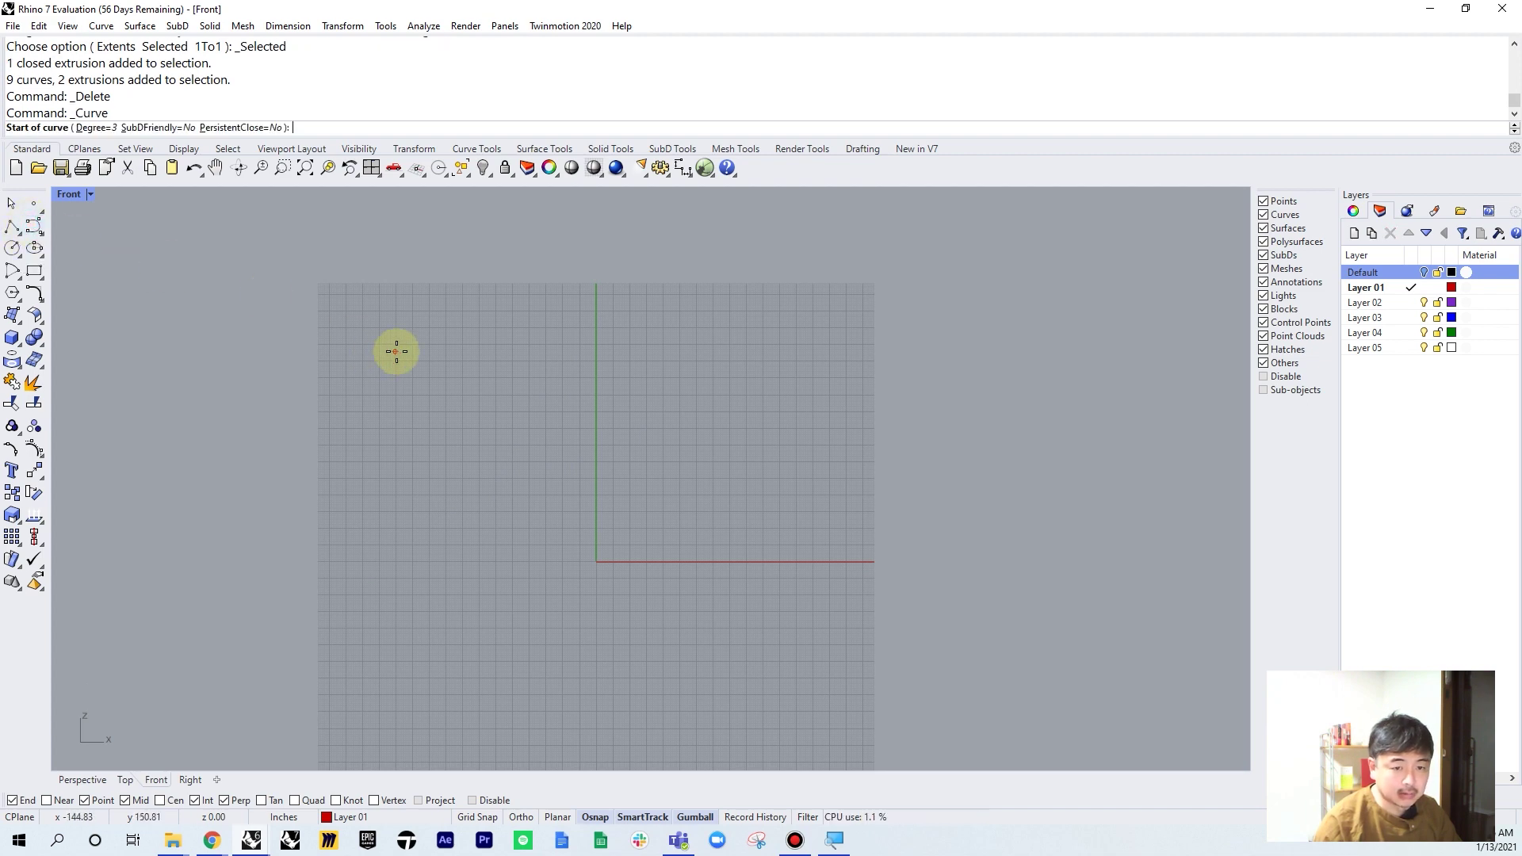
{"action": "left_click", "coordinate": [419, 347]}
{"action": "left_click", "coordinate": [469, 423]}
{"action": "left_click", "coordinate": [386, 523]}
{"action": "left_click", "coordinate": [340, 641]}
{"action": "left_click", "coordinate": [480, 672]}
{"action": "left_click", "coordinate": [588, 653]}
{"action": "left_click", "coordinate": [467, 533]}
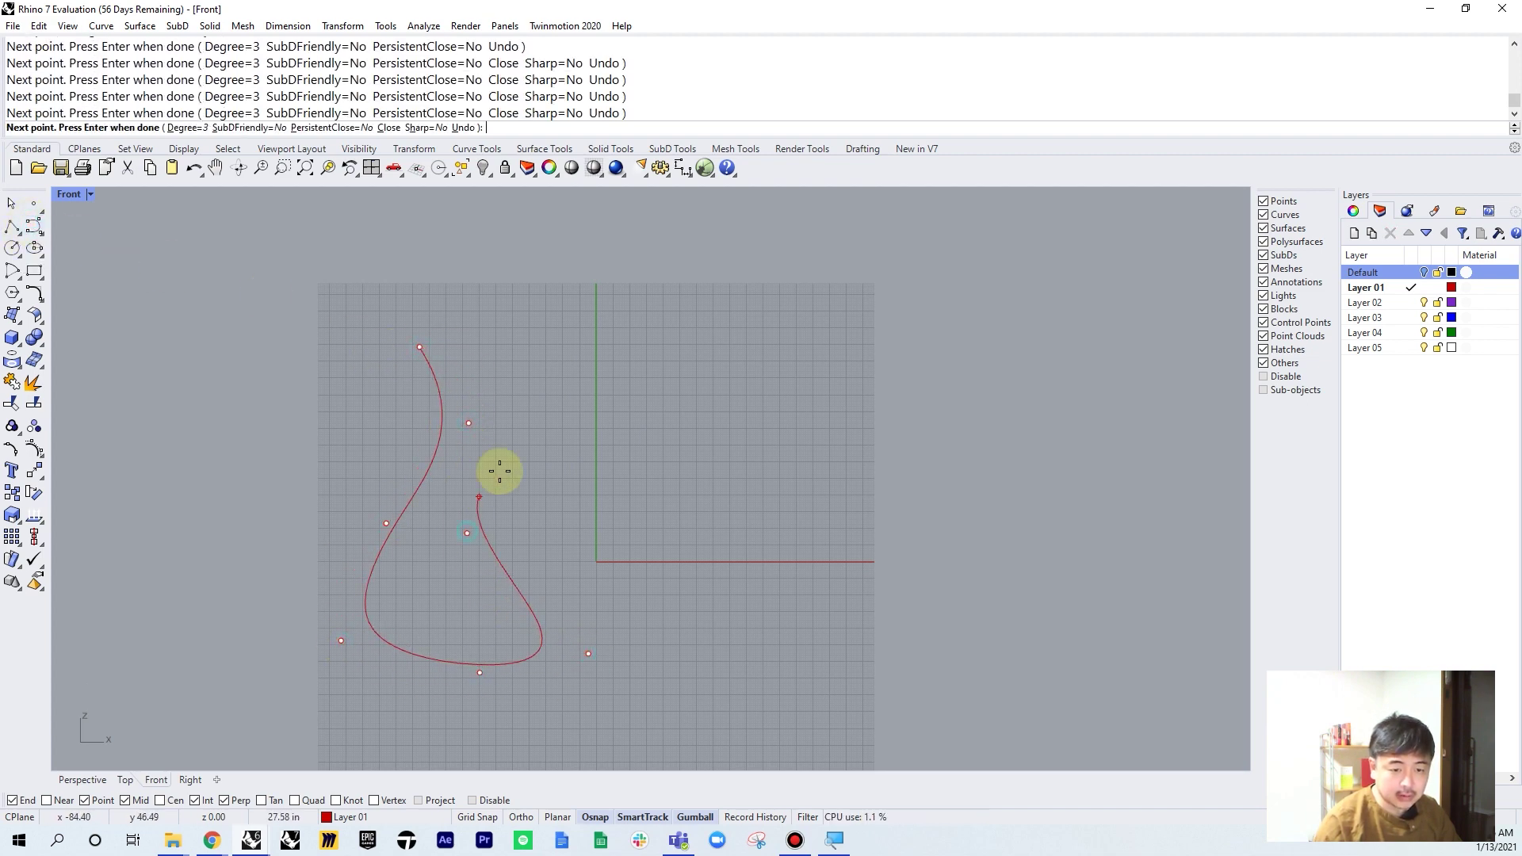
{"action": "left_click", "coordinate": [512, 456]}
{"action": "left_click", "coordinate": [547, 328]}
{"action": "left_click", "coordinate": [482, 256]}
{"action": "left_click", "coordinate": [380, 310]}
{"action": "left_click", "coordinate": [419, 346]}
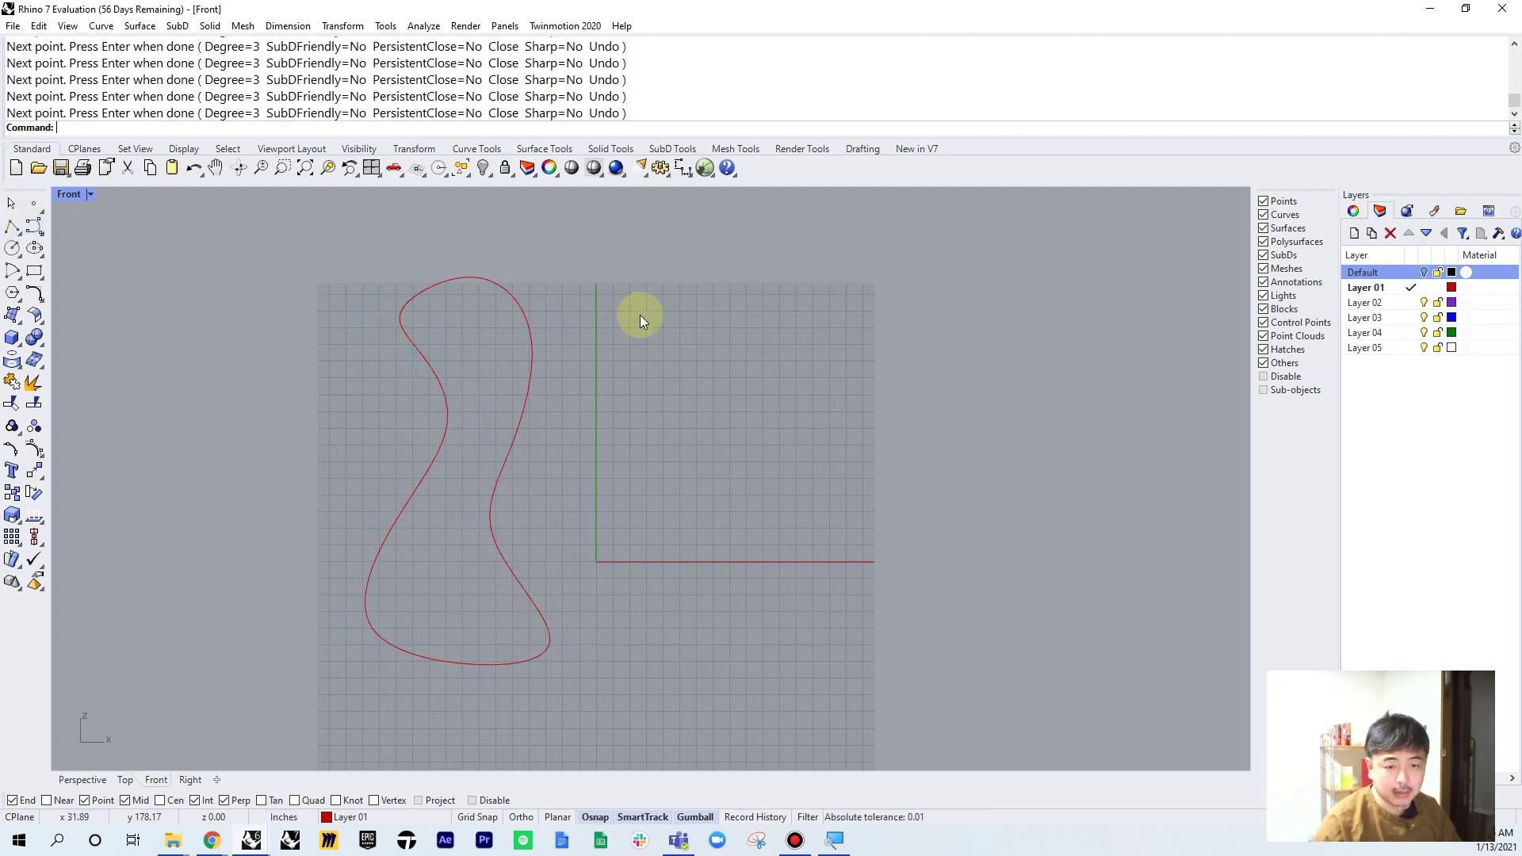
Revolve the profile from 0 to 360° about a vertical axis, then restore four viewports
{"action": "left_click_drag", "start_coordinate": [274, 577], "coordinate": [254, 582]}
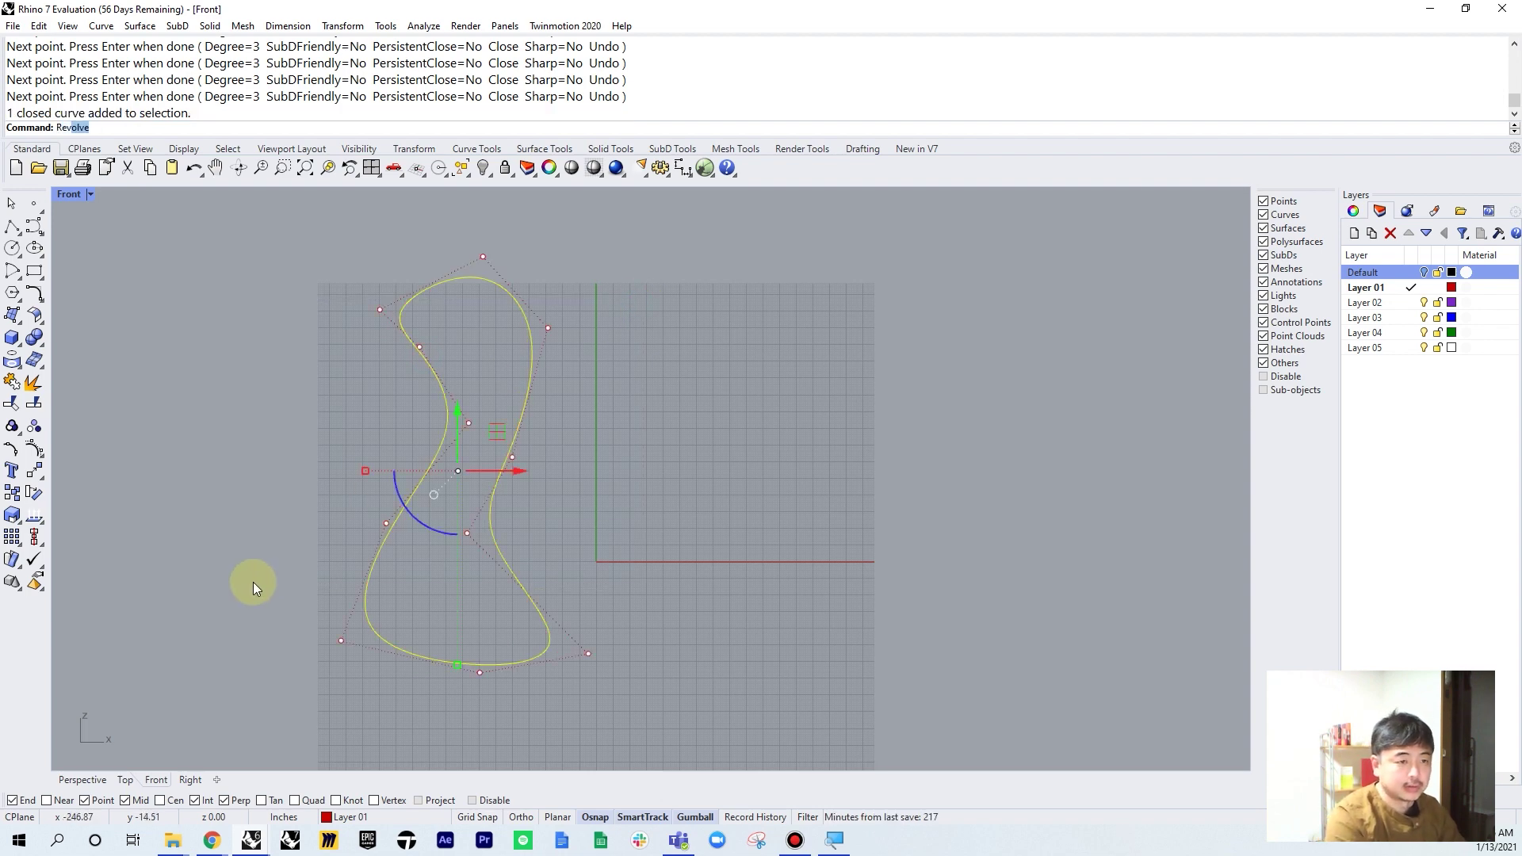
{"action": "key", "text": "Return"}
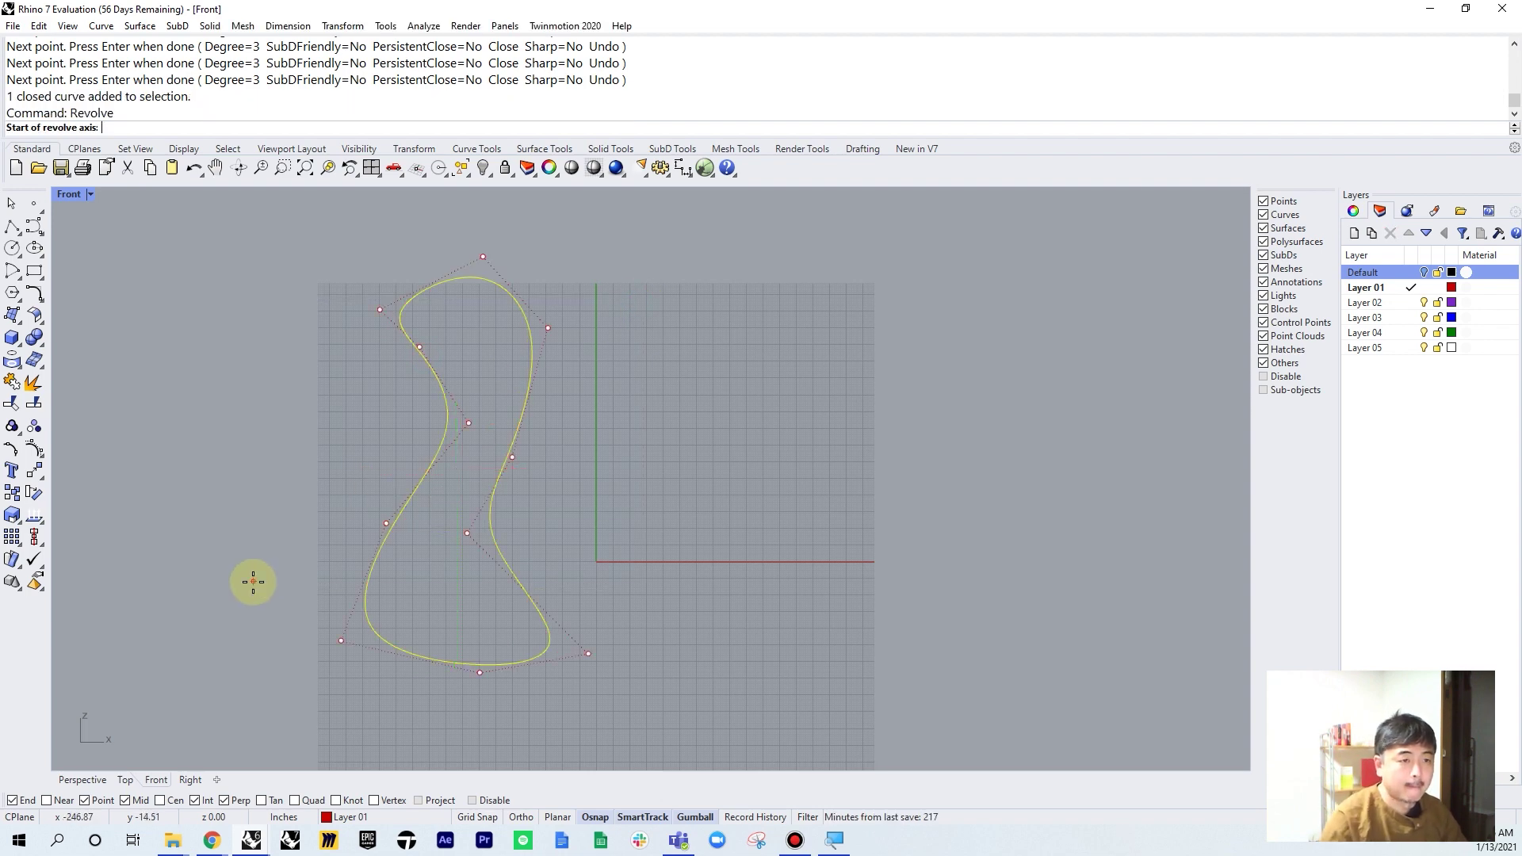
{"action": "left_click", "coordinate": [598, 283]}
{"action": "left_click", "coordinate": [596, 471]}
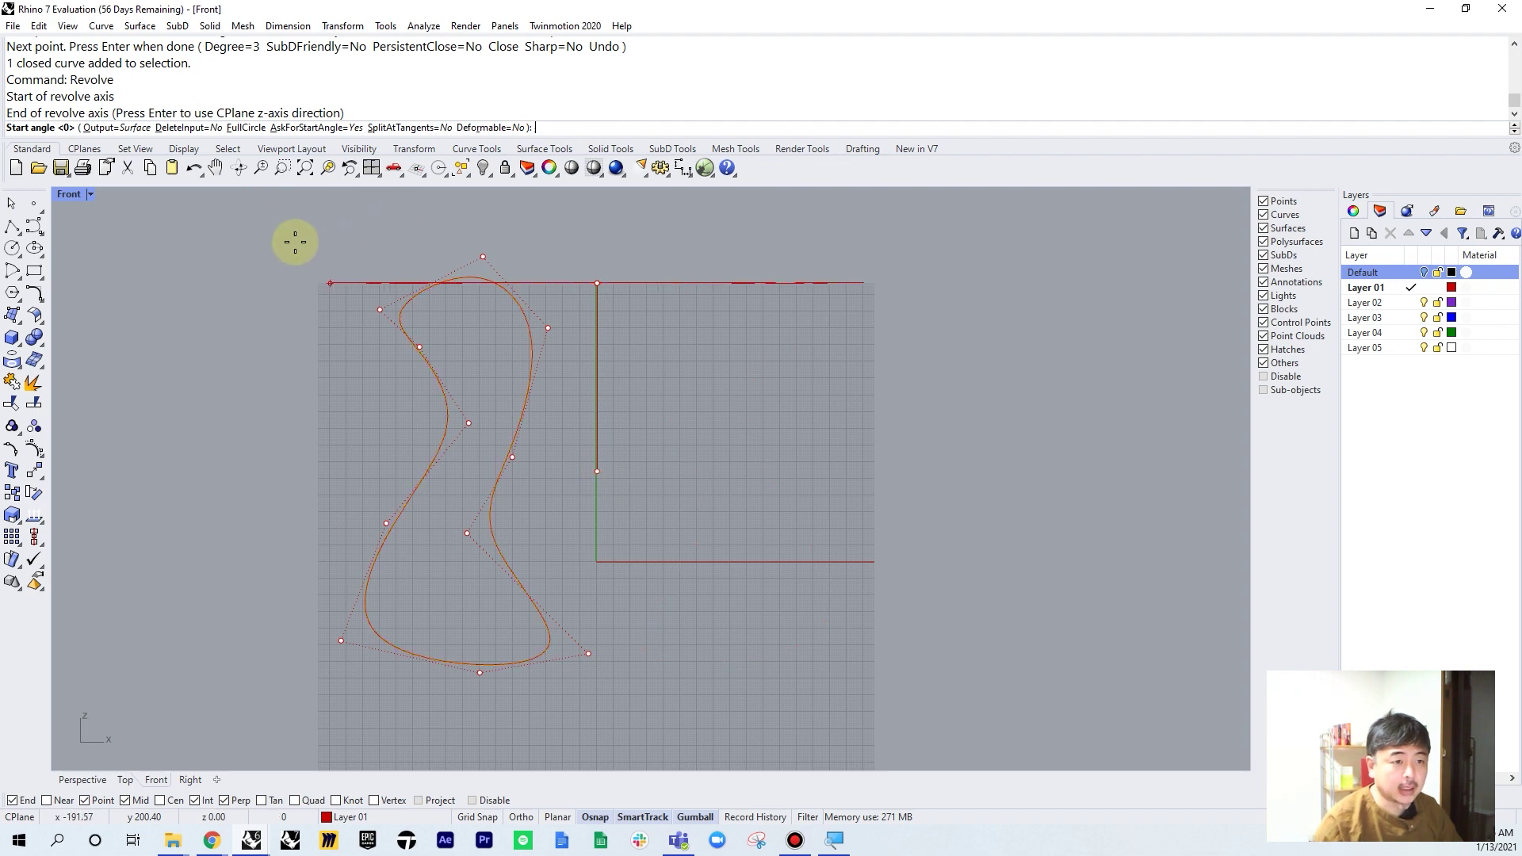
{"action": "key", "text": "Return"}
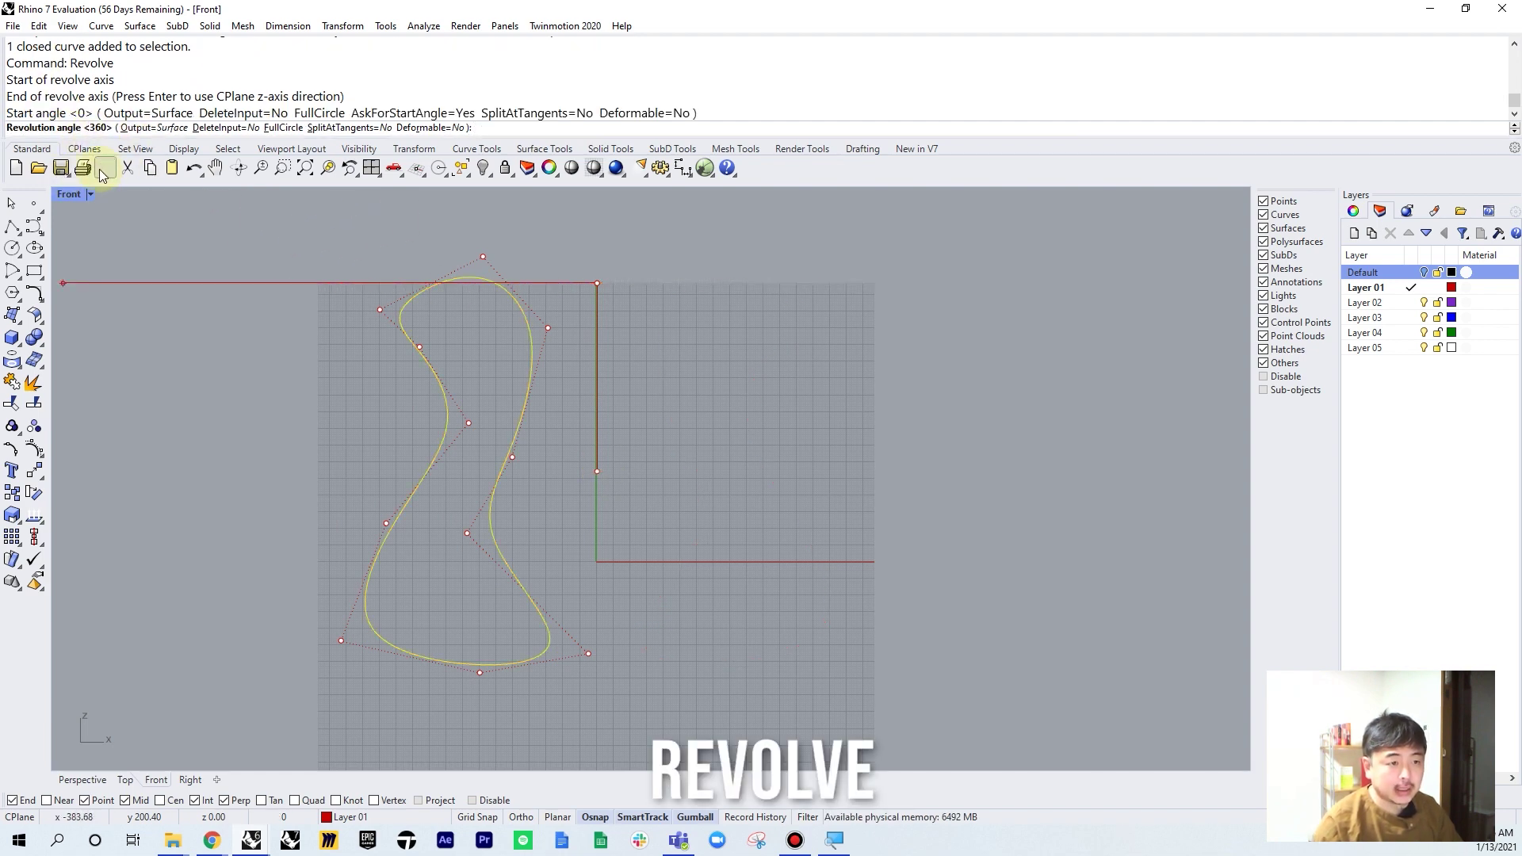
{"action": "key", "text": "Return"}
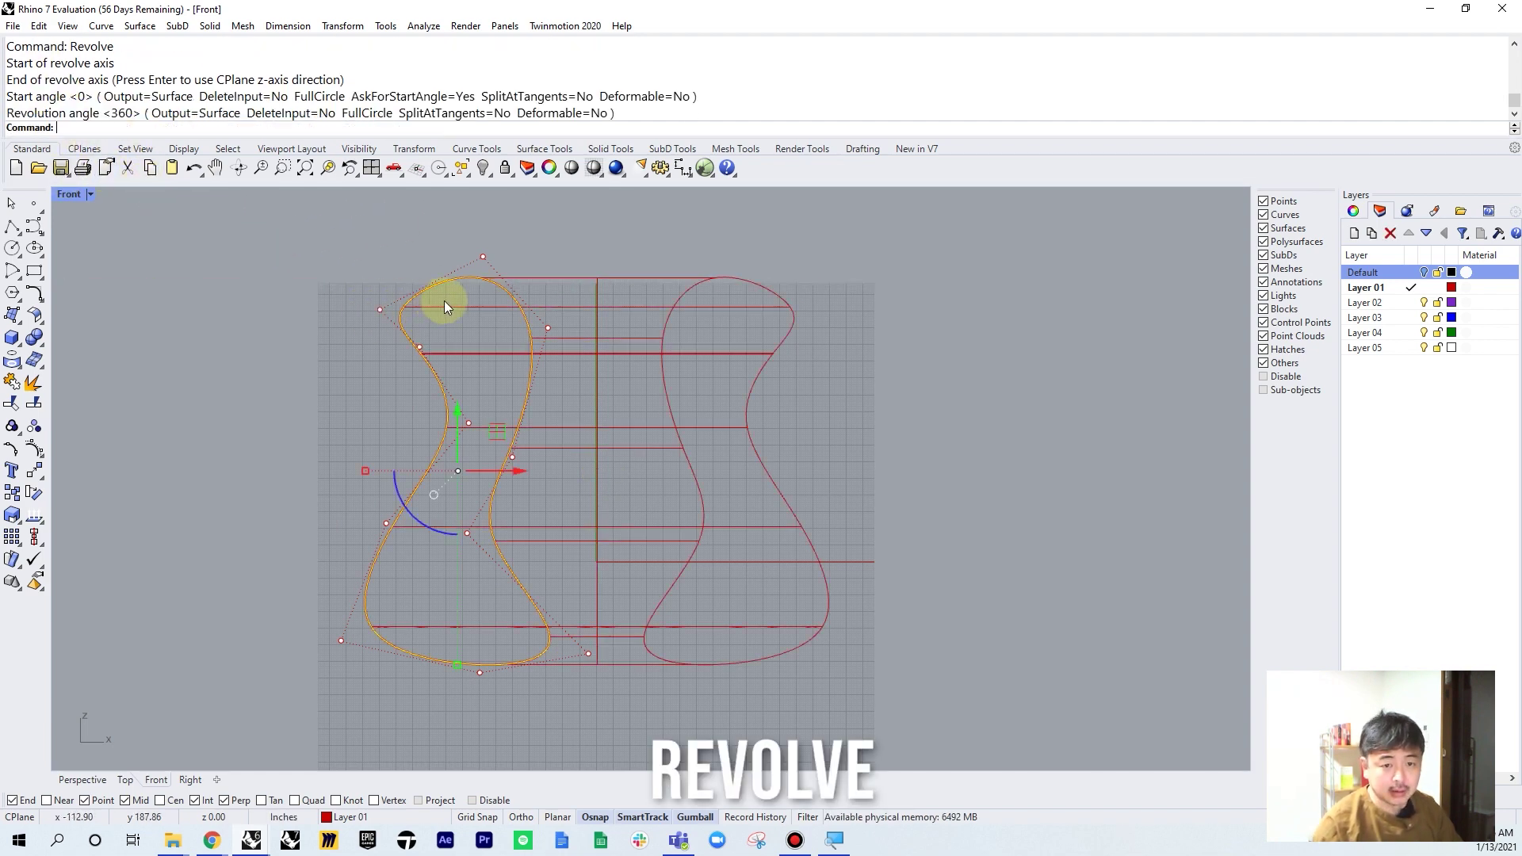
{"action": "key", "text": "Return"}
{"action": "key", "text": "Escape"}
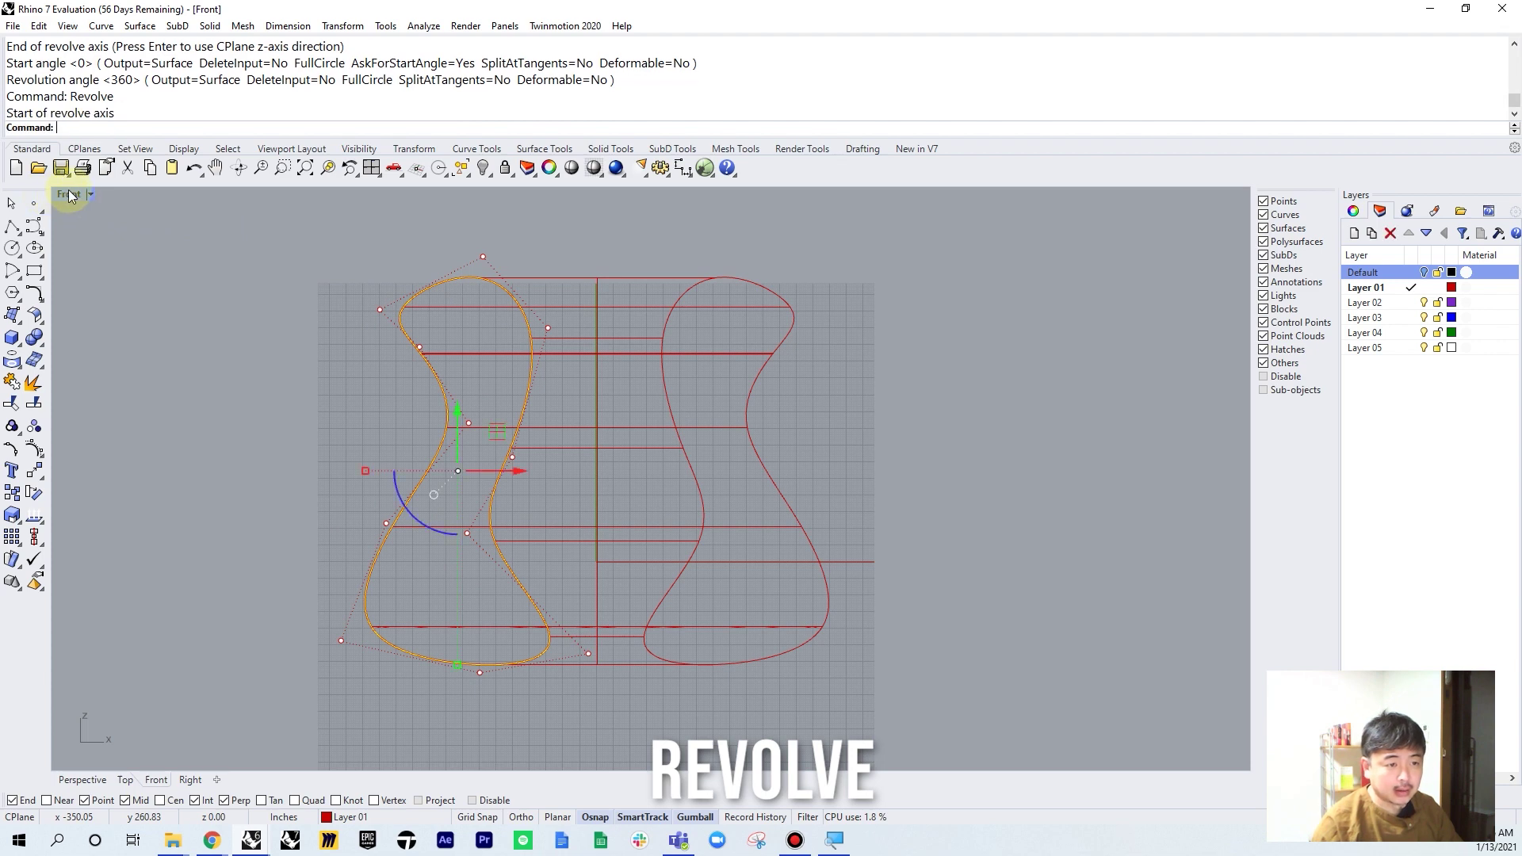
{"action": "double_click", "coordinate": [70, 194]}
Maximize the Perspective view, zoom to the vase with ZSA and orbit around it
{"action": "left_click", "coordinate": [953, 274]}
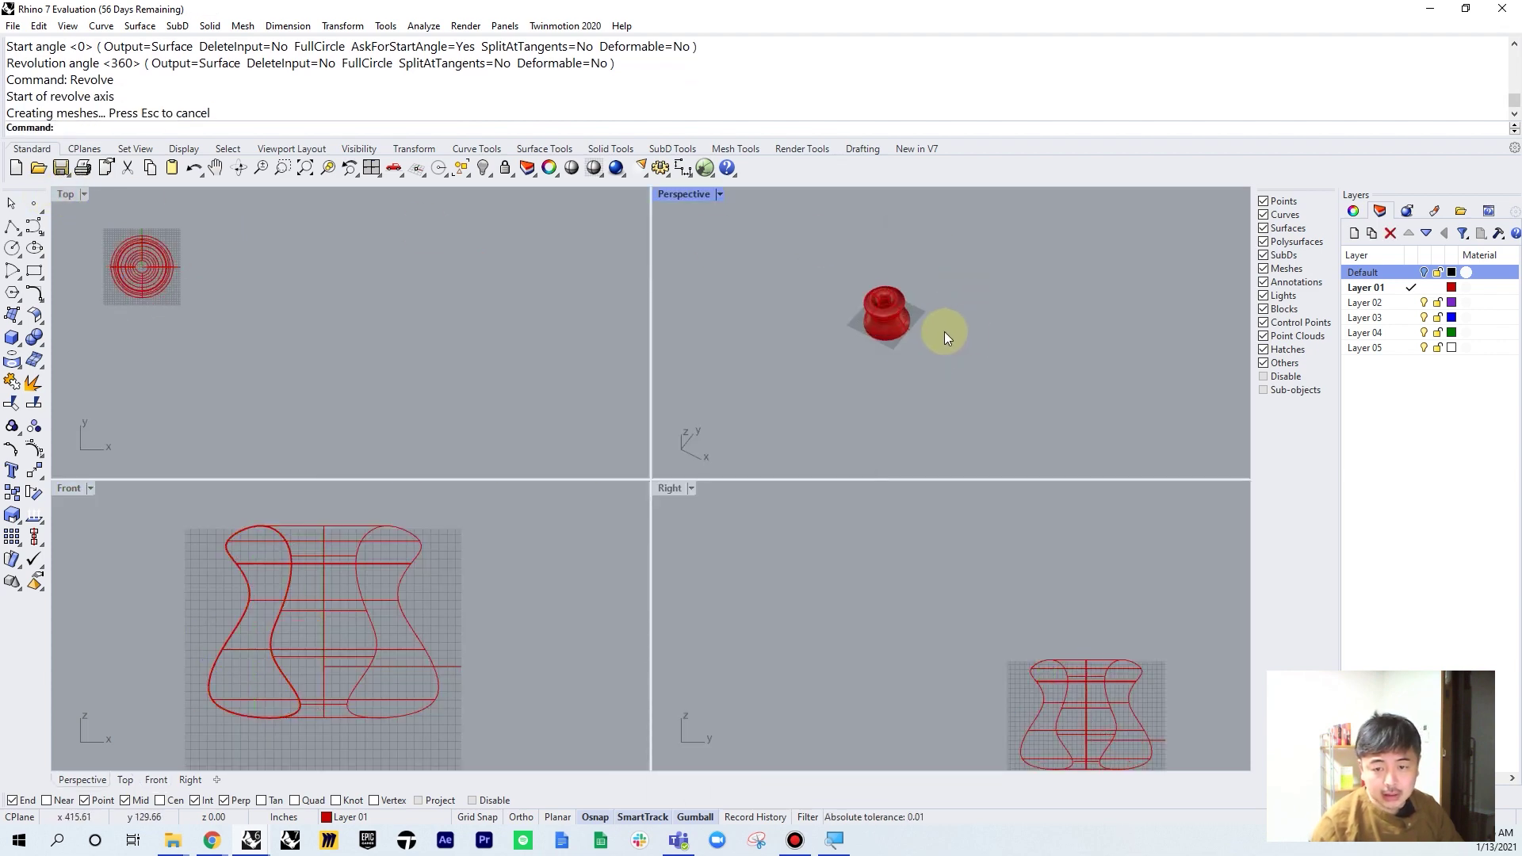
{"action": "double_click", "coordinate": [683, 195]}
{"action": "right_click_drag", "start_coordinate": [693, 191], "coordinate": [713, 380]}
{"action": "scroll", "coordinate": [806, 323], "scroll_direction": "up", "scroll_amount": 3}
{"action": "left_click", "coordinate": [806, 323]}
{"action": "type", "text": "ZSA"}
{"action": "key", "text": "Return"}
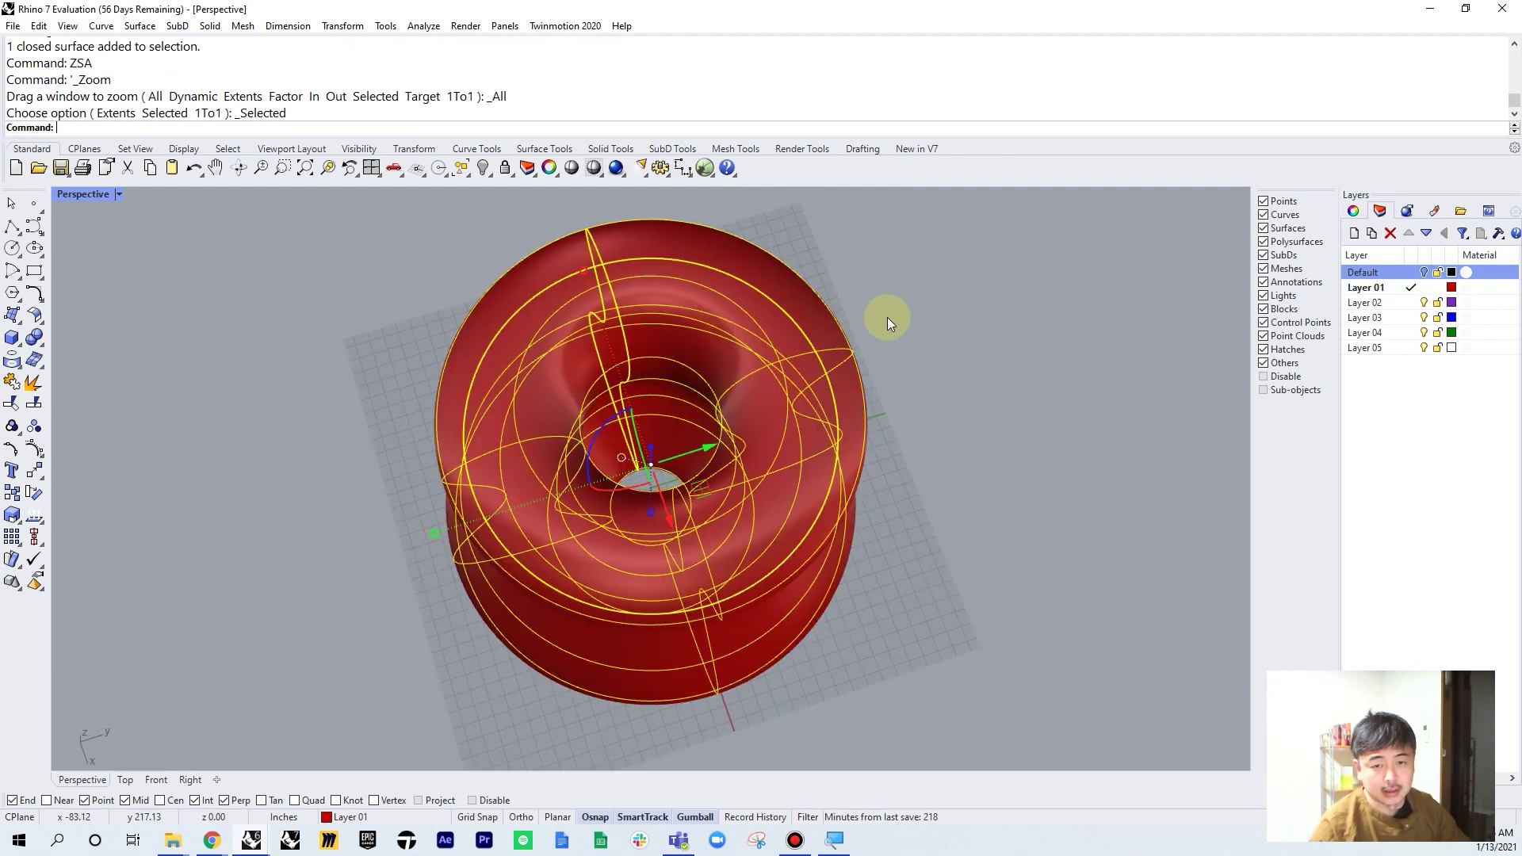
{"action": "left_click", "coordinate": [907, 482]}
{"action": "right_click_drag", "start_coordinate": [907, 482], "coordinate": [804, 491]}
{"action": "right_click_drag", "start_coordinate": [951, 499], "coordinate": [568, 480]}
Delete the vase surface and window-select its leftover profile curve
{"action": "left_click", "coordinate": [560, 428]}
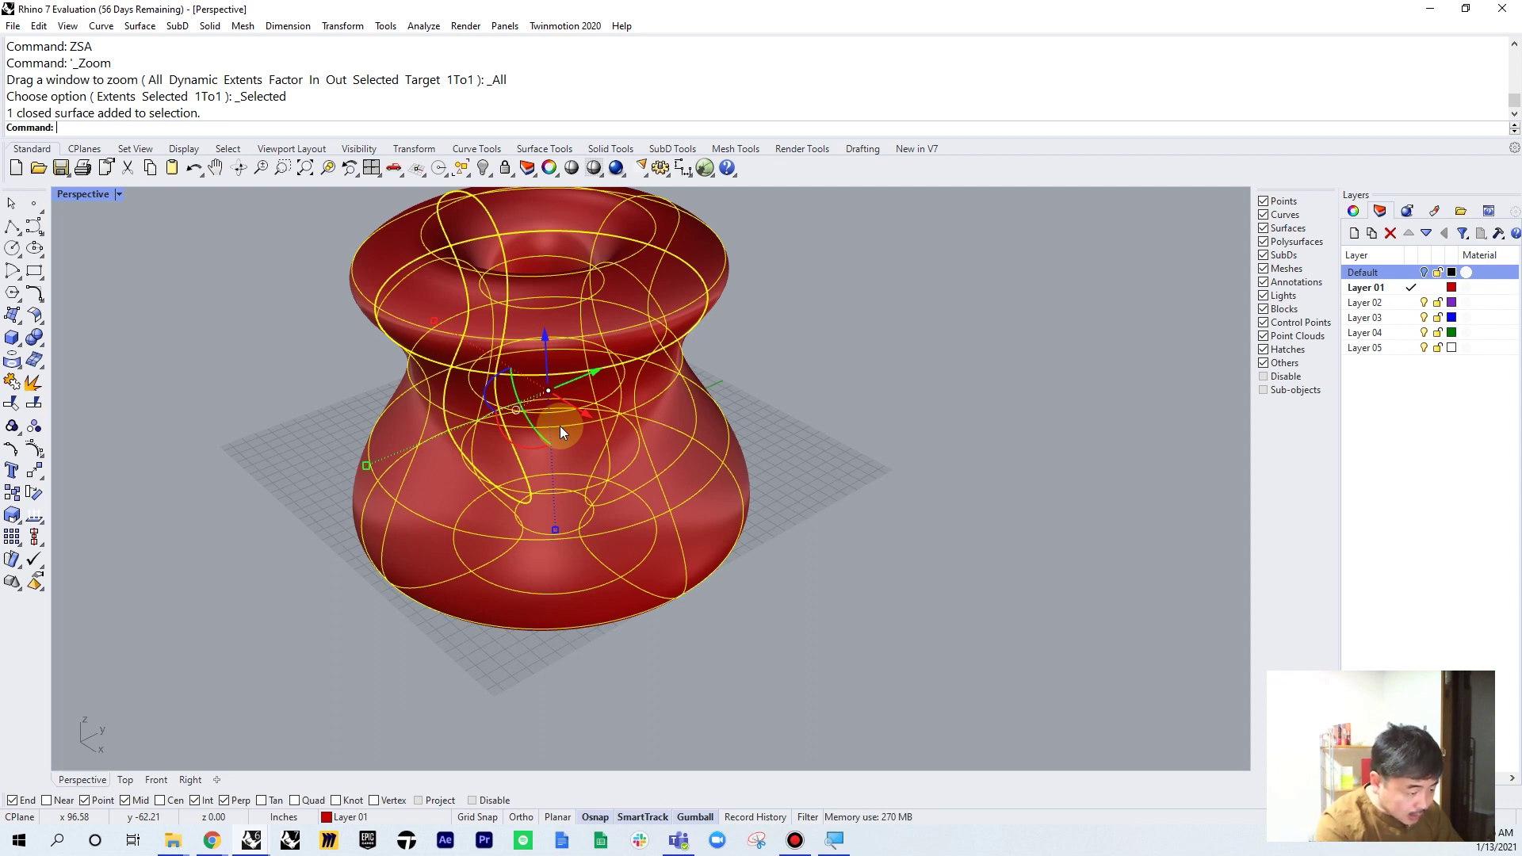
{"action": "key", "text": "Delete"}
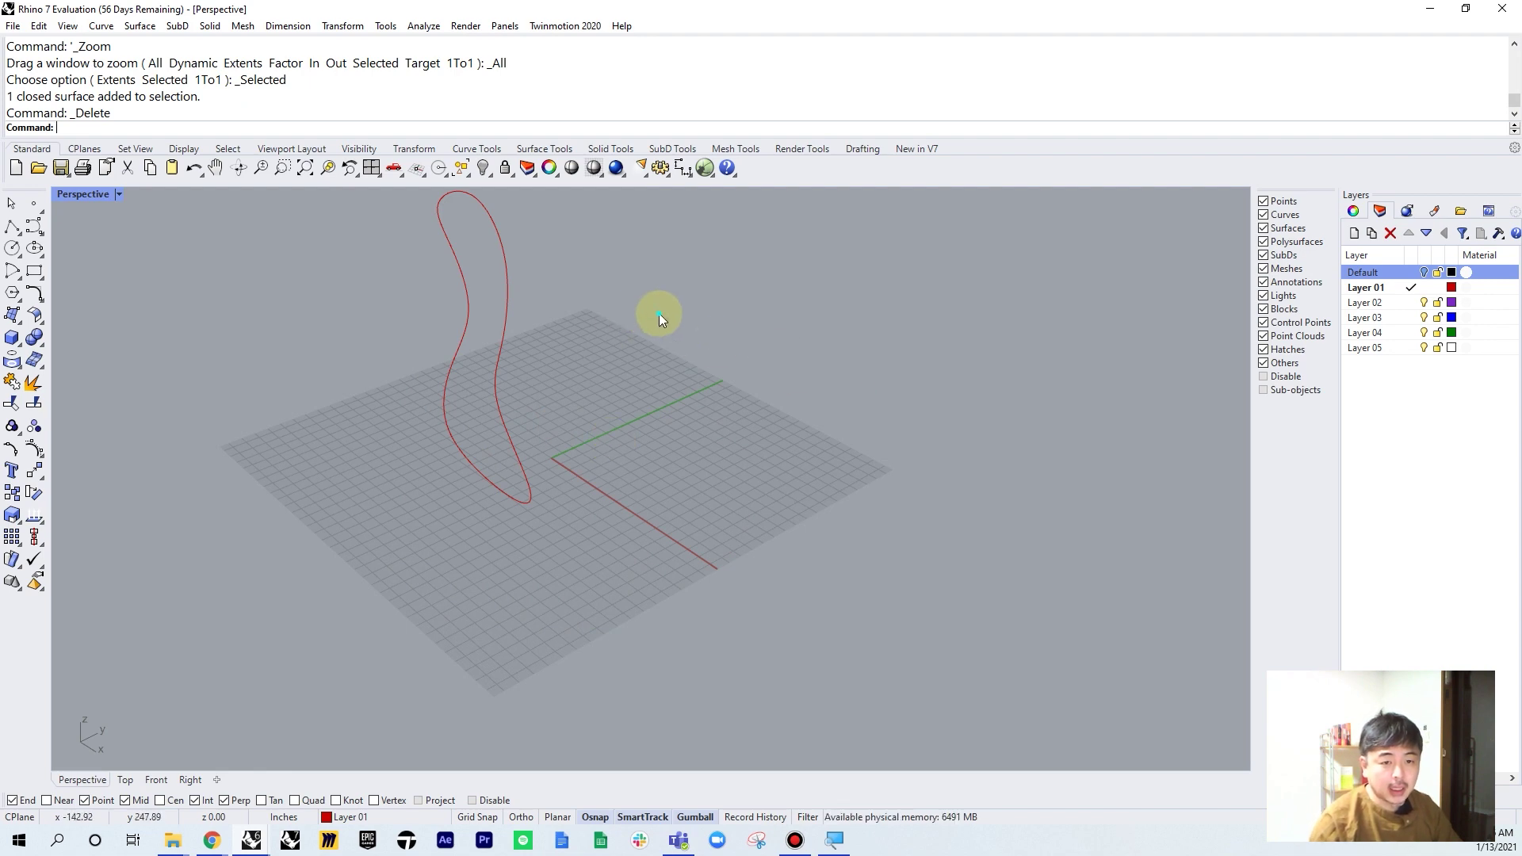
{"action": "left_click_drag", "start_coordinate": [656, 312], "coordinate": [196, 451]}
Delete the profile curve and draw a long S-shaped control point curve across the grid
{"action": "key", "text": "Delete"}
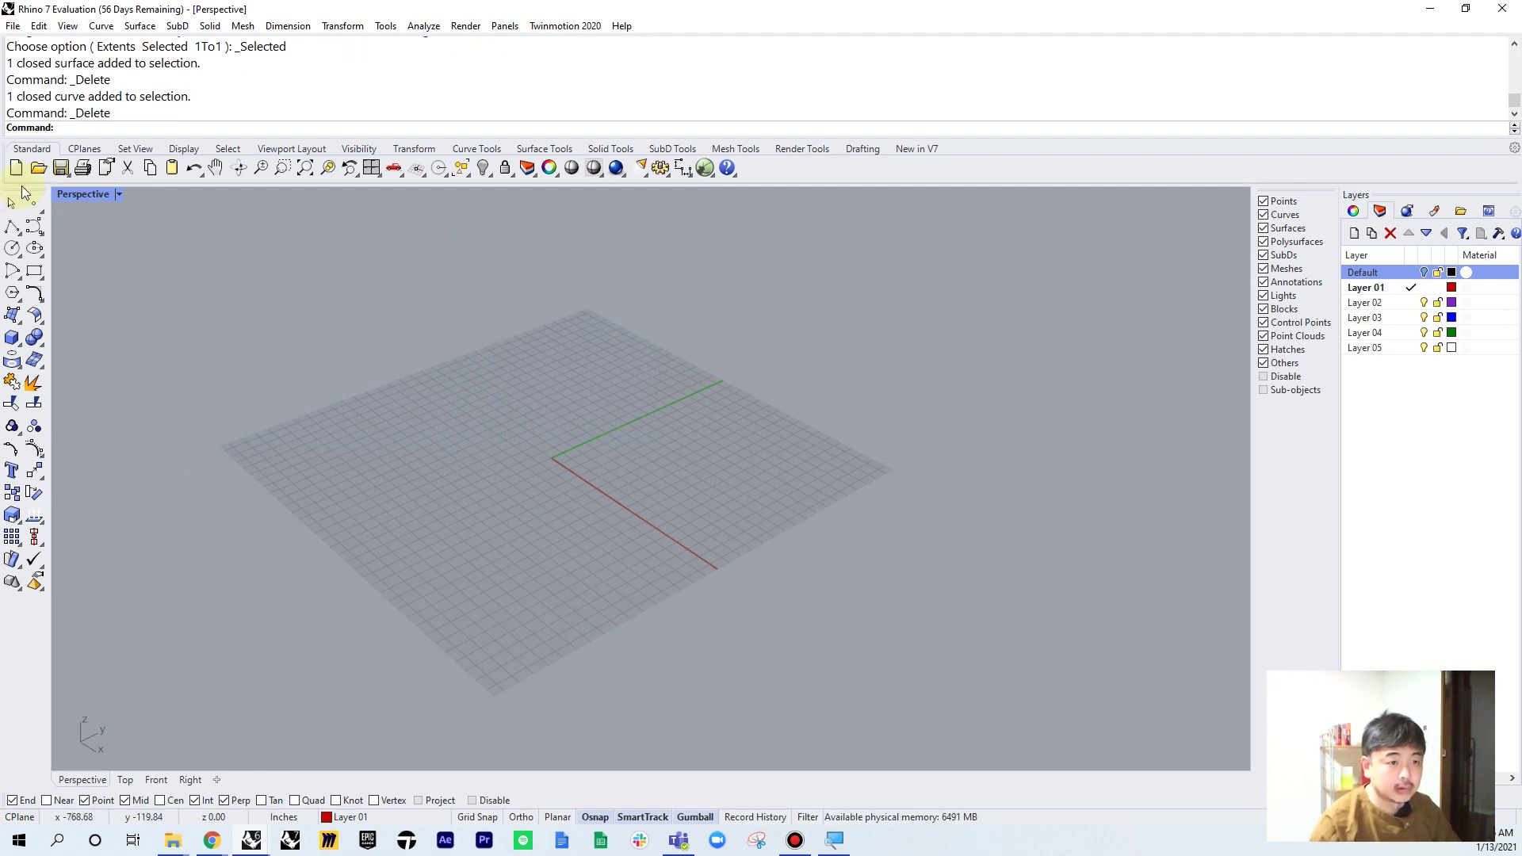
{"action": "left_click", "coordinate": [29, 226]}
{"action": "left_click", "coordinate": [448, 488]}
{"action": "left_click", "coordinate": [475, 405]}
{"action": "left_click", "coordinate": [537, 435]}
{"action": "left_click", "coordinate": [634, 527]}
{"action": "left_click", "coordinate": [683, 524]}
{"action": "left_click", "coordinate": [649, 333]}
{"action": "left_click", "coordinate": [825, 370]}
{"action": "left_click", "coordinate": [954, 414]}
{"action": "key", "text": "Return"}
{"action": "left_click", "coordinate": [689, 488]}
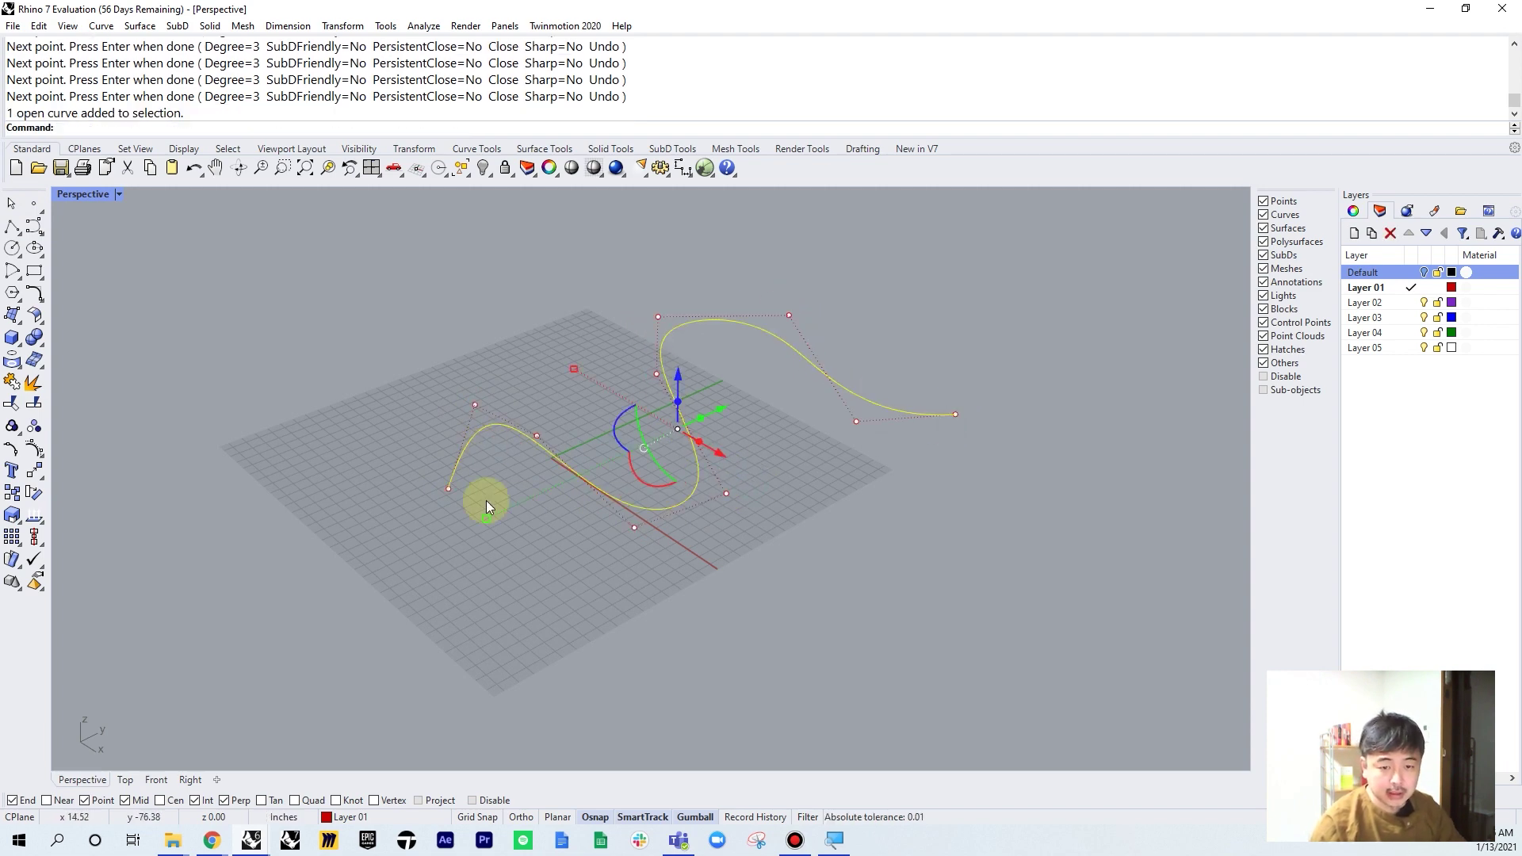
{"action": "left_click", "coordinate": [554, 297]}
In the four-view layout, draw a five-pointed star in the Front view on the curve line
{"action": "double_click", "coordinate": [102, 195]}
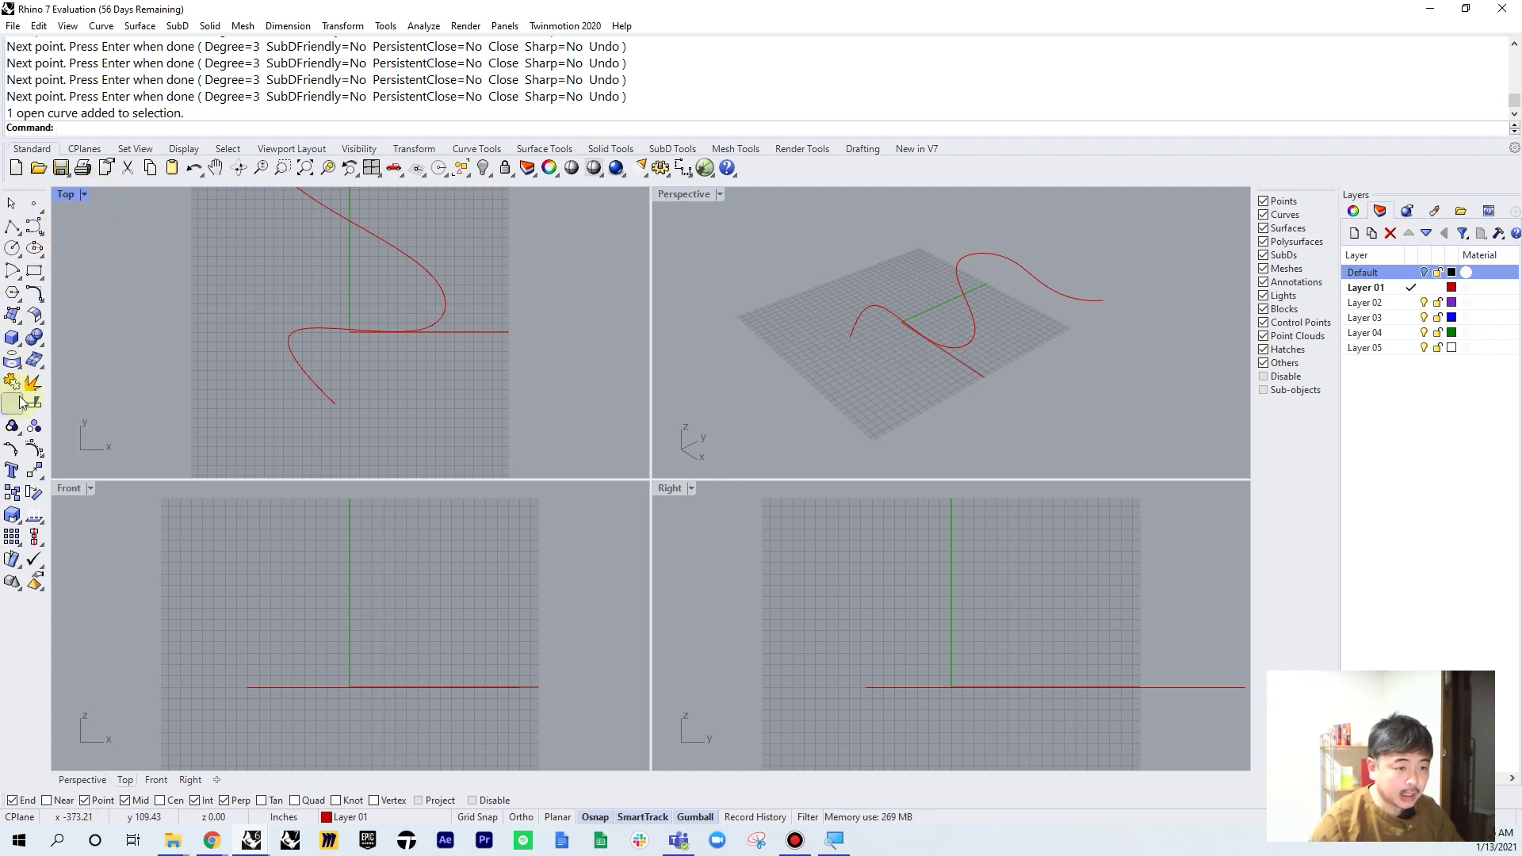
{"action": "left_click", "coordinate": [21, 301]}
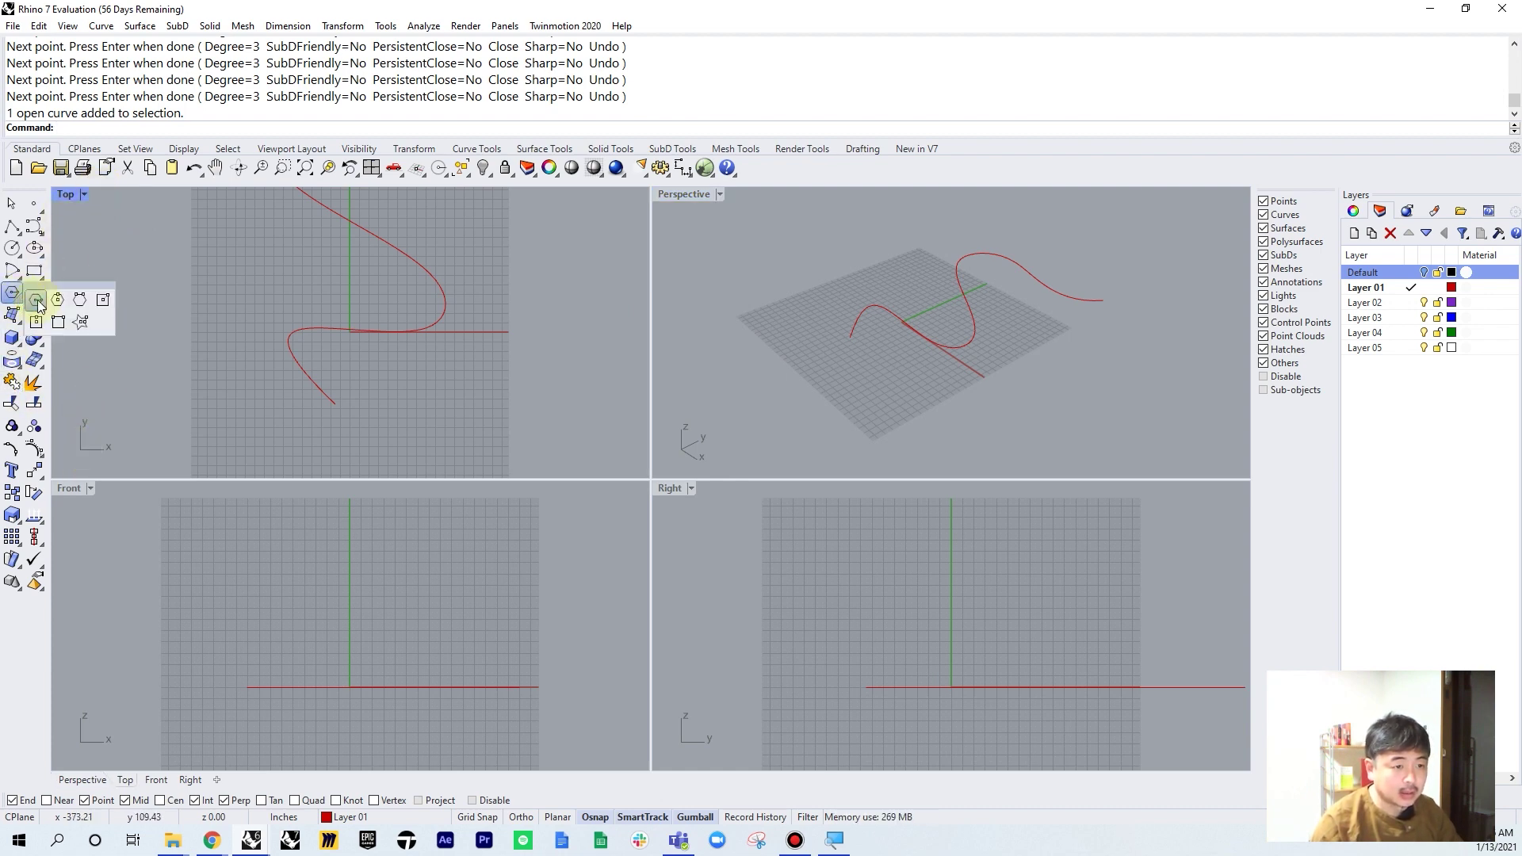
{"action": "left_click", "coordinate": [86, 326]}
{"action": "scroll", "coordinate": [306, 697], "scroll_direction": "up", "scroll_amount": 3}
{"action": "left_click", "coordinate": [297, 658]}
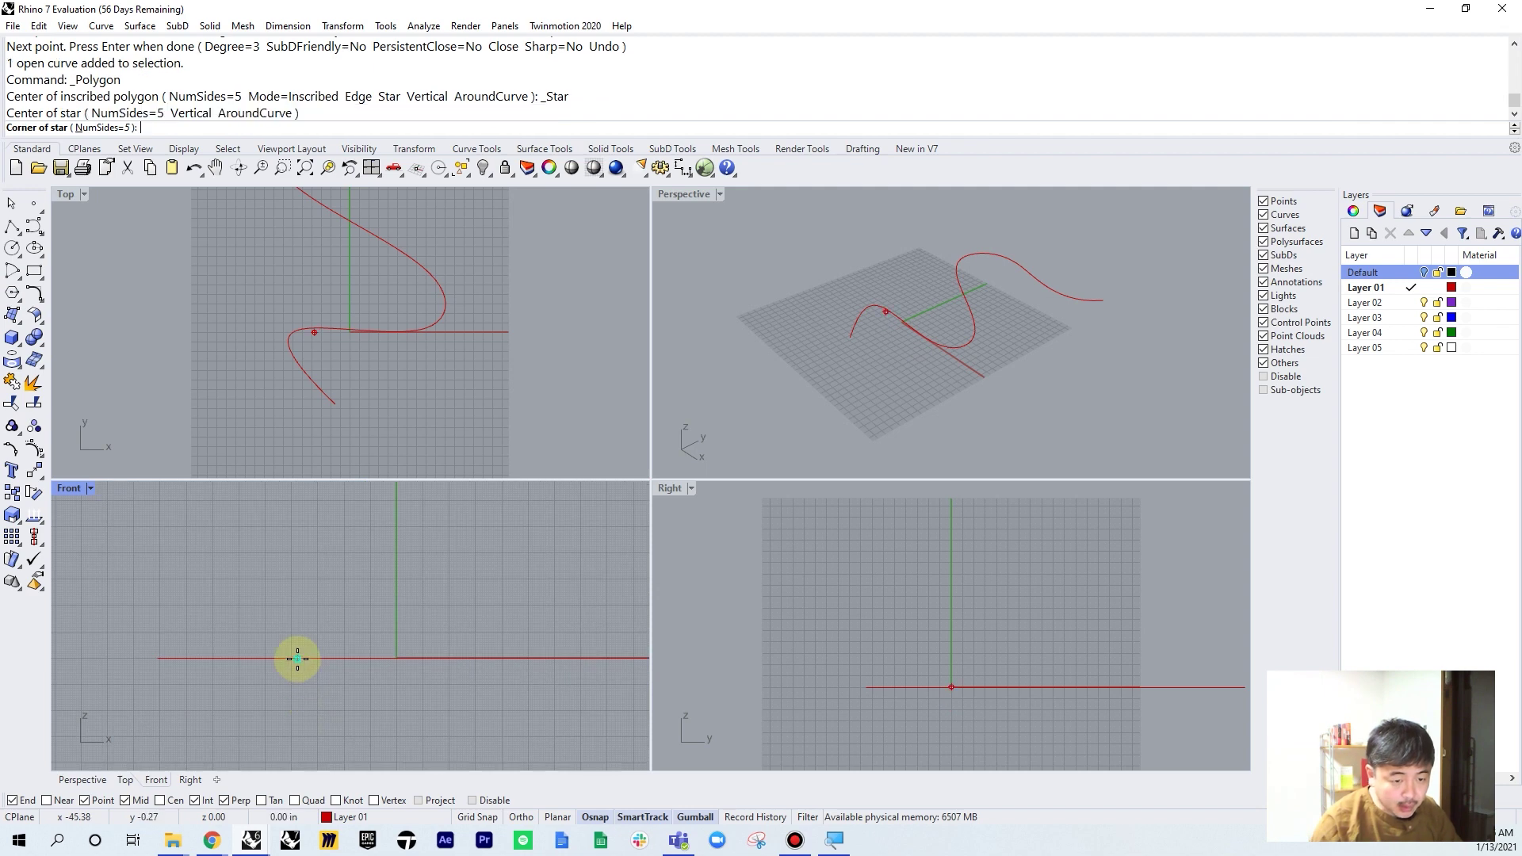
{"action": "left_click", "coordinate": [297, 565]}
{"action": "left_click", "coordinate": [294, 615]}
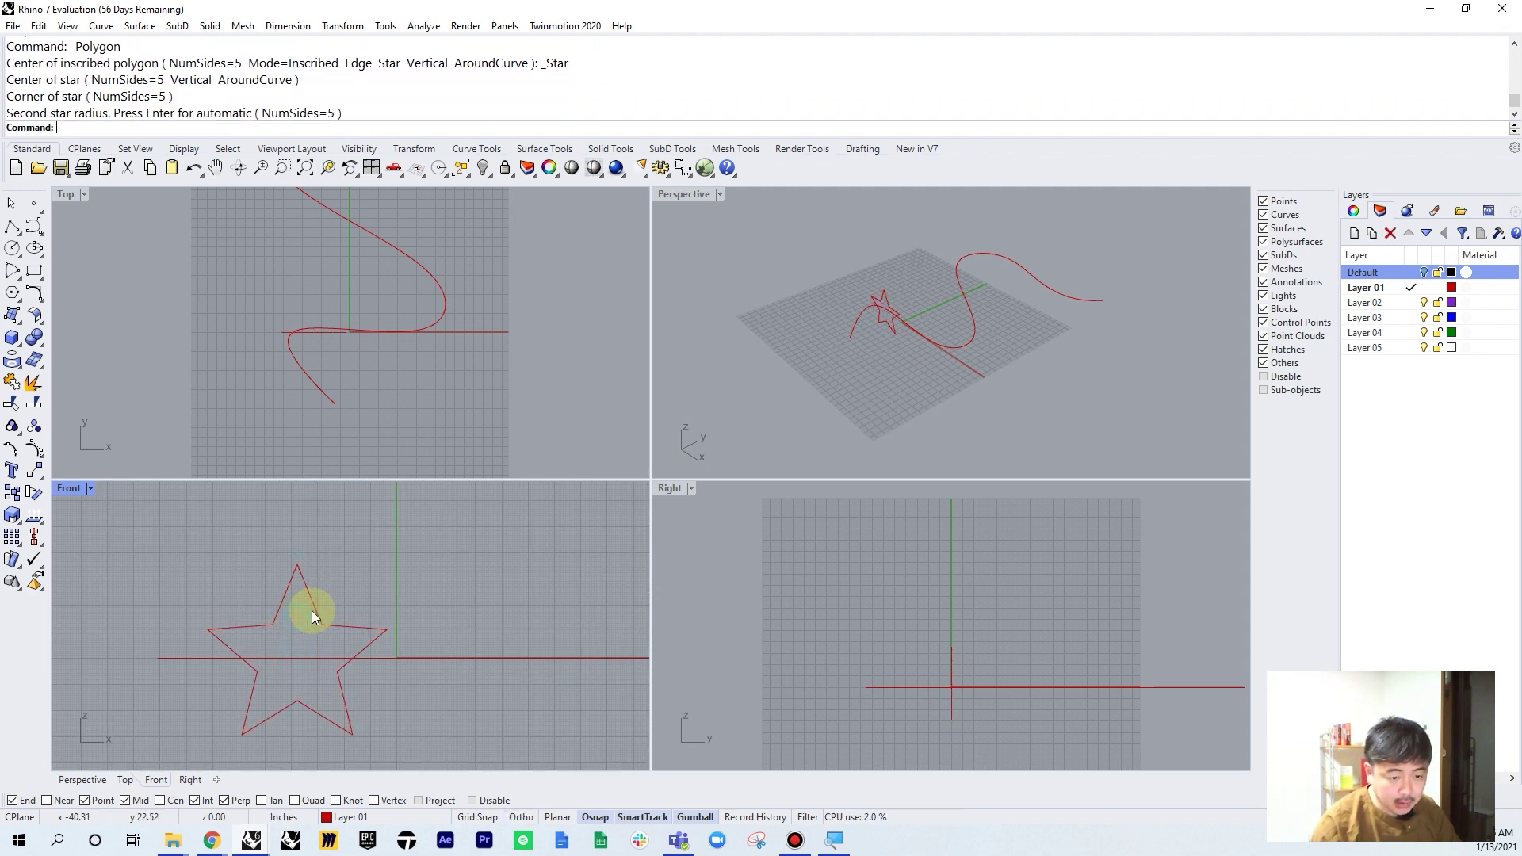
In the maximized Perspective view, move and scale the star to the curve's start
{"action": "double_click", "coordinate": [701, 198]}
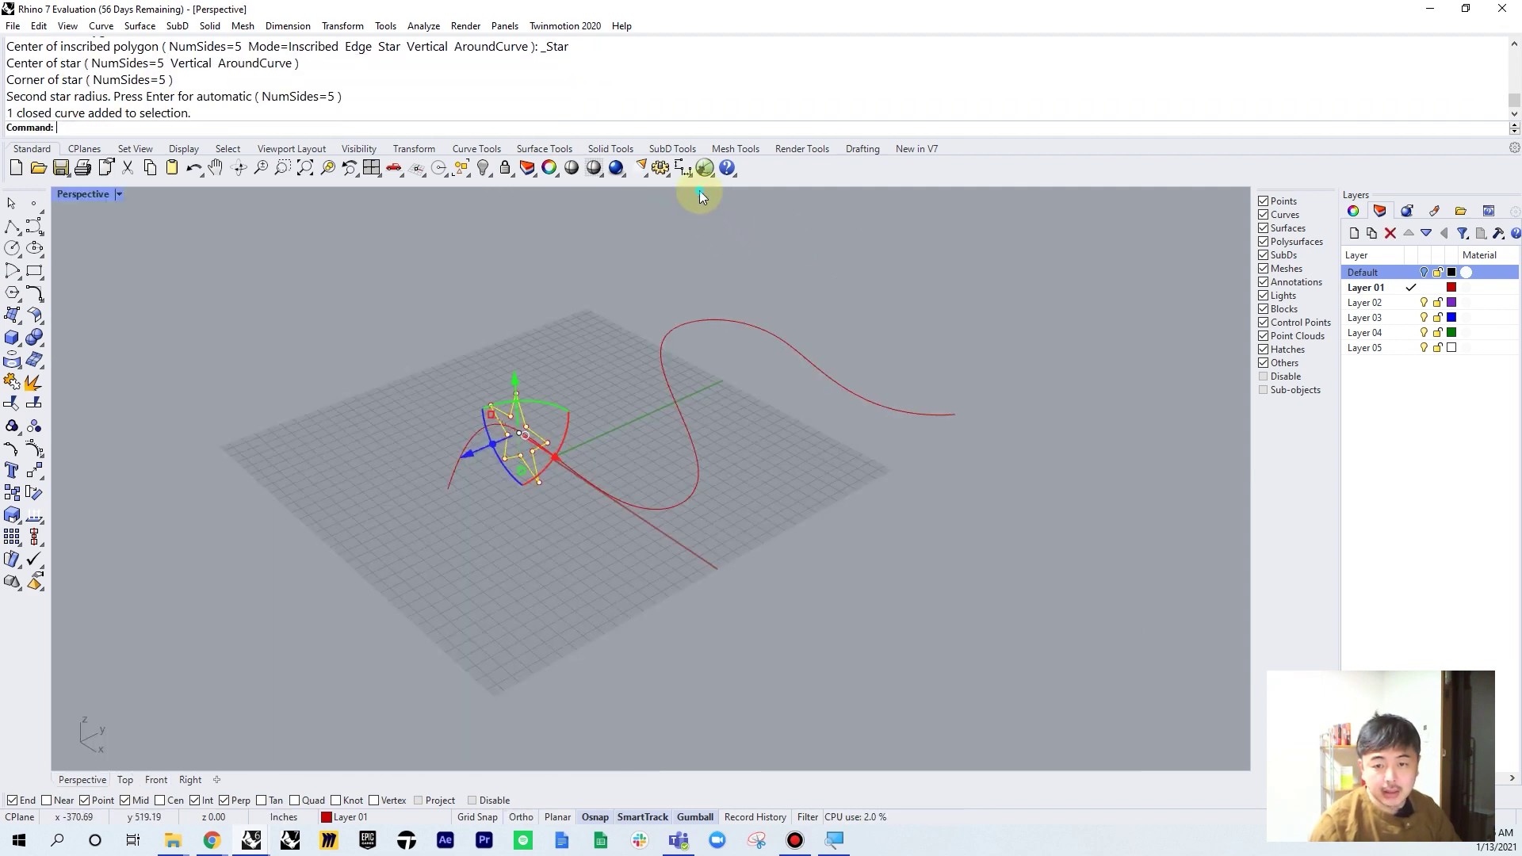
{"action": "right_click_drag", "start_coordinate": [609, 502], "coordinate": [611, 465]}
{"action": "left_click_drag", "start_coordinate": [611, 468], "coordinate": [519, 508]}
{"action": "right_click_drag", "start_coordinate": [649, 478], "coordinate": [539, 372]}
{"action": "left_click_drag", "start_coordinate": [496, 367], "coordinate": [658, 463]}
{"action": "right_click_drag", "start_coordinate": [814, 550], "coordinate": [479, 536]}
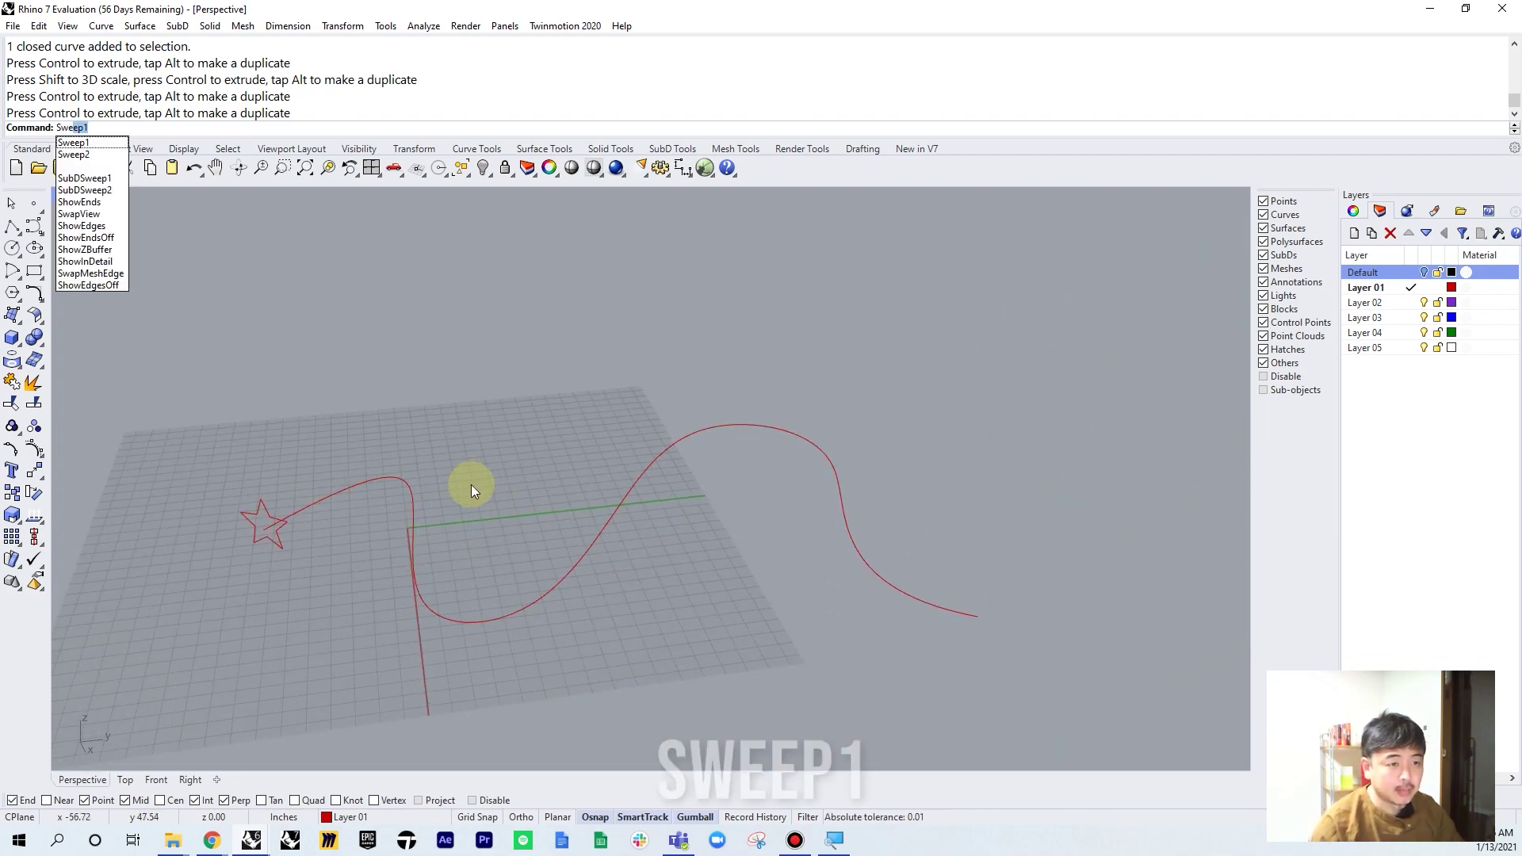
Sweep1 the star cross section along the S-curve rail
{"action": "key", "text": "Return"}
{"action": "key", "text": "Return"}
{"action": "key", "text": "Return"}
{"action": "left_click", "coordinate": [388, 493]}
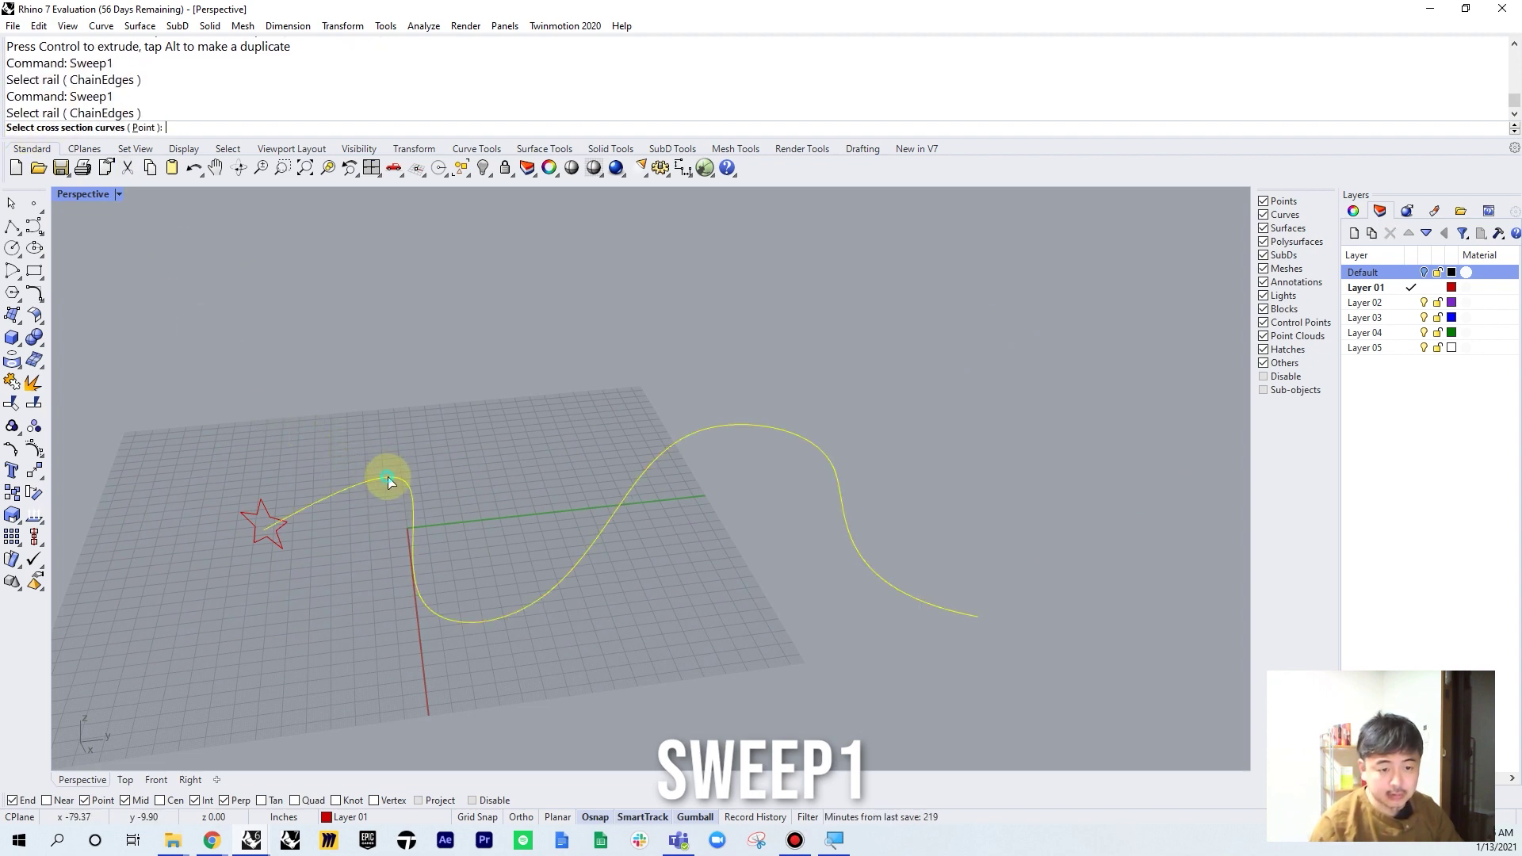
{"action": "left_click", "coordinate": [271, 507]}
{"action": "key", "text": "Return"}
{"action": "key", "text": "Return"}
{"action": "key", "text": "Return"}
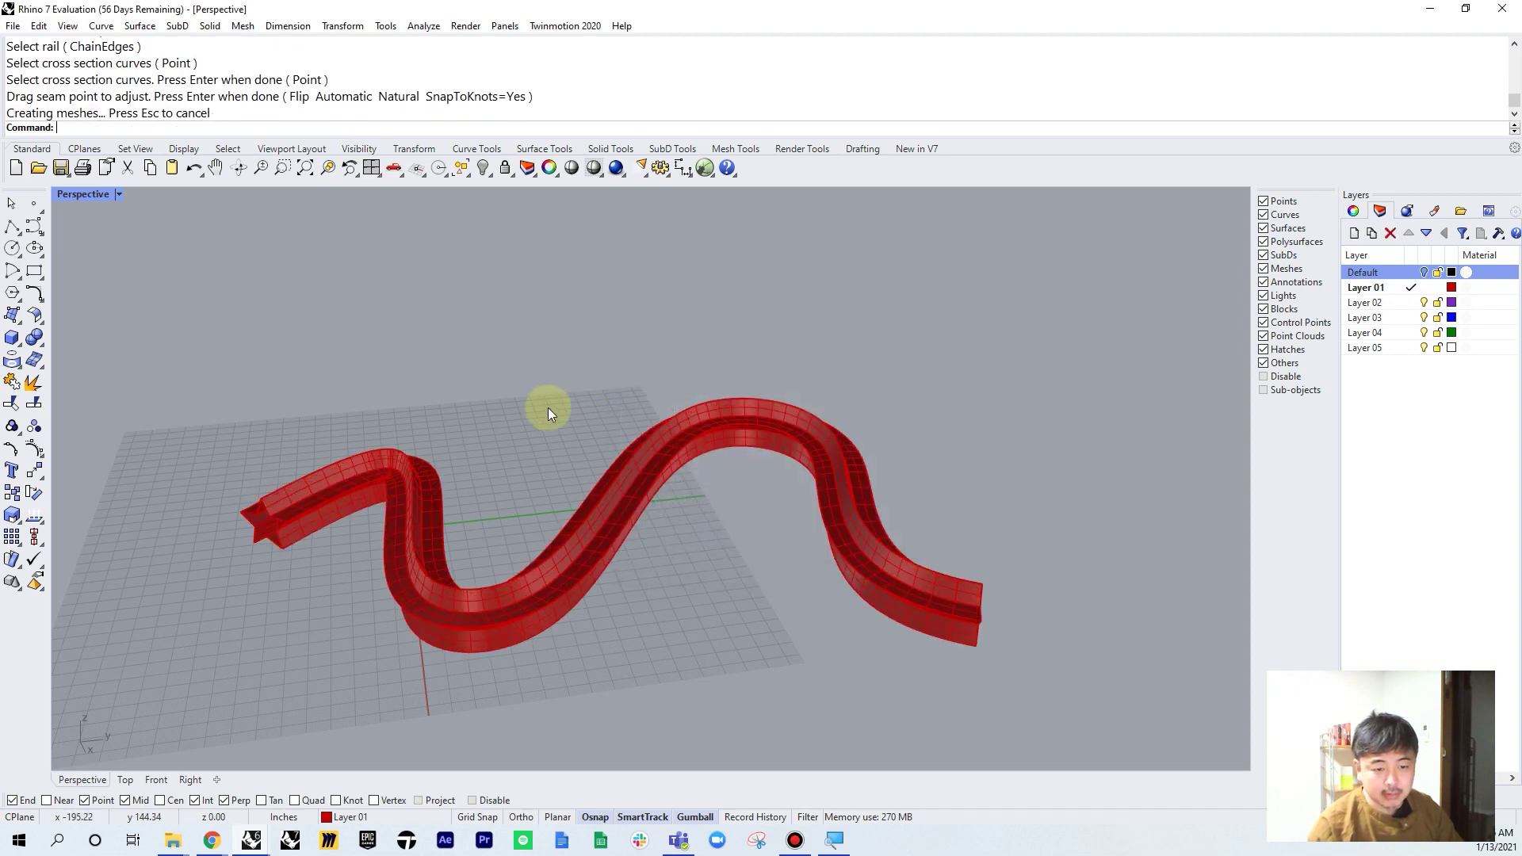
Orbit around the red swept solid, then bring up the Sweep1 help page with F1
{"action": "right_click_drag", "start_coordinate": [437, 528], "coordinate": [612, 416]}
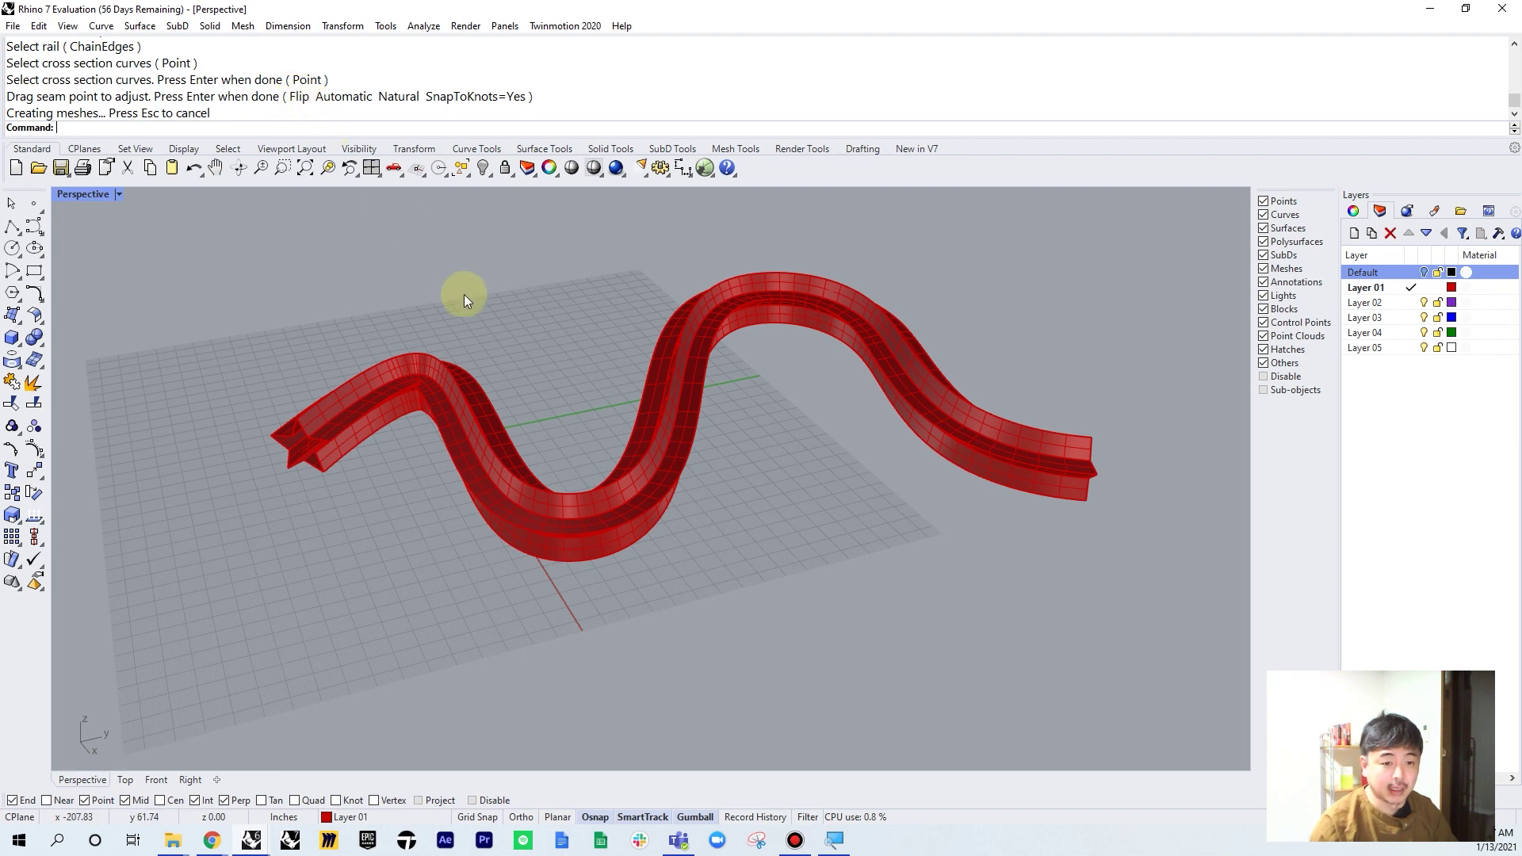
{"action": "right_click_drag", "start_coordinate": [561, 404], "coordinate": [597, 353]}
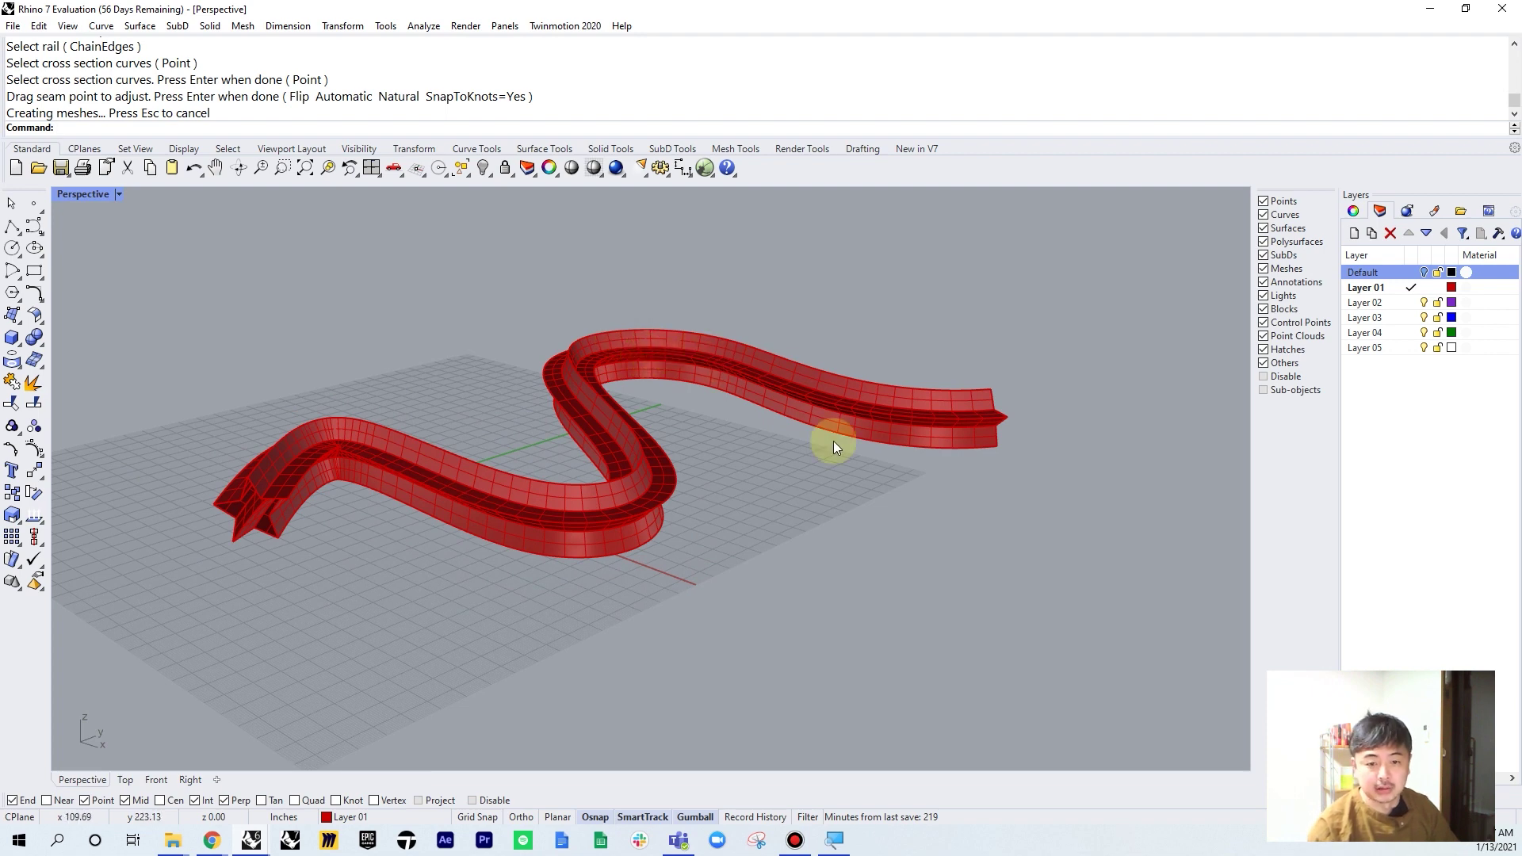
{"action": "right_click_drag", "start_coordinate": [846, 460], "coordinate": [822, 471]}
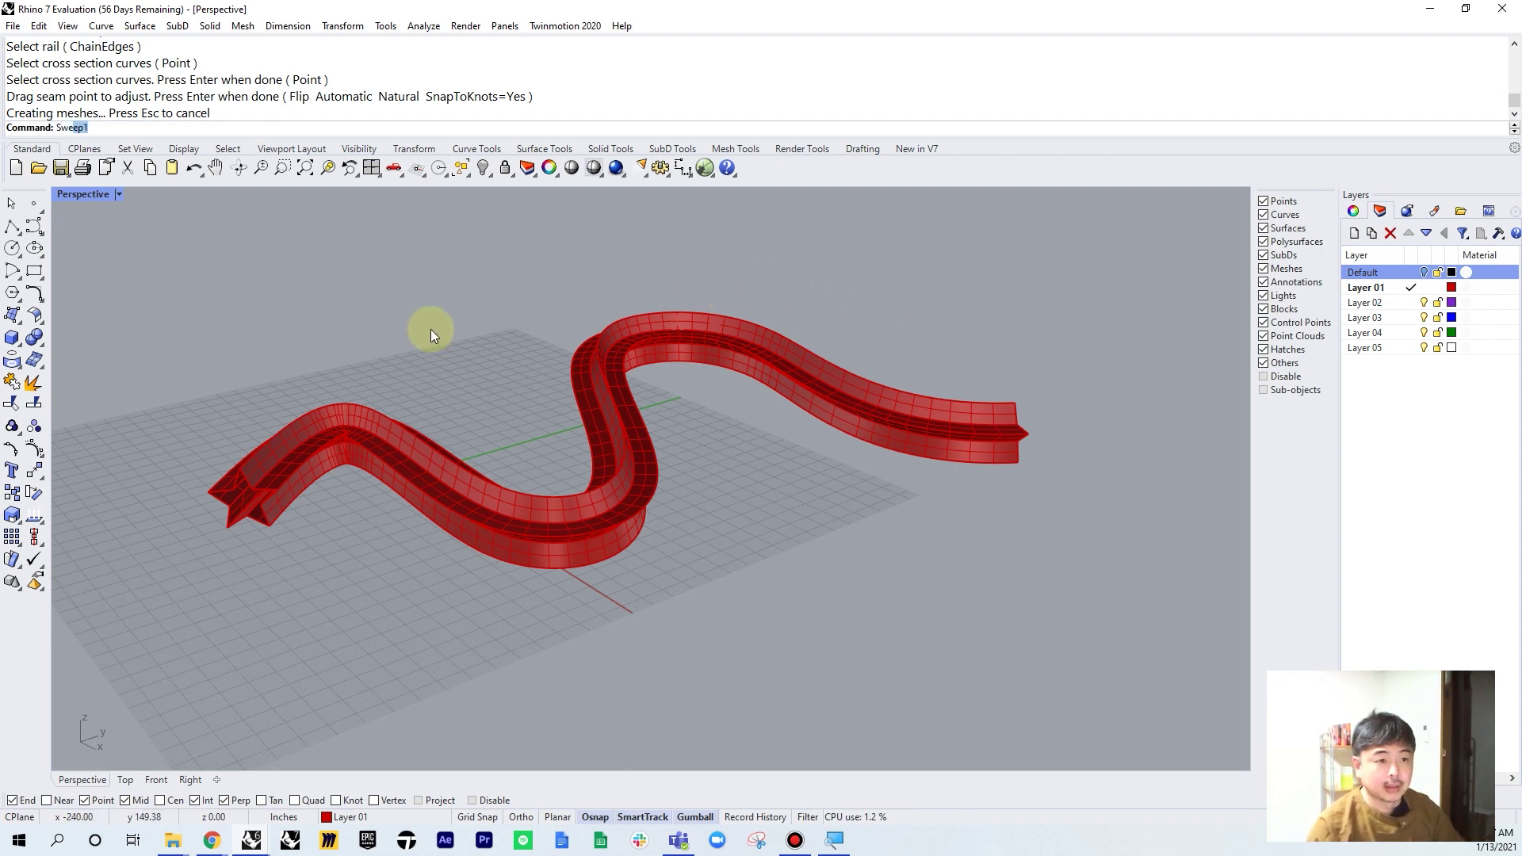
{"action": "key", "text": "Return"}
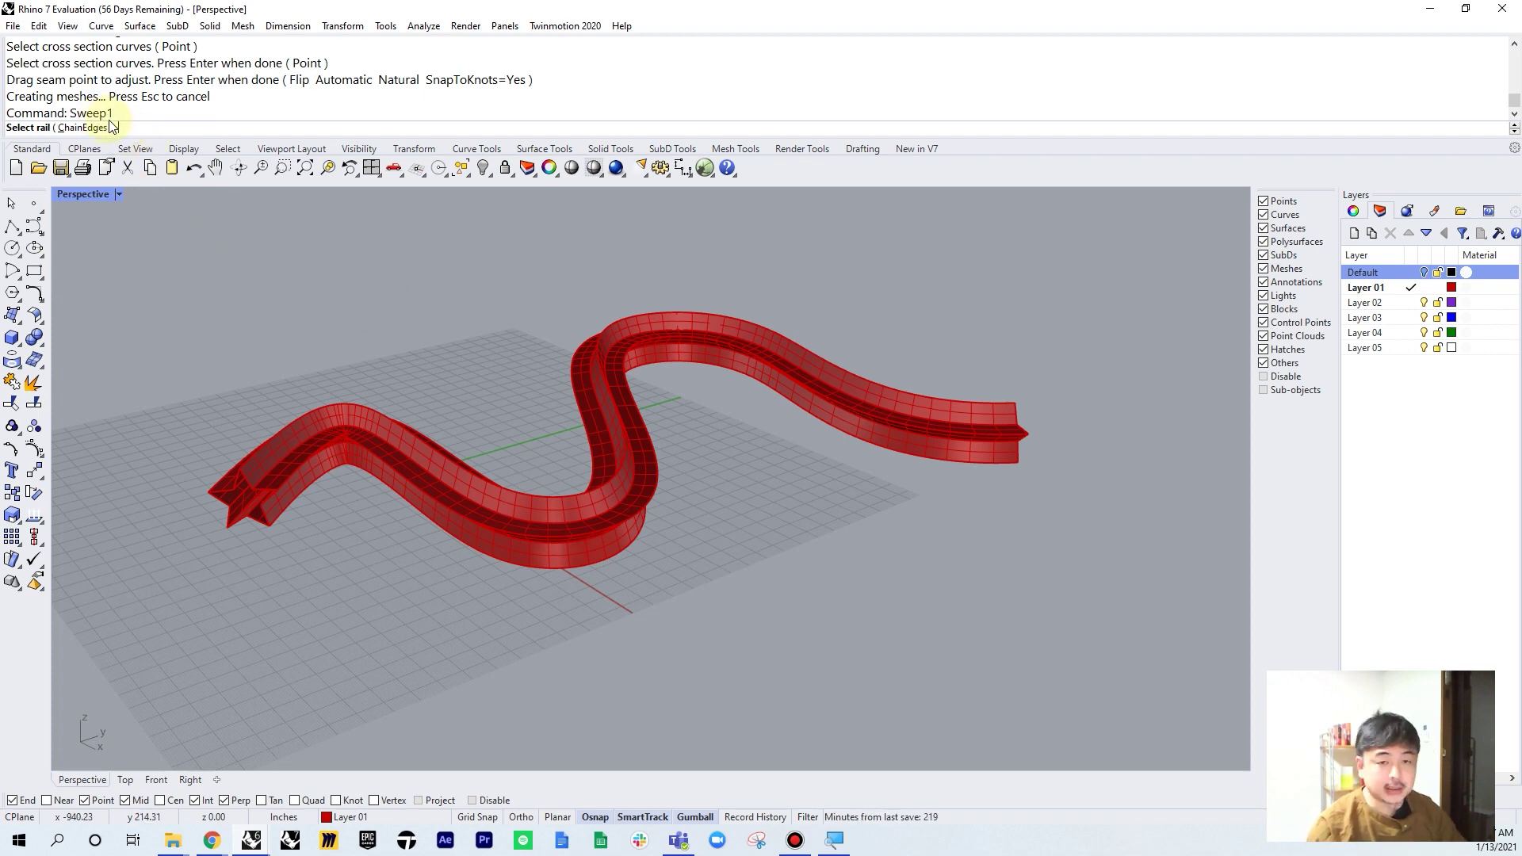
{"action": "key", "text": "F1"}
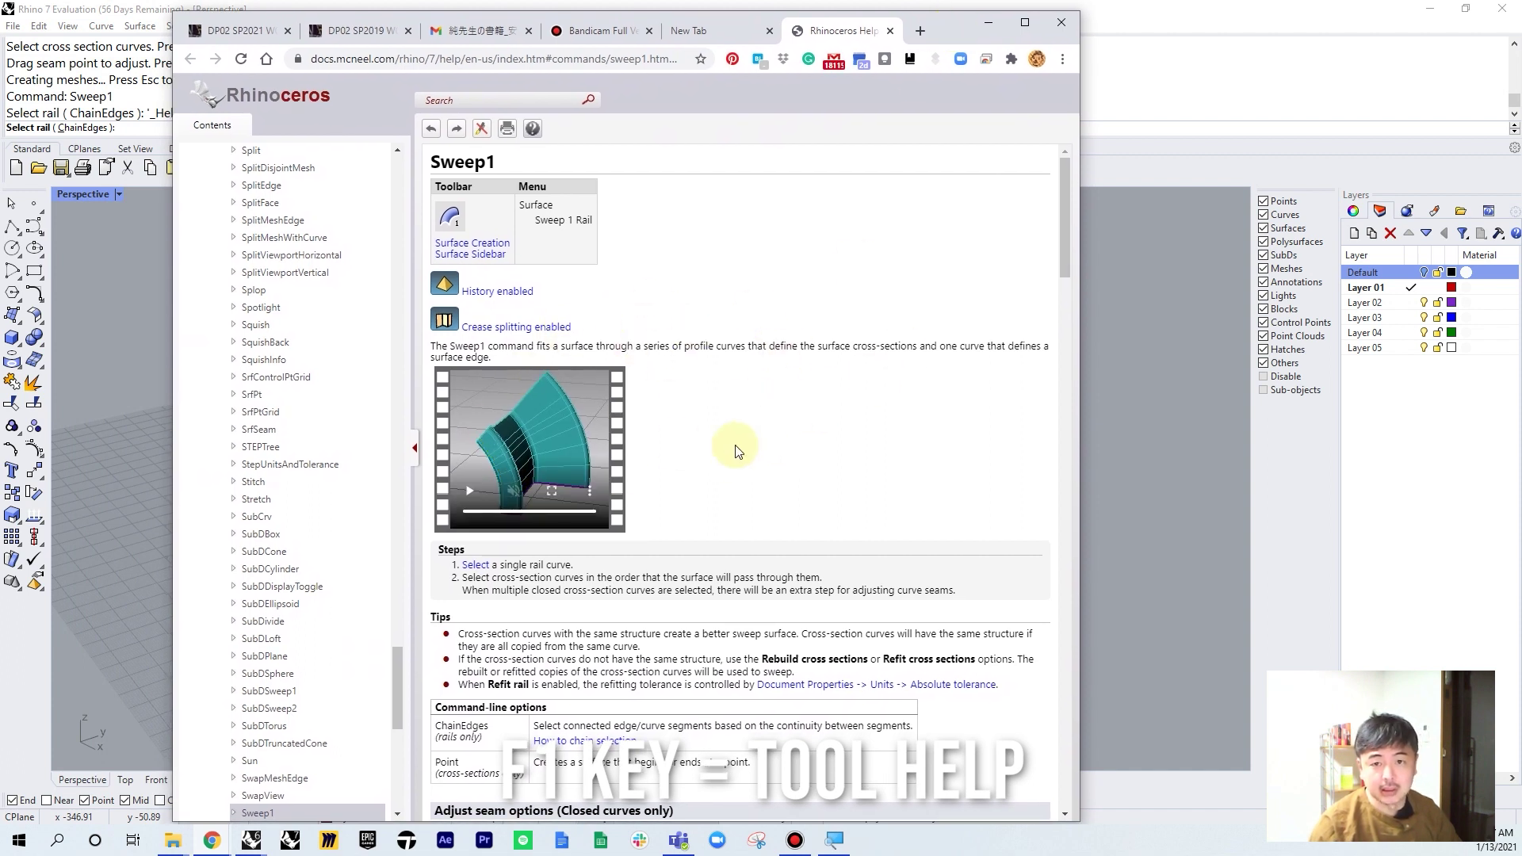
Close the extra browser tab, return to Rhino and cancel the pending Sweep1
{"action": "left_click", "coordinate": [531, 31]}
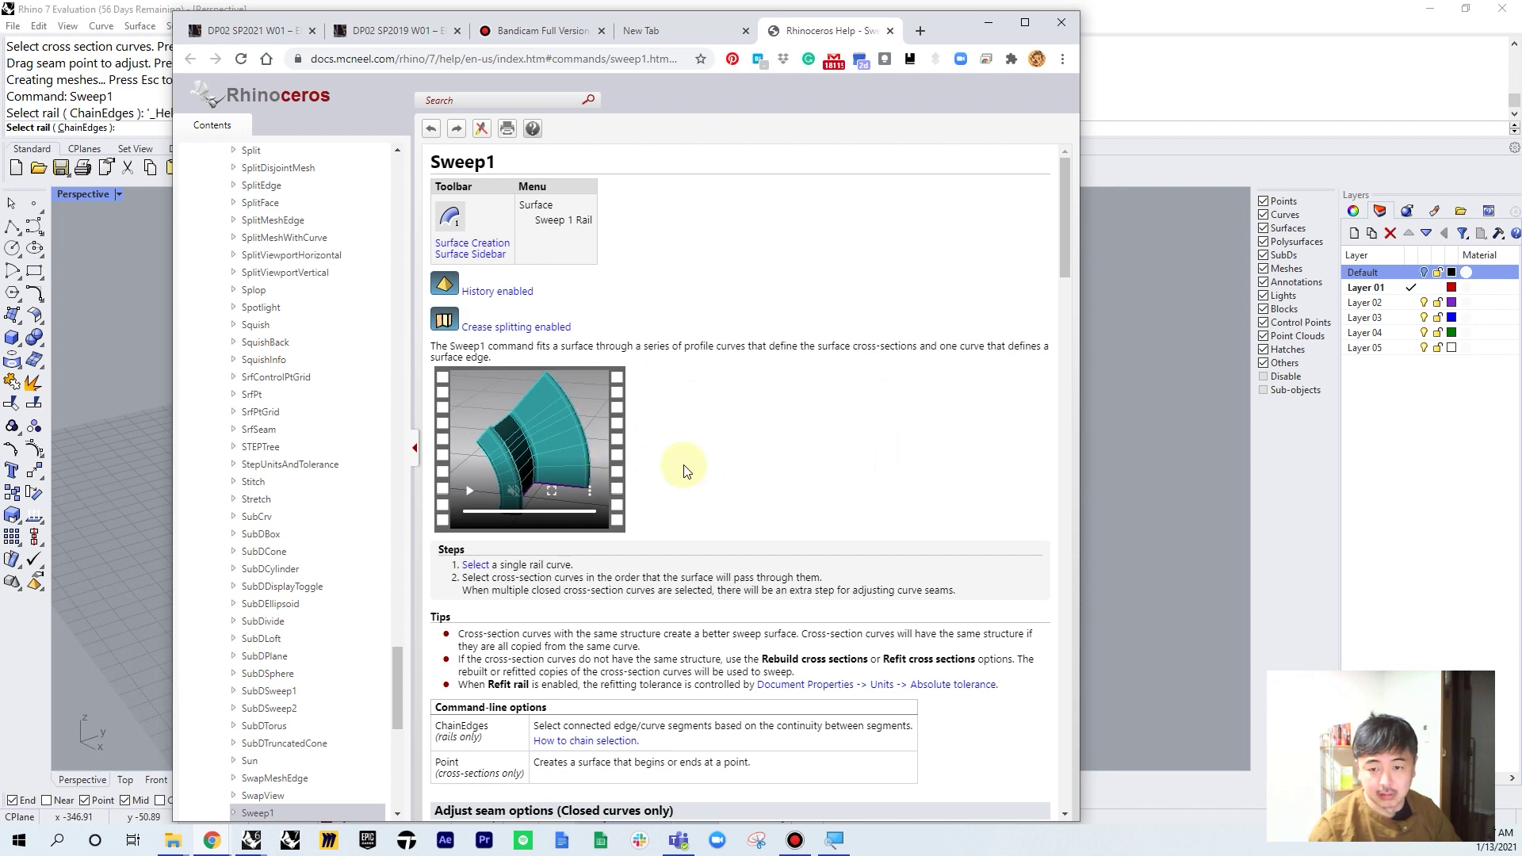
{"action": "left_click", "coordinate": [1201, 378]}
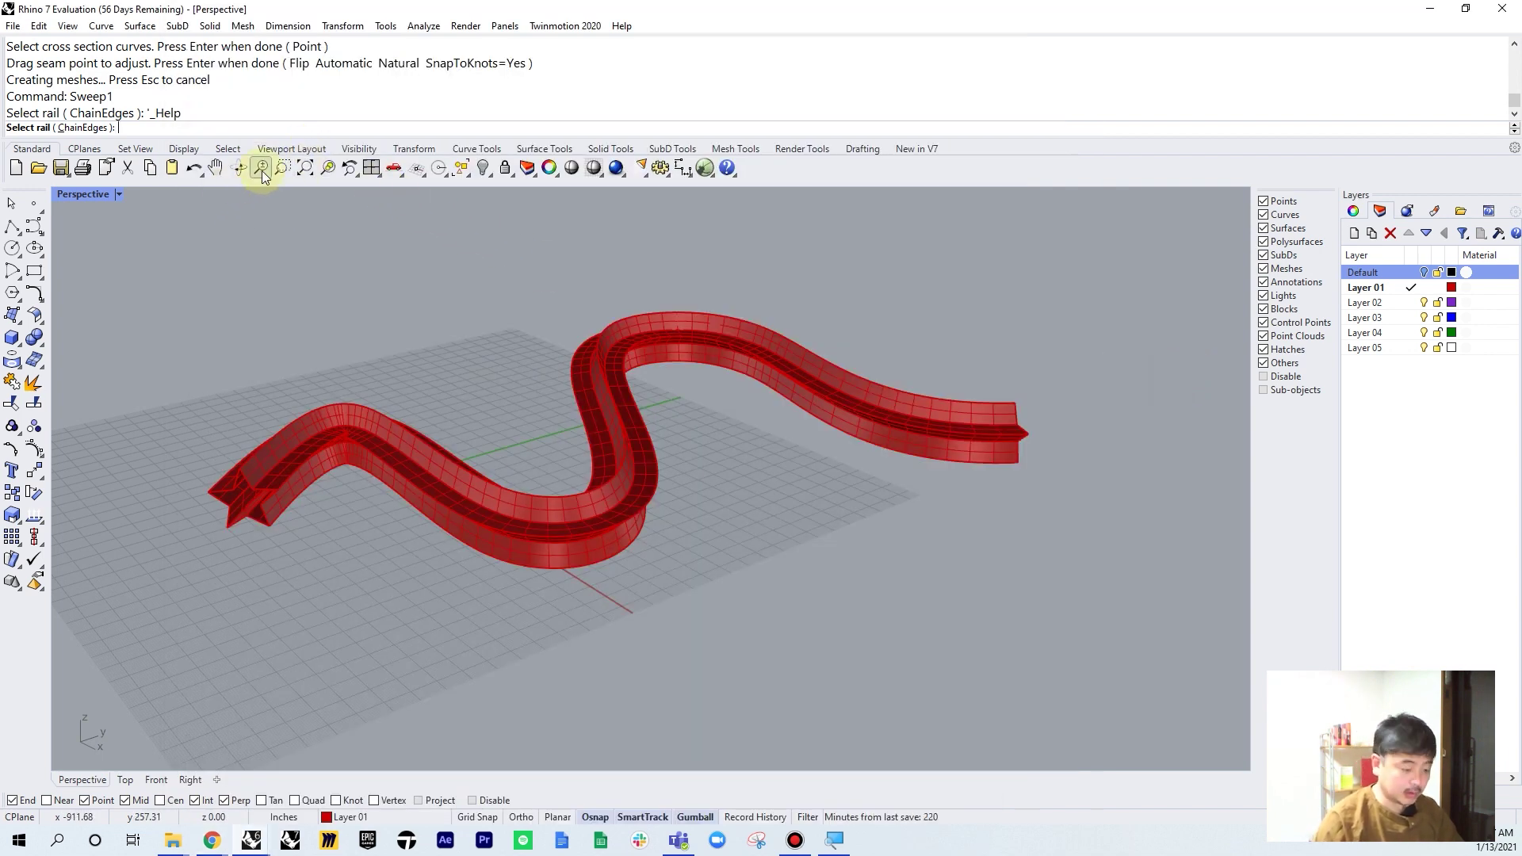
{"action": "key", "text": "Escape"}
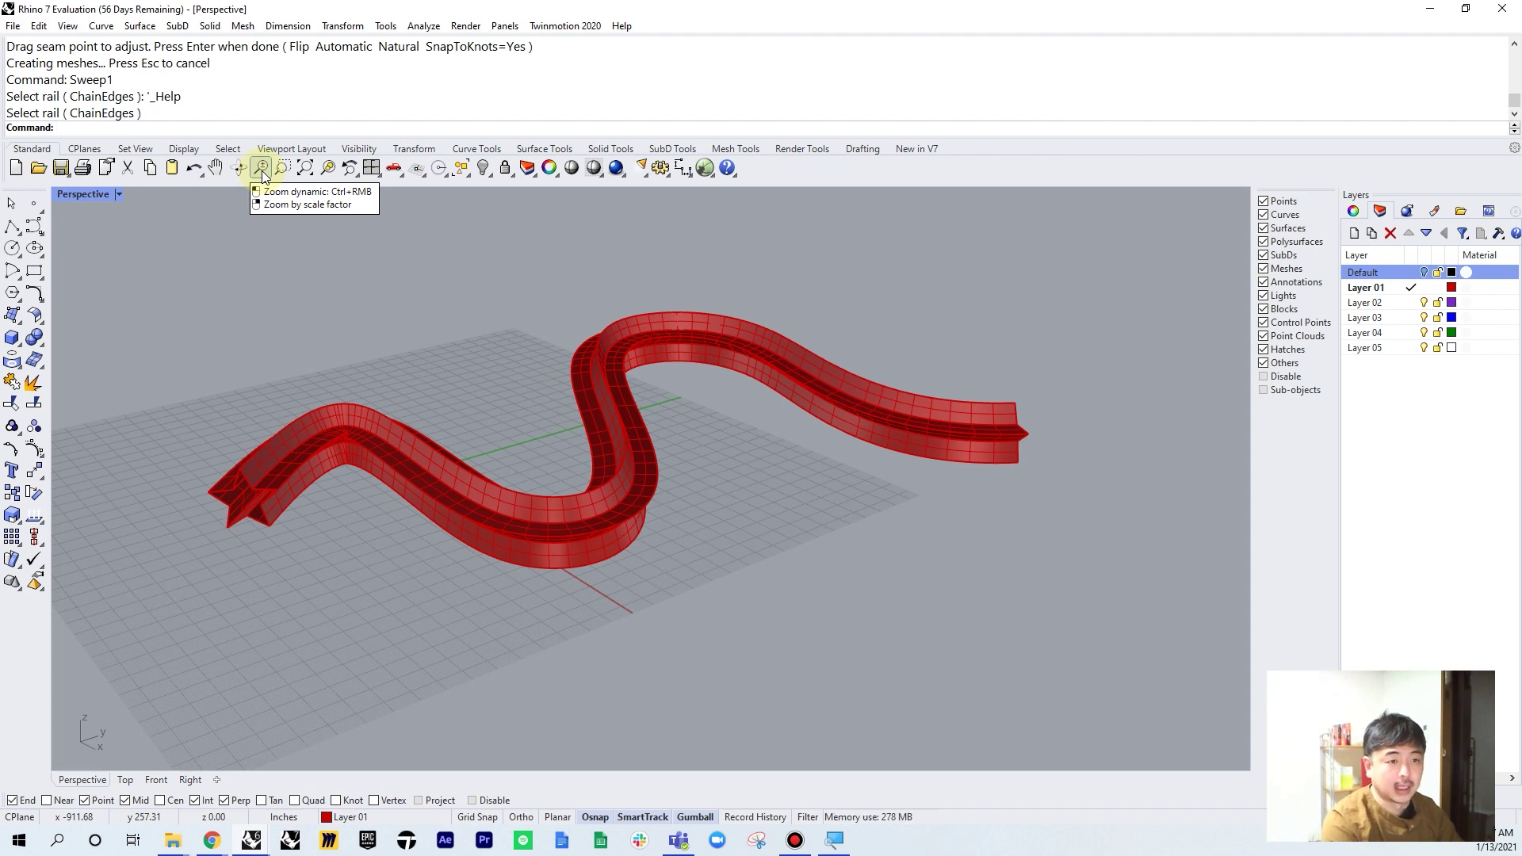
Start TweenCurves and scroll through its F1 help page
{"action": "type", "text": "tween"}
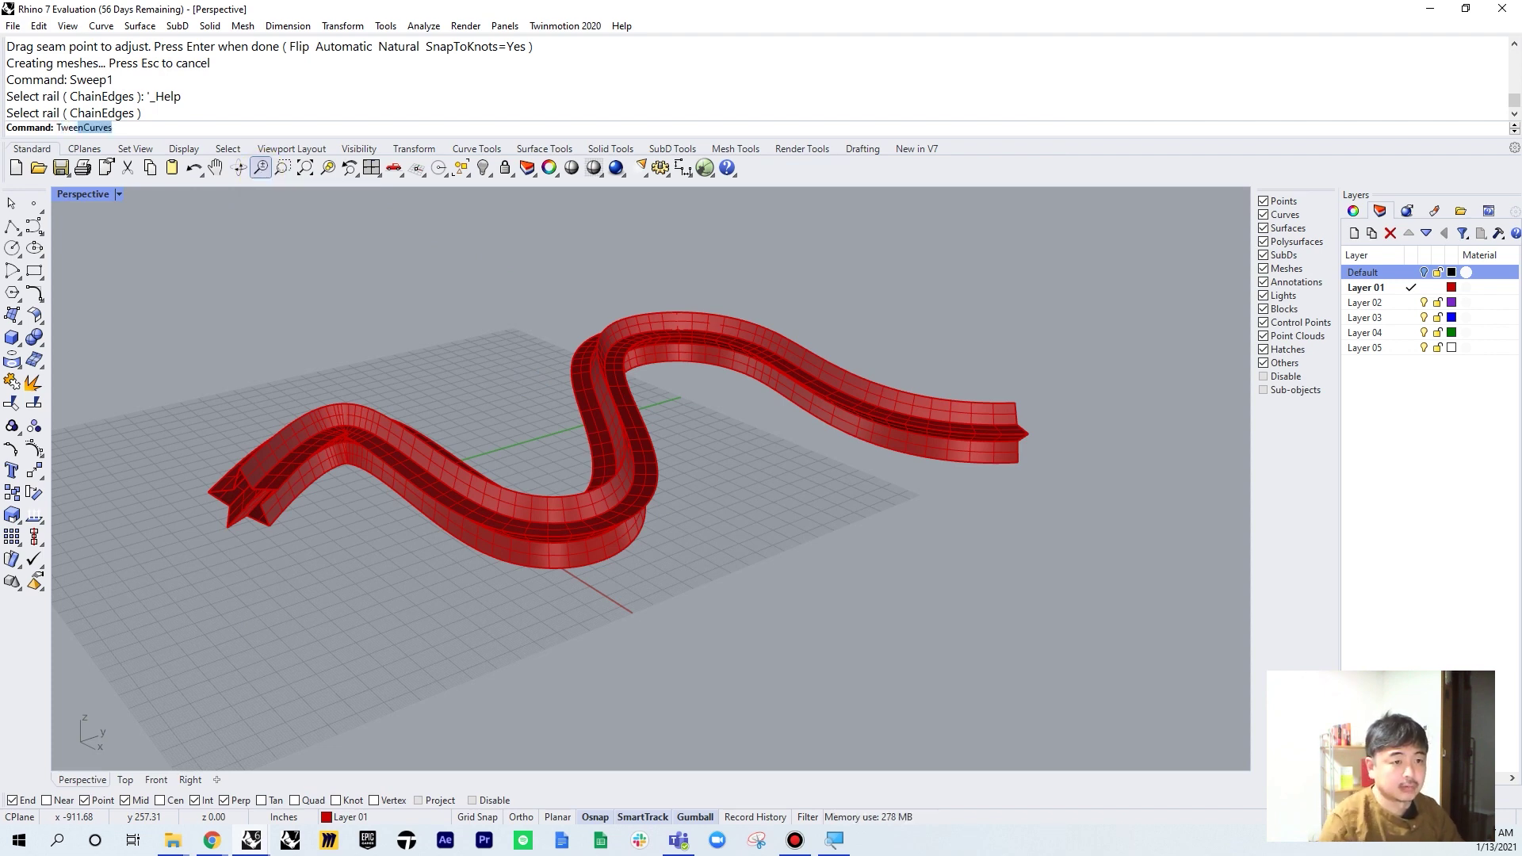
{"action": "key", "text": "Return"}
{"action": "key", "text": "F1"}
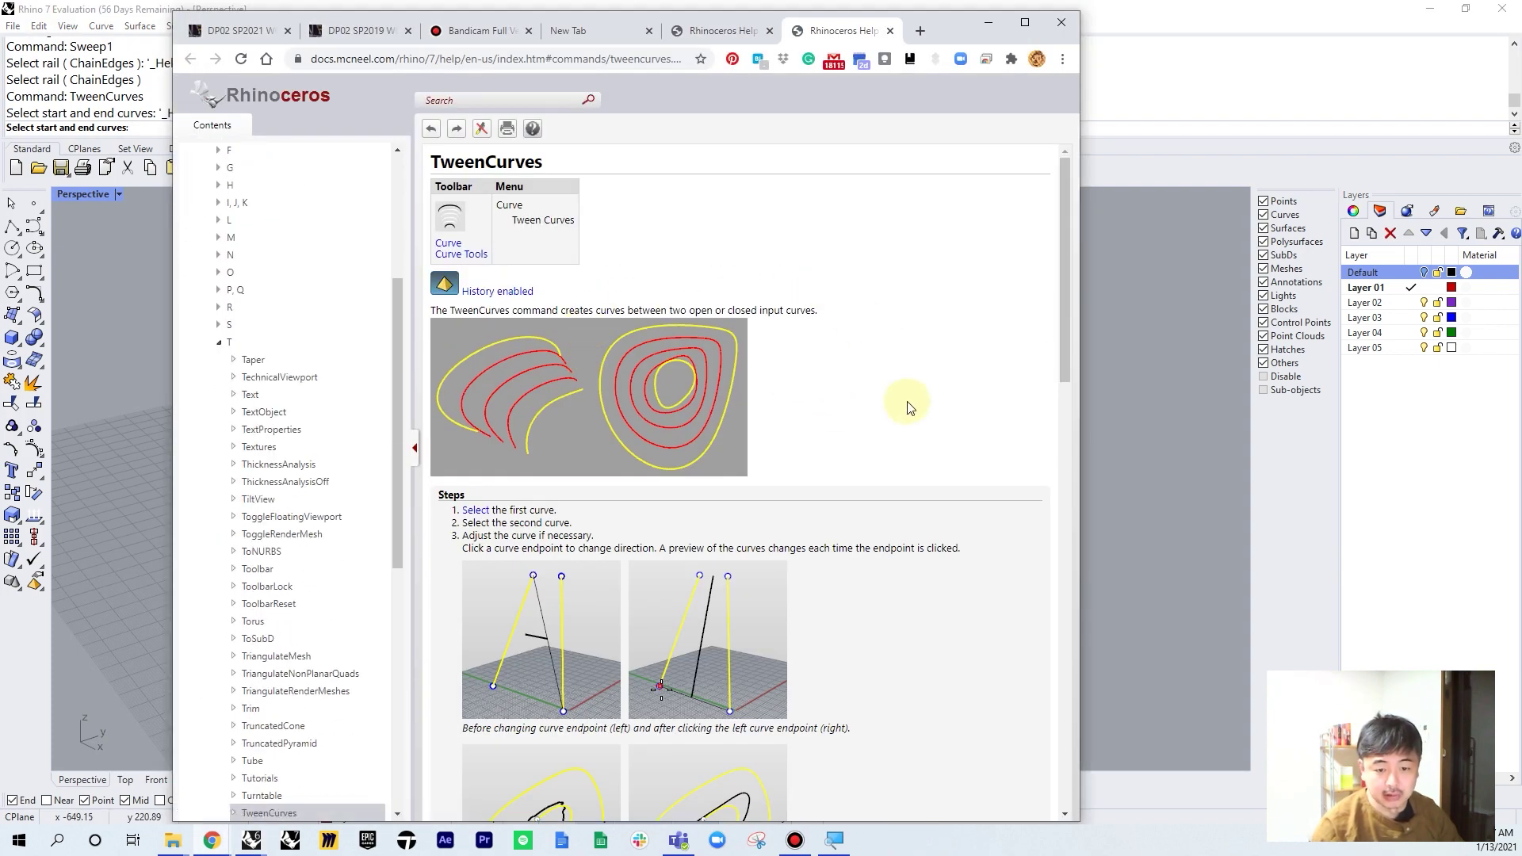
{"action": "scroll", "coordinate": [905, 407], "scroll_direction": "down", "scroll_amount": 3}
{"action": "scroll", "coordinate": [901, 404], "scroll_direction": "down", "scroll_amount": 7}
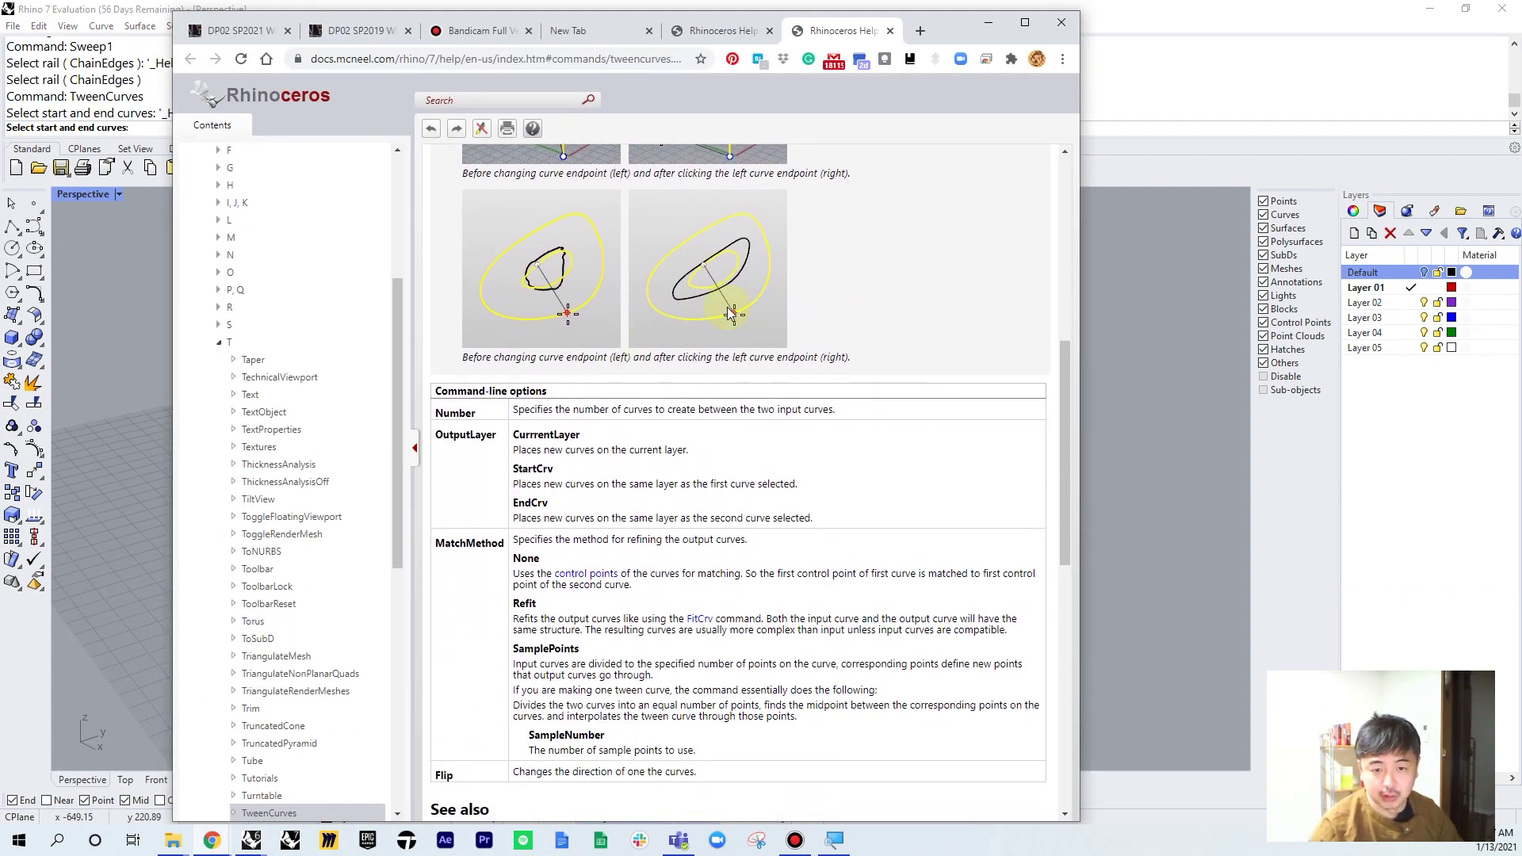
{"action": "scroll", "coordinate": [737, 353], "scroll_direction": "down", "scroll_amount": 5}
{"action": "scroll", "coordinate": [743, 355], "scroll_direction": "up", "scroll_amount": 16}
{"action": "scroll", "coordinate": [692, 336], "scroll_direction": "up", "scroll_amount": 1}
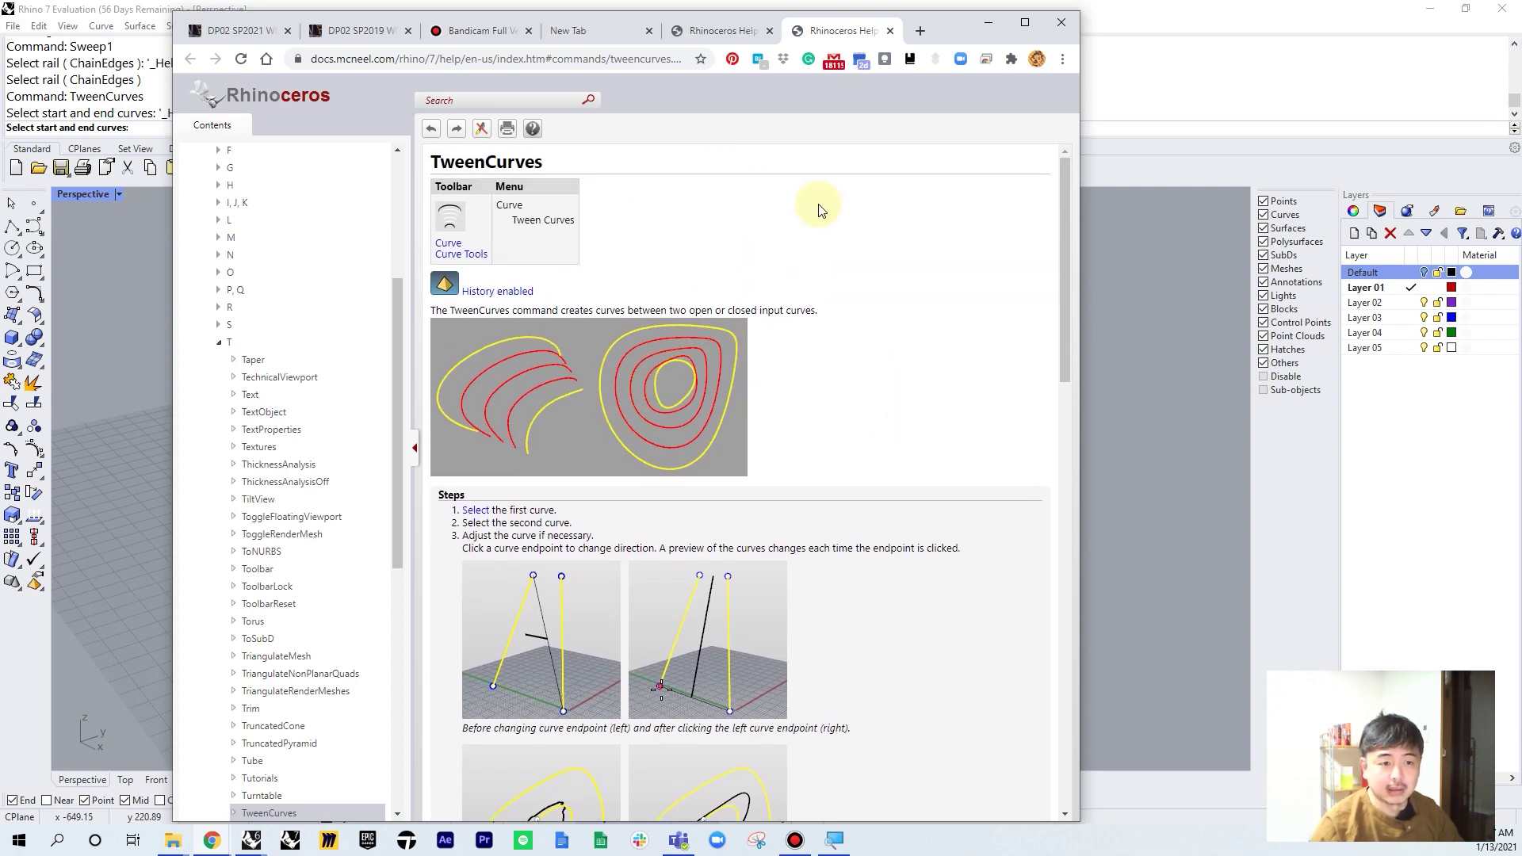
Close the TweenCurves help browser and return to the Rhino viewport
{"action": "left_click", "coordinate": [1061, 22]}
{"action": "left_click", "coordinate": [951, 348]}
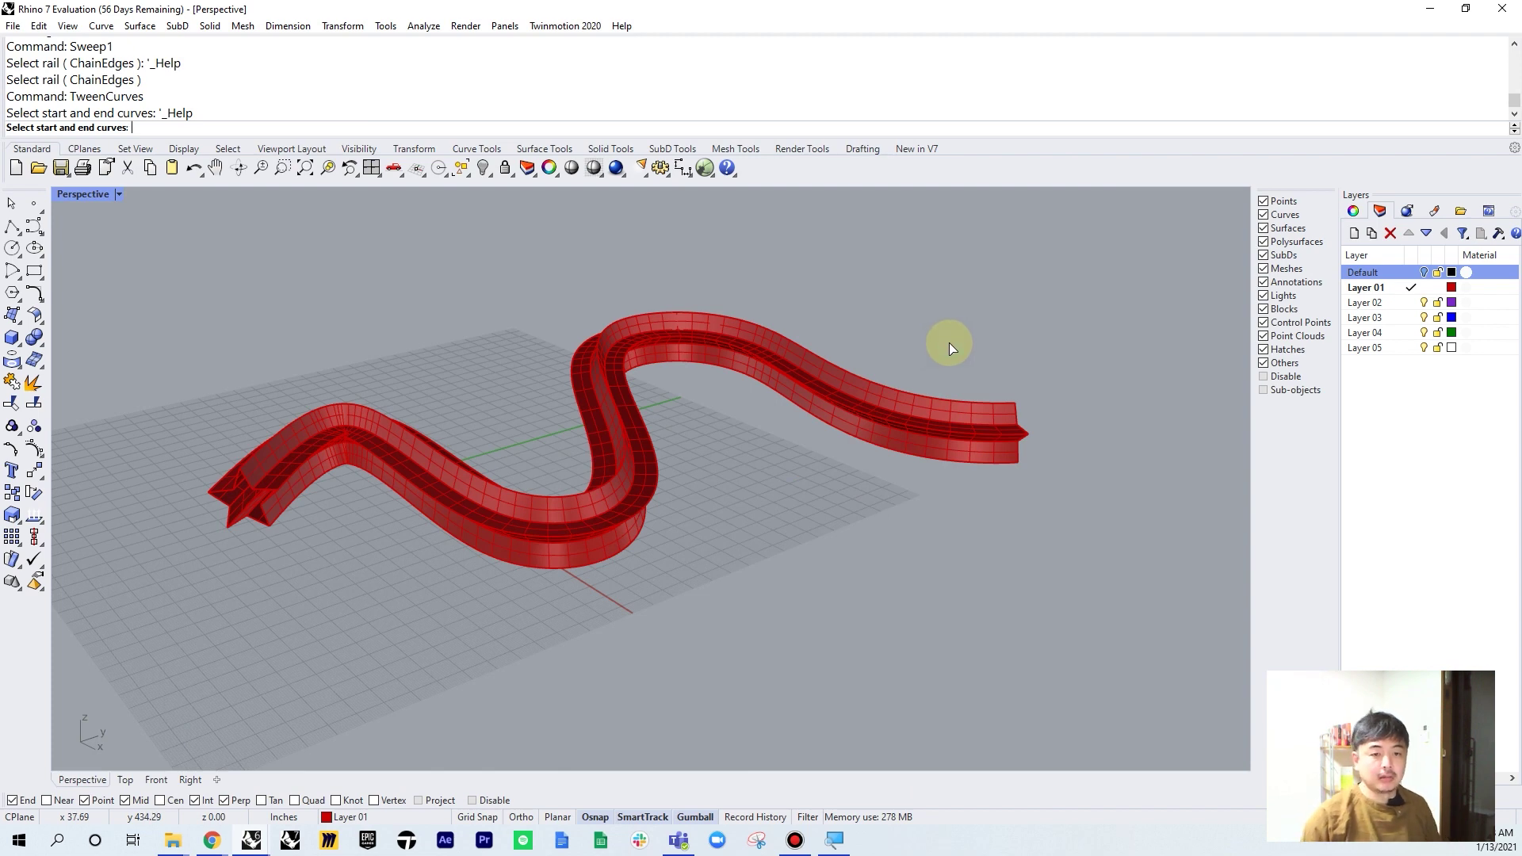